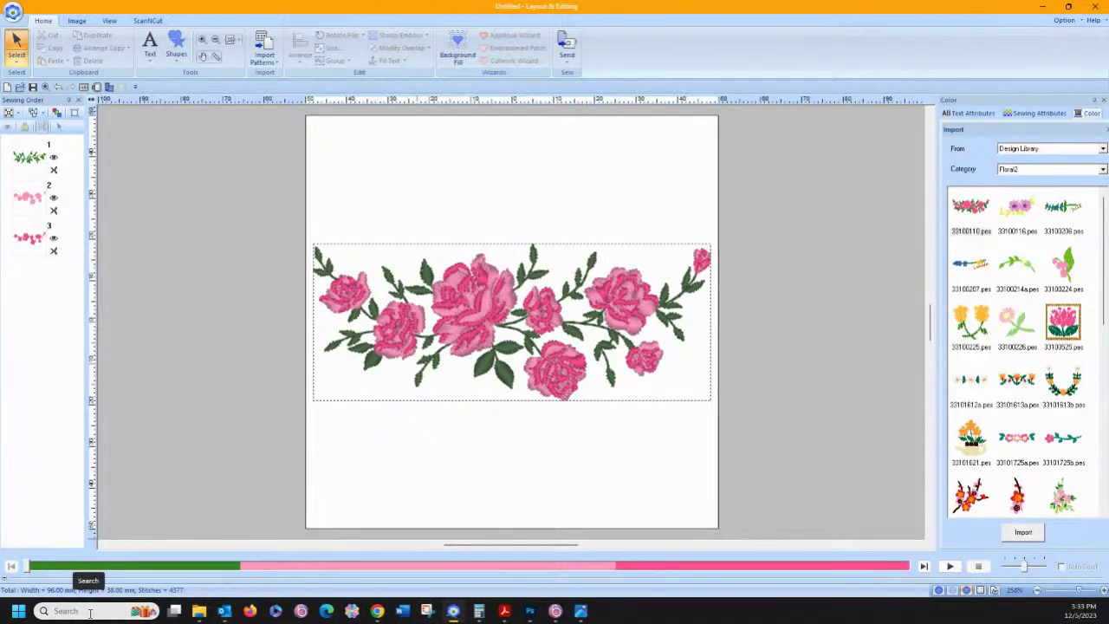
Step: Launch Snipping Tool and capture a rectangular snip around the rose design on the design page
click(90, 612)
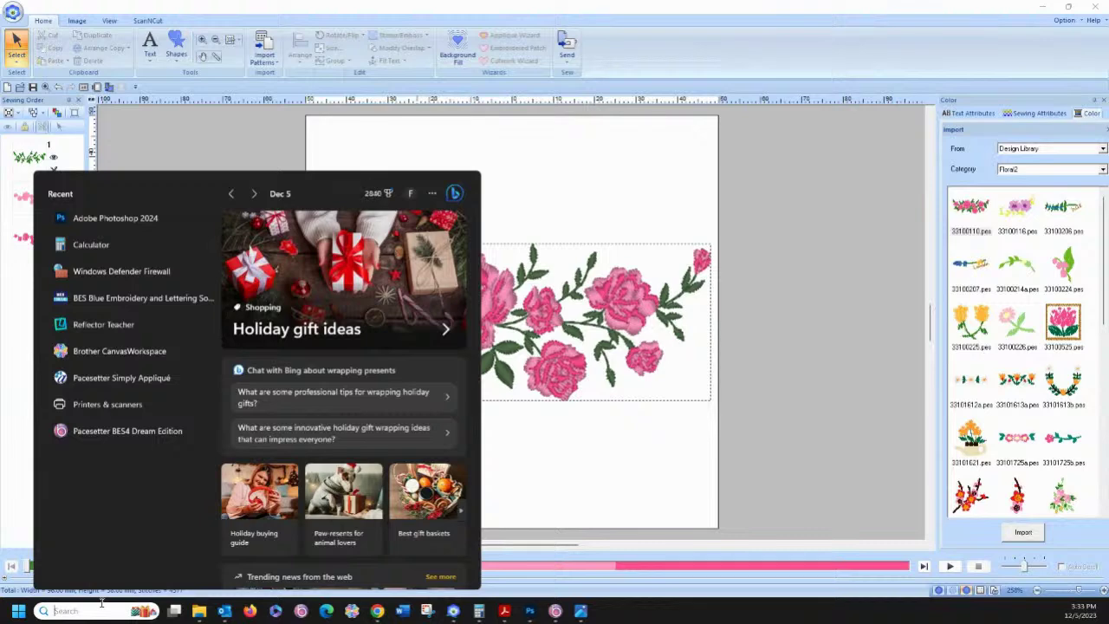
text(snip)
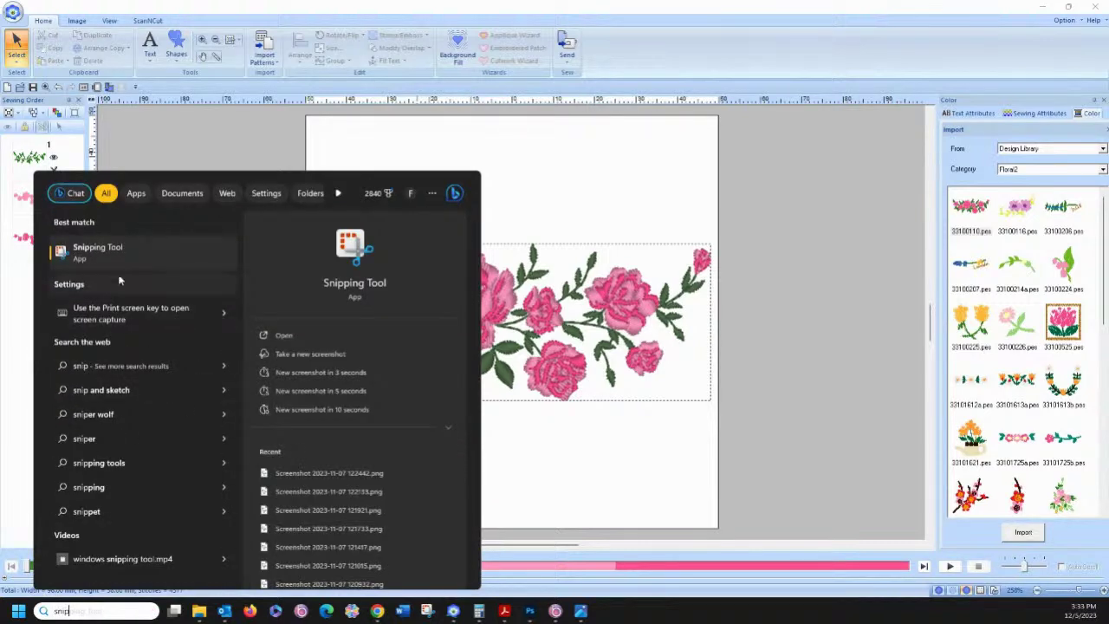
click(103, 253)
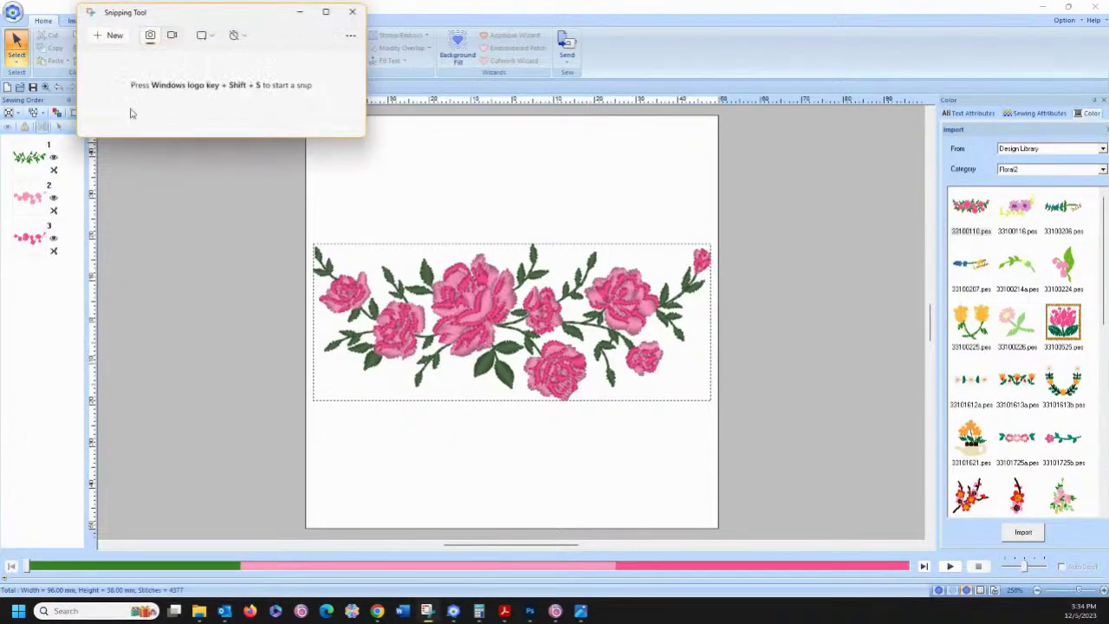
click(113, 37)
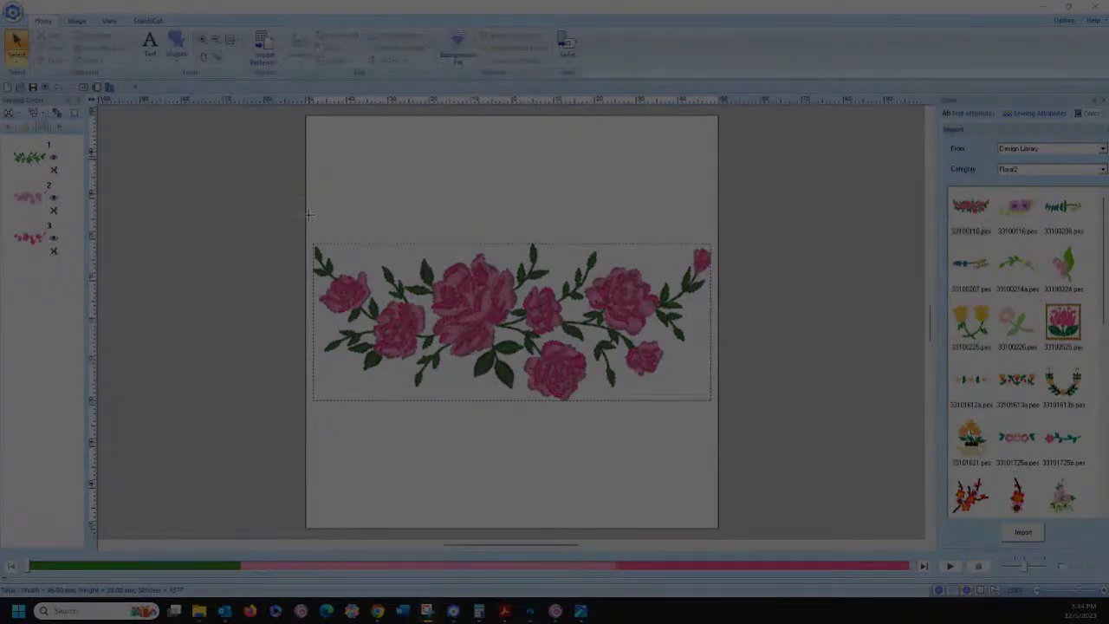
drag(309, 214, 715, 428)
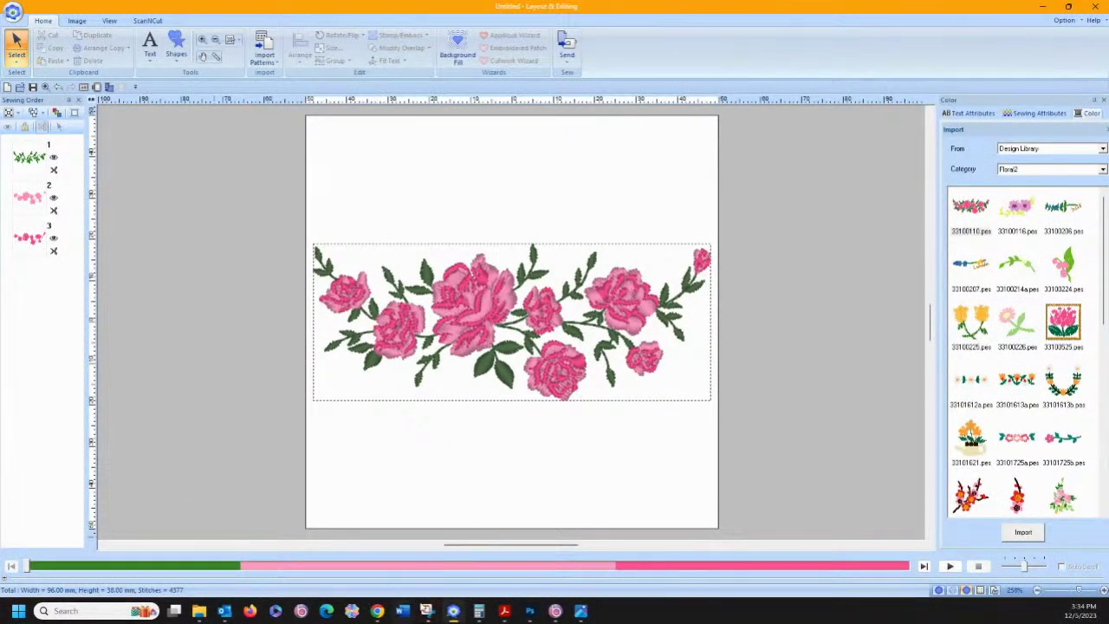
Step: Open the captured rose snip, start saving it with the PNG file type, cancel the save and close Snipping Tool
click(427, 611)
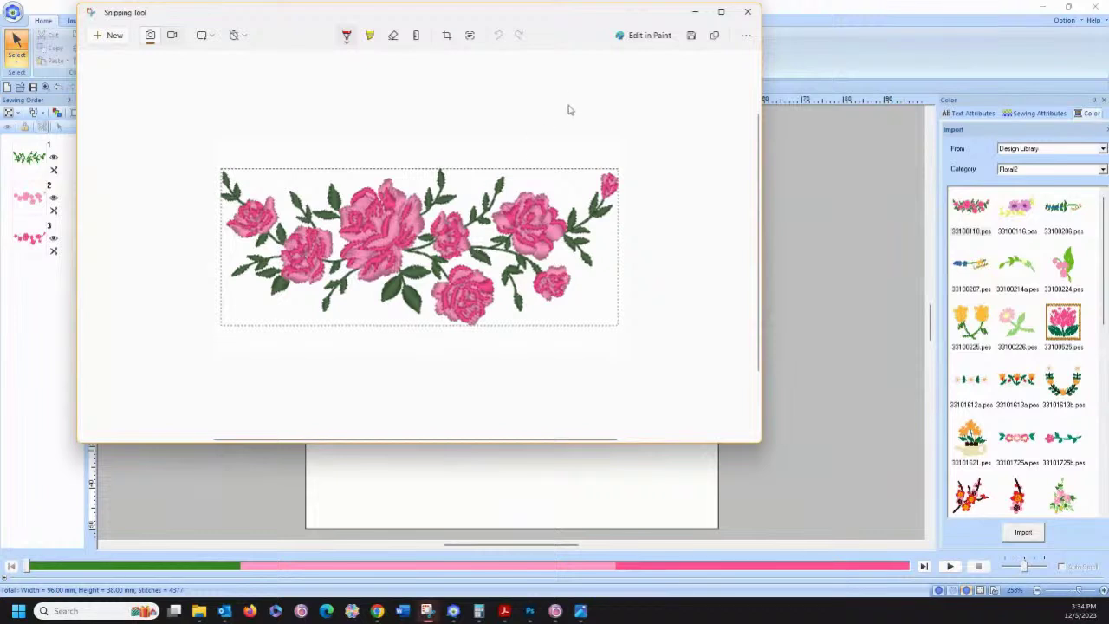
click(691, 36)
click(414, 272)
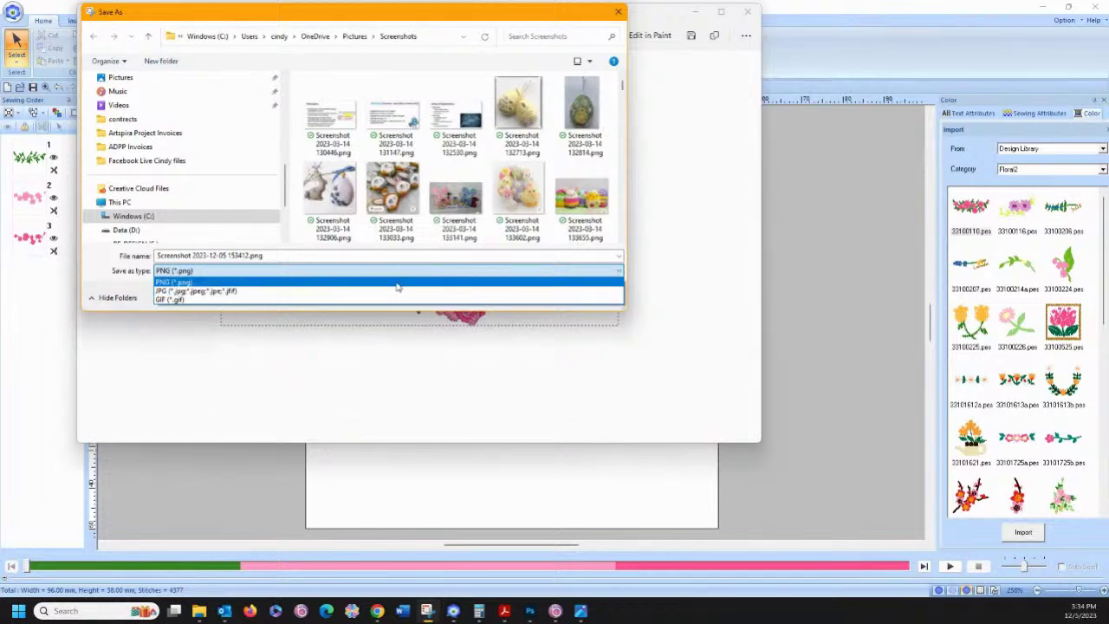
click(396, 286)
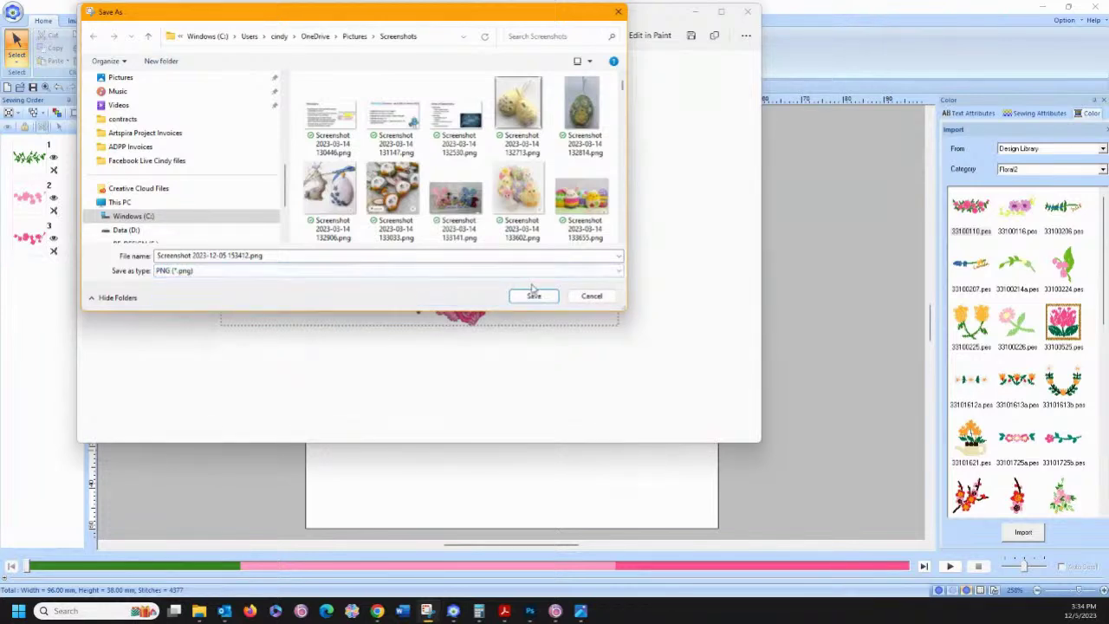
click(586, 295)
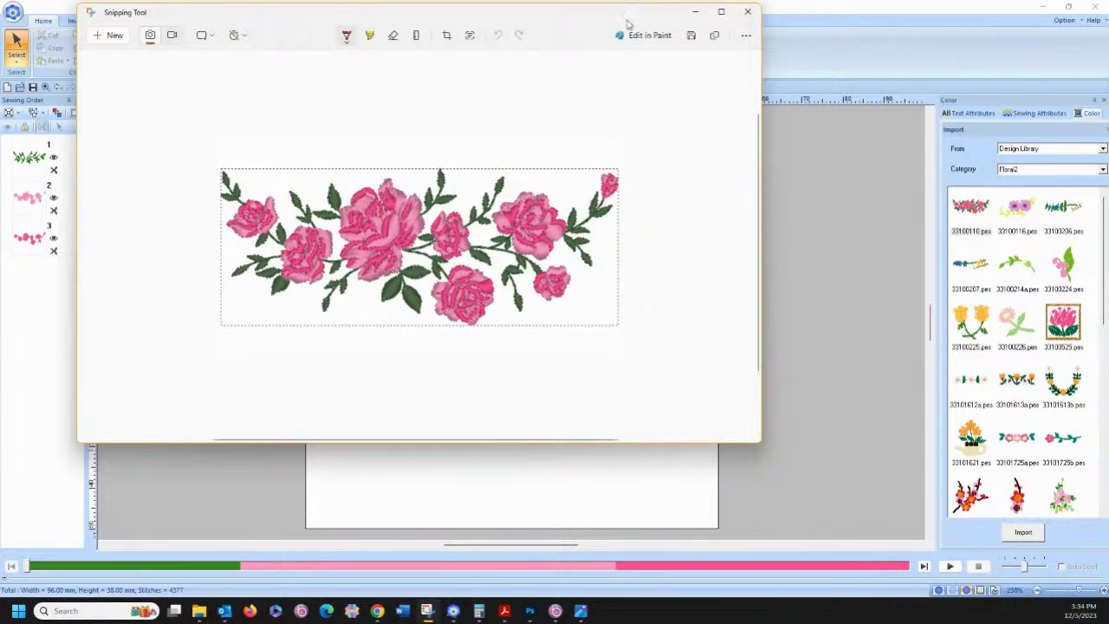
click(748, 11)
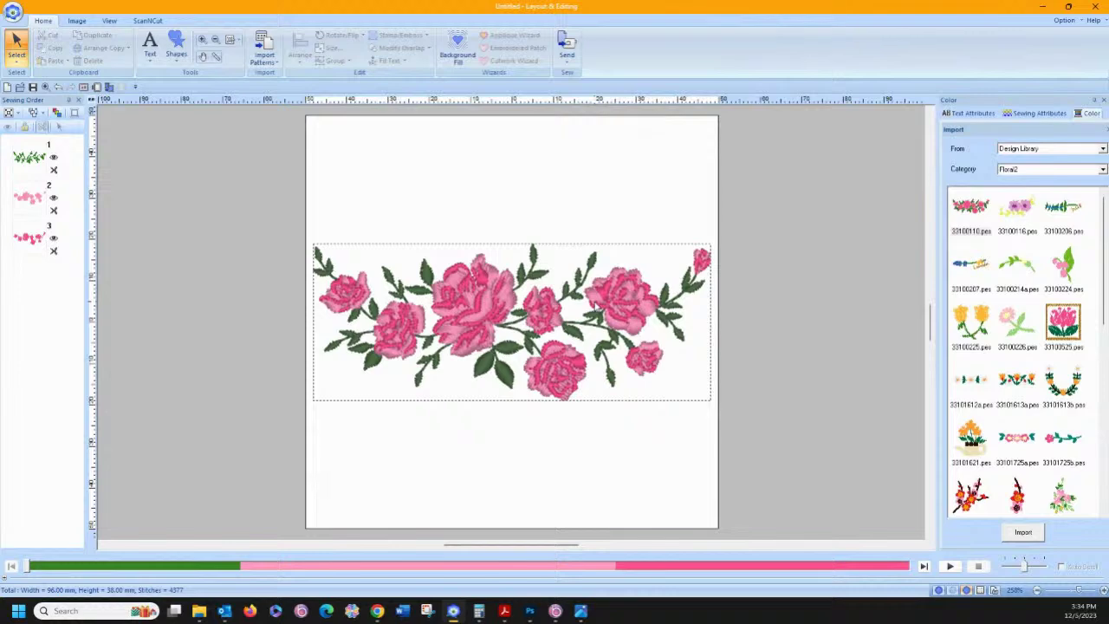
Step: Switch to Pacesetter BES4 Dream Edition and add the purple lace doily BF009 from the Designs folder to the workspace
click(467, 304)
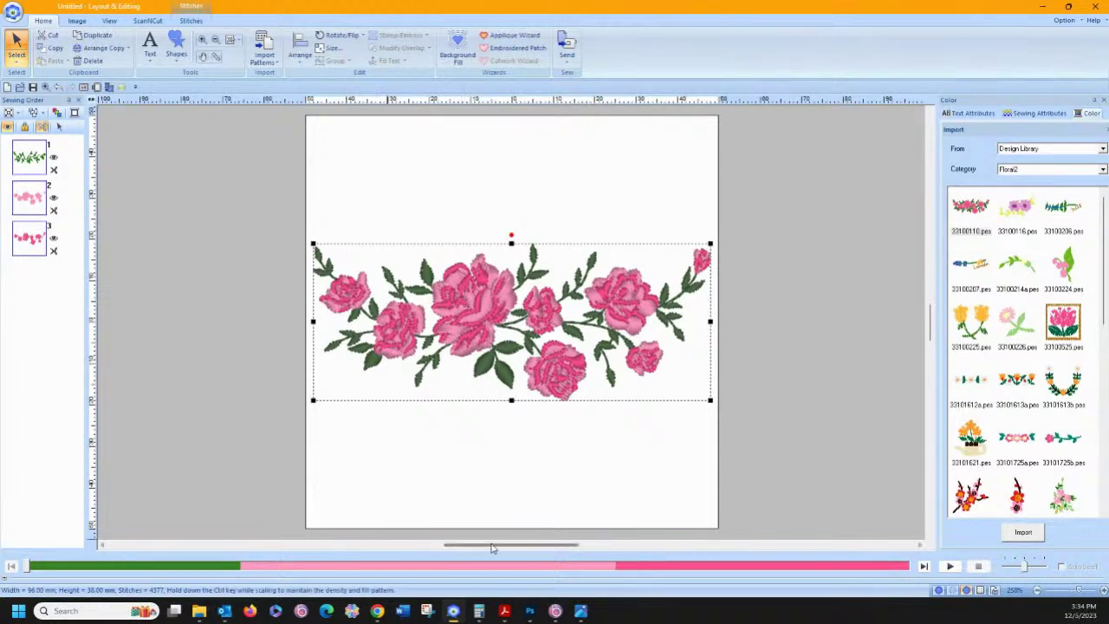
click(556, 610)
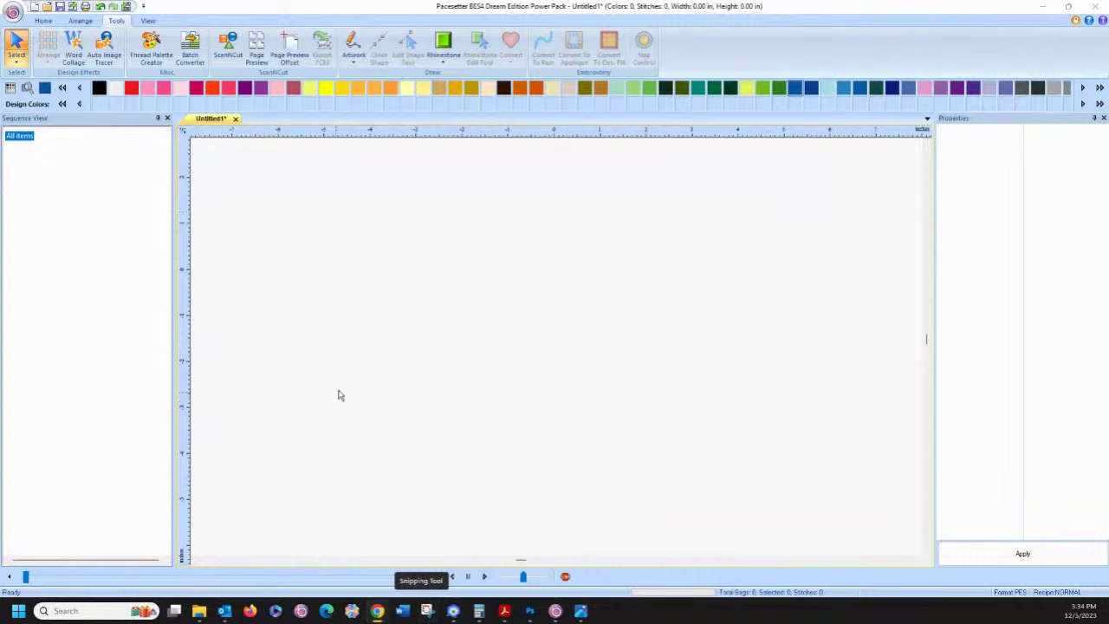
click(40, 21)
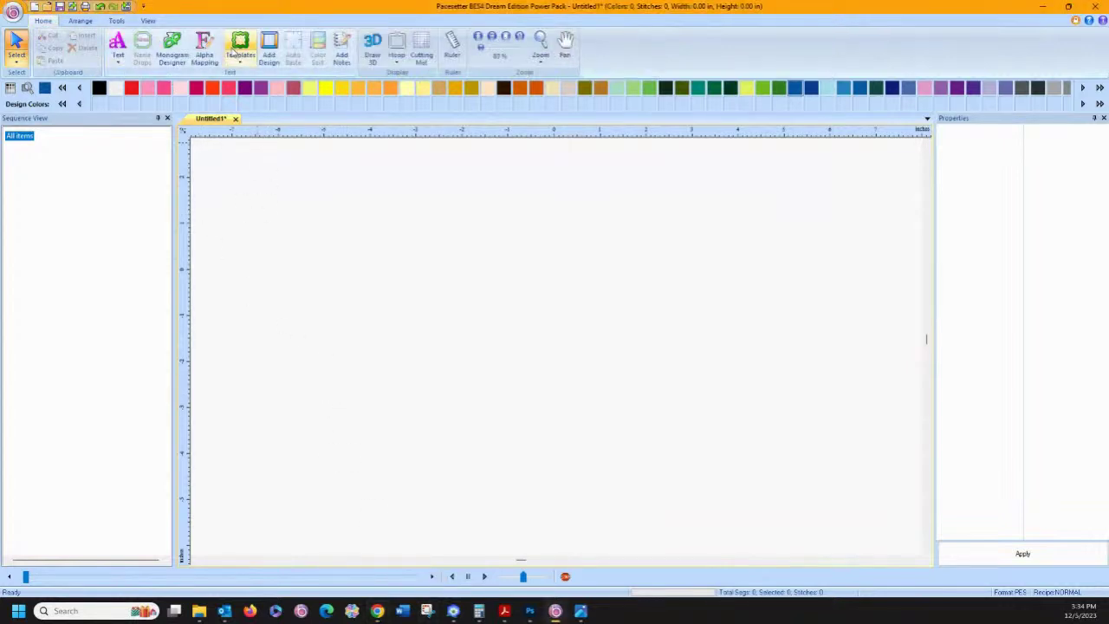
click(269, 47)
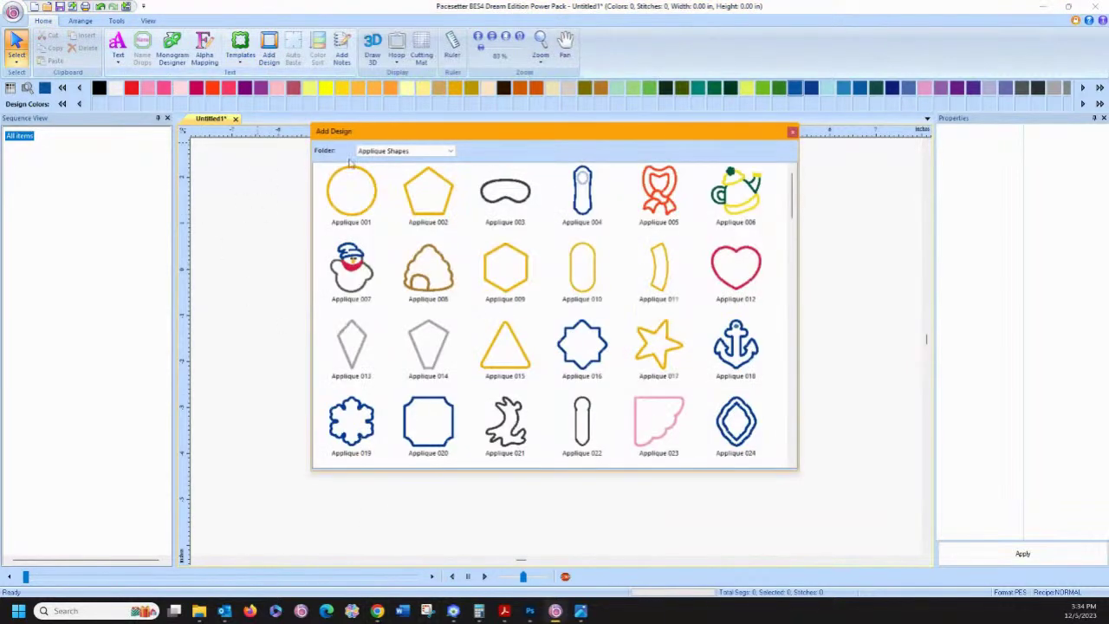
click(407, 151)
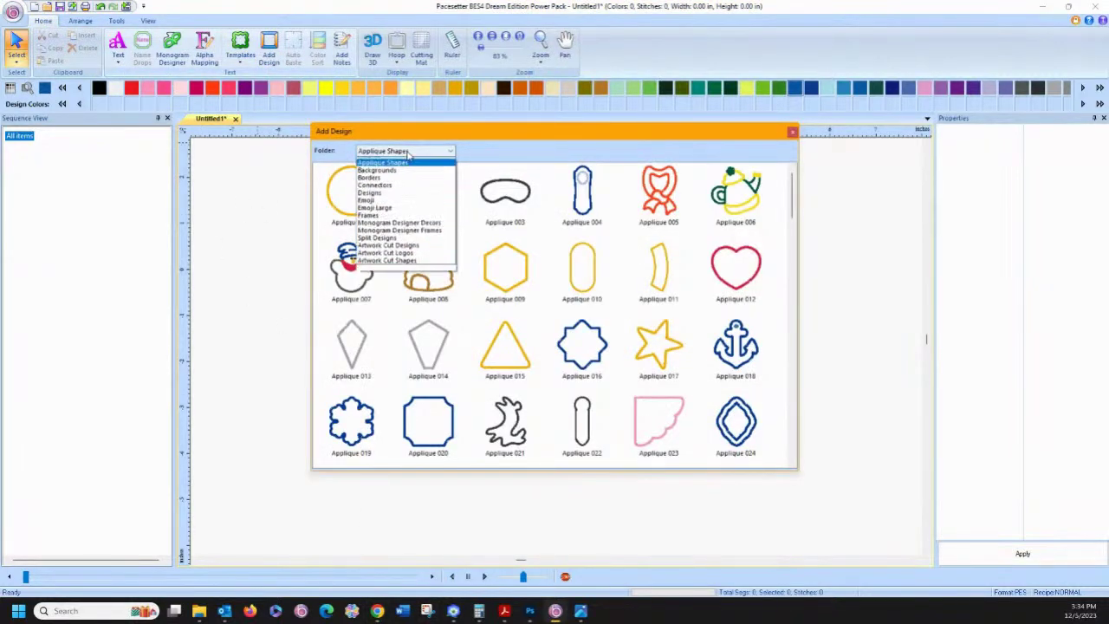
click(395, 207)
click(408, 151)
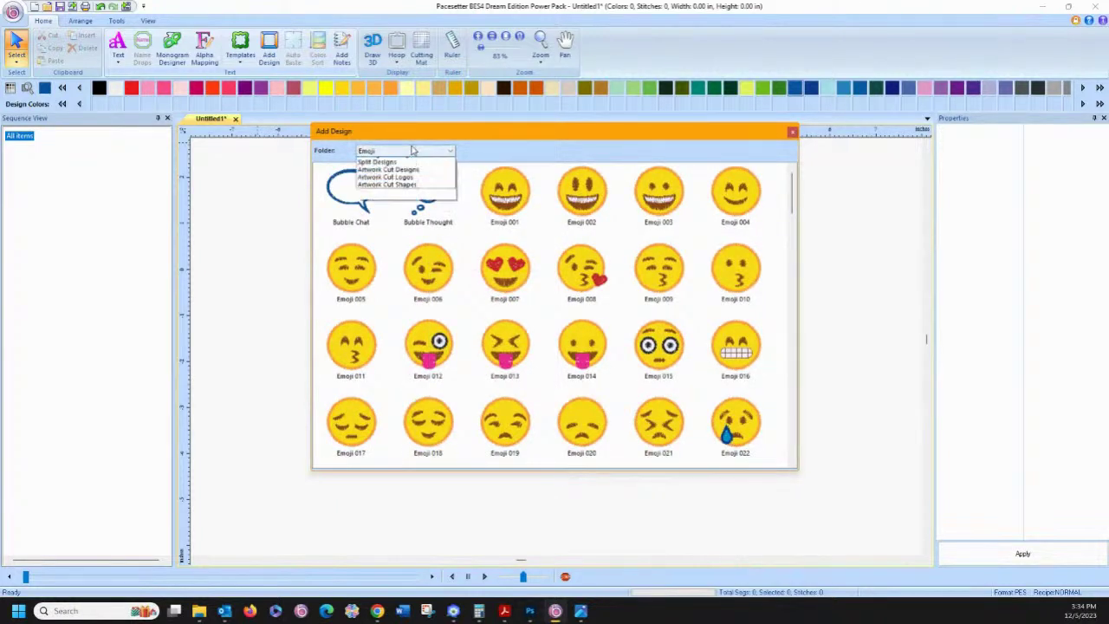
click(405, 200)
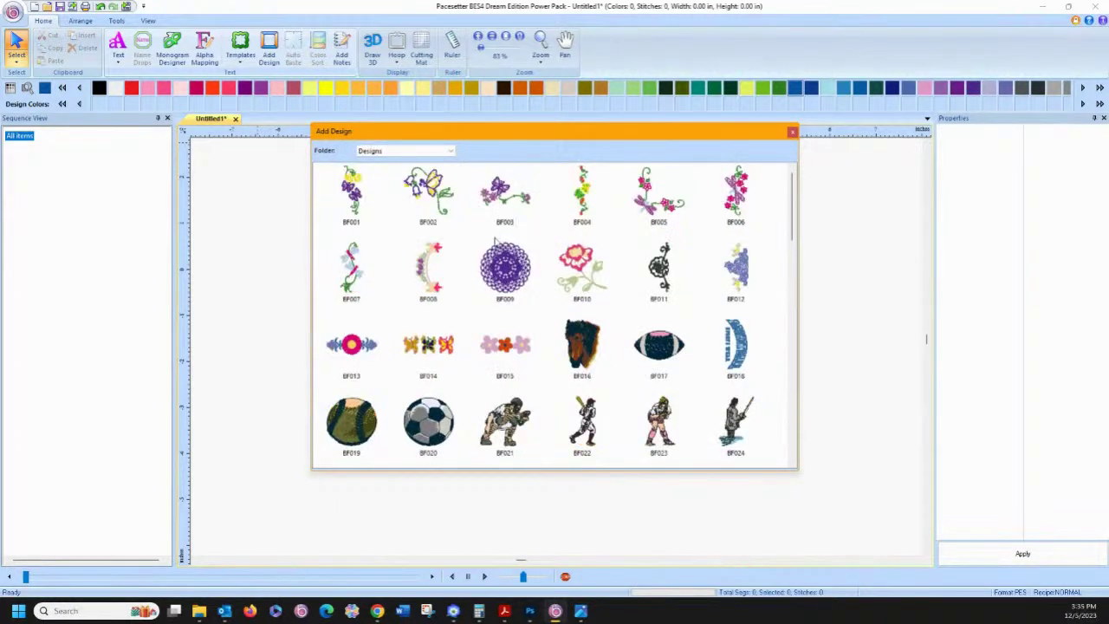
double_click(512, 268)
click(429, 333)
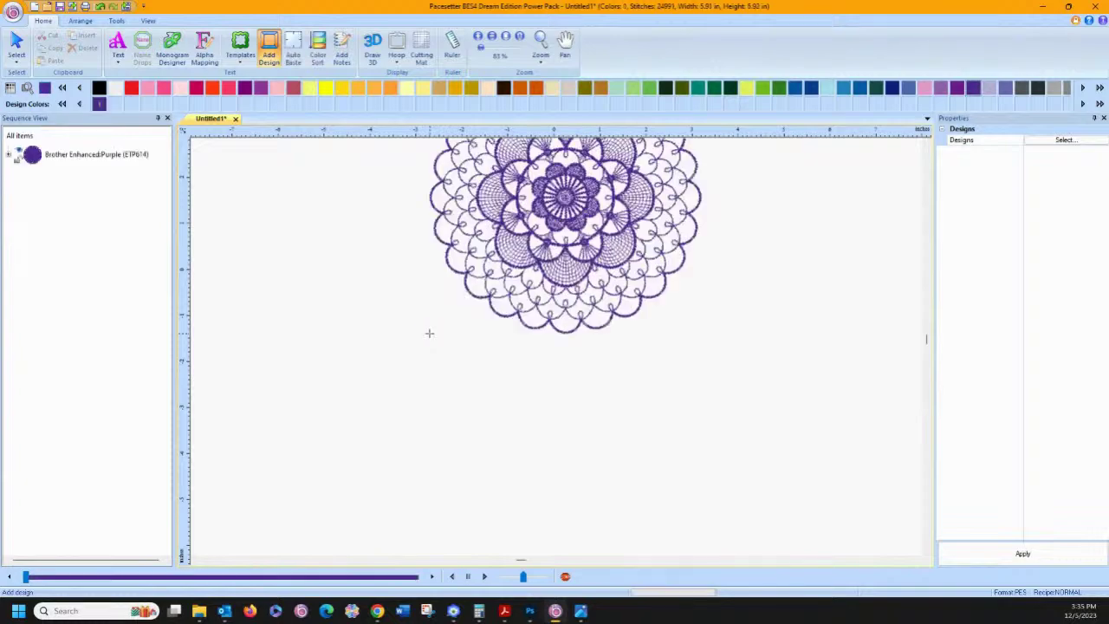
Step: Move the lace doily down so it is fully in view, display it in 3D and deselect it
click(16, 43)
drag(506, 201, 457, 344)
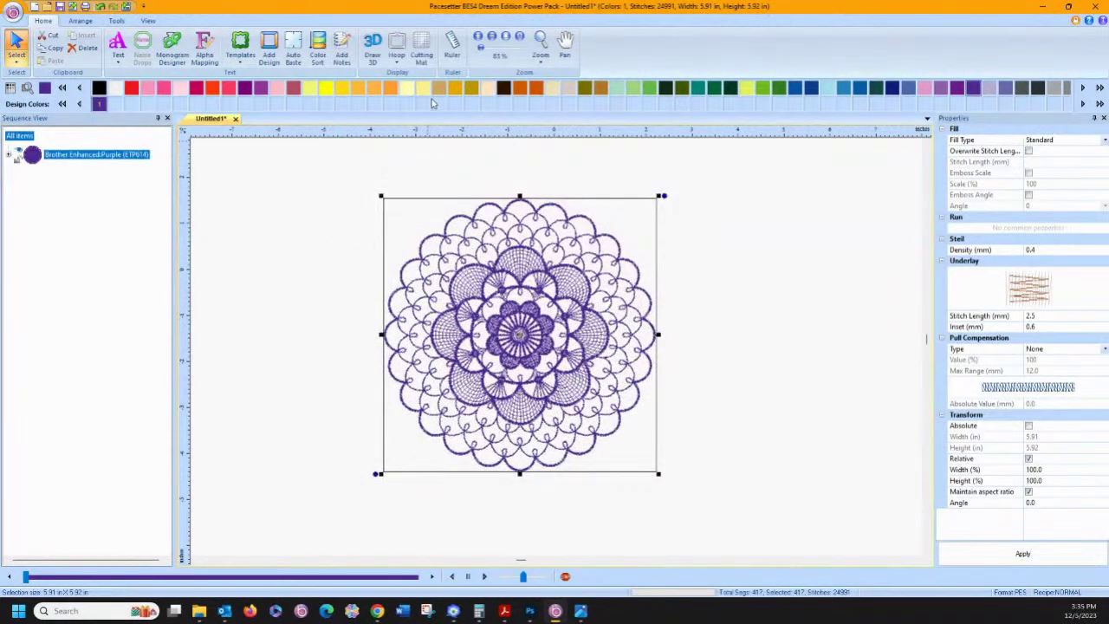
click(372, 45)
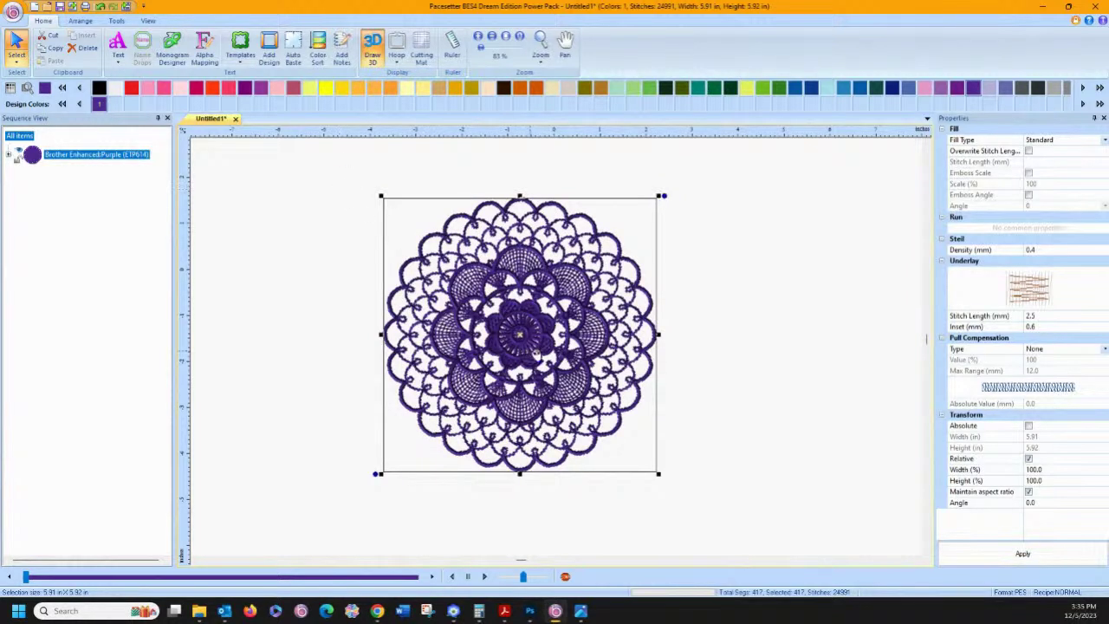
click(733, 341)
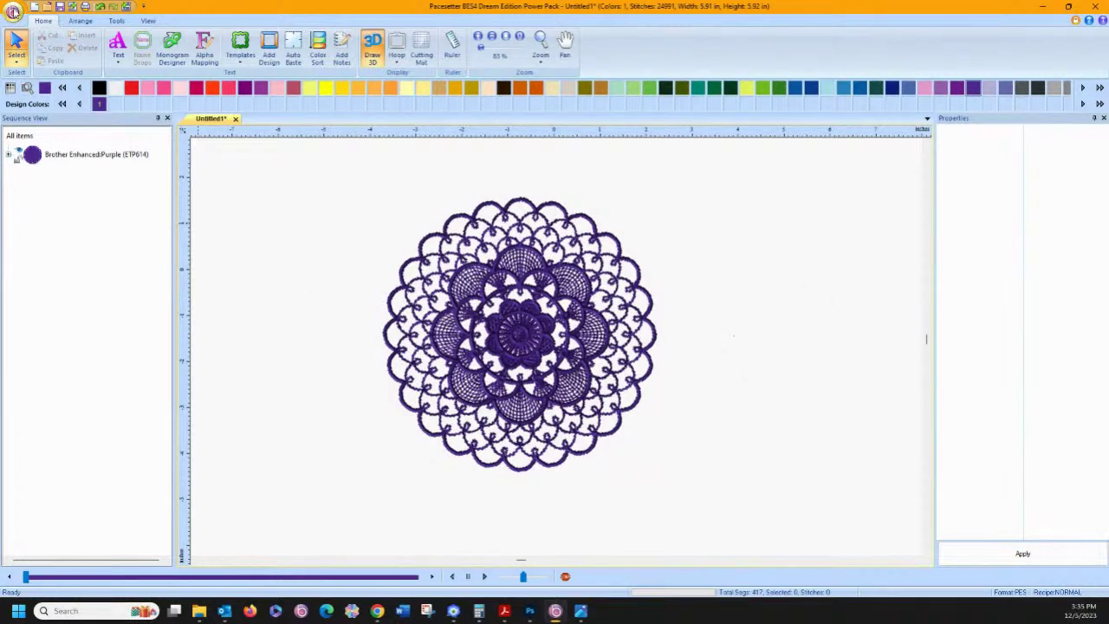
Step: Examine the file types offered for exporting the doily as an image, leaving the export without saving
click(13, 11)
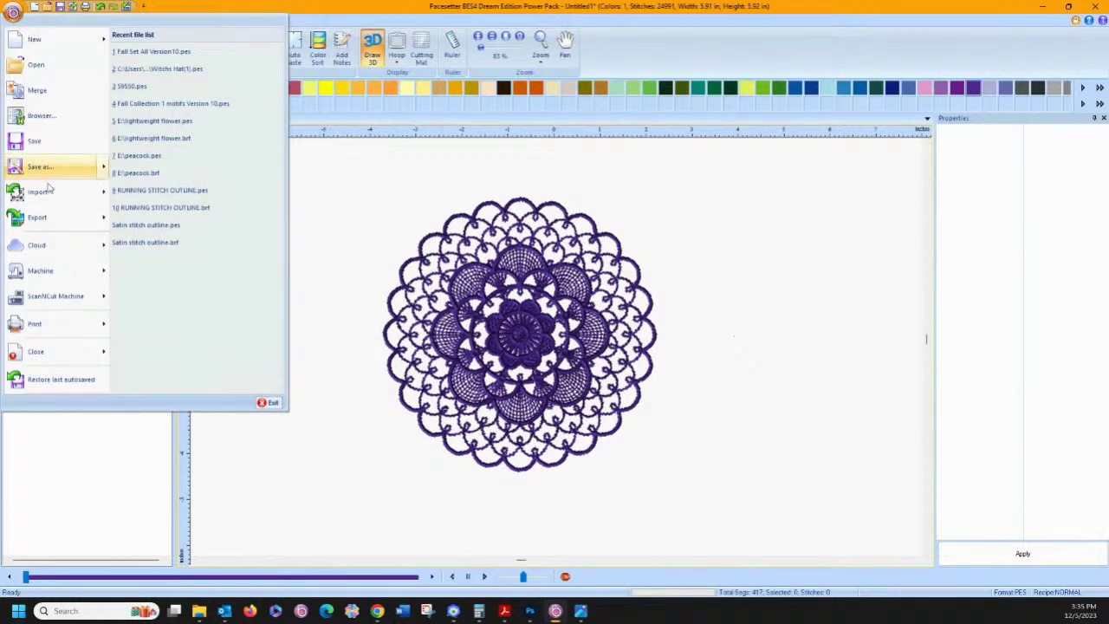
mouse_move(55, 219)
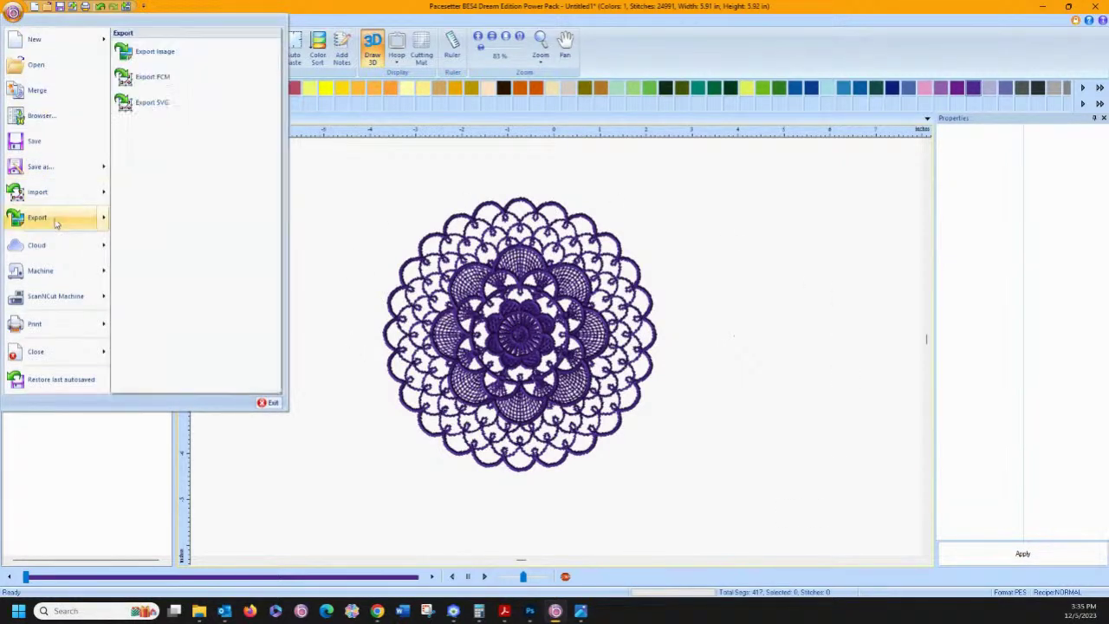
click(140, 54)
click(530, 419)
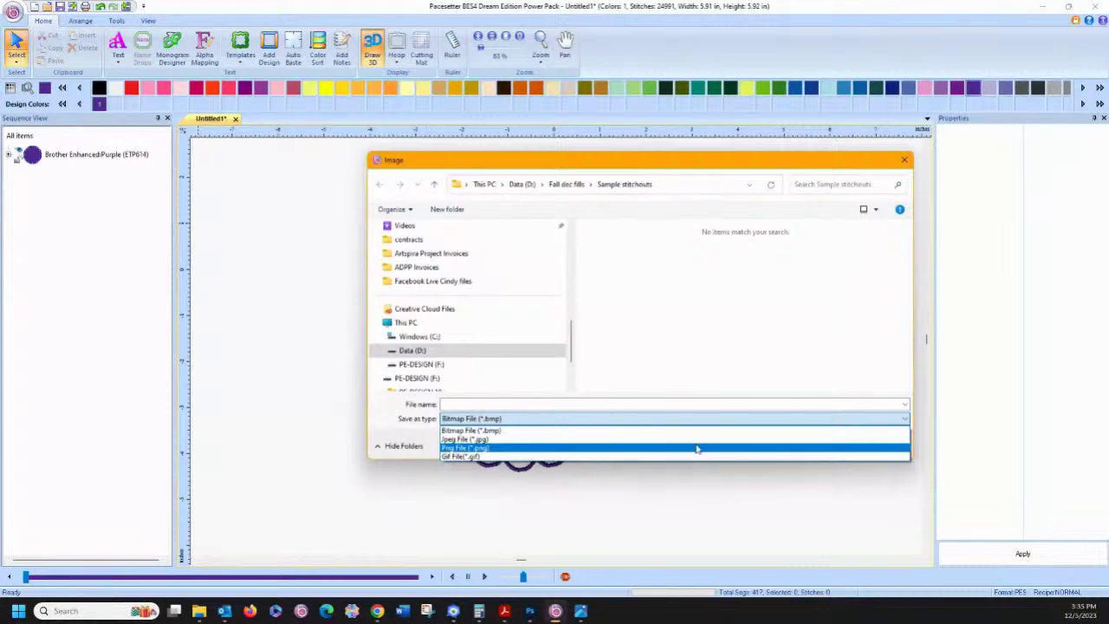
click(685, 333)
click(877, 445)
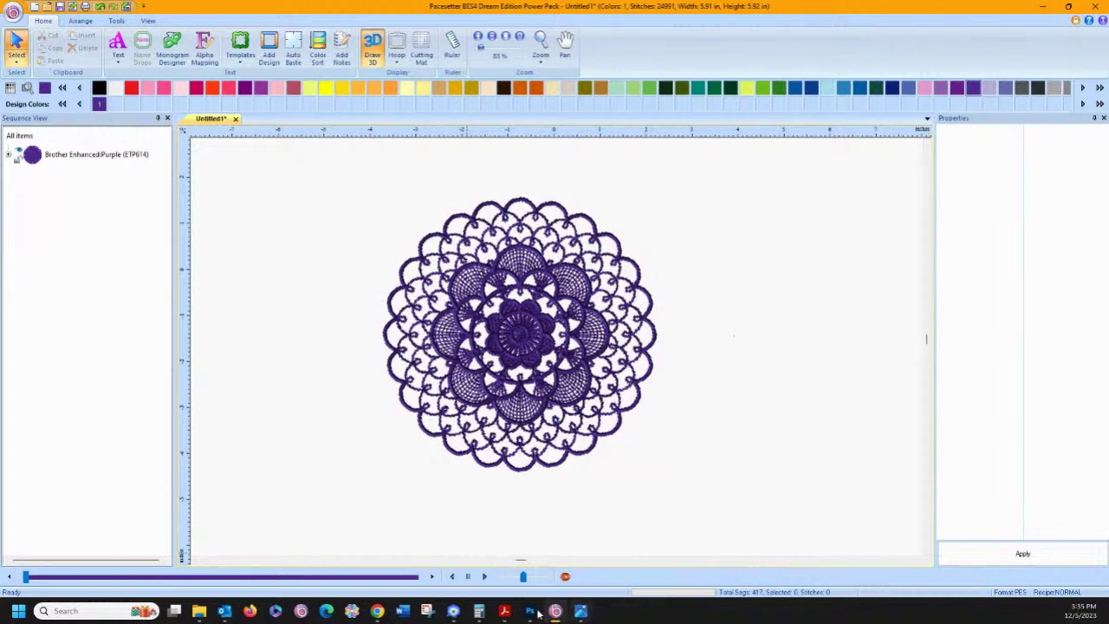
Step: Switch back to Layout & Editing and delete the rose design from the page
click(452, 610)
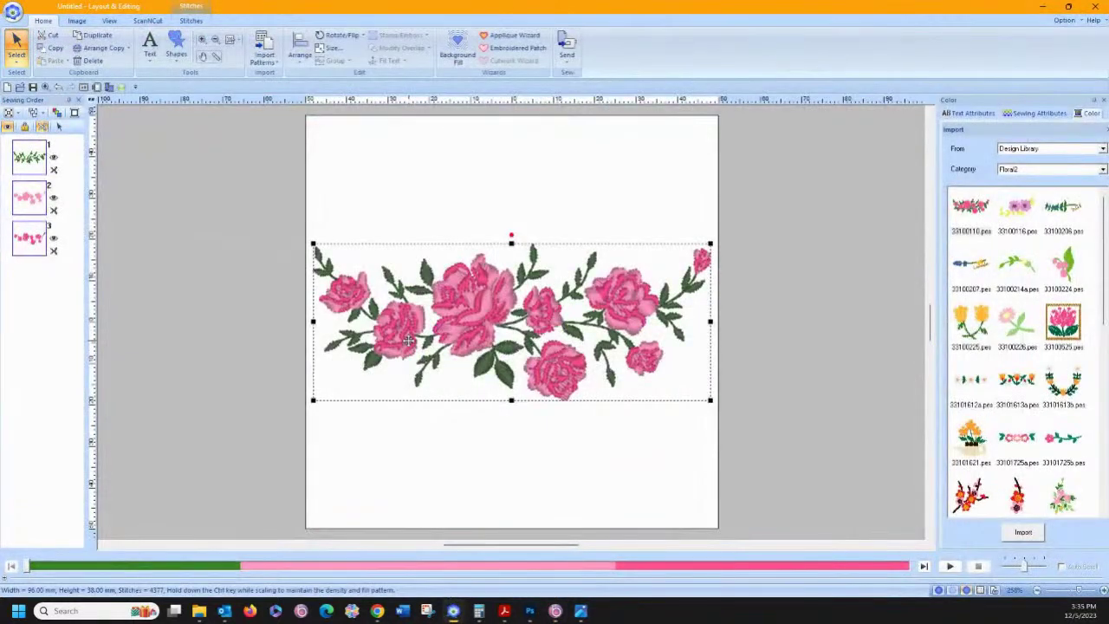
key(Delete)
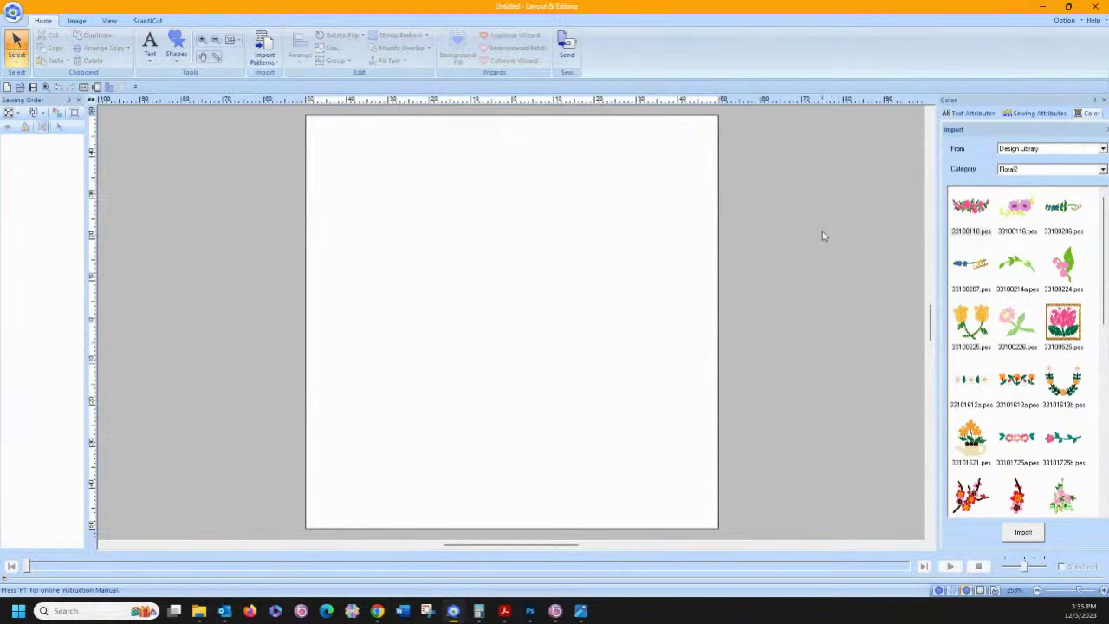
click(1031, 172)
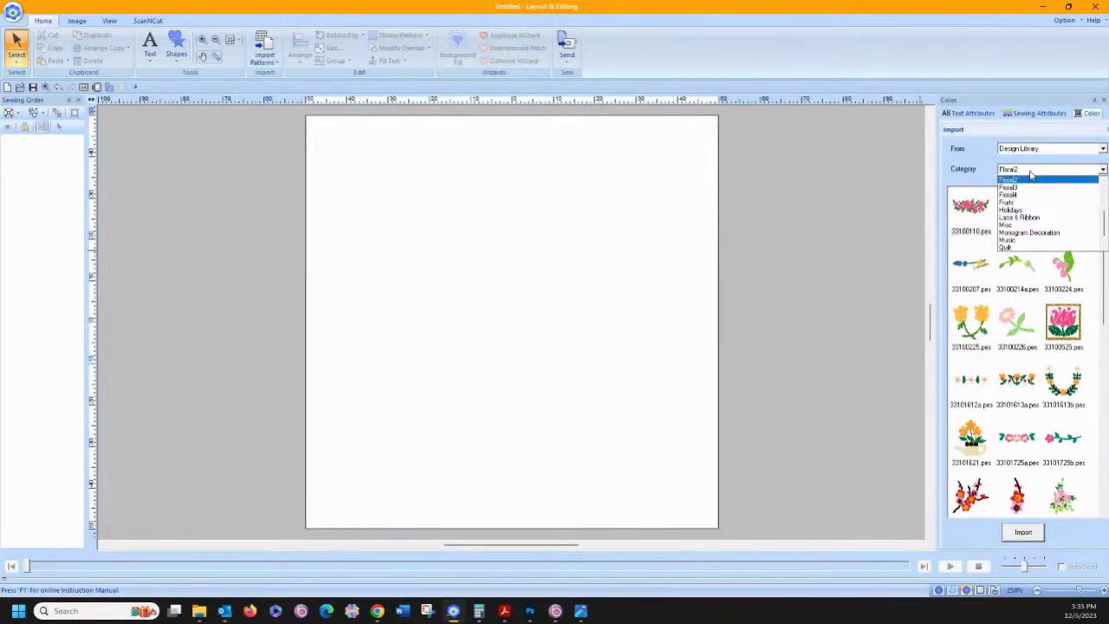
click(918, 178)
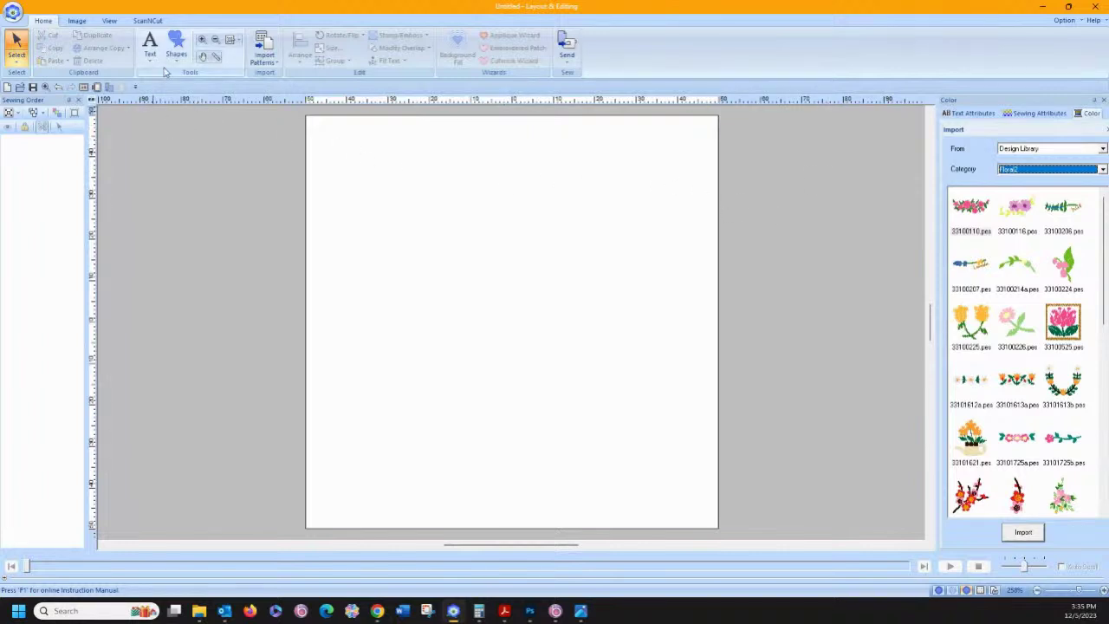
Step: In the design settings, choose the single-needle machine type and set the hoop size to 272 x 408 mm
click(97, 88)
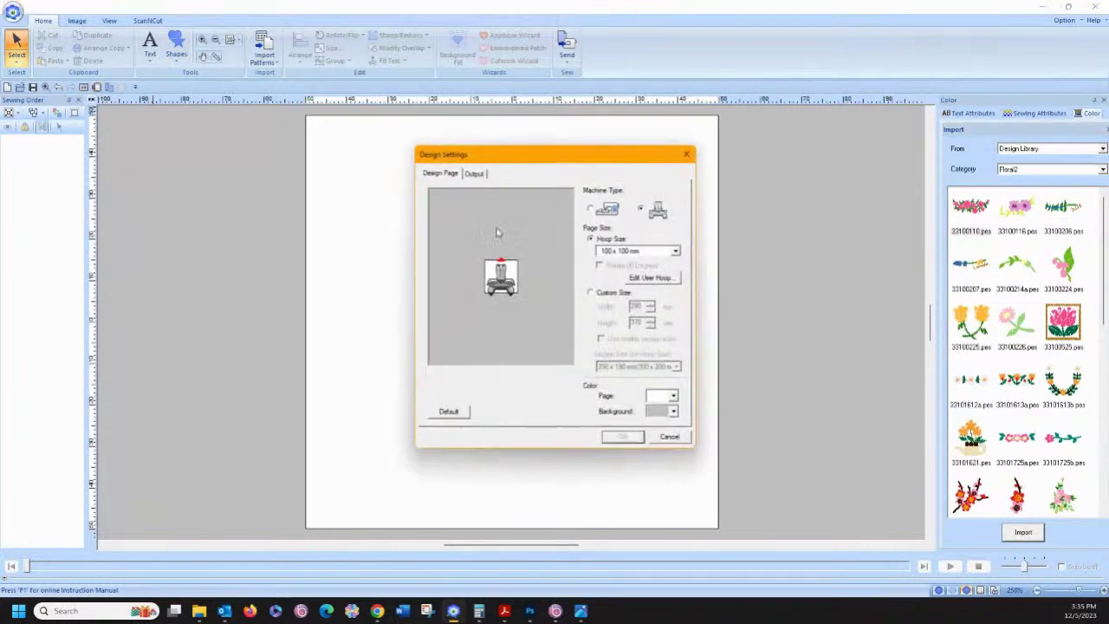
click(590, 209)
click(615, 251)
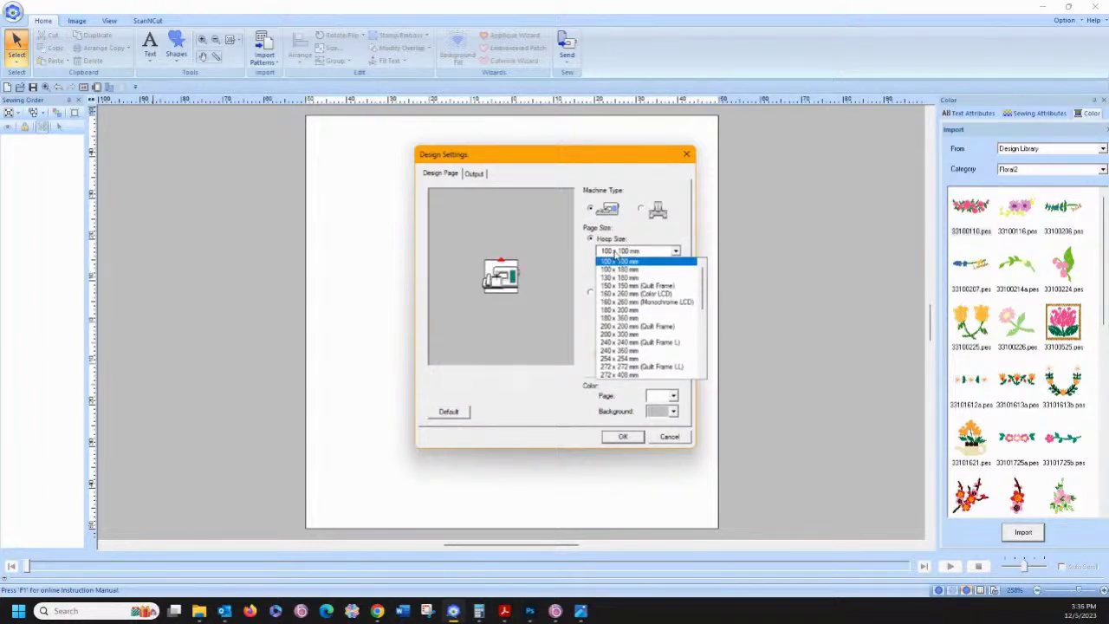
click(613, 375)
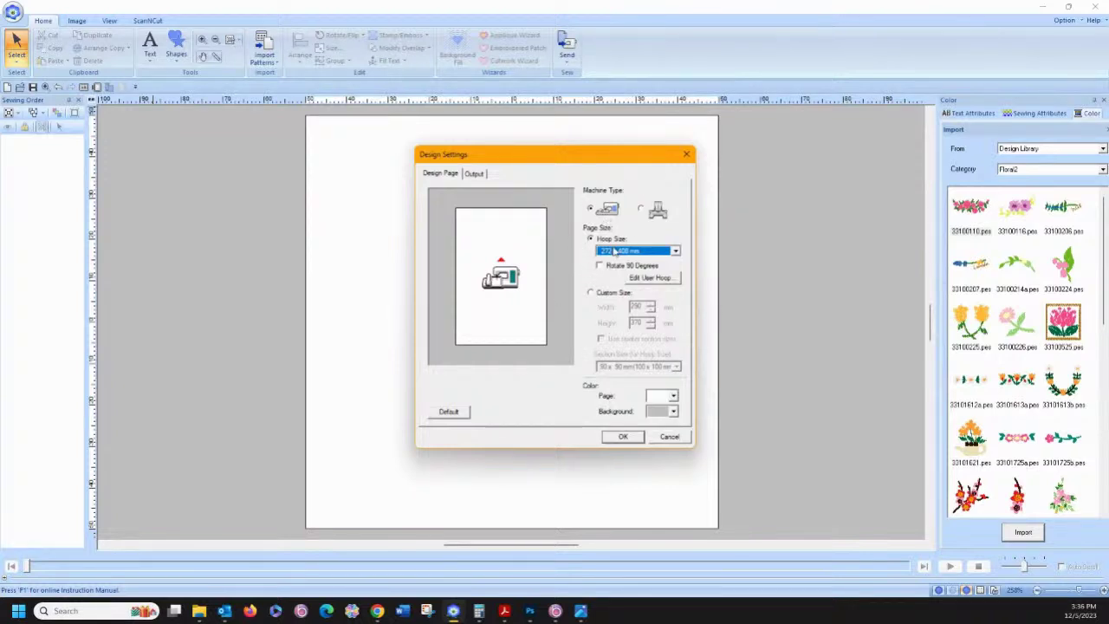
Step: Change the page to a custom size with a section size of 262 x 398 mm for the 272 x 408 mm hoop
click(593, 295)
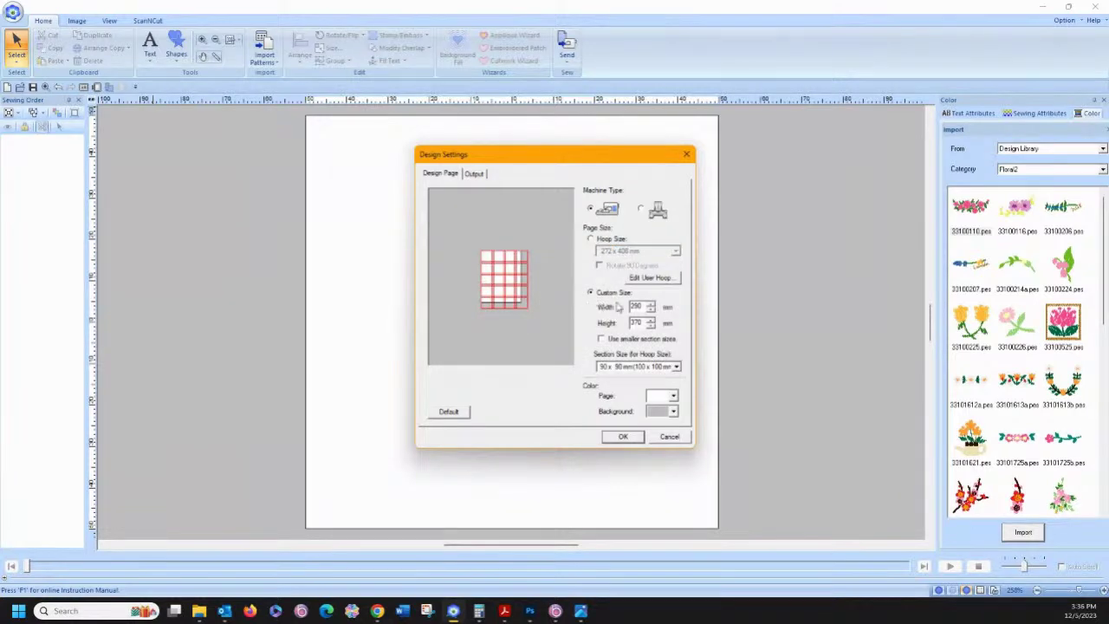
click(623, 367)
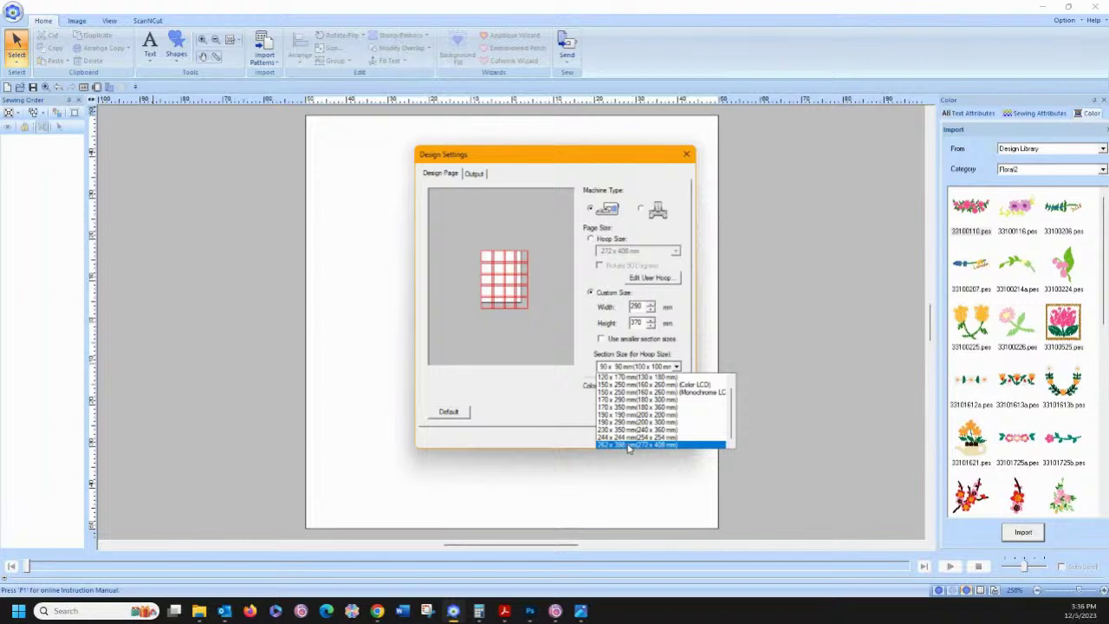
click(629, 445)
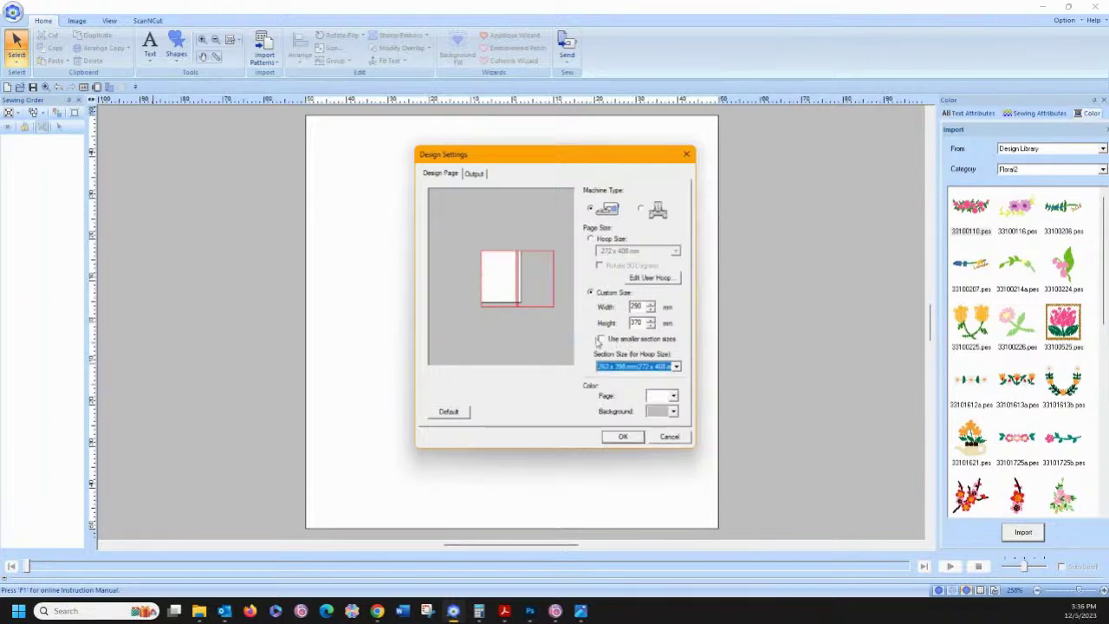
Step: Set the custom page width to 514 mm and increase its height to span two rows of hoop sections, applying the settings
click(651, 304)
drag(651, 306, 650, 307)
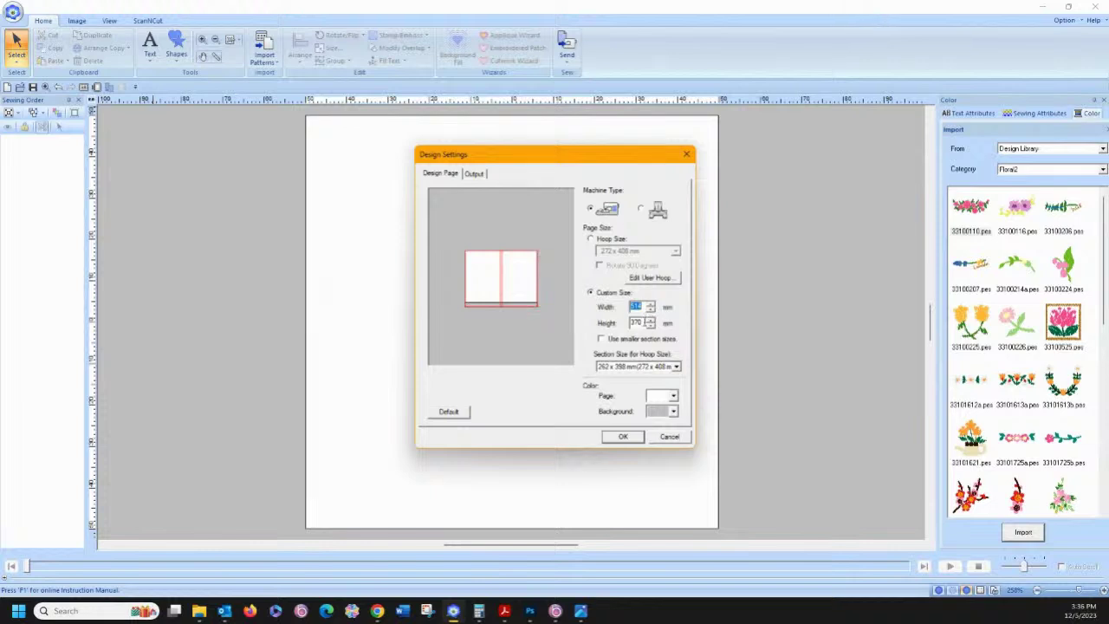
click(651, 319)
drag(651, 321, 651, 321)
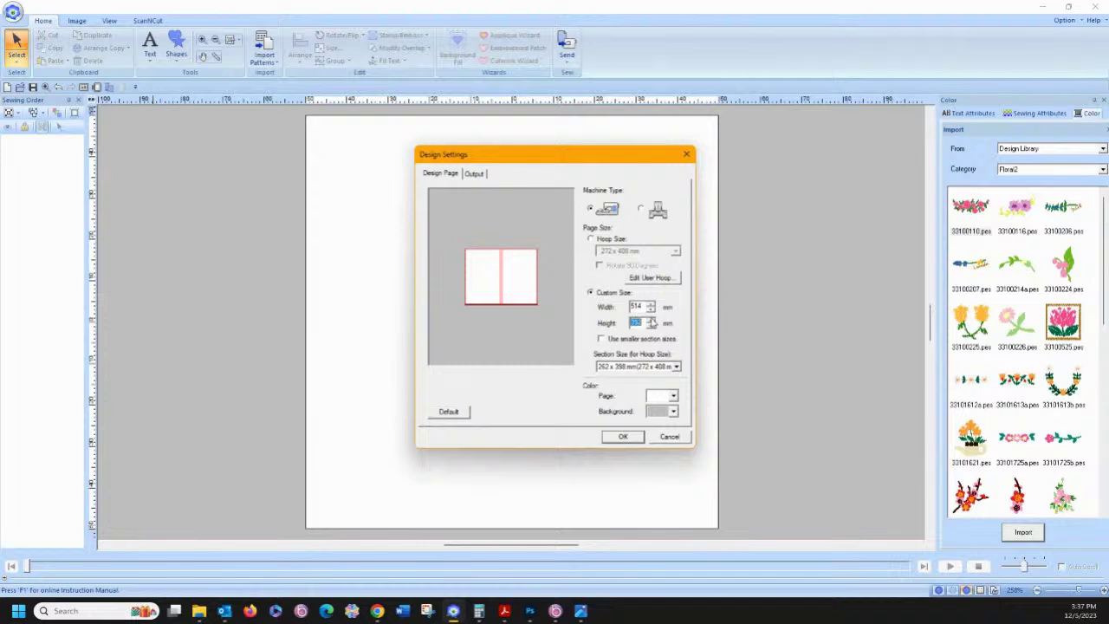
drag(651, 320, 650, 321)
drag(651, 320, 650, 321)
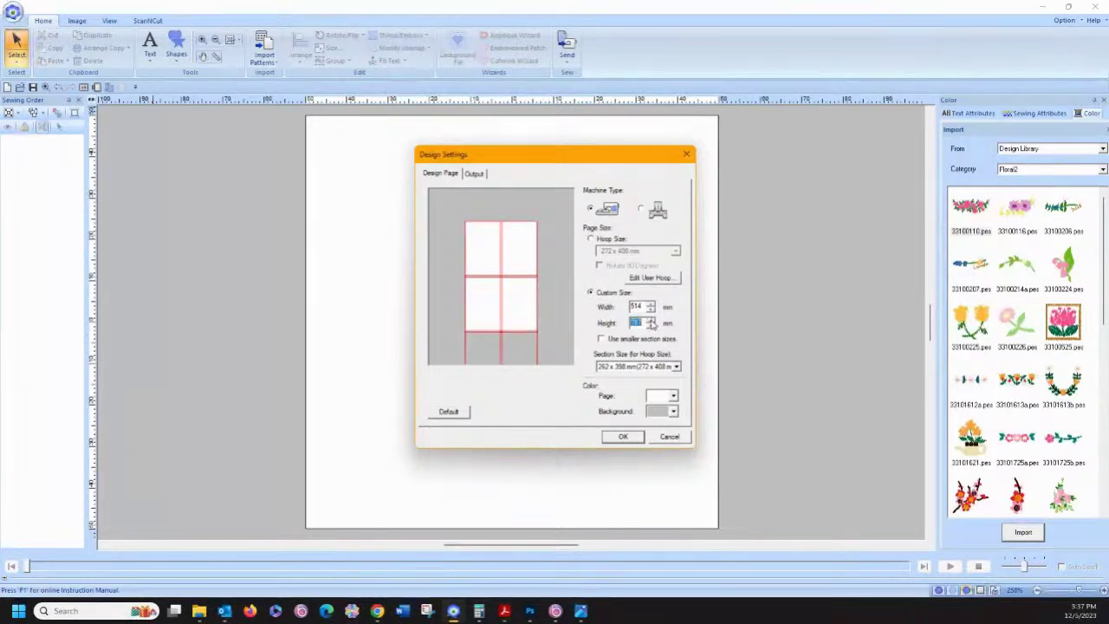
click(651, 327)
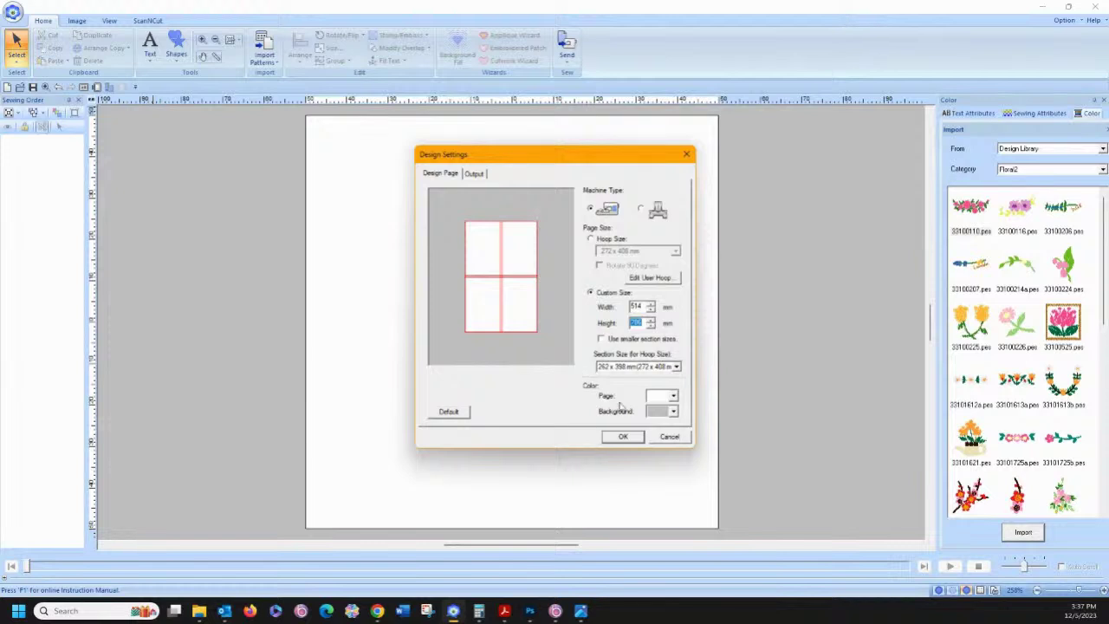
click(625, 438)
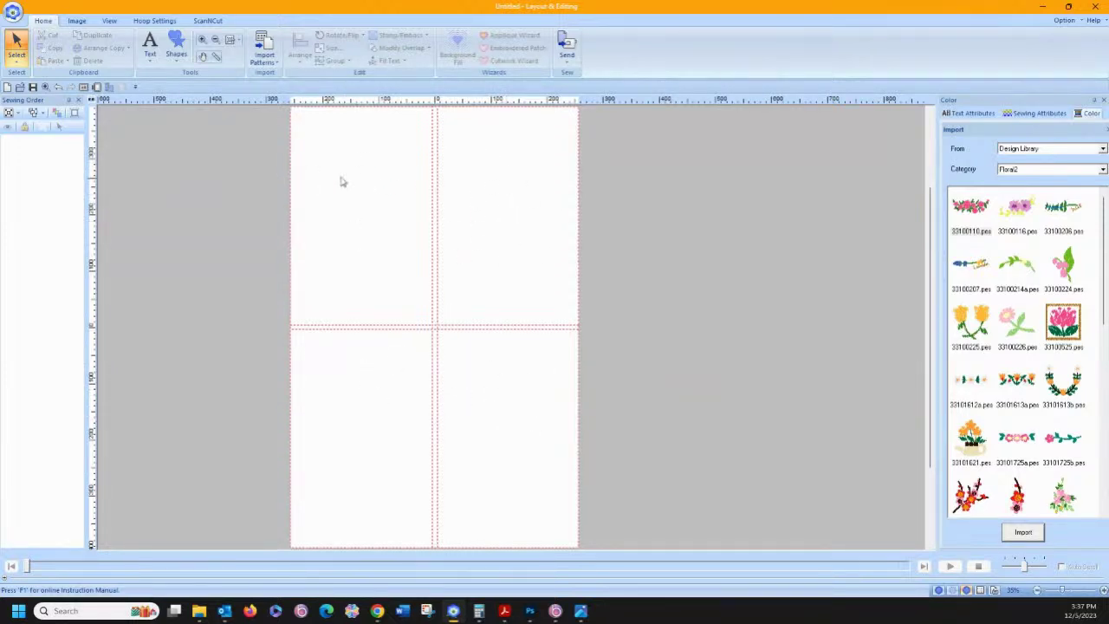
Step: Draw a rectangle with a decorative fill stitch covering almost the whole page, about 504 x 776 mm
click(176, 48)
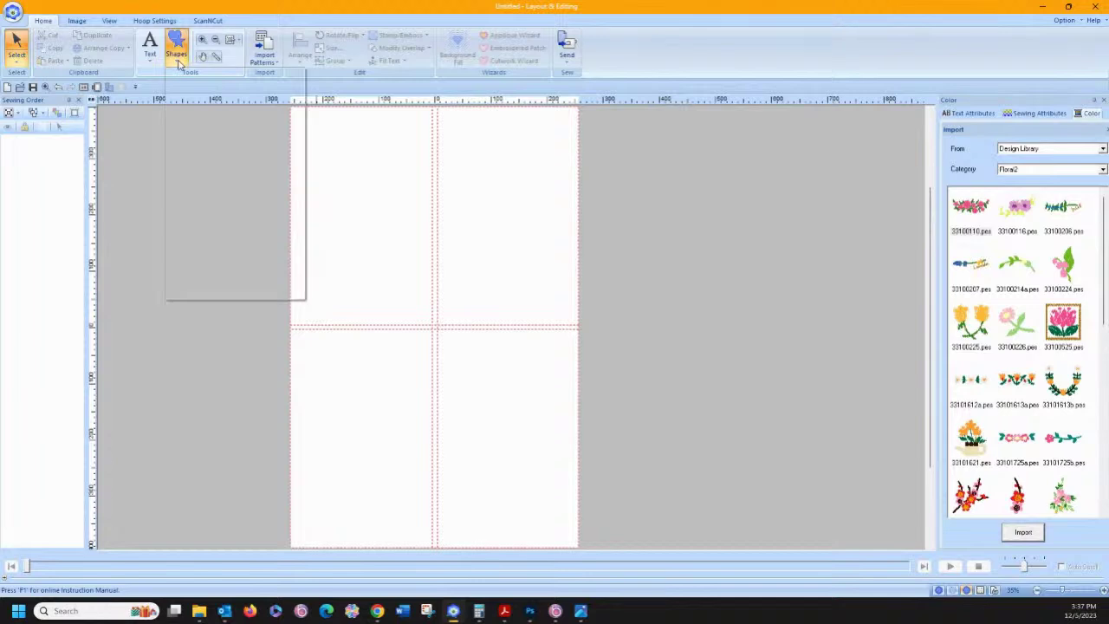
click(177, 128)
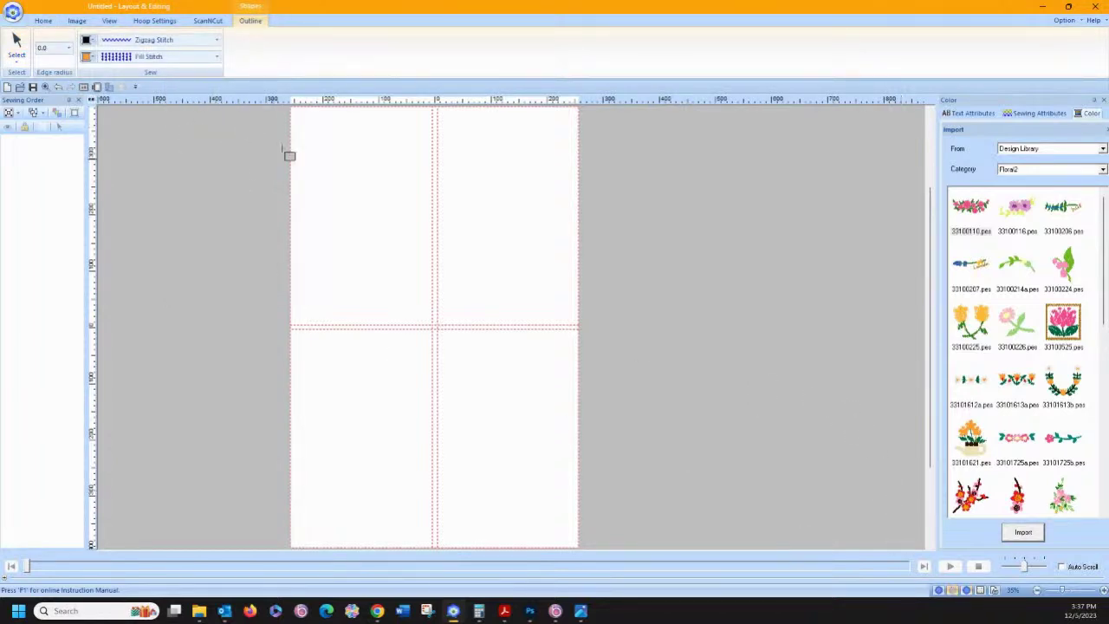
click(178, 57)
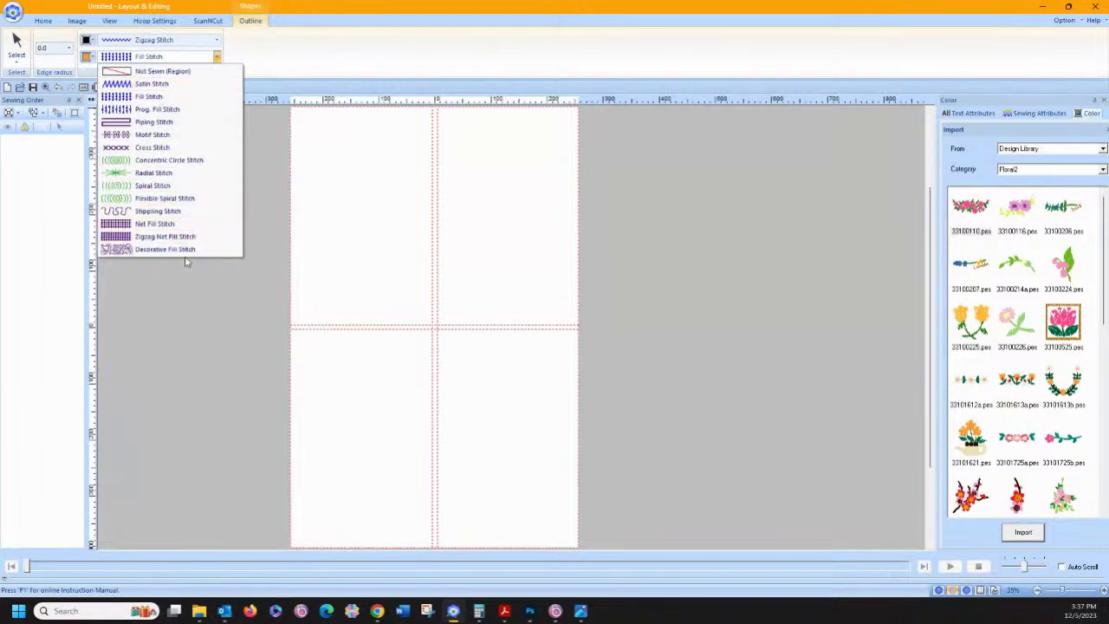
click(164, 249)
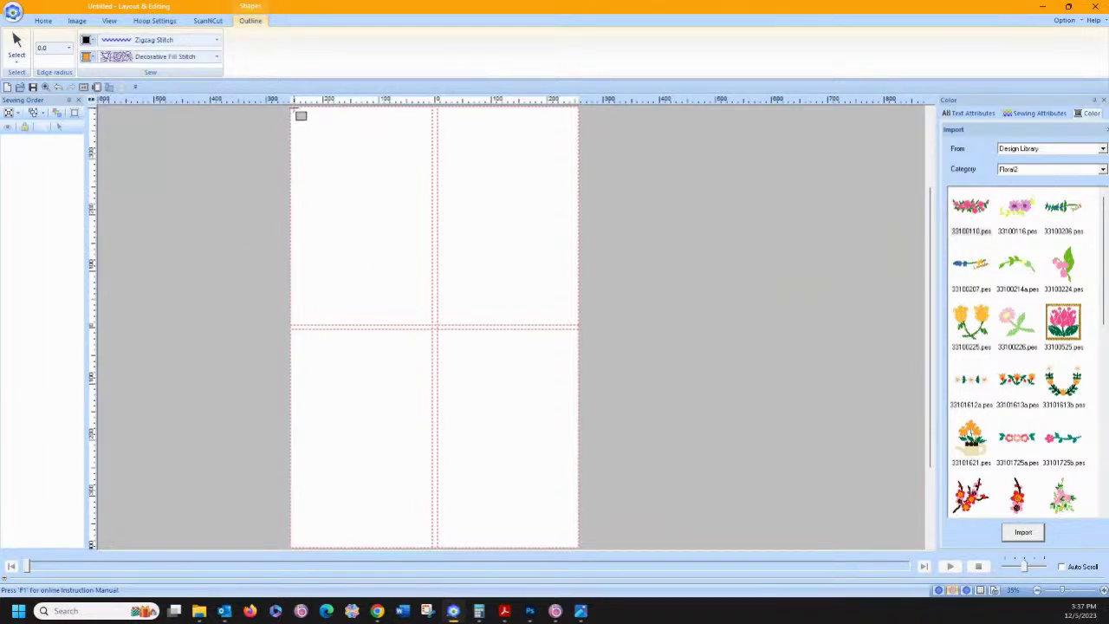
mouse_move(294, 111)
mouse_down()
mouse_move(443, 292)
mouse_move(586, 511)
mouse_move(582, 549)
mouse_up()
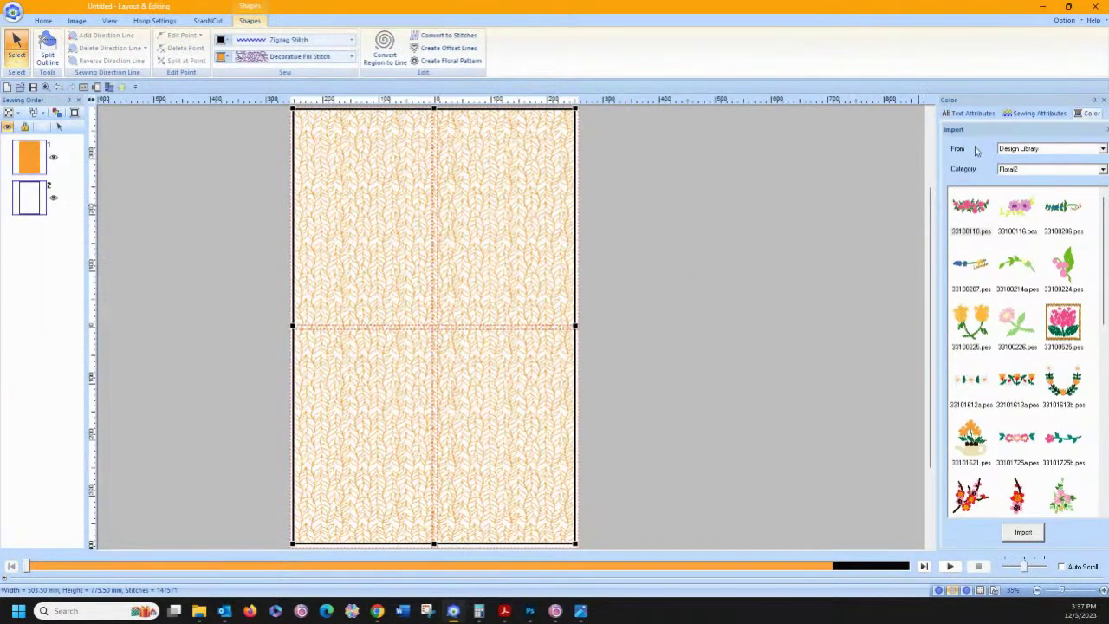
Step: Change the rectangle's decorative fill pattern to df_pat009 and set its outline to not sewn
click(1015, 116)
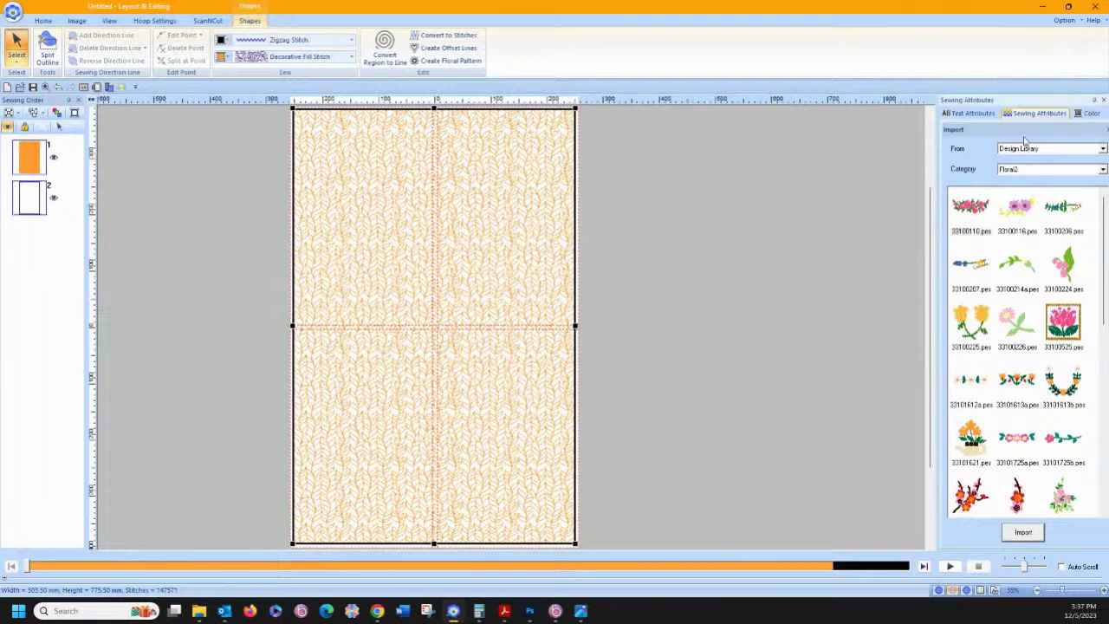
drag(1015, 131, 1015, 121)
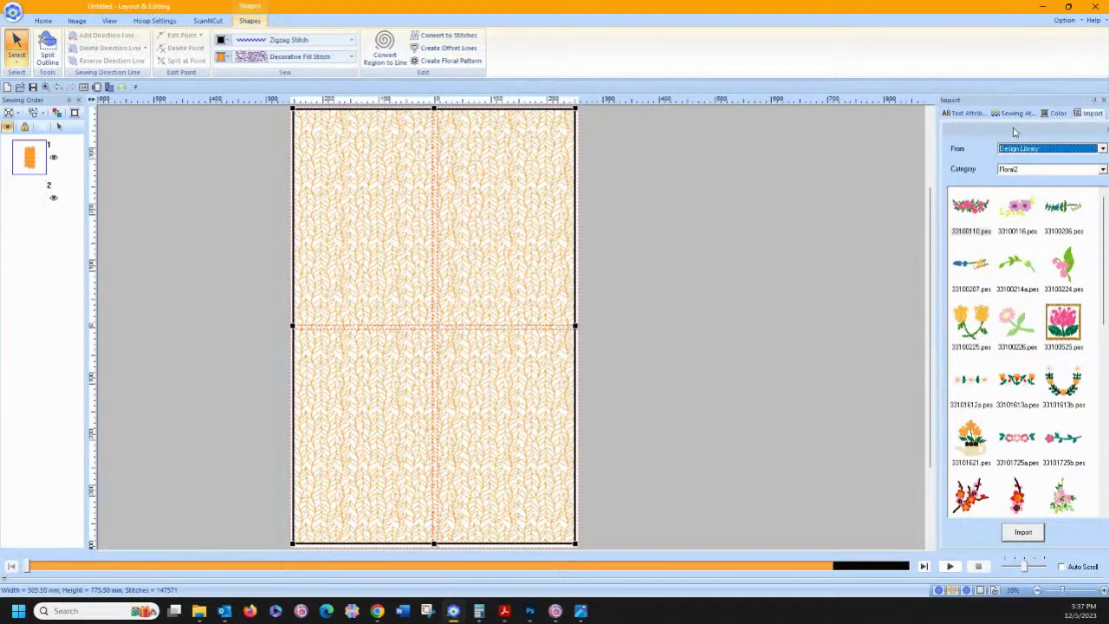
click(1015, 116)
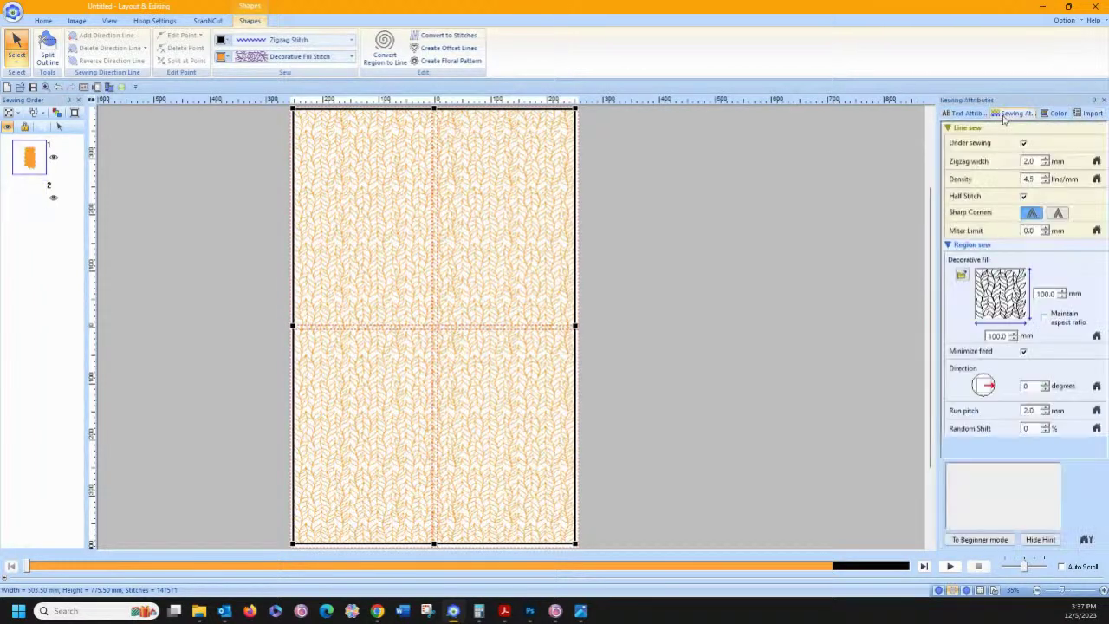
drag(0, 139, 835, 90)
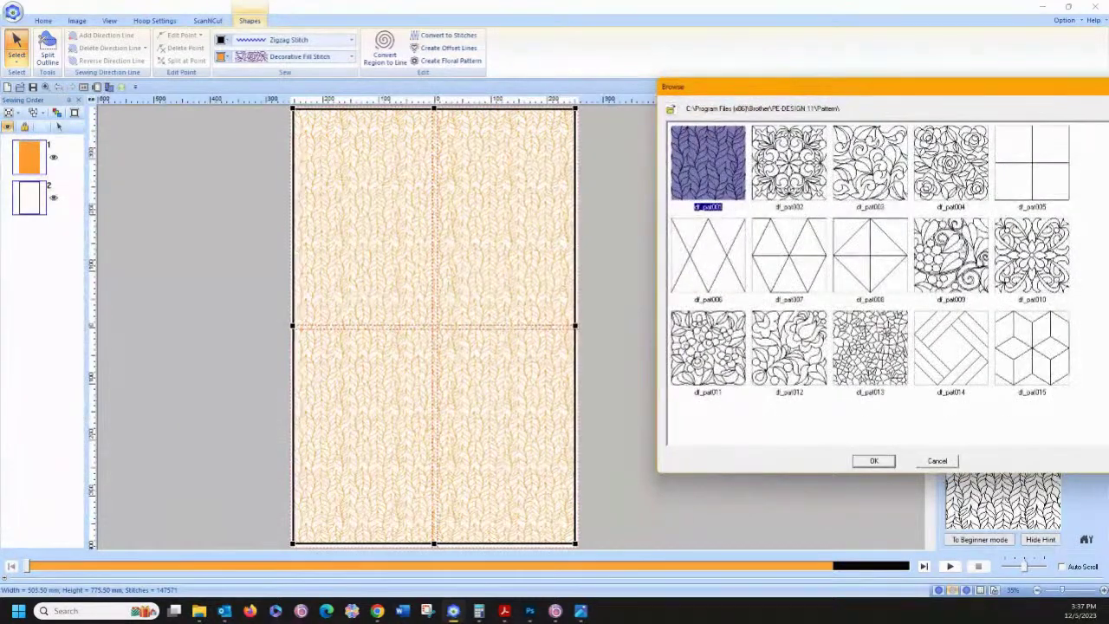
click(960, 252)
click(873, 462)
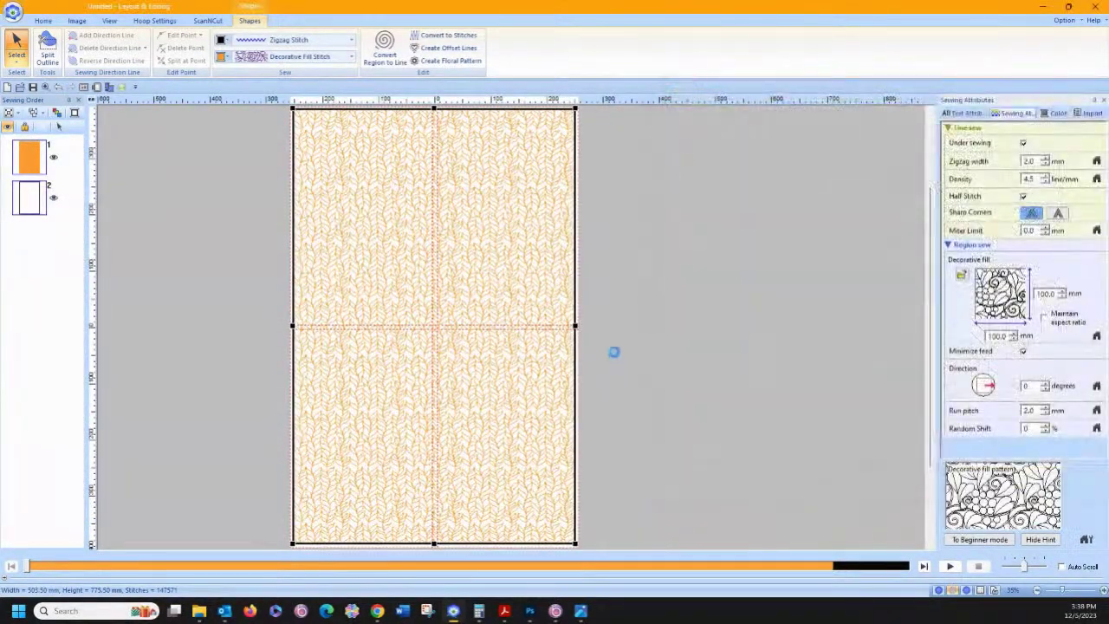
click(269, 40)
click(268, 50)
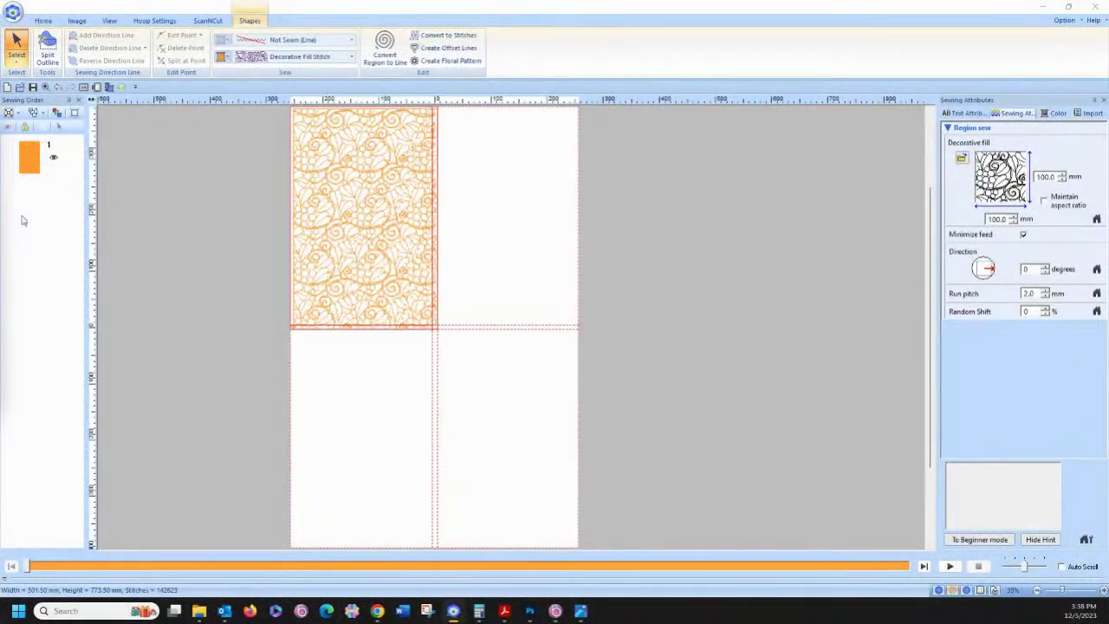
Step: Review the design properties for each of the four hoop positions, then return to the full rectangle design
click(938, 590)
drag(780, 95, 808, 92)
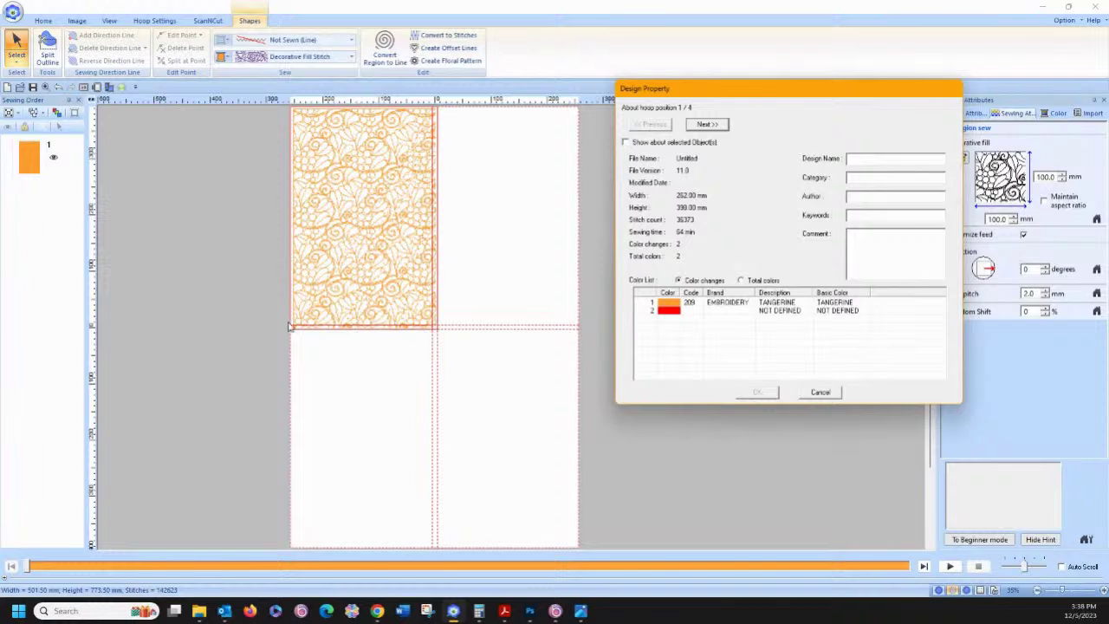
click(707, 125)
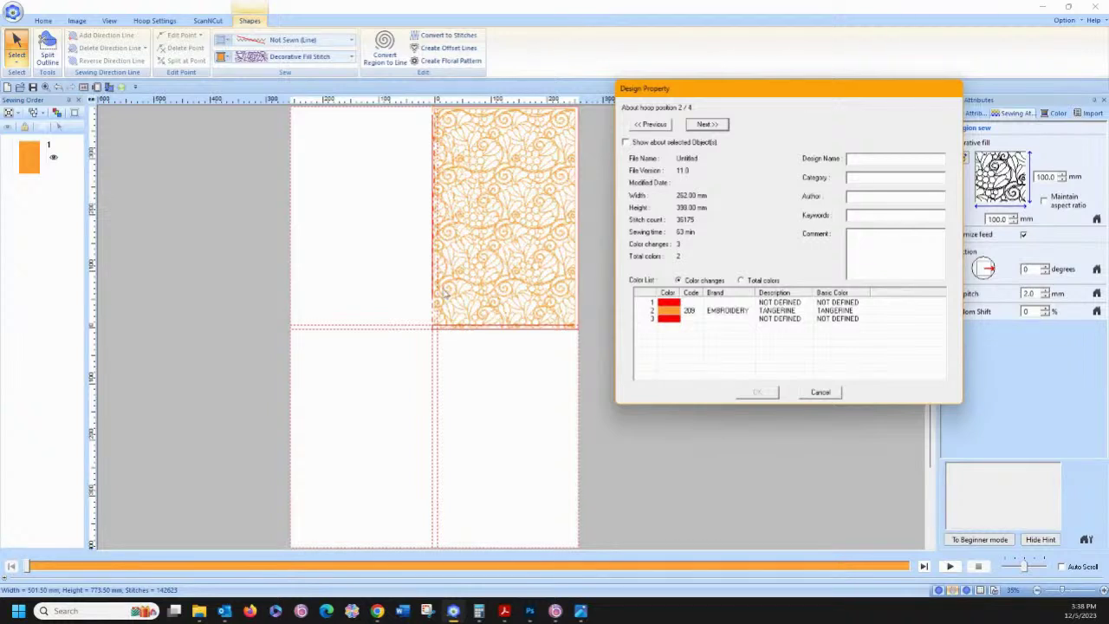
click(693, 126)
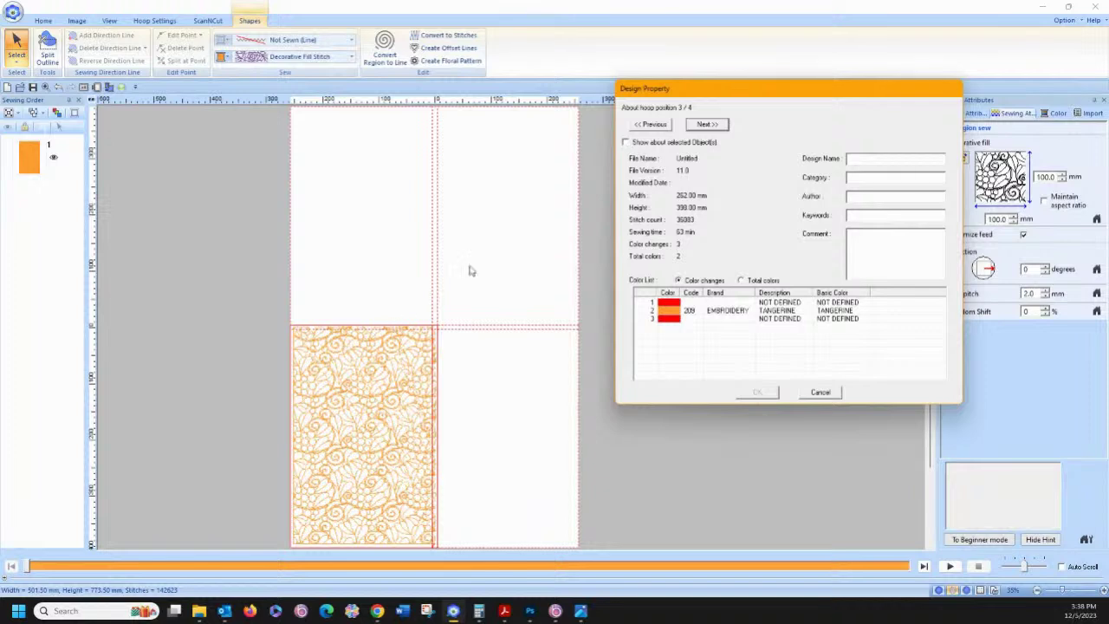
click(719, 126)
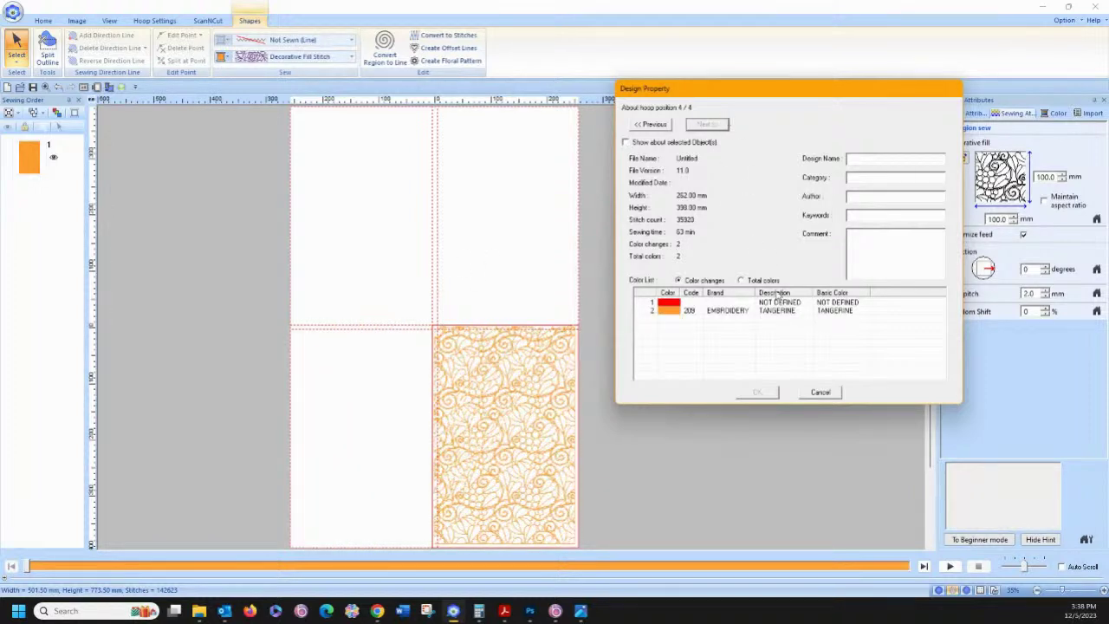
click(819, 392)
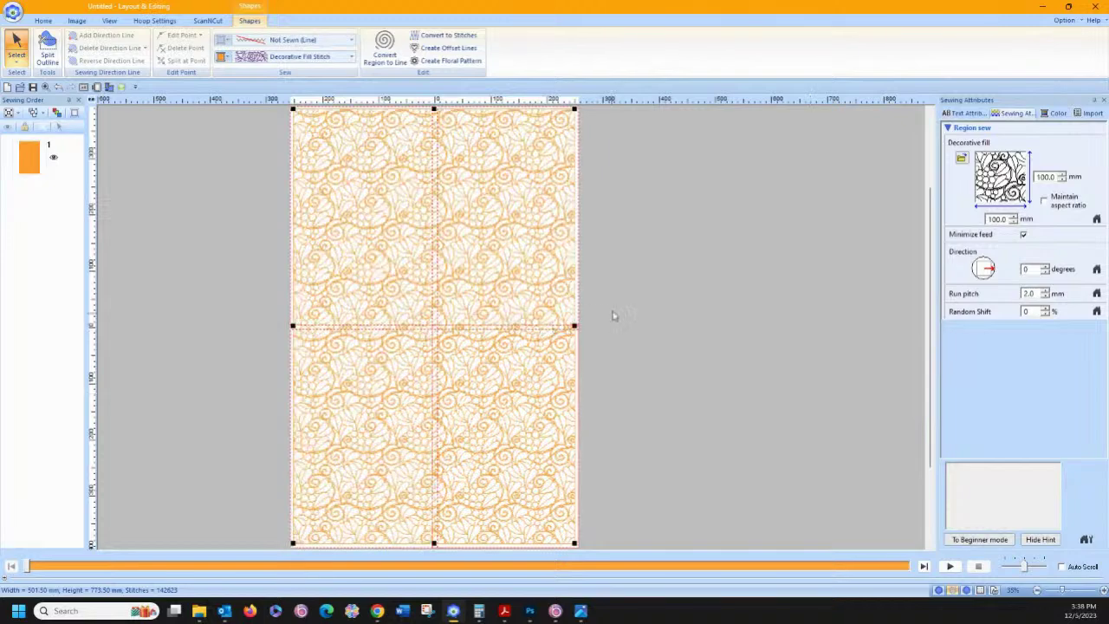
click(221, 244)
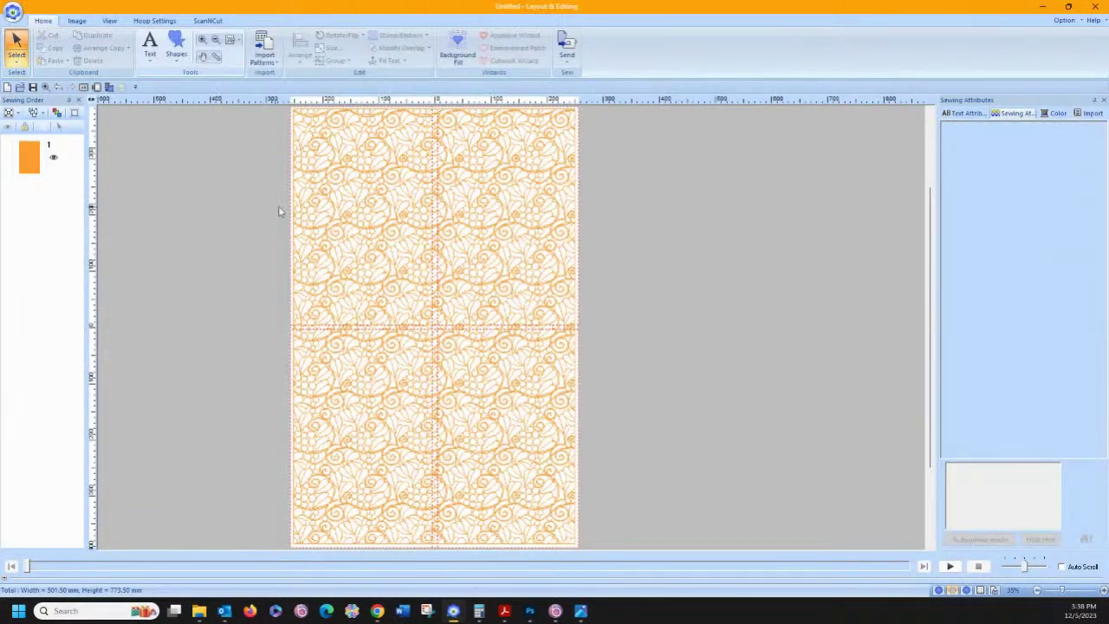
click(381, 227)
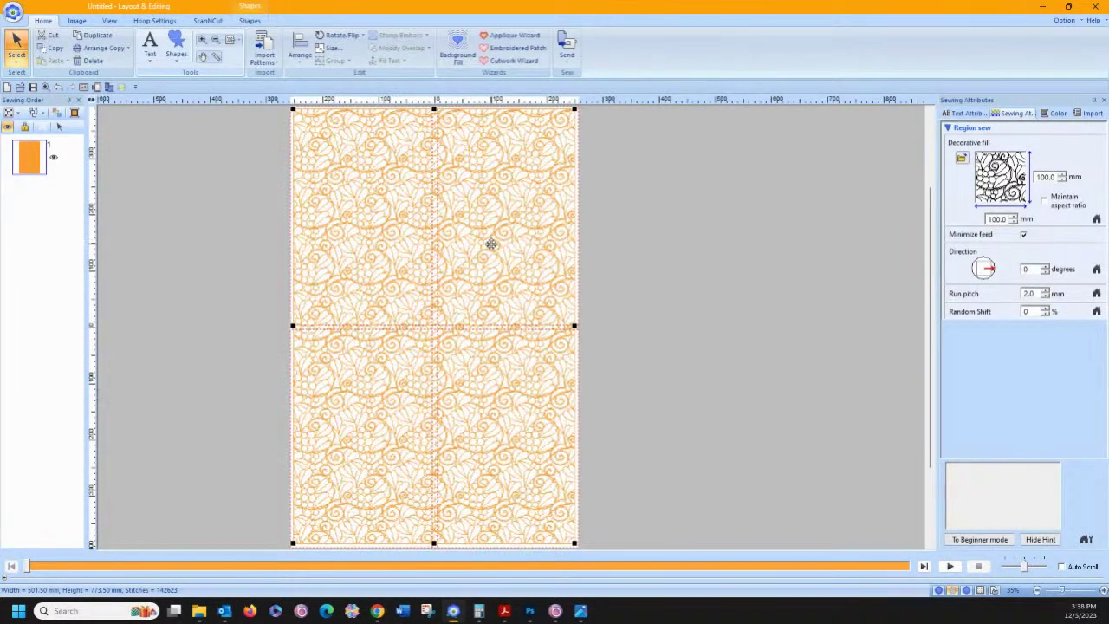
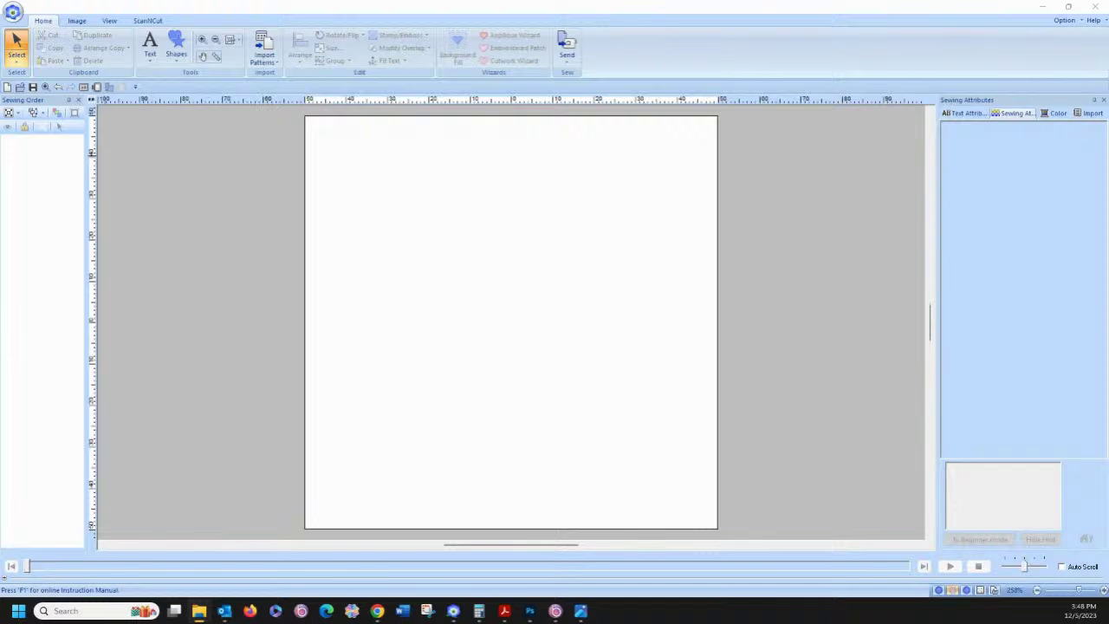
Step: Draw a circle about 52 mm across near the middle of the blank page
click(212, 211)
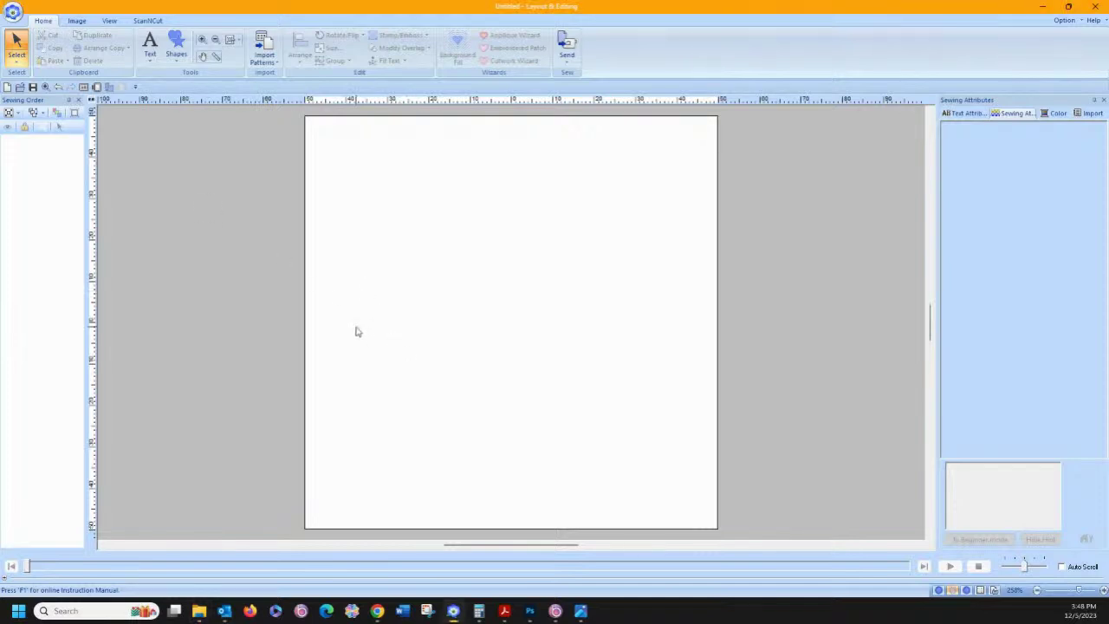
click(182, 60)
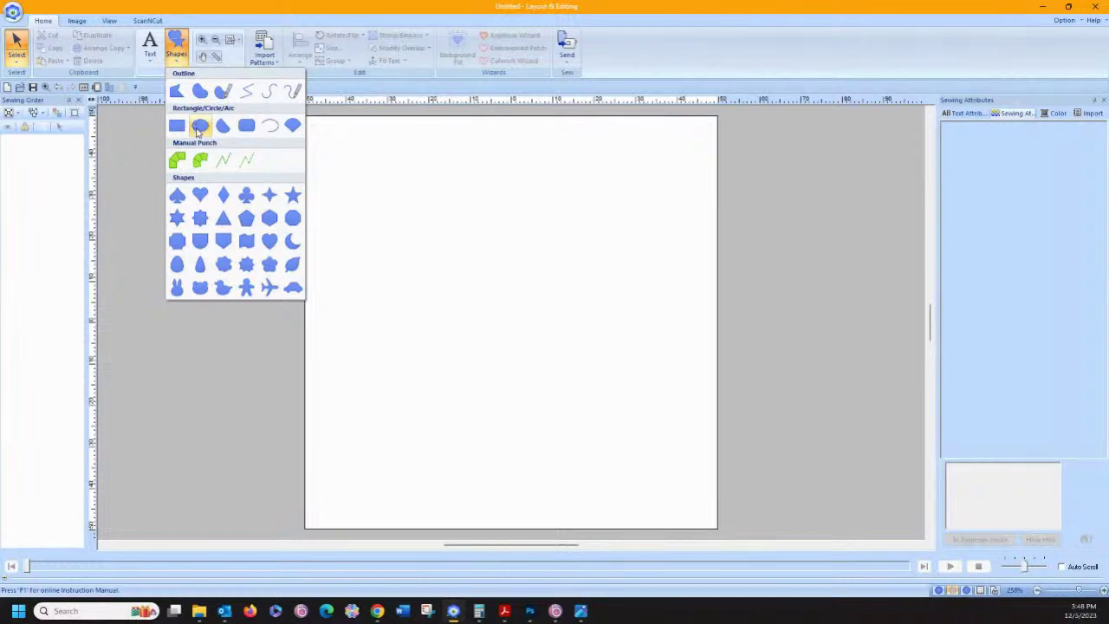
click(200, 125)
drag(416, 195, 588, 403)
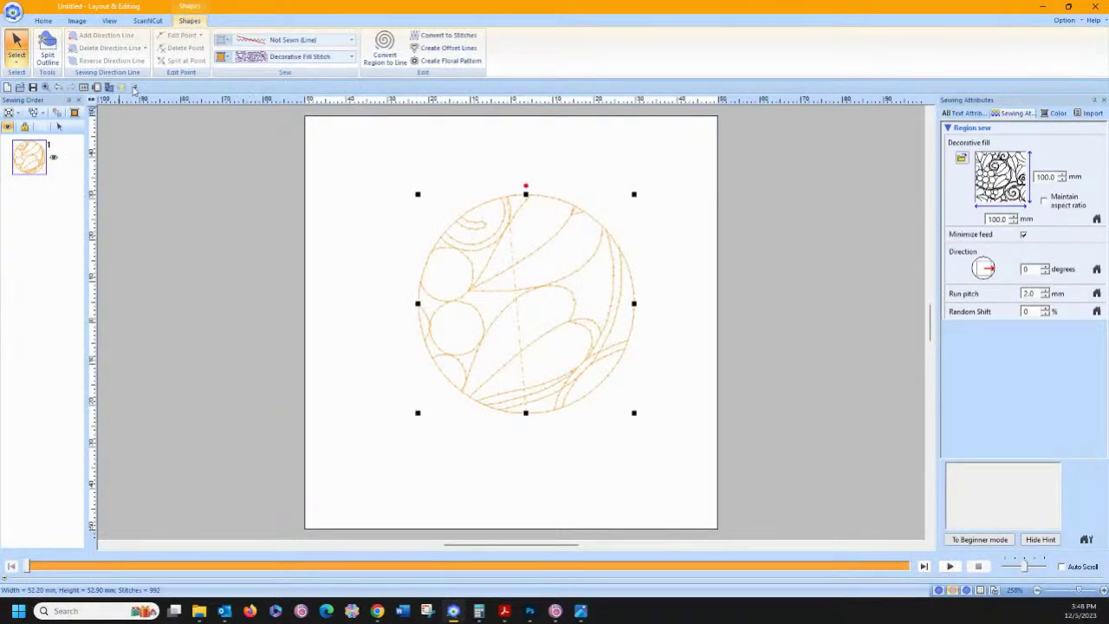
Step: Set the circle's region to not sewn and its outline to Chain Stitch
click(241, 56)
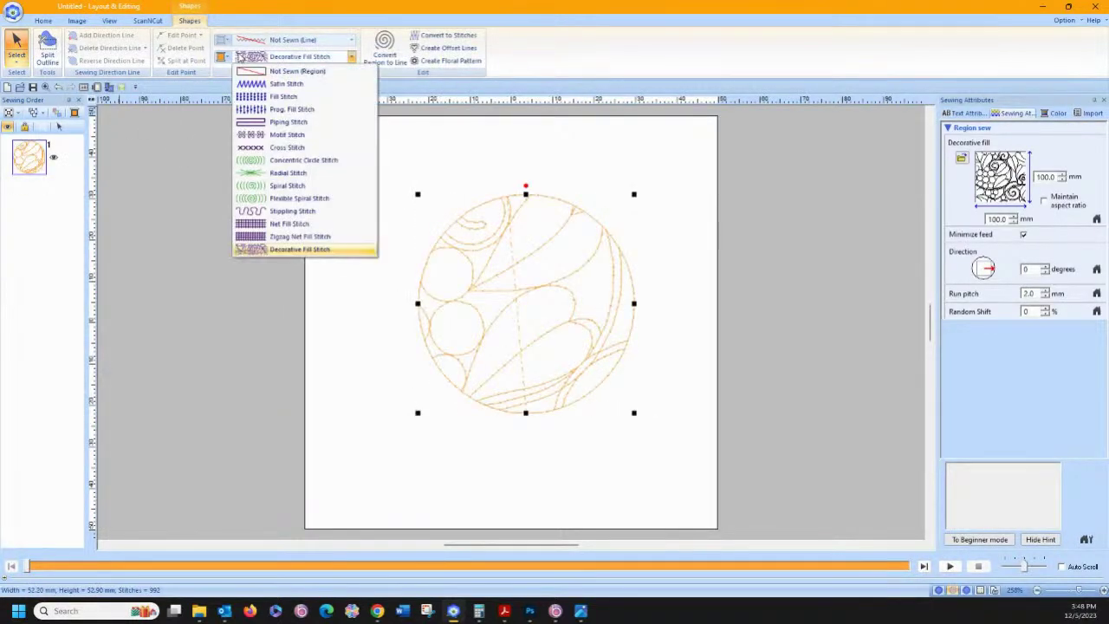
click(244, 71)
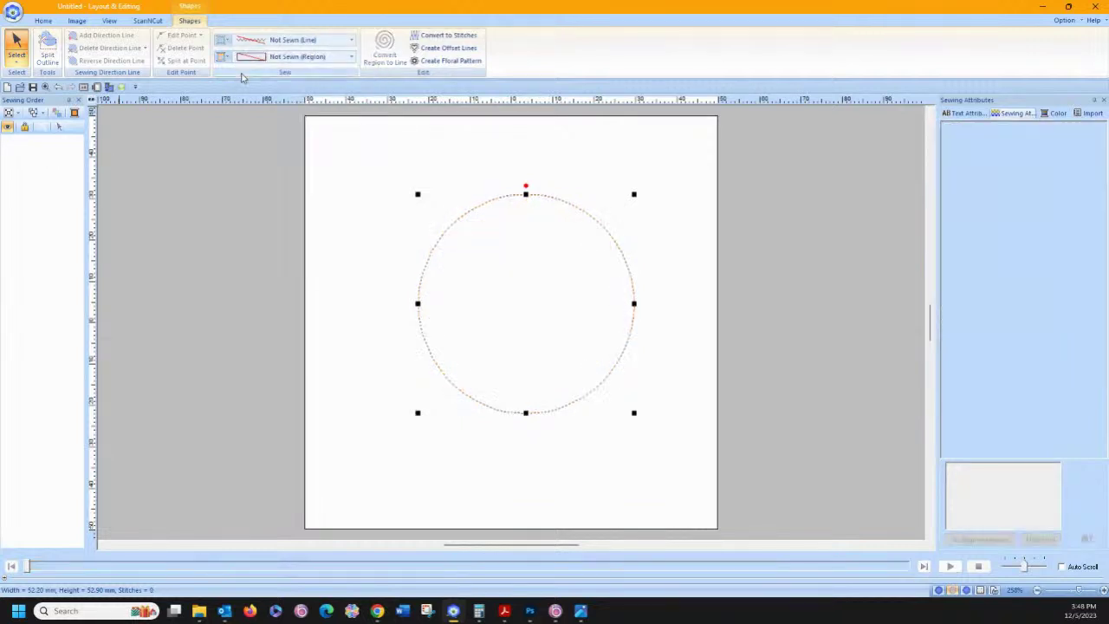
click(274, 41)
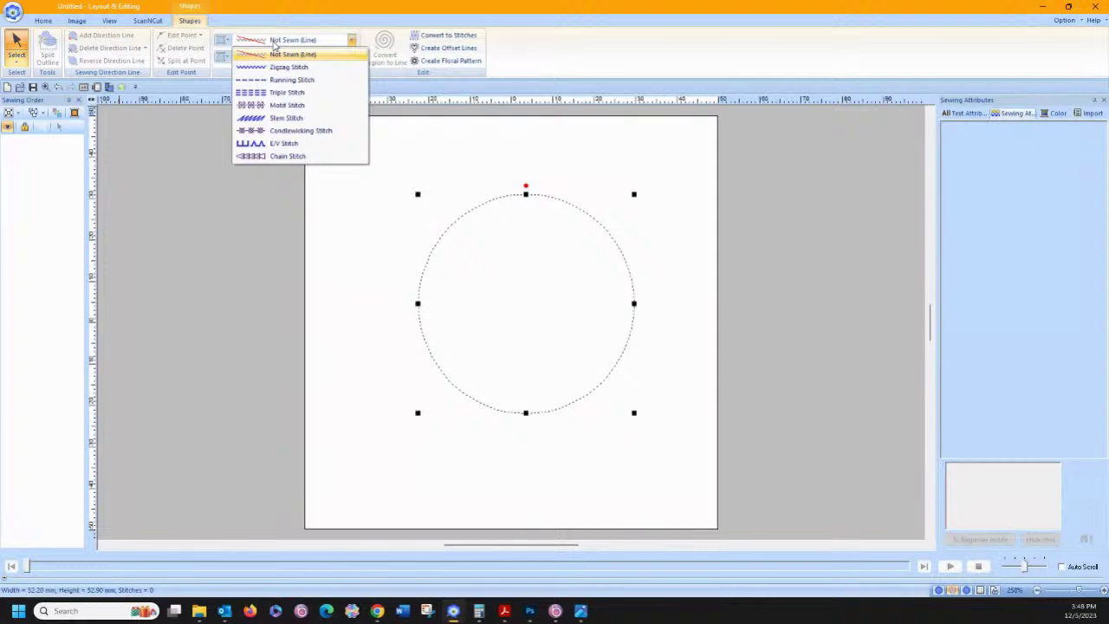
click(269, 160)
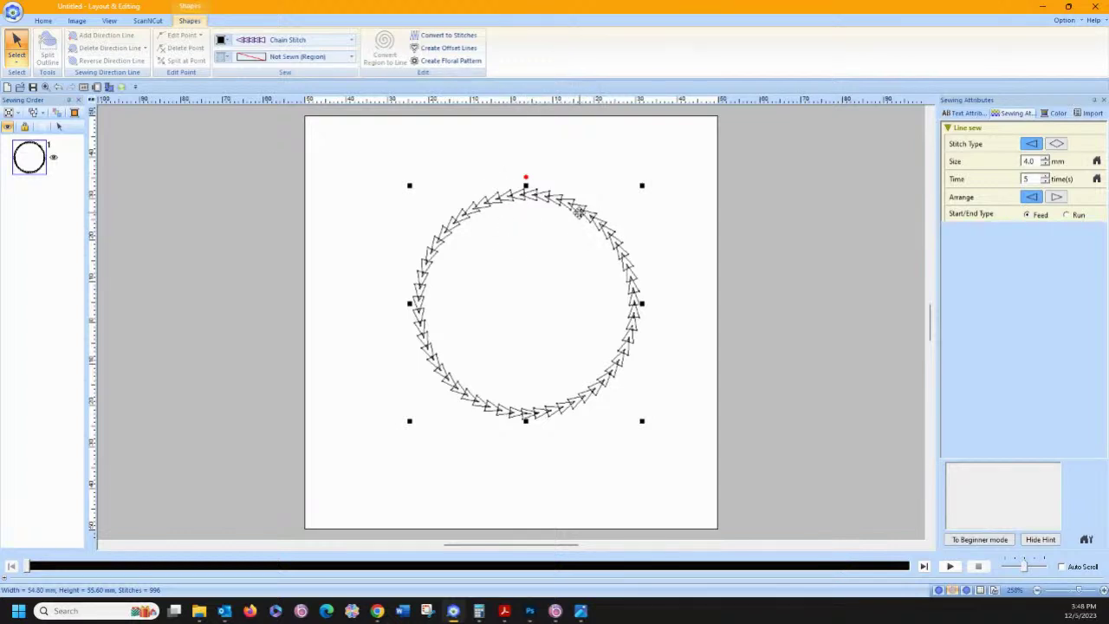
Step: Set the chain stitch size to 5.0 mm and its number of times to 1
click(1045, 158)
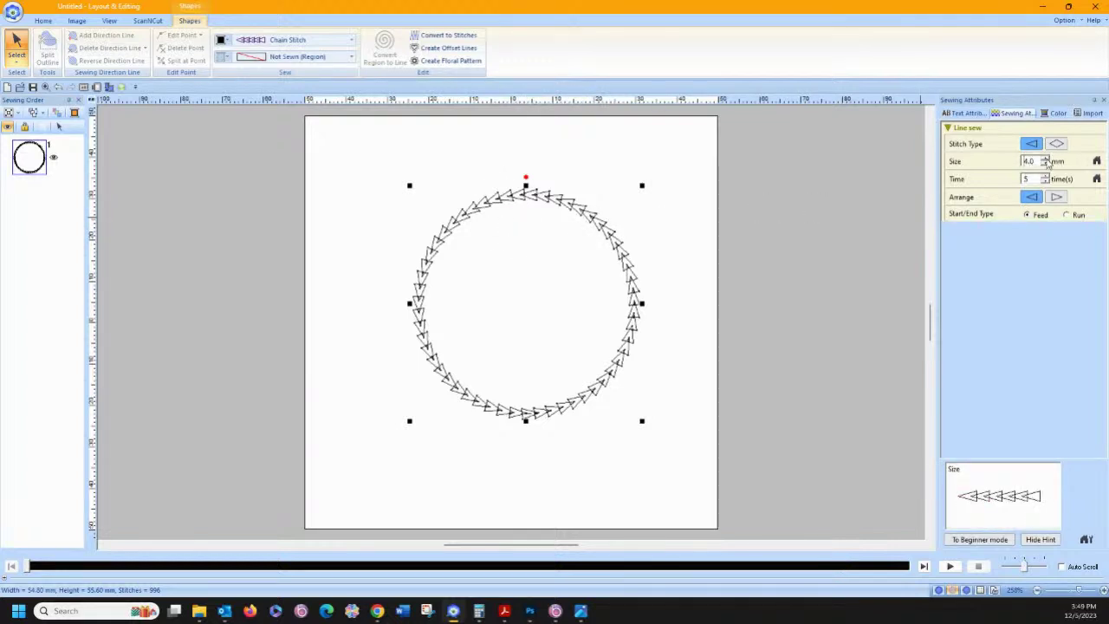
click(1045, 157)
click(1045, 157)
click(1045, 158)
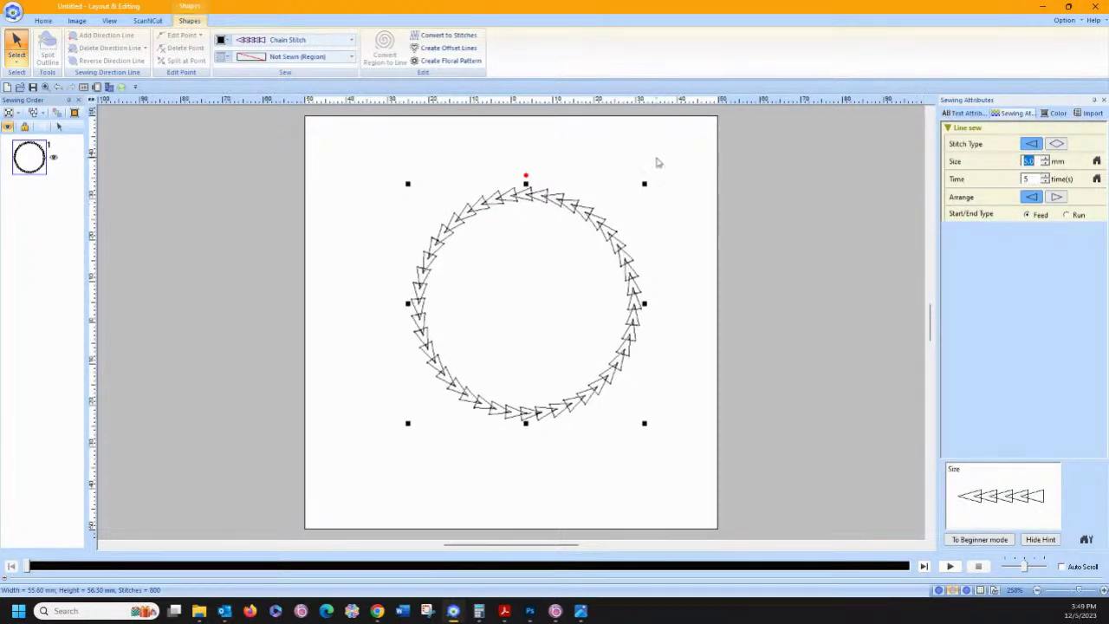
click(1046, 182)
click(1045, 182)
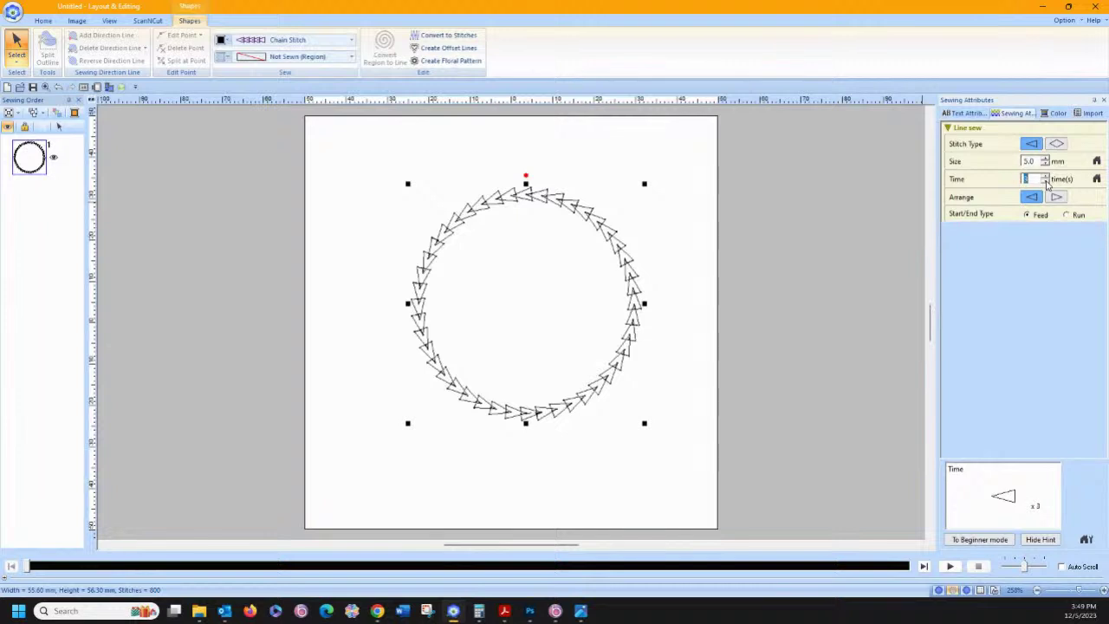
click(1046, 182)
click(1045, 182)
Step: Change the circle's outline to Zigzag Stitch and turn off its under sewing
click(299, 40)
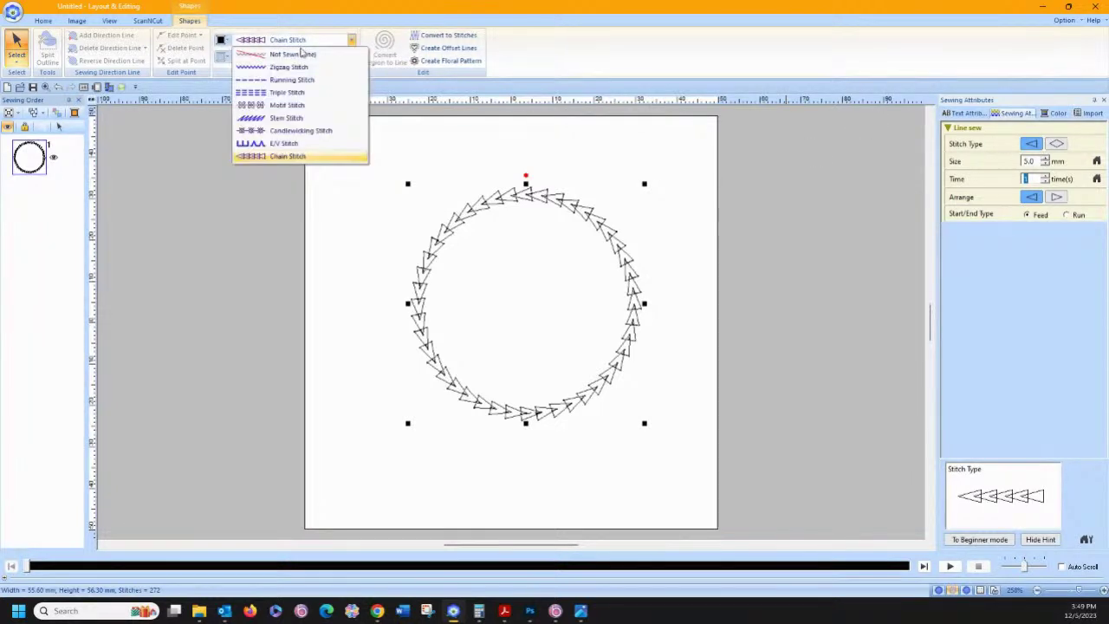
click(299, 65)
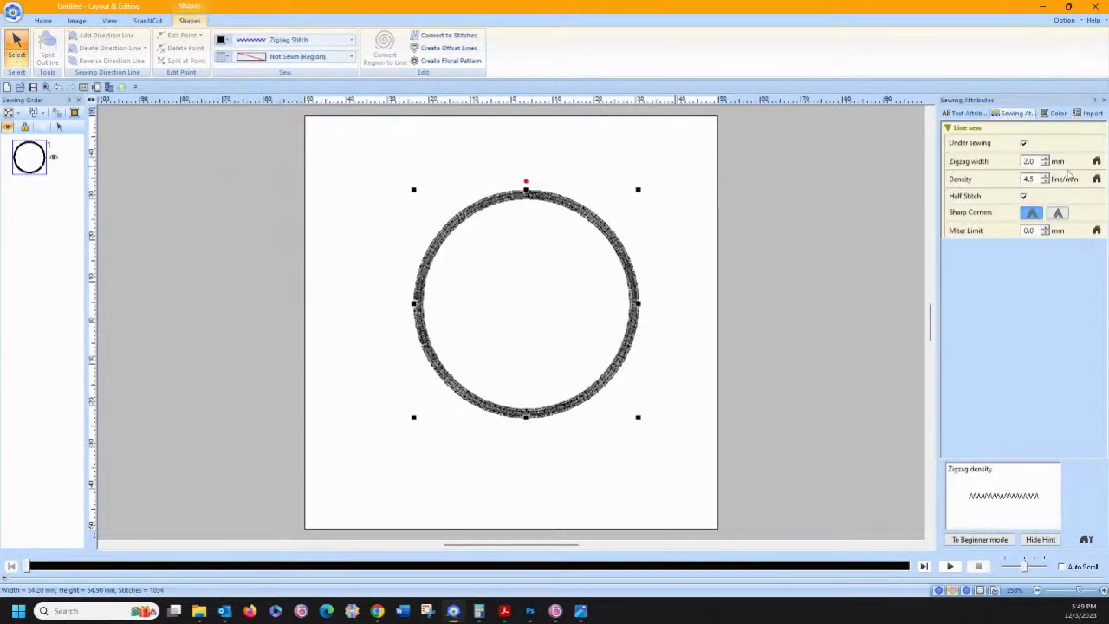
click(1023, 144)
Step: Try a narrower zigzag width on the circle's outline and restore it to 2.0 mm
click(1044, 164)
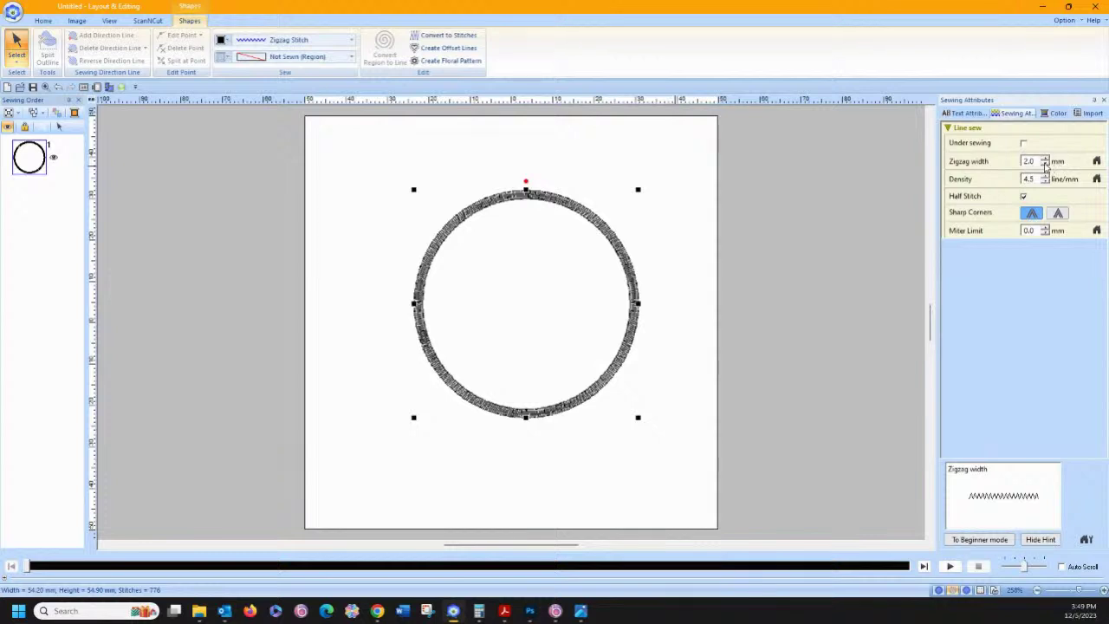
click(1044, 165)
click(1045, 164)
click(1044, 165)
click(1045, 165)
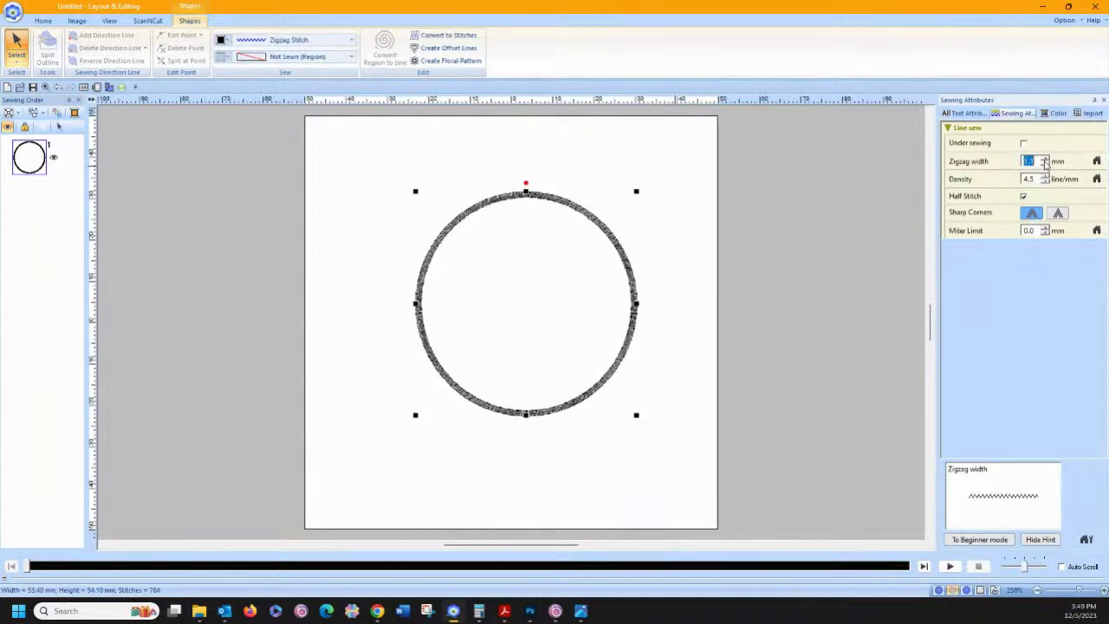
click(1045, 164)
click(1045, 162)
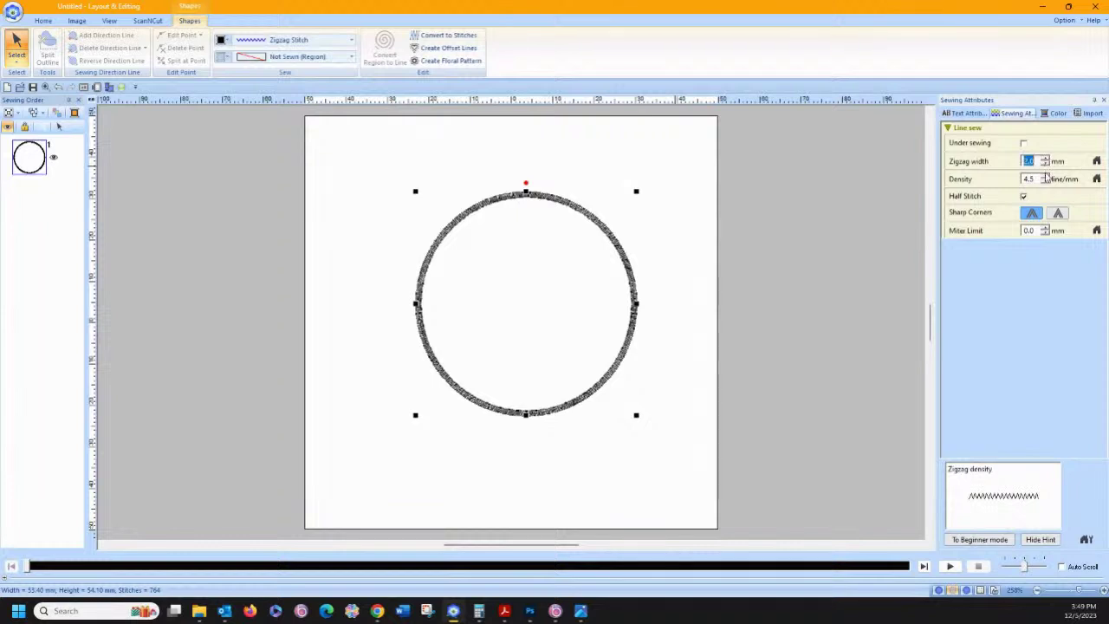
Step: Lower the zigzag density of the circle's outline to 1.0 line/mm
click(1044, 176)
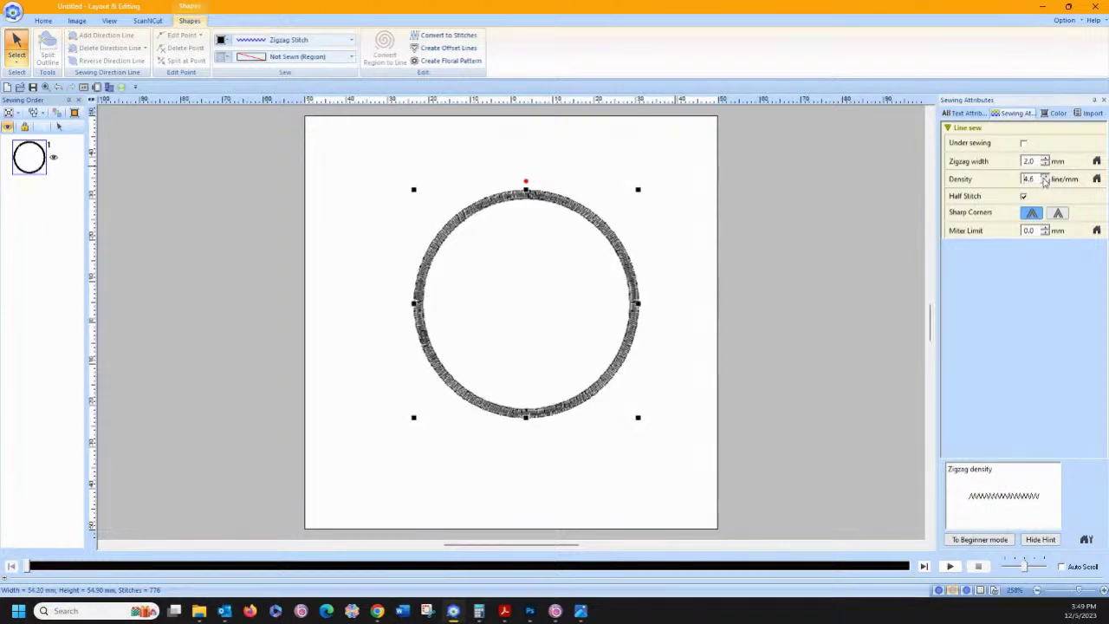
click(1045, 182)
click(1044, 182)
click(1044, 183)
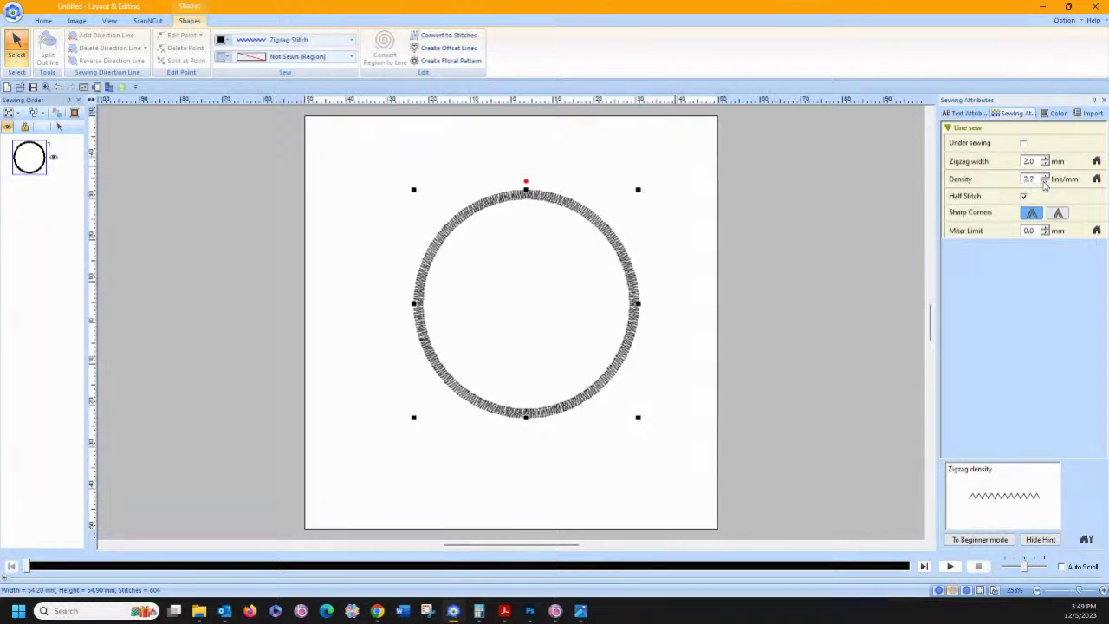
click(1045, 183)
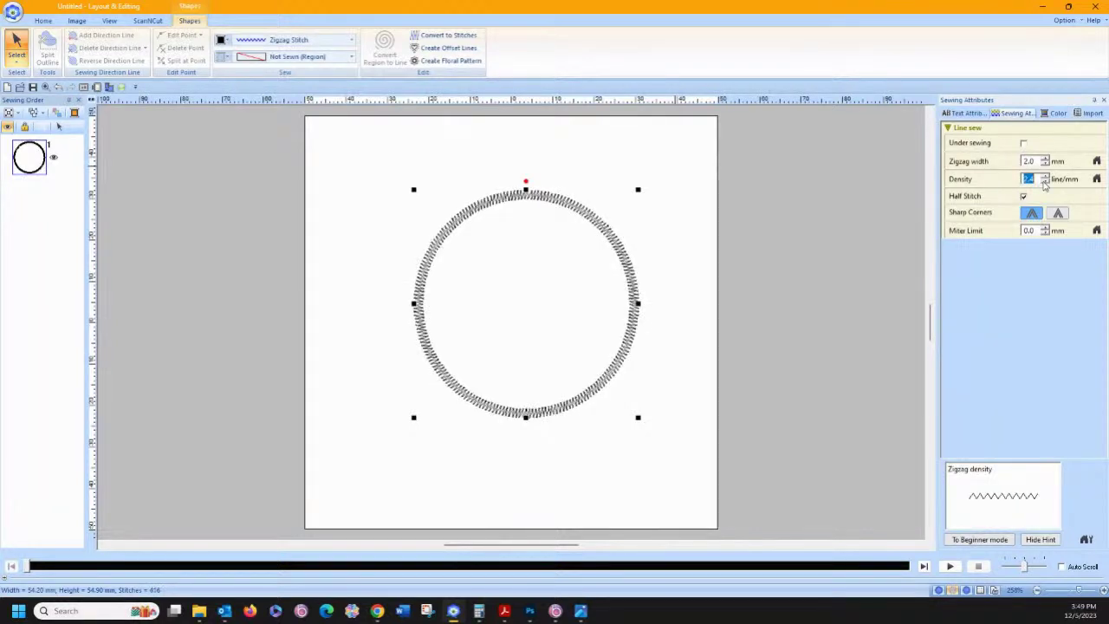
click(1045, 183)
click(1045, 183)
click(1045, 183)
click(1044, 183)
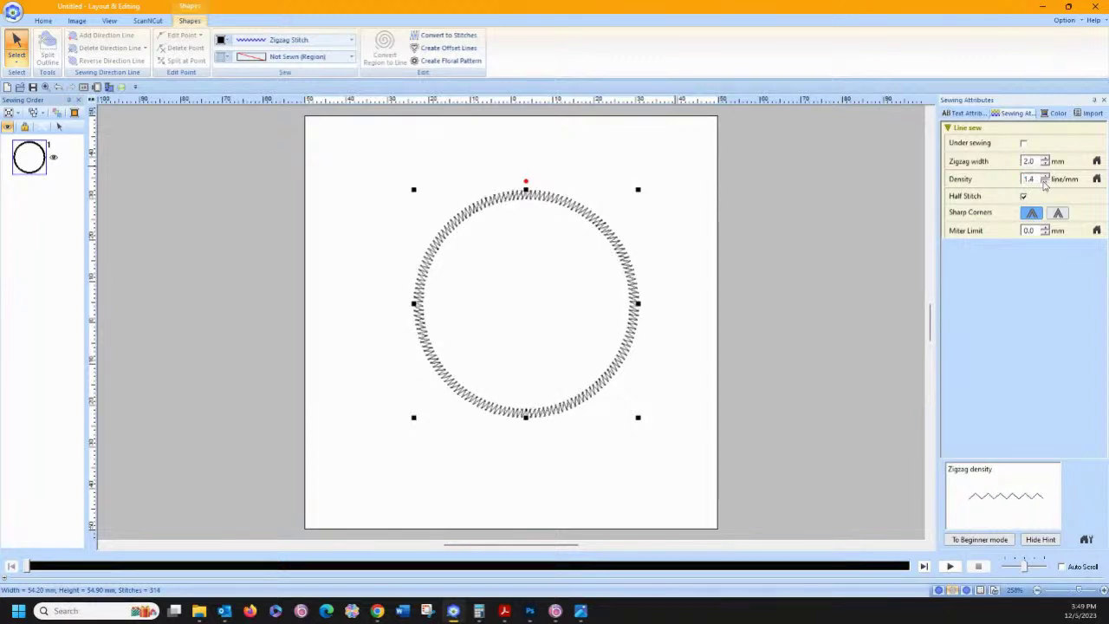
click(1045, 184)
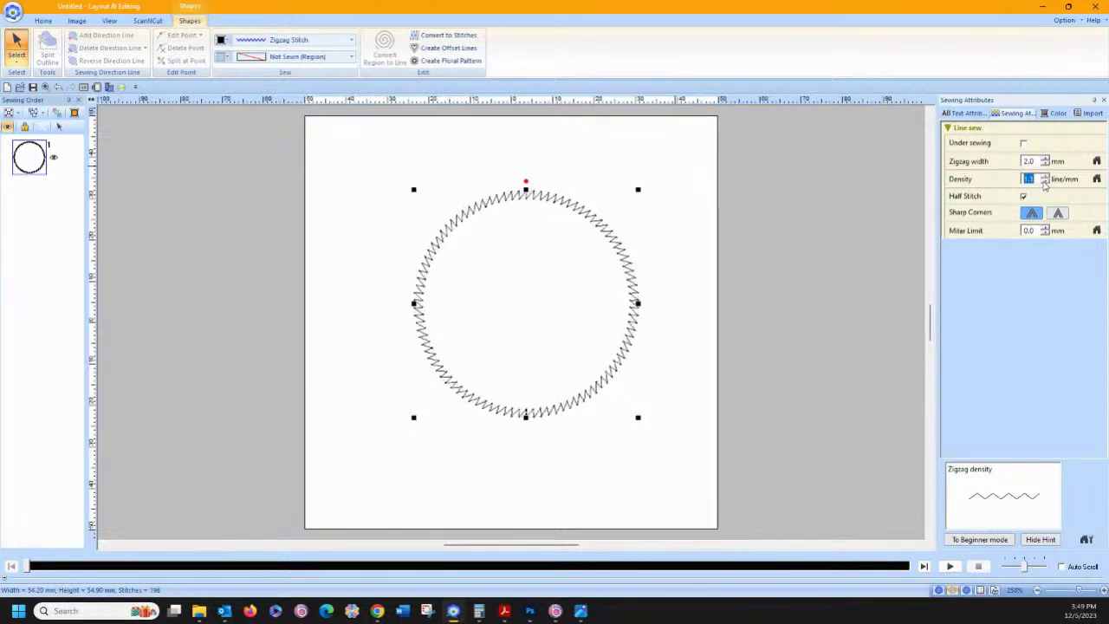
click(1045, 183)
Step: Set the outline's zigzag width to 4.0 mm and its density to 0.5 line/mm
click(1045, 161)
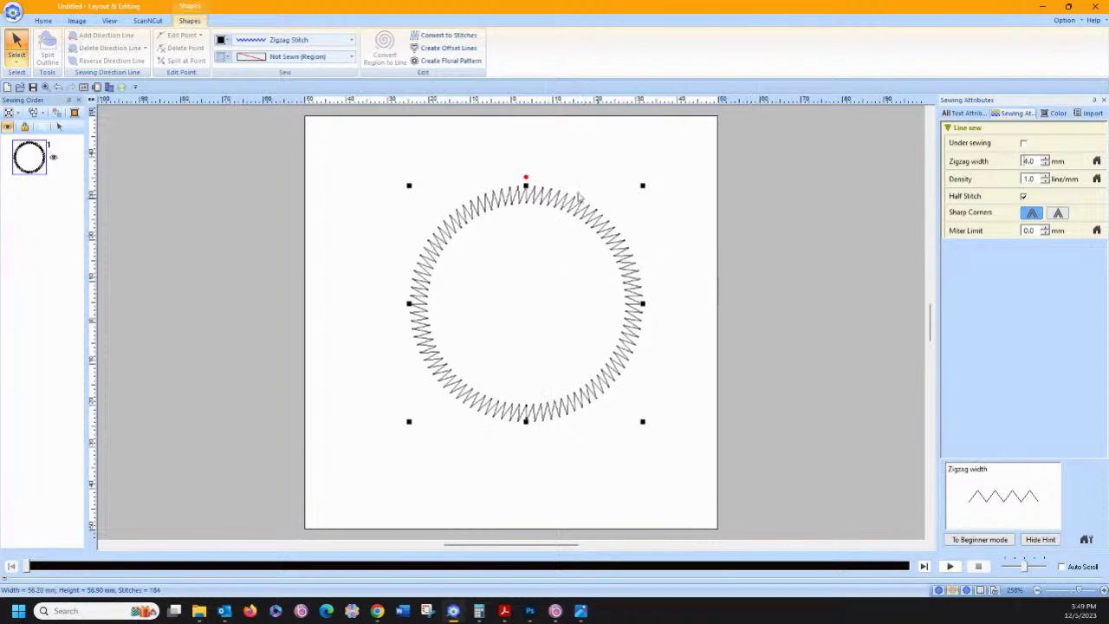
click(1045, 182)
click(1045, 183)
click(1045, 182)
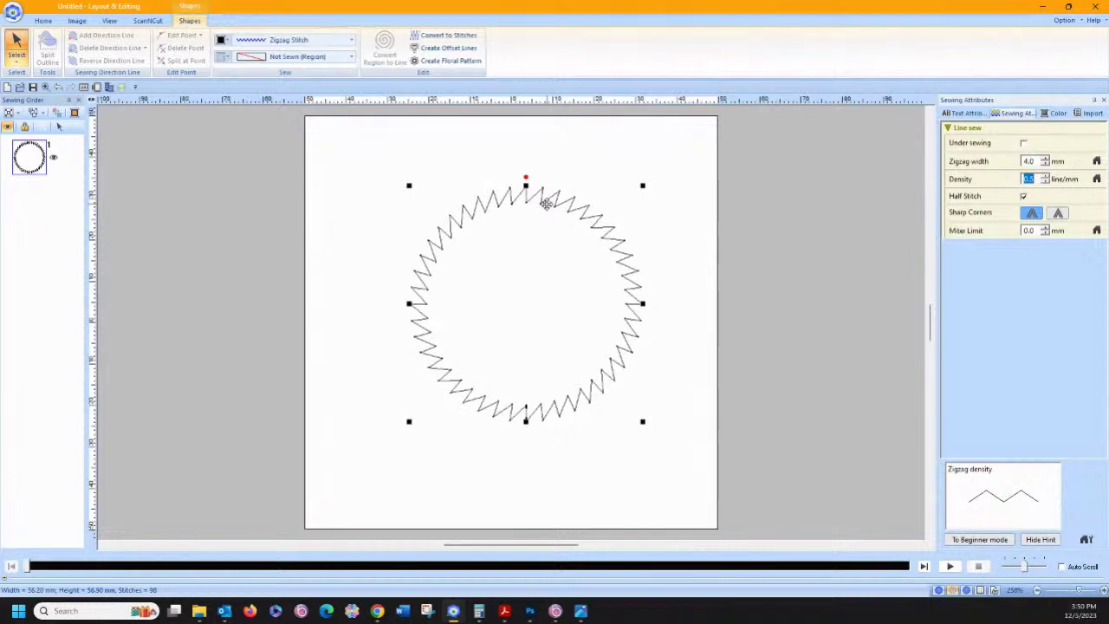
Step: Fill the circle's region with Spiral Stitch and set its outline to not sewn
click(286, 57)
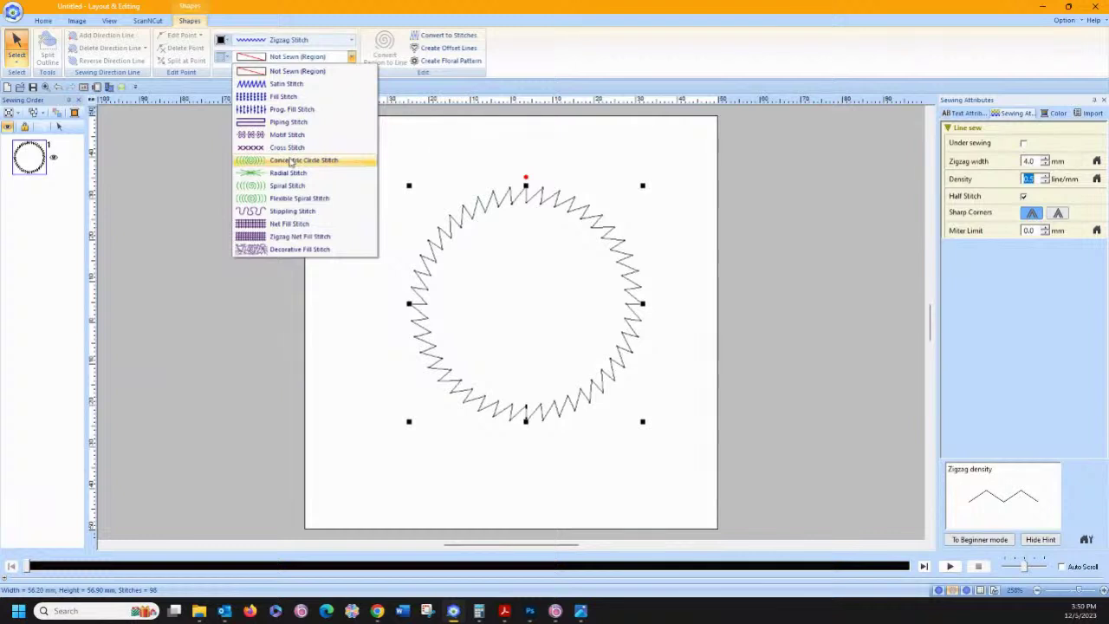
click(288, 186)
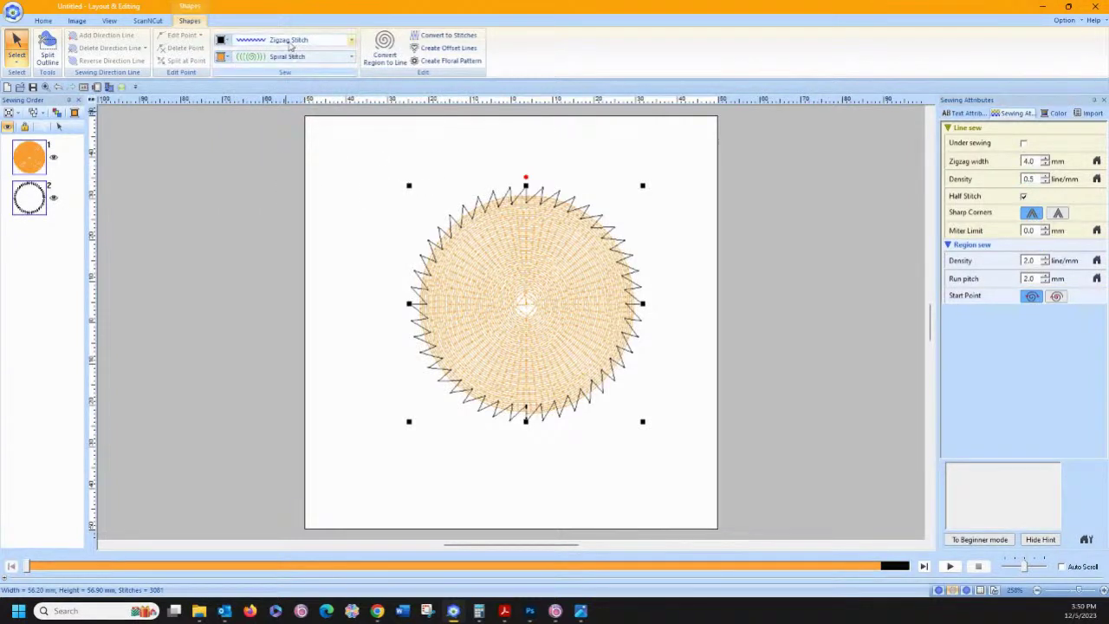
click(290, 40)
click(291, 55)
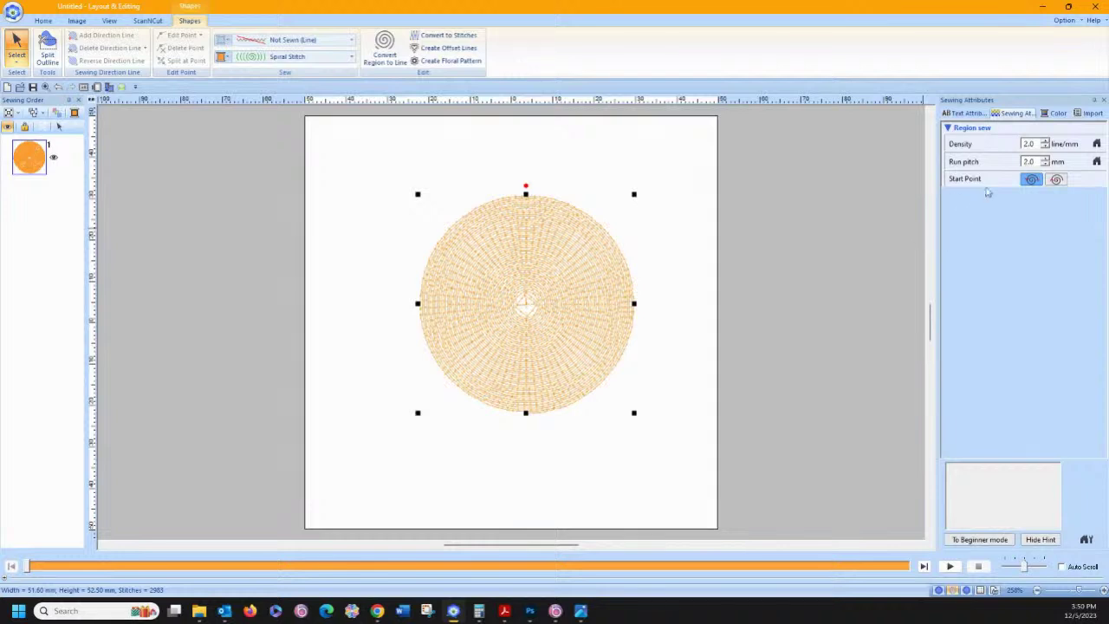
Step: Set the spiral stitch density to 0.6 line/mm after trying 0.2 line/mm
click(1045, 147)
click(1044, 147)
click(1045, 147)
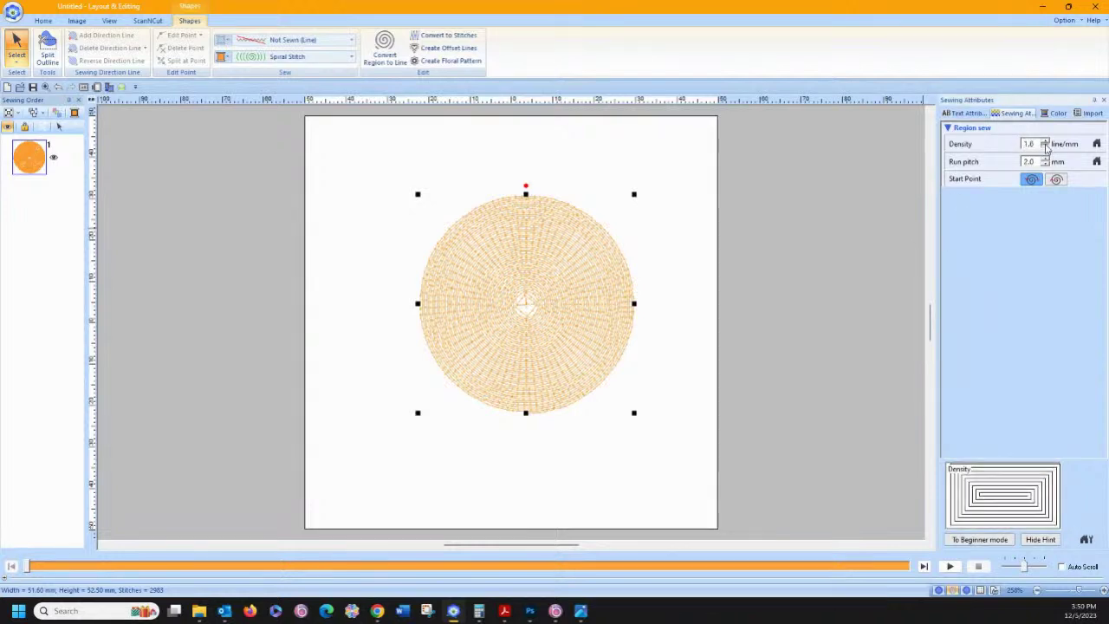
click(1045, 147)
click(1045, 147)
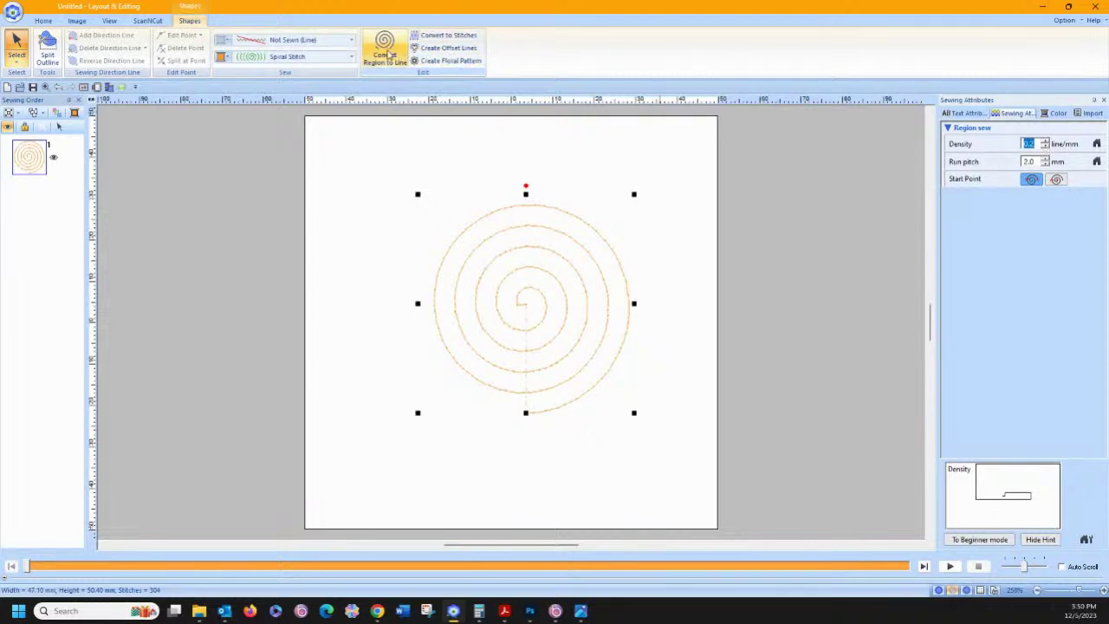
click(1044, 143)
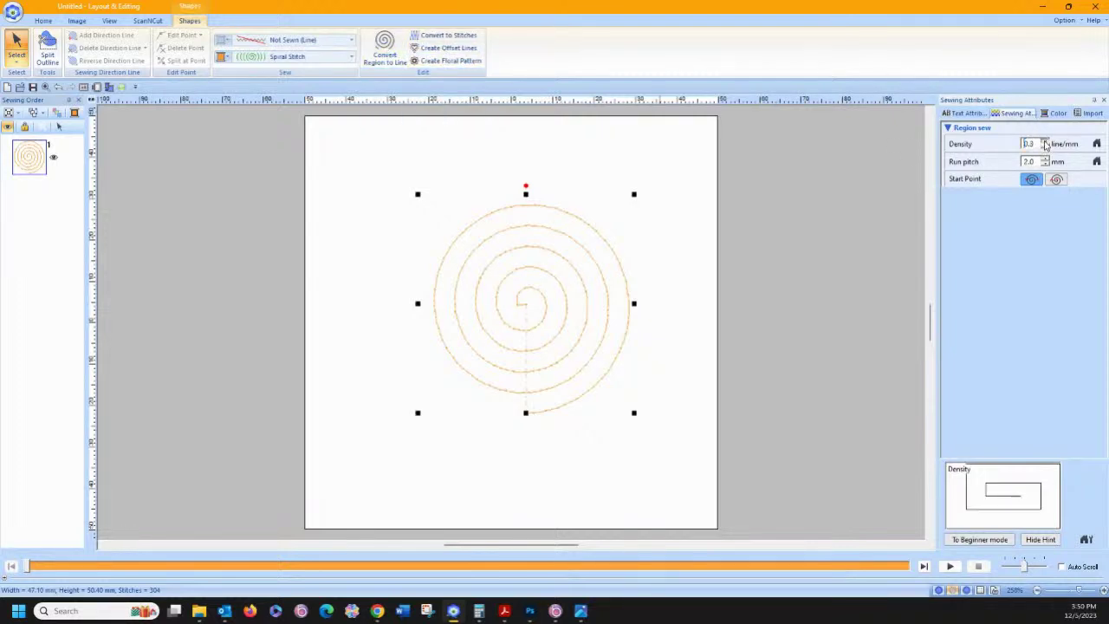
click(1045, 143)
click(1045, 143)
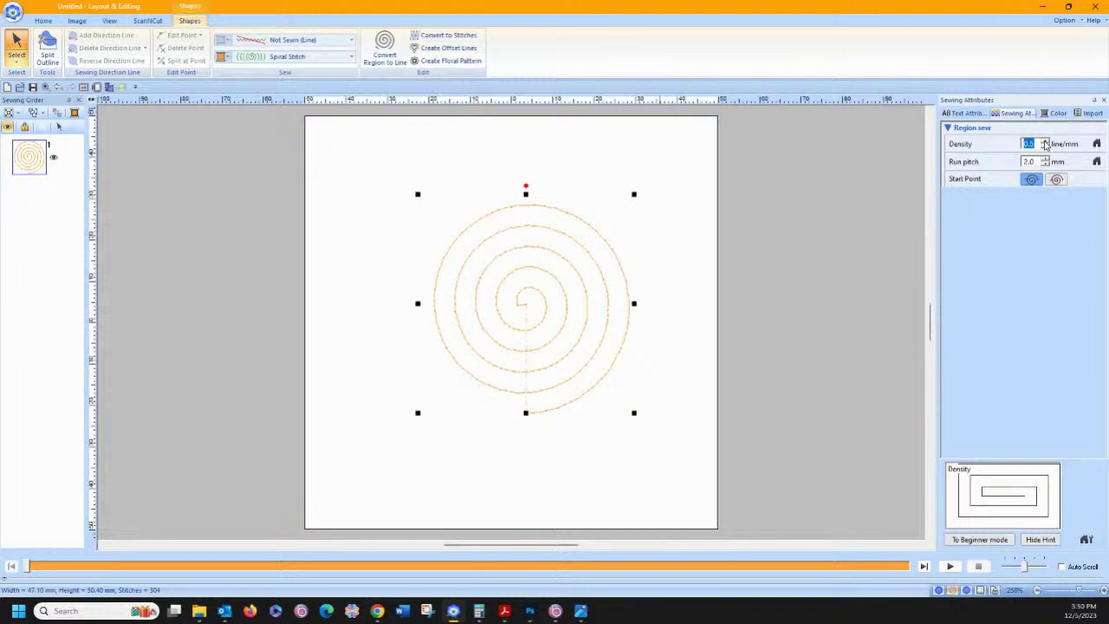
click(1045, 143)
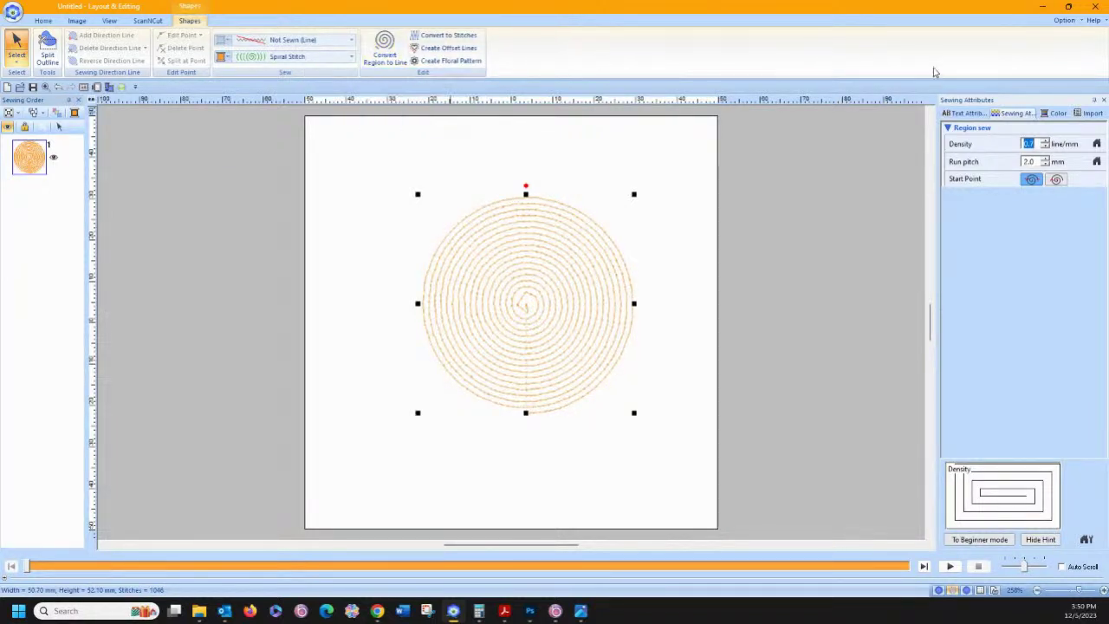
click(1045, 147)
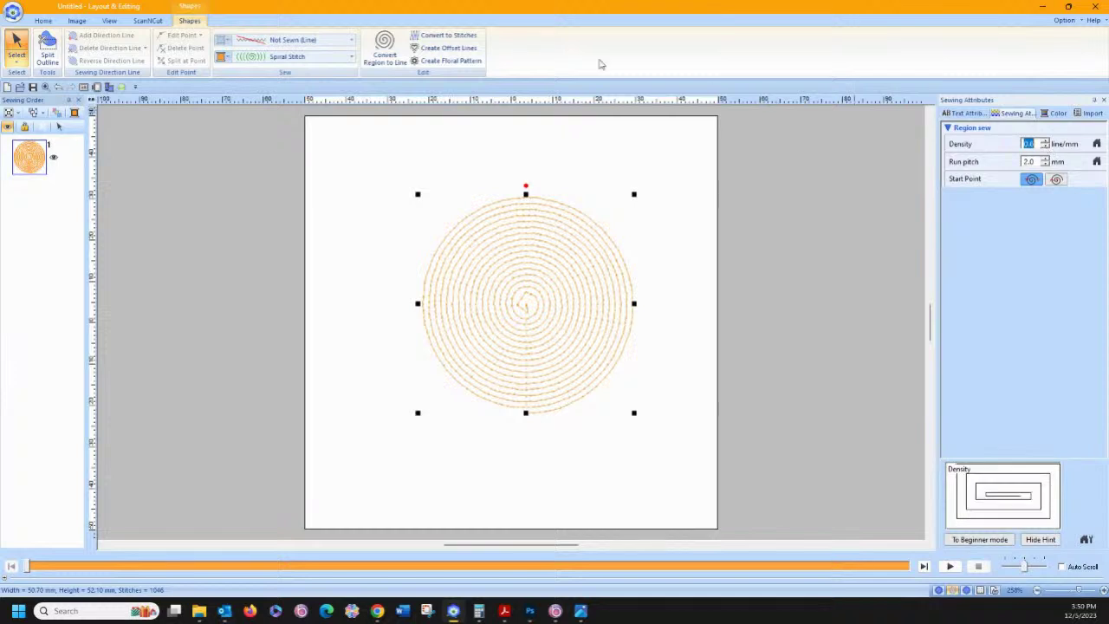
Step: Convert the spiral region to a line and set it to Zigzag Stitch after trying Chain Stitch
click(387, 48)
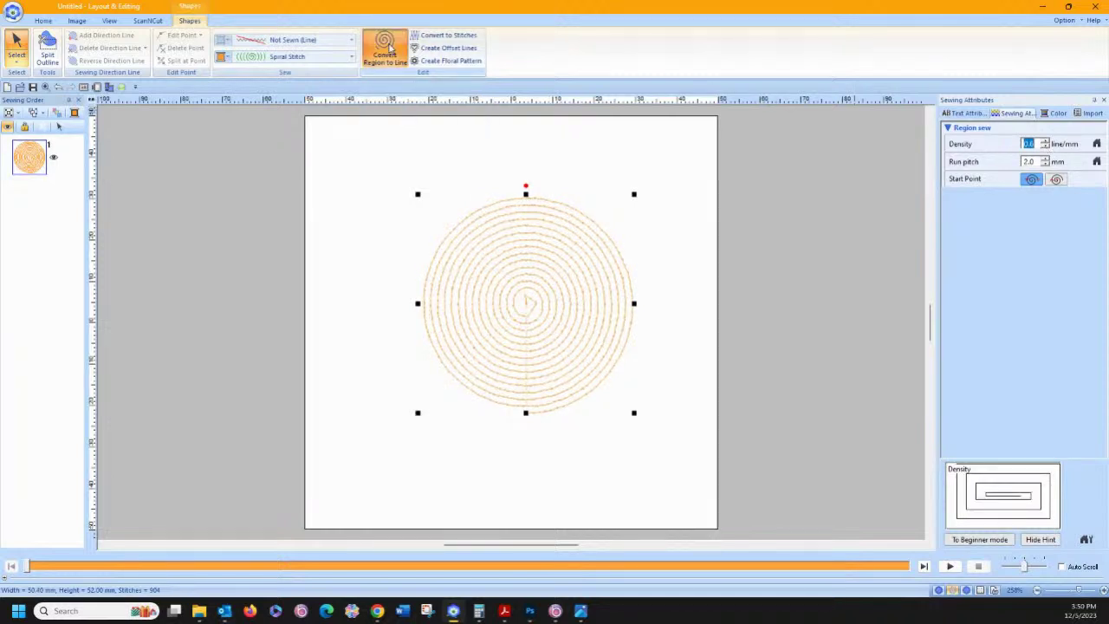
click(295, 41)
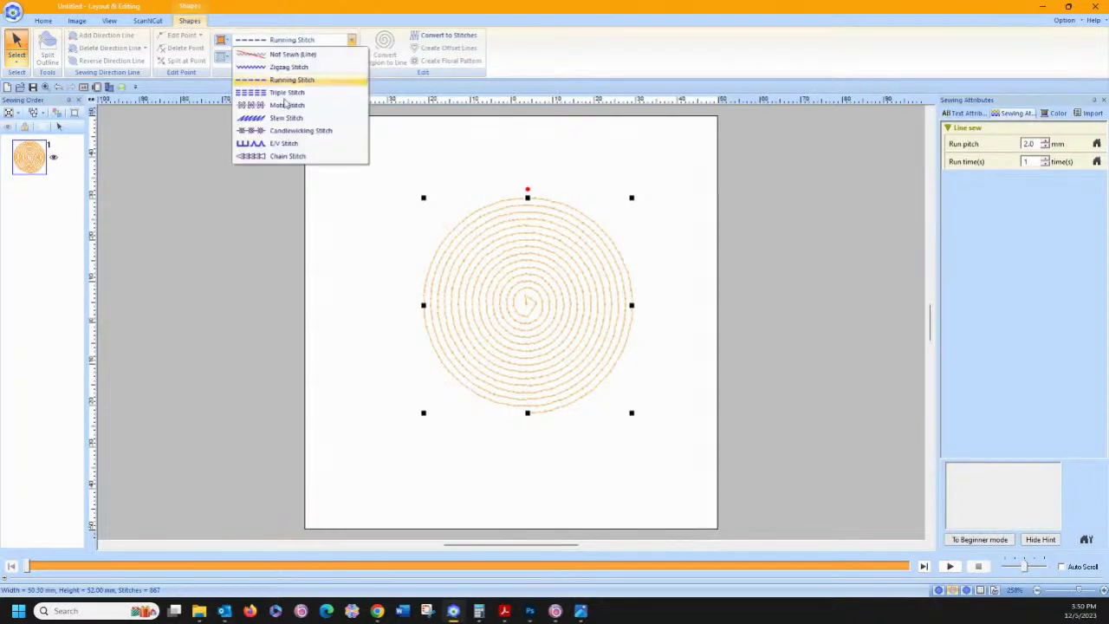
click(270, 157)
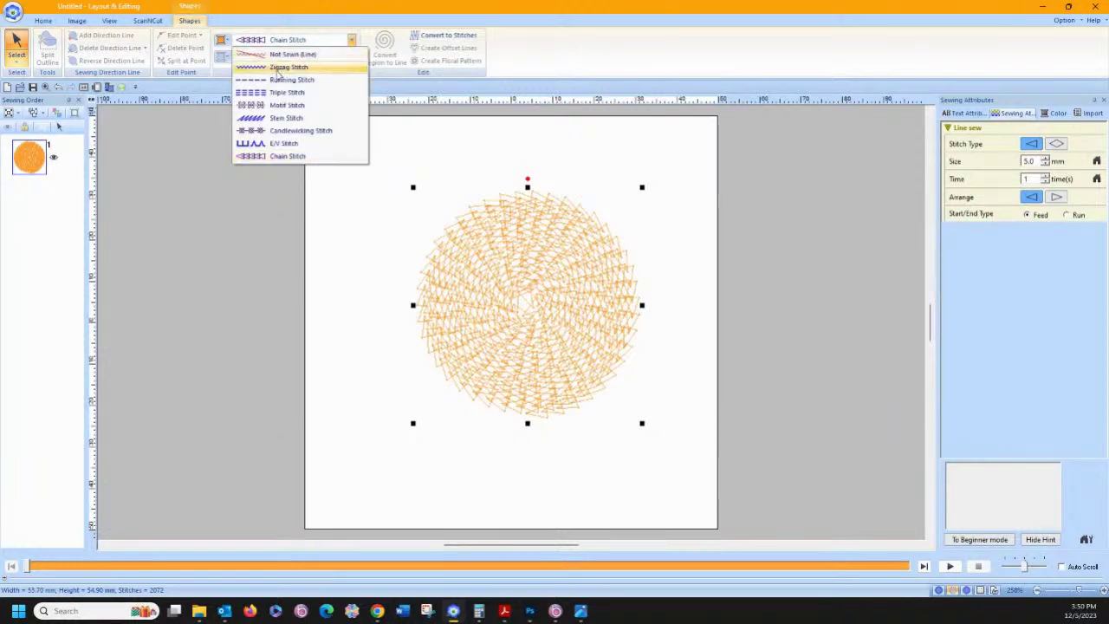
click(279, 68)
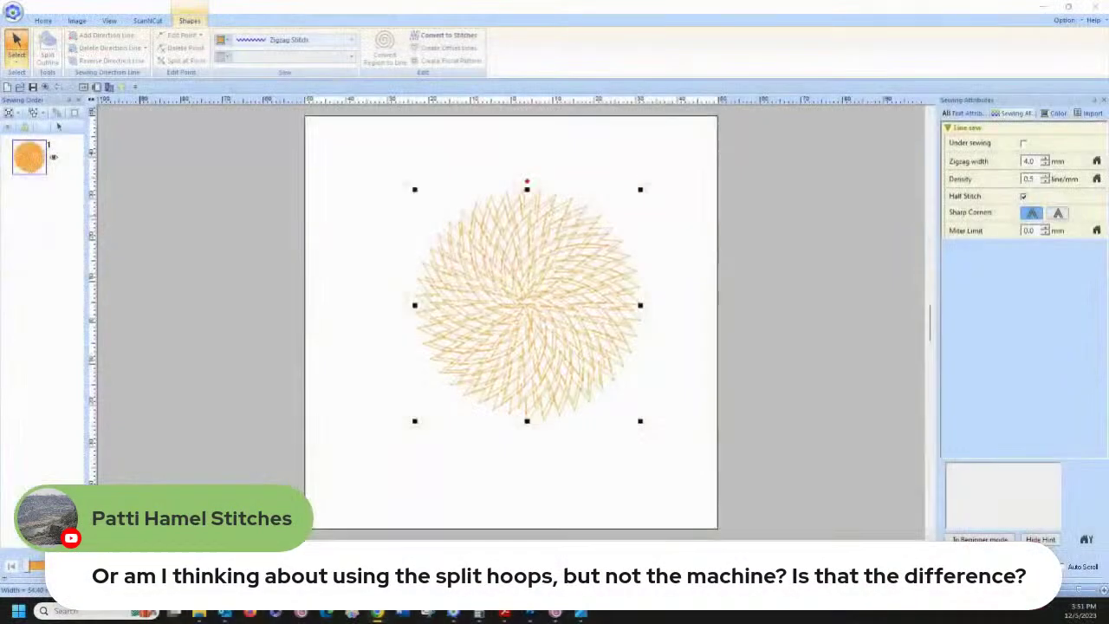
click(96, 87)
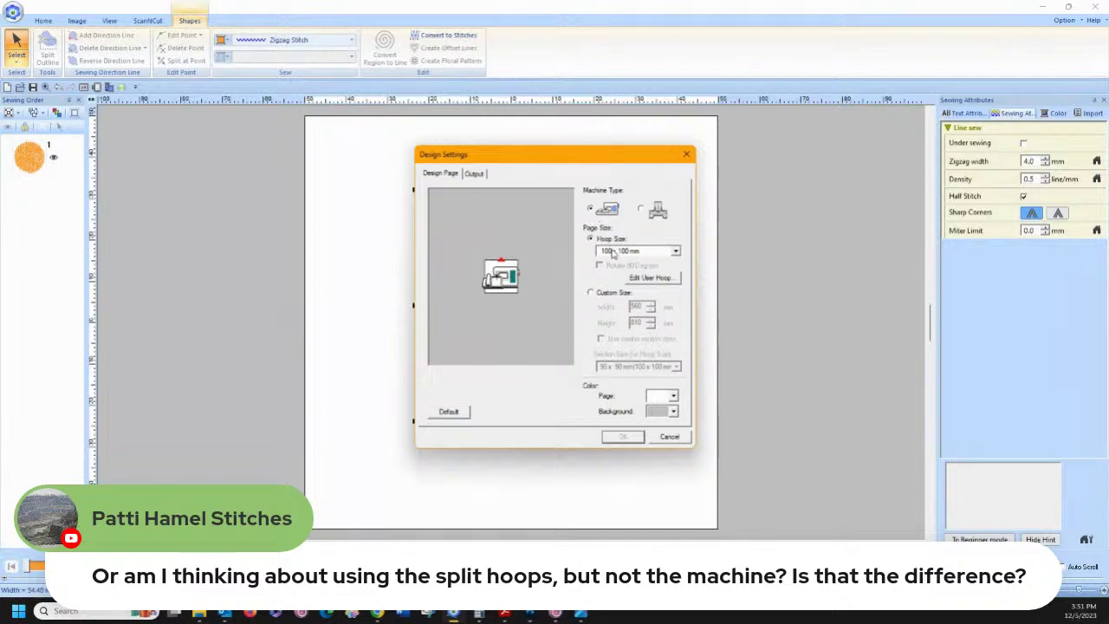
click(612, 251)
scroll(611, 312, down, 2)
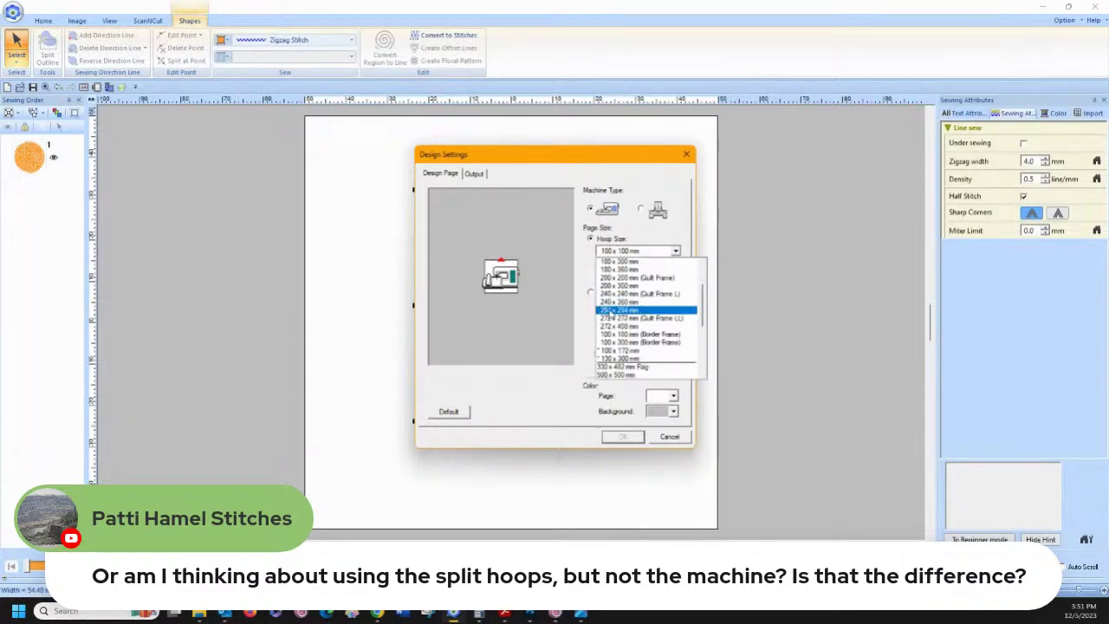
click(599, 351)
click(615, 255)
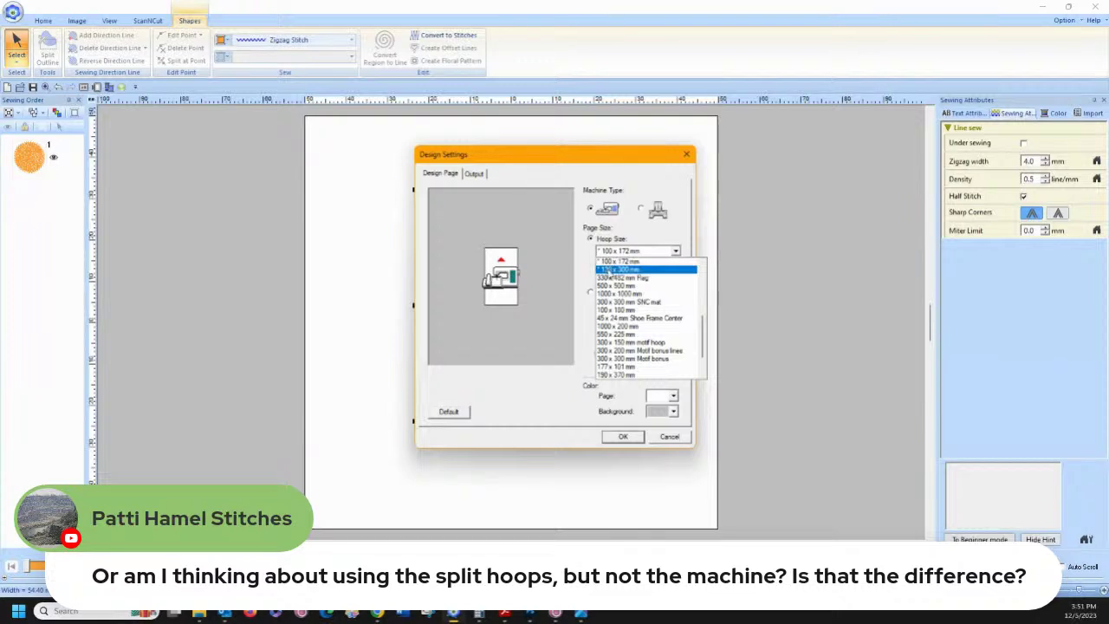
click(672, 438)
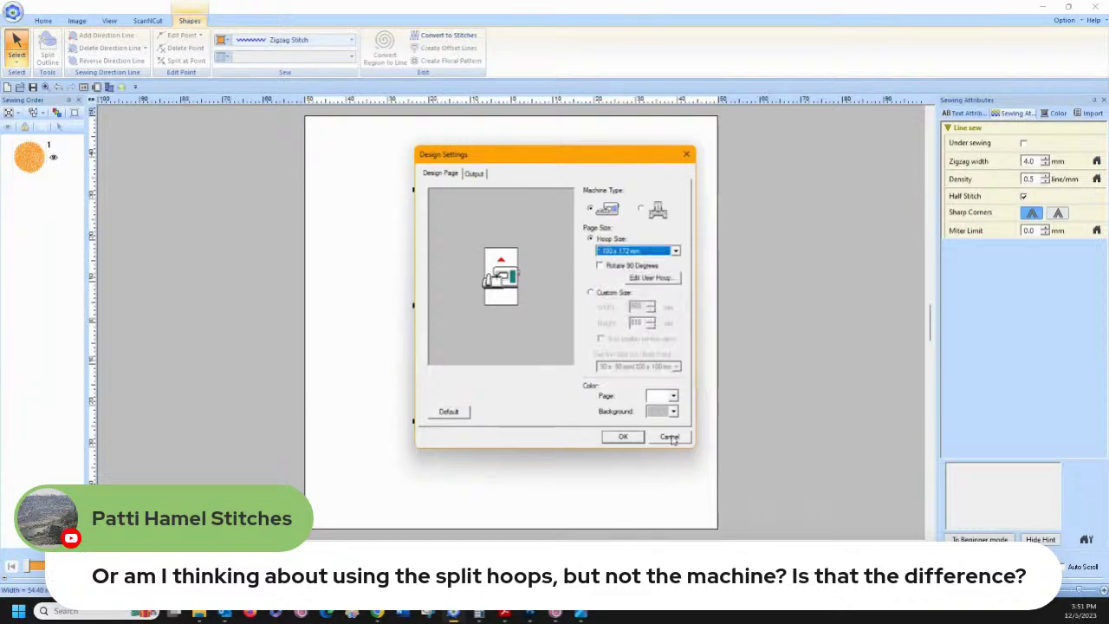
click(669, 437)
Step: Switch the measurement units to inches and set the page to the 5" x 12" hoop size rotated 90 degrees
click(92, 102)
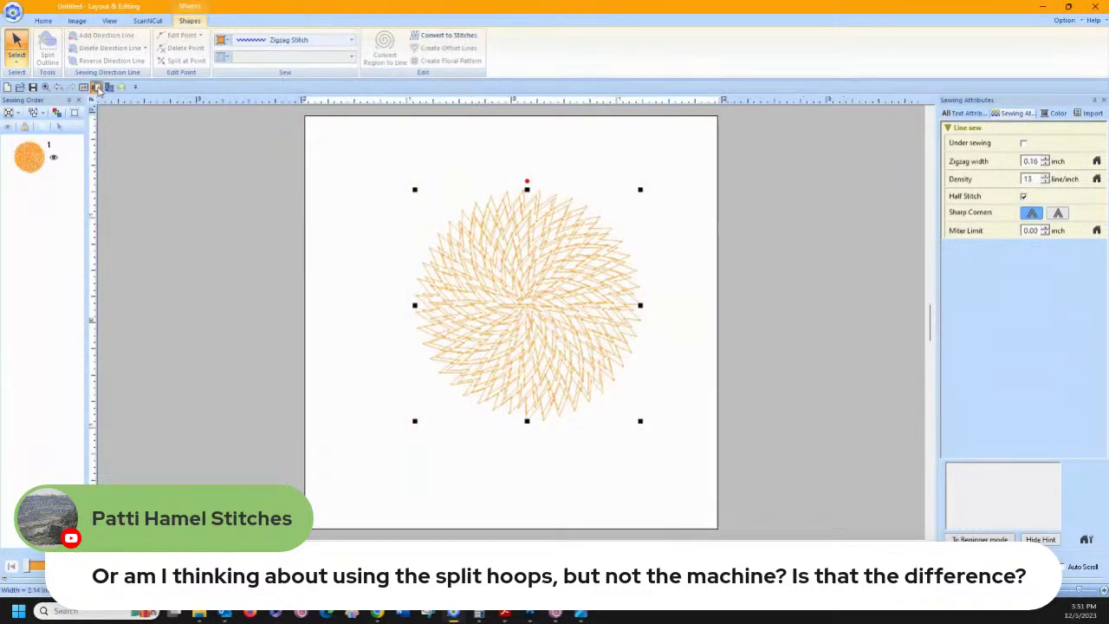
click(97, 87)
click(646, 251)
scroll(617, 286, down, 3)
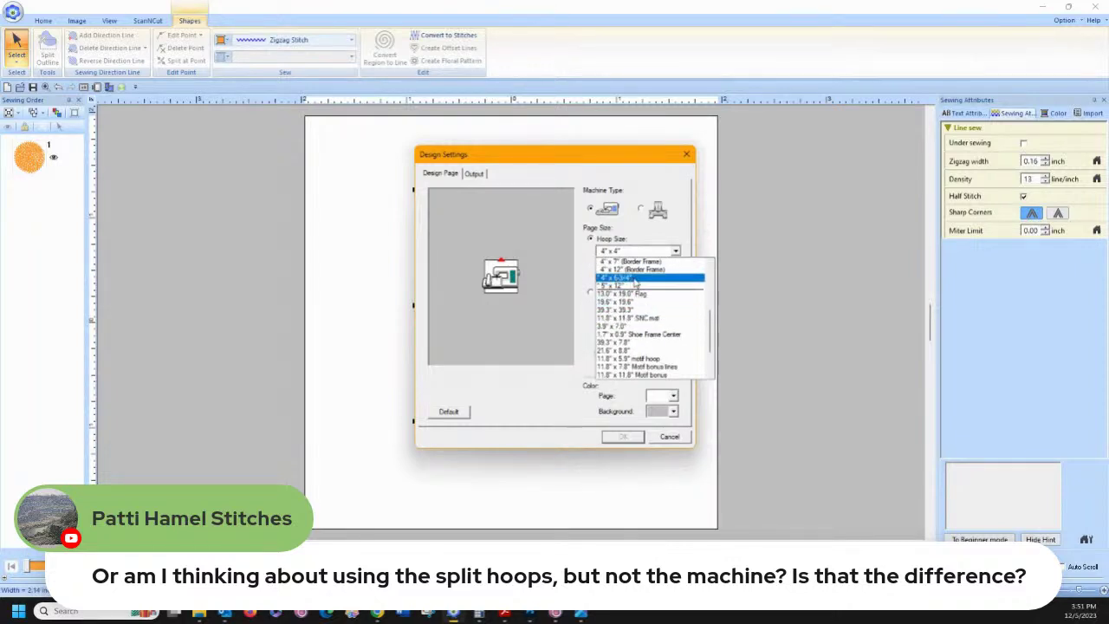
click(633, 286)
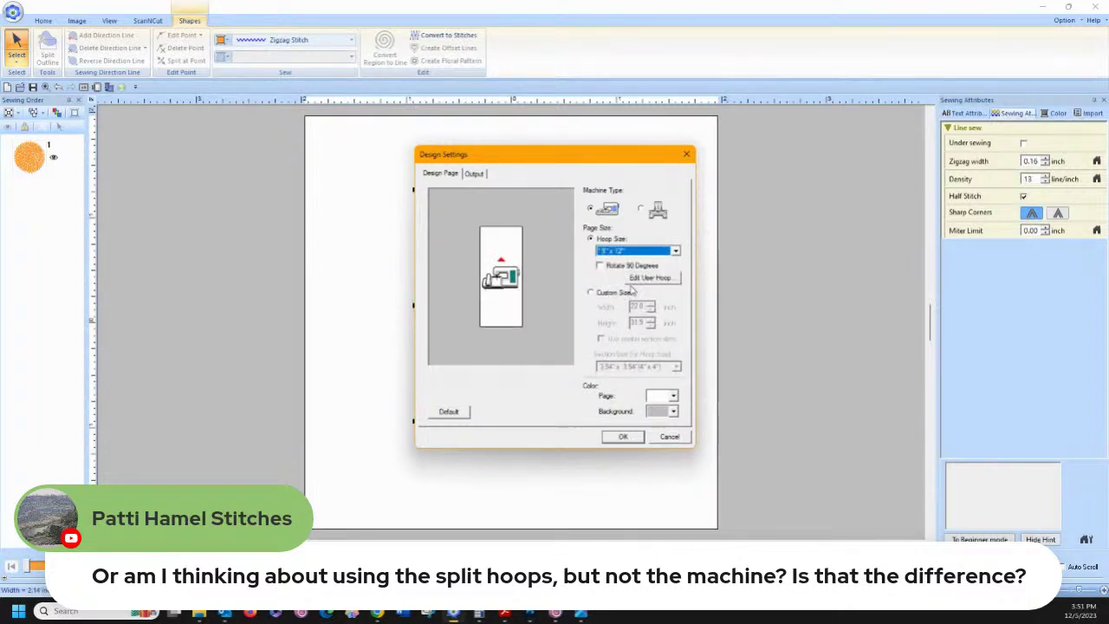
click(600, 267)
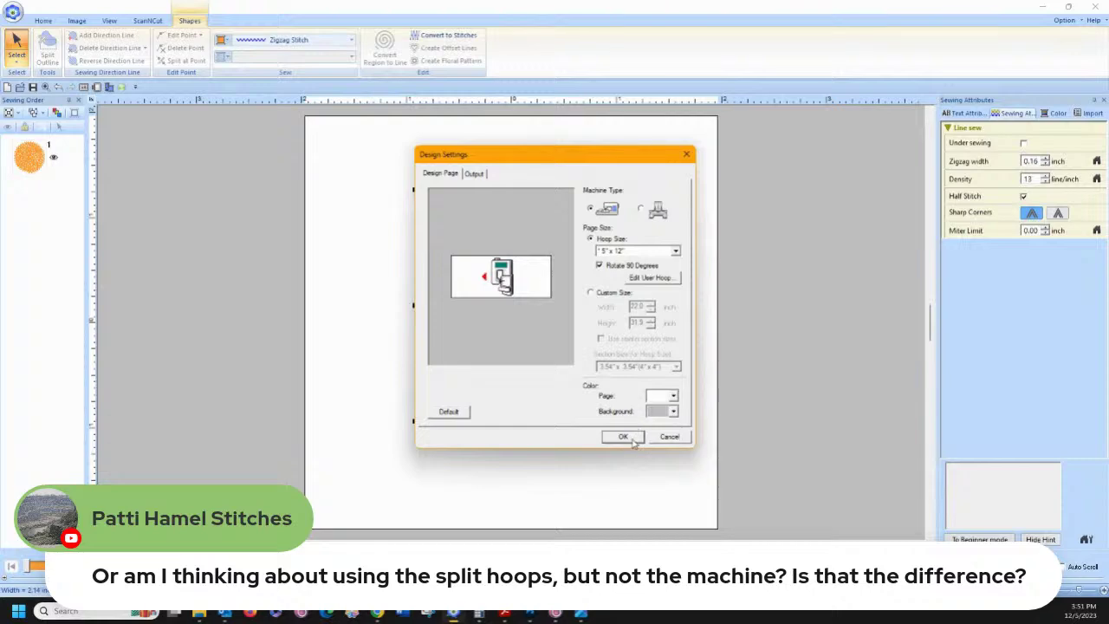
click(623, 436)
Step: Move the zigzag spiral design to the left end of the page, inside the first hoop position
drag(502, 299, 408, 299)
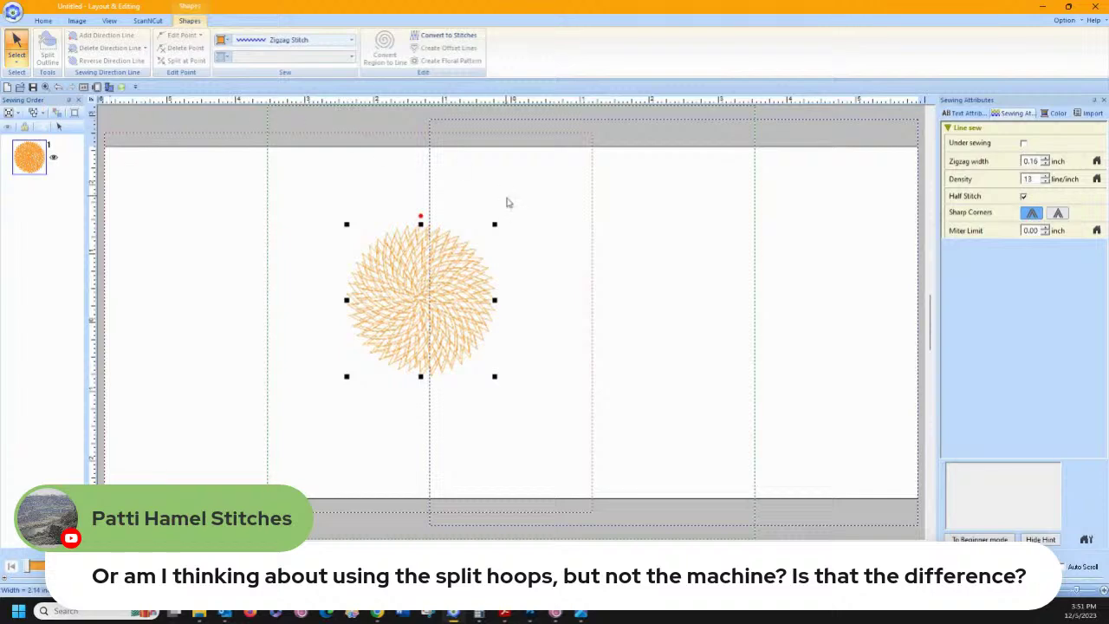
drag(408, 285, 224, 283)
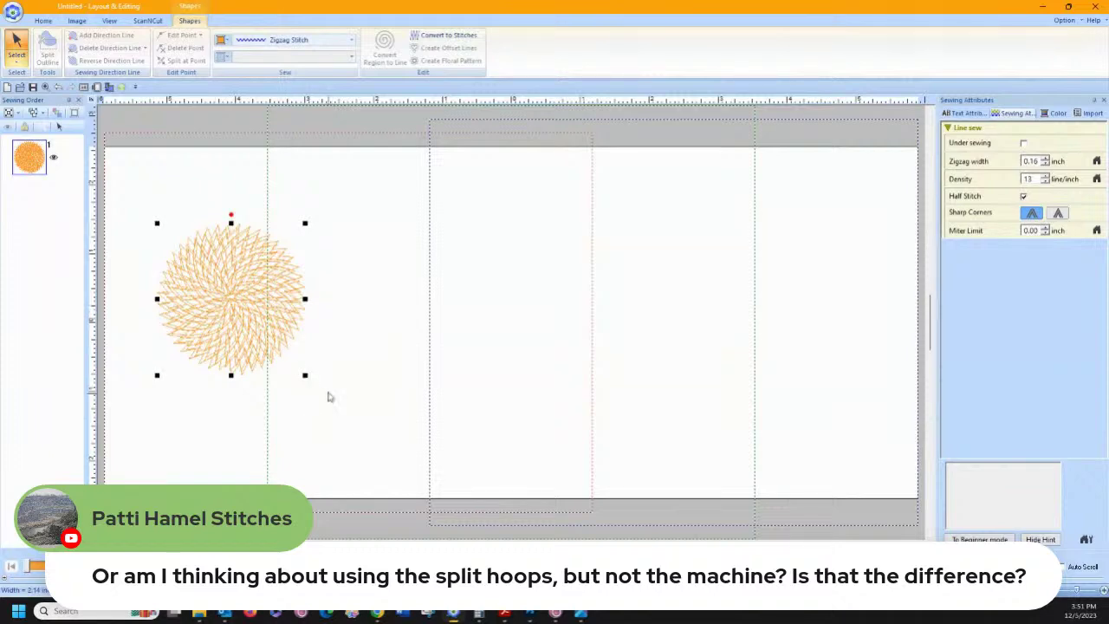
Step: Enlarge the zigzag spiral to about 3 inches wide and centre it across the starting edge of the second hoop position
drag(304, 374, 416, 440)
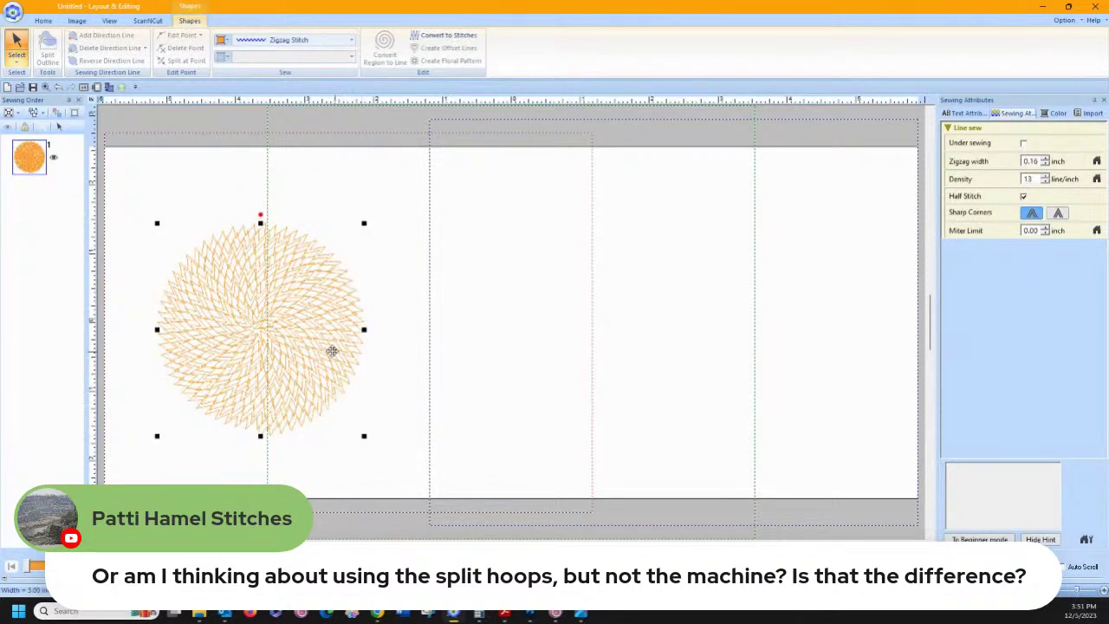
drag(304, 326, 312, 324)
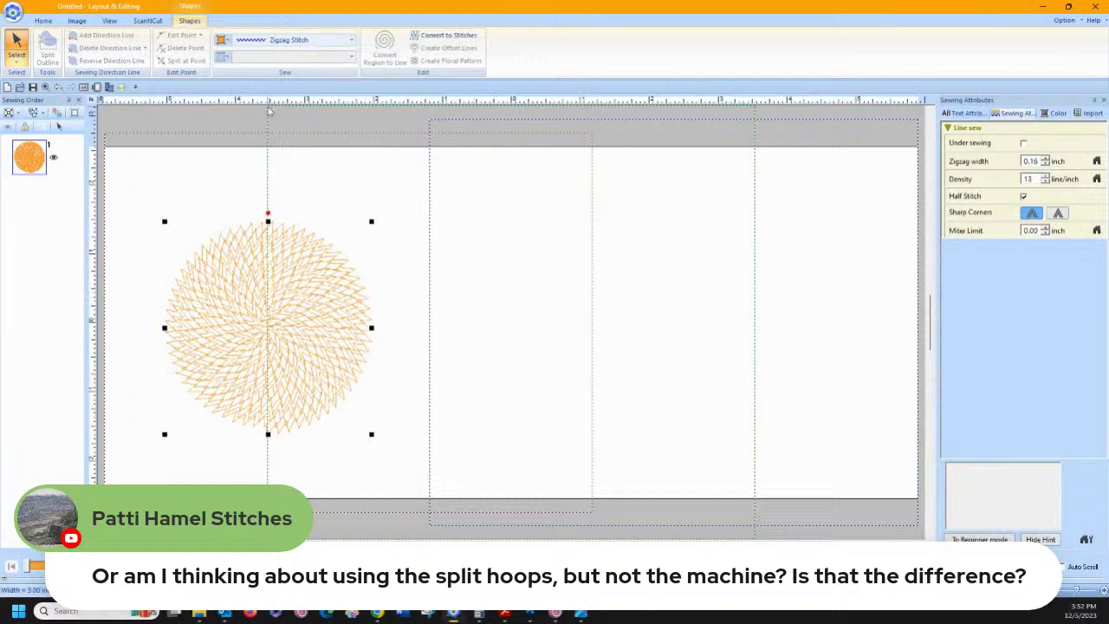
click(43, 21)
click(215, 40)
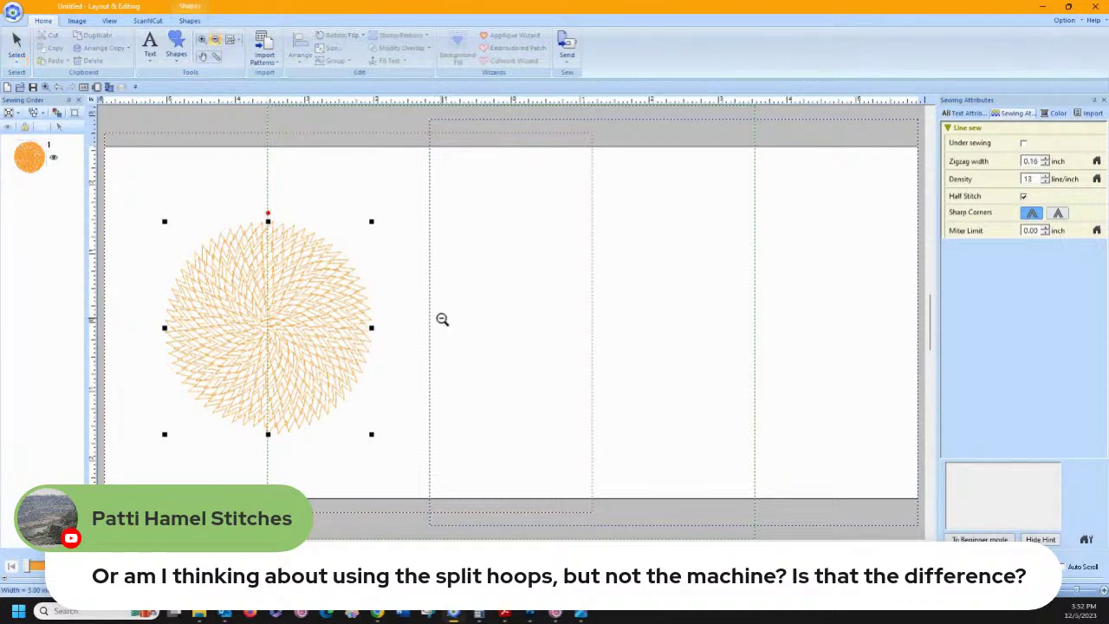
click(443, 319)
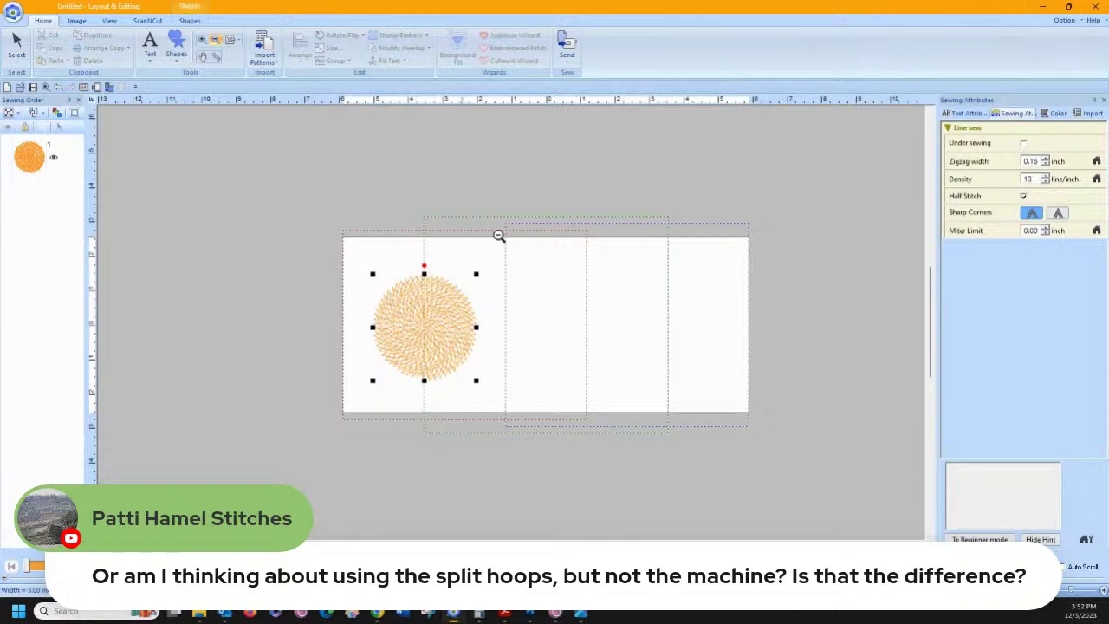
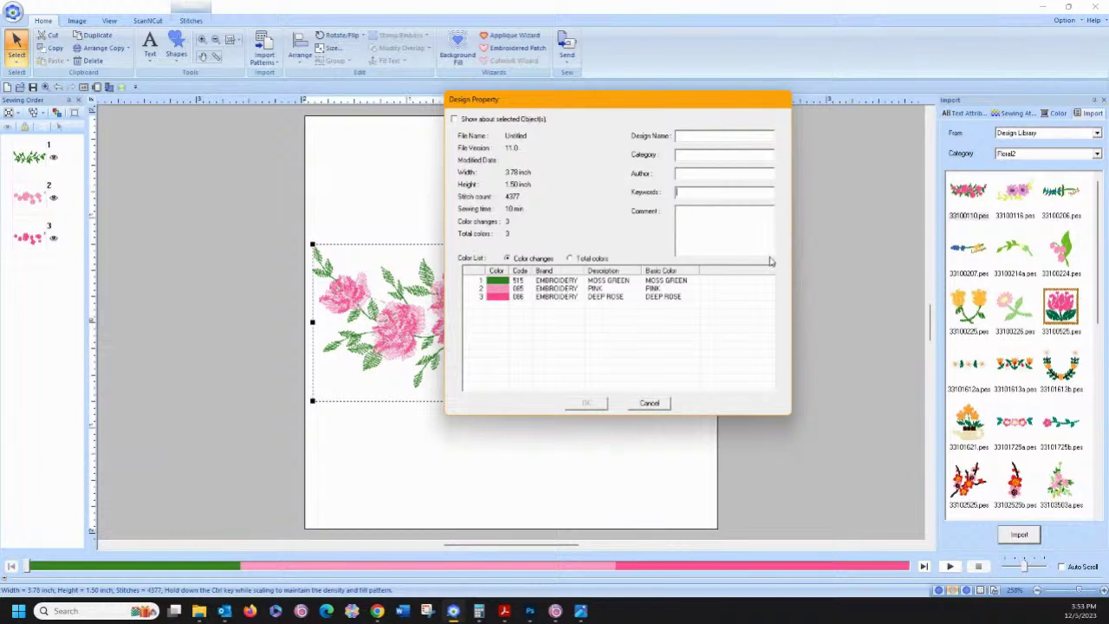
Step: Add keywords to the pink floral design's properties and save it as a PES file named pink flower
text(f)
click(587, 404)
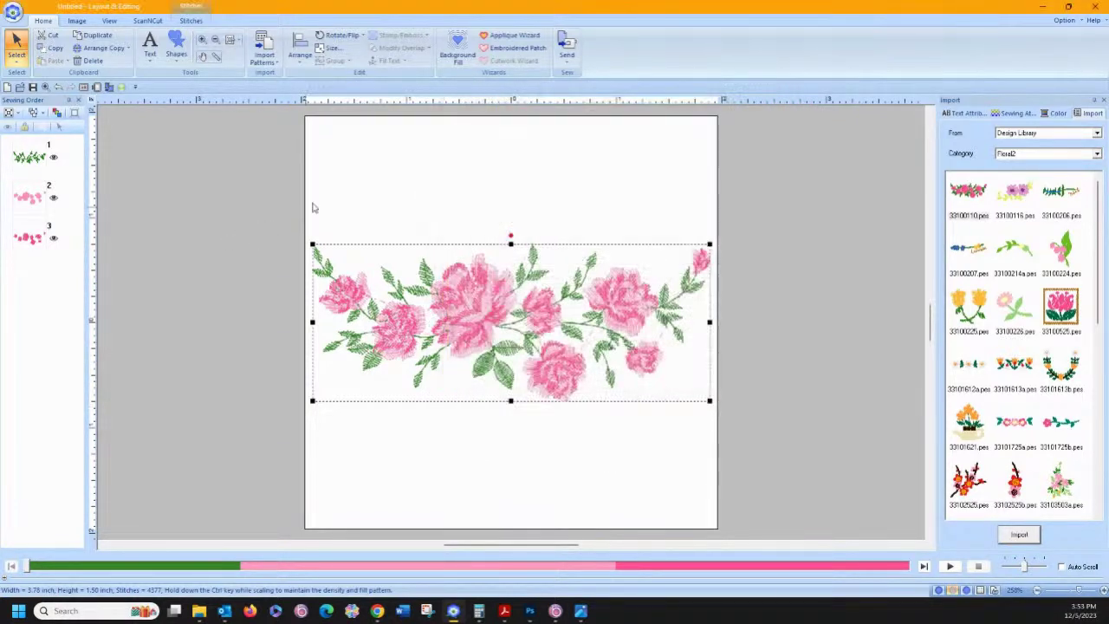
click(13, 12)
click(34, 116)
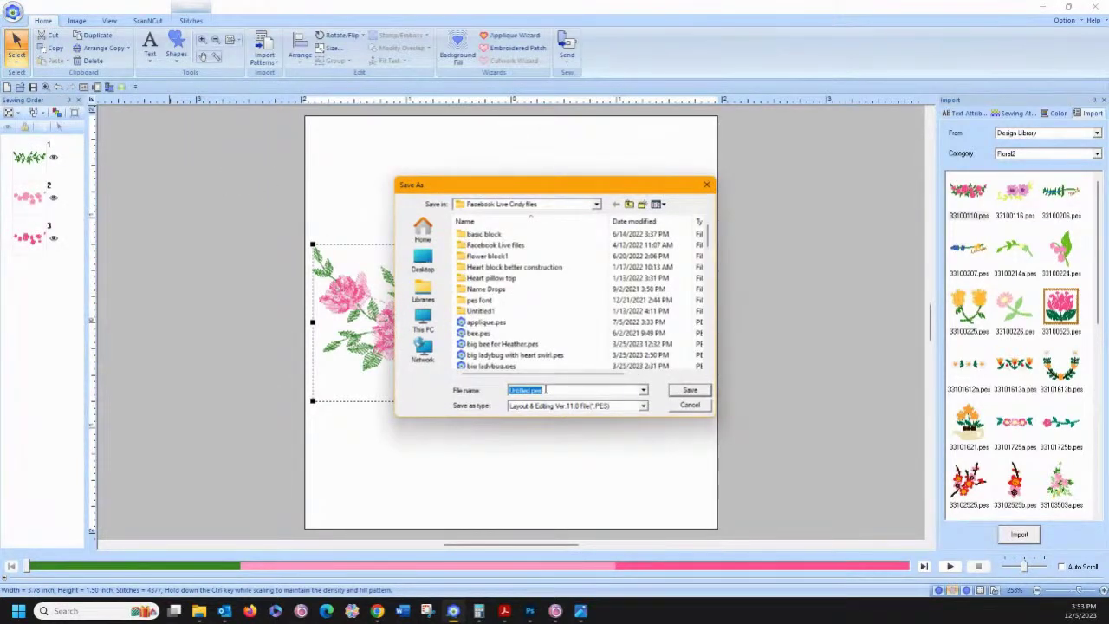
key(BackSpace)
text(pink flower)
click(687, 391)
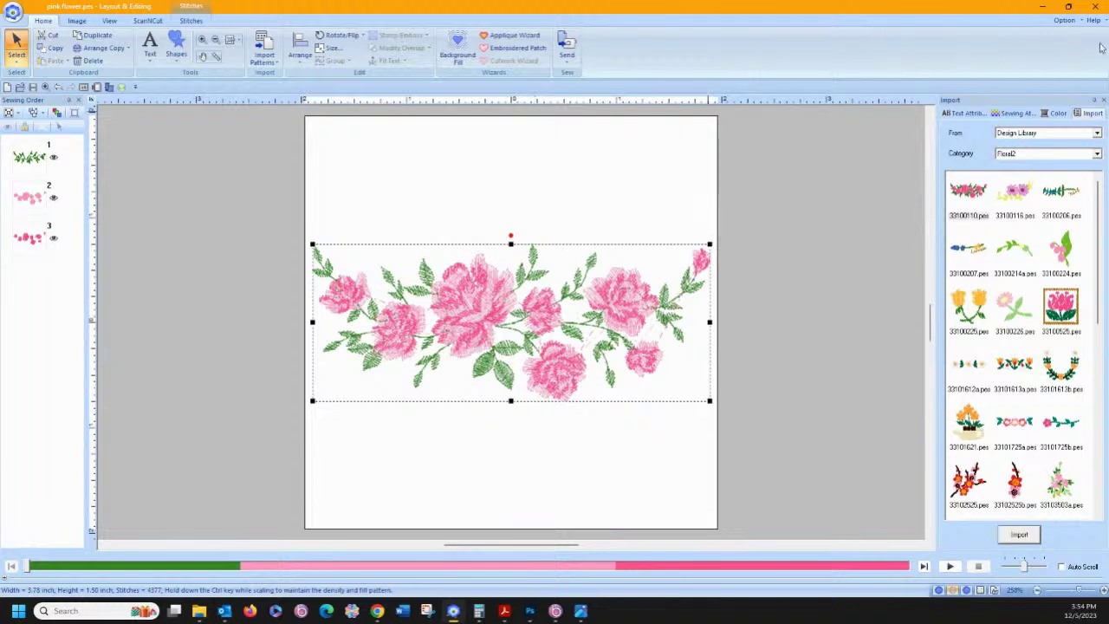
Step: Open the Design Database and select the Windows (C:) drive in the folder tree
click(1063, 20)
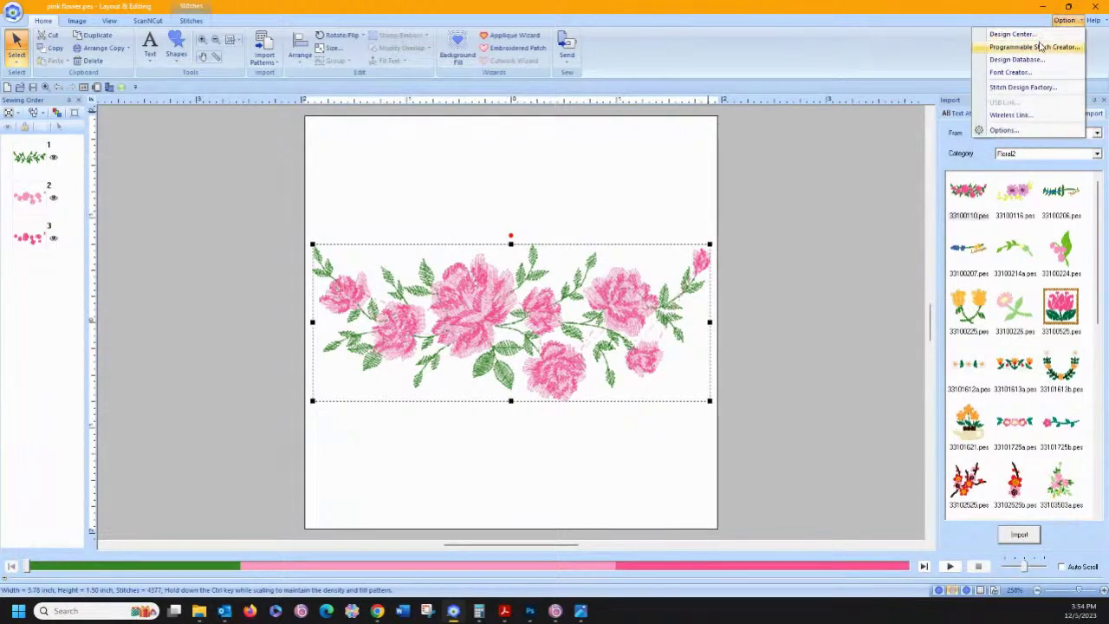
click(1010, 72)
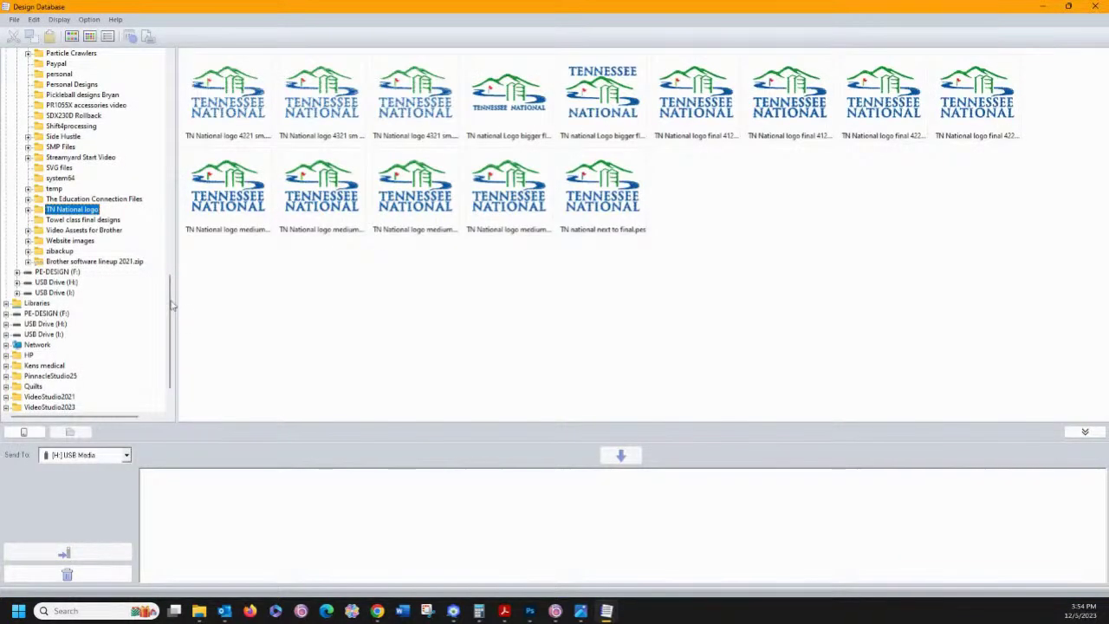
drag(172, 303, 171, 97)
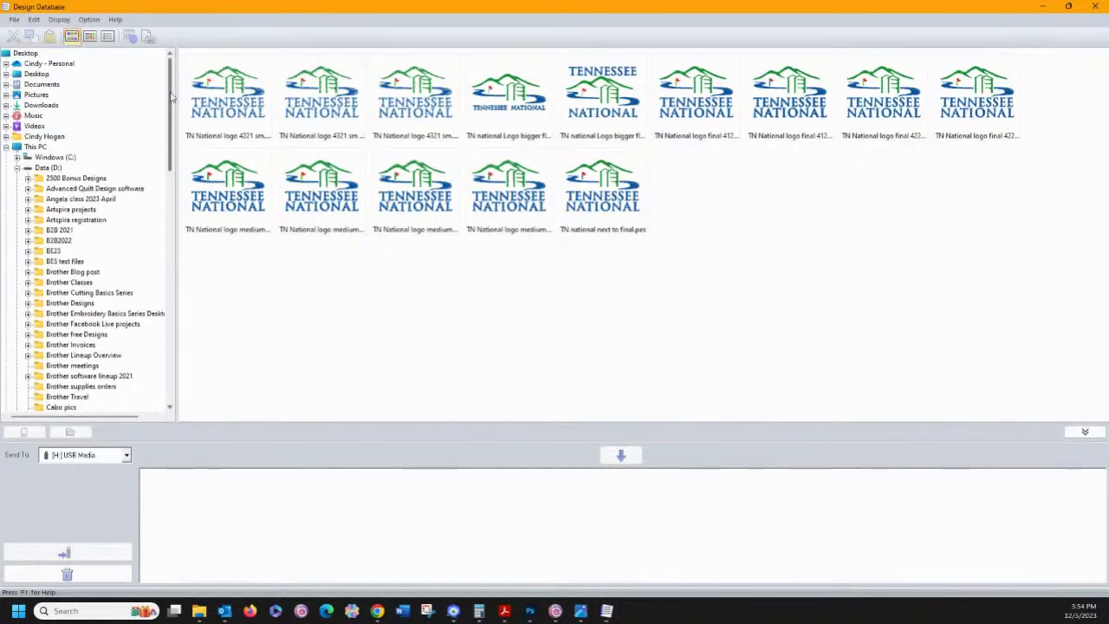
click(65, 158)
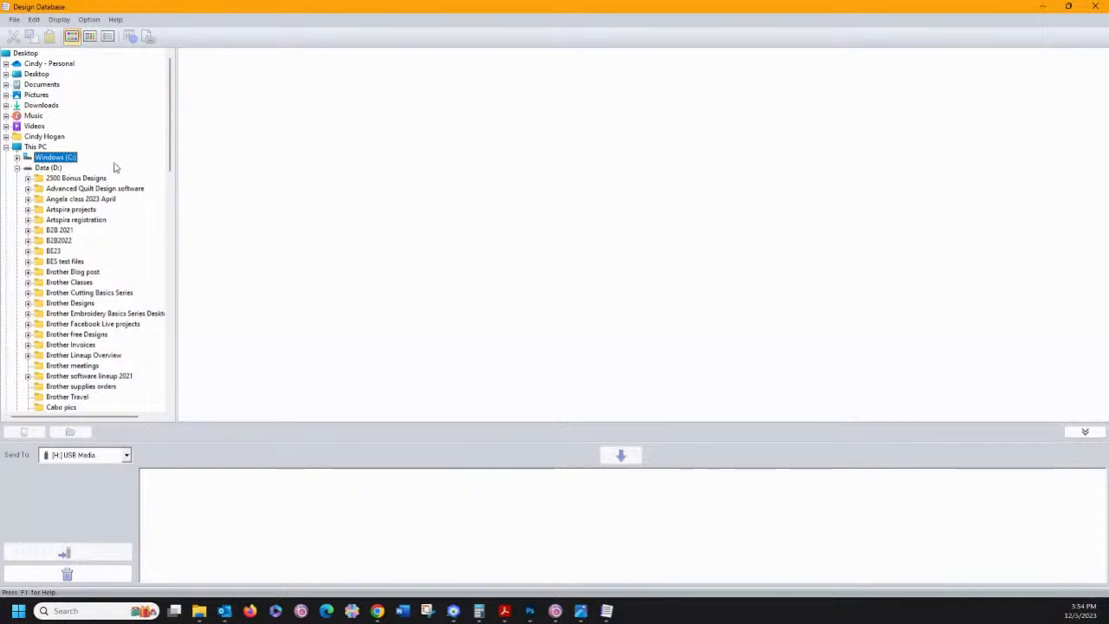
click(13, 20)
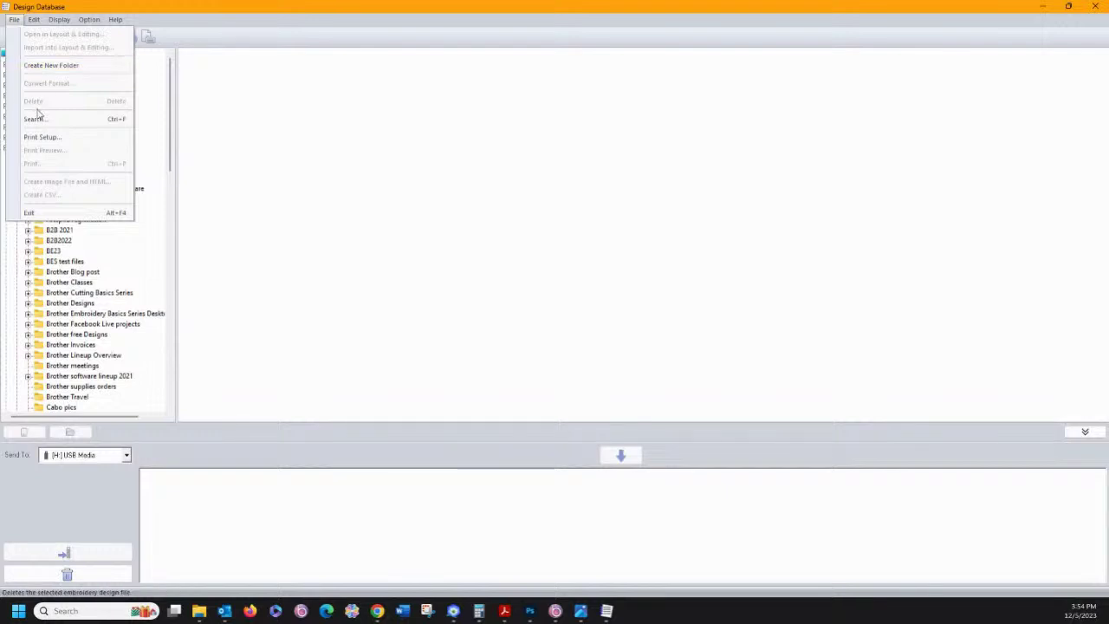
click(214, 125)
Step: Search the Windows (C:) drive for PES designs with the keywords "flower, floral spray"
right_click(57, 160)
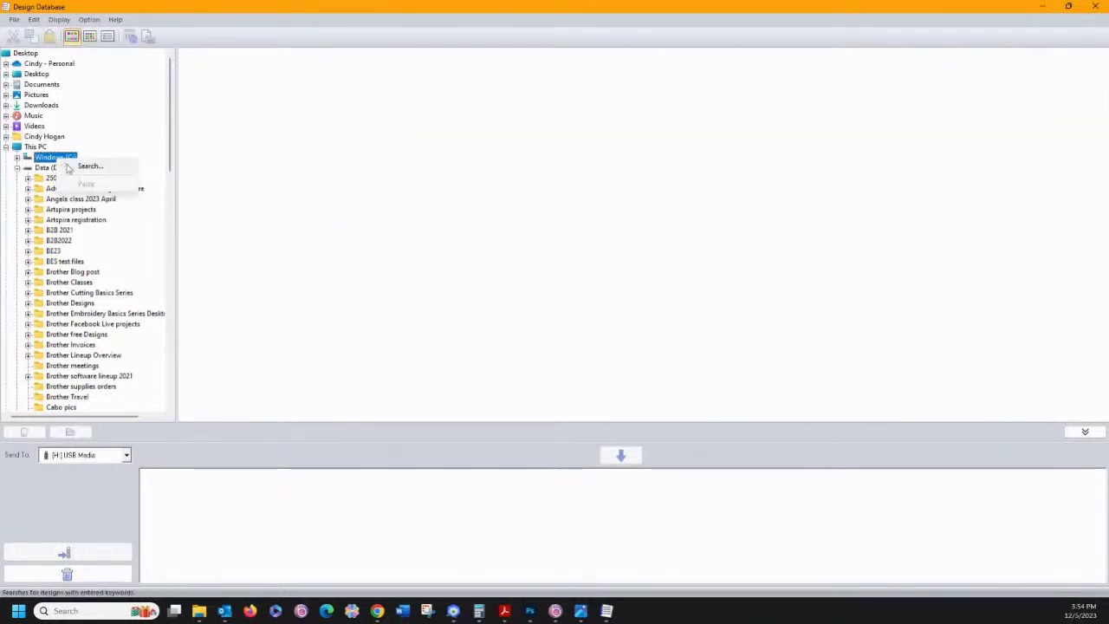
click(68, 167)
click(399, 201)
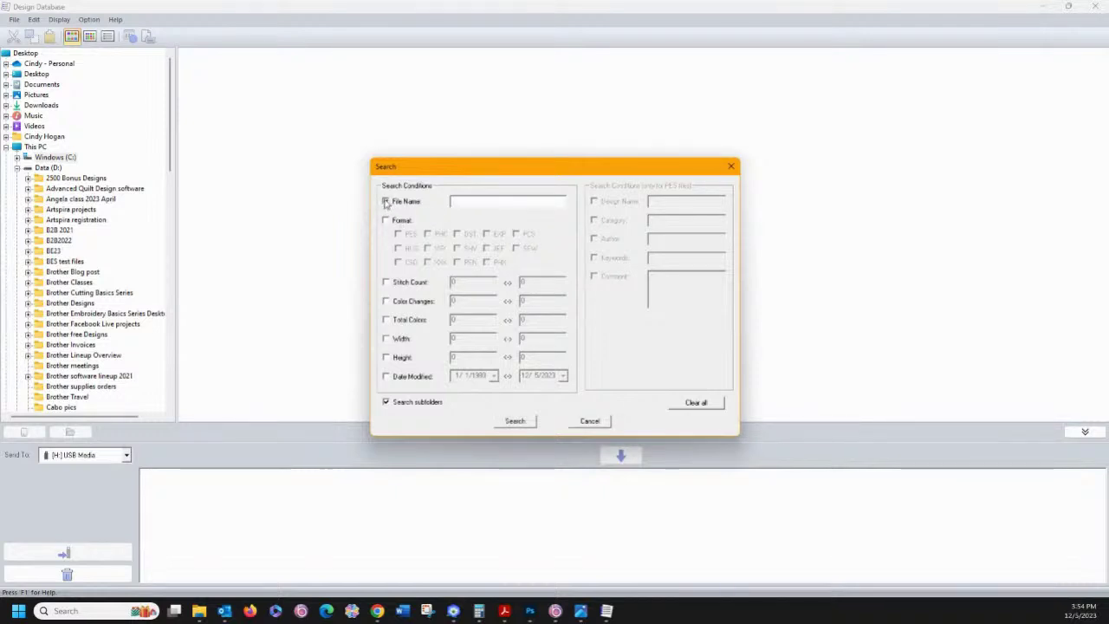
click(386, 201)
click(386, 221)
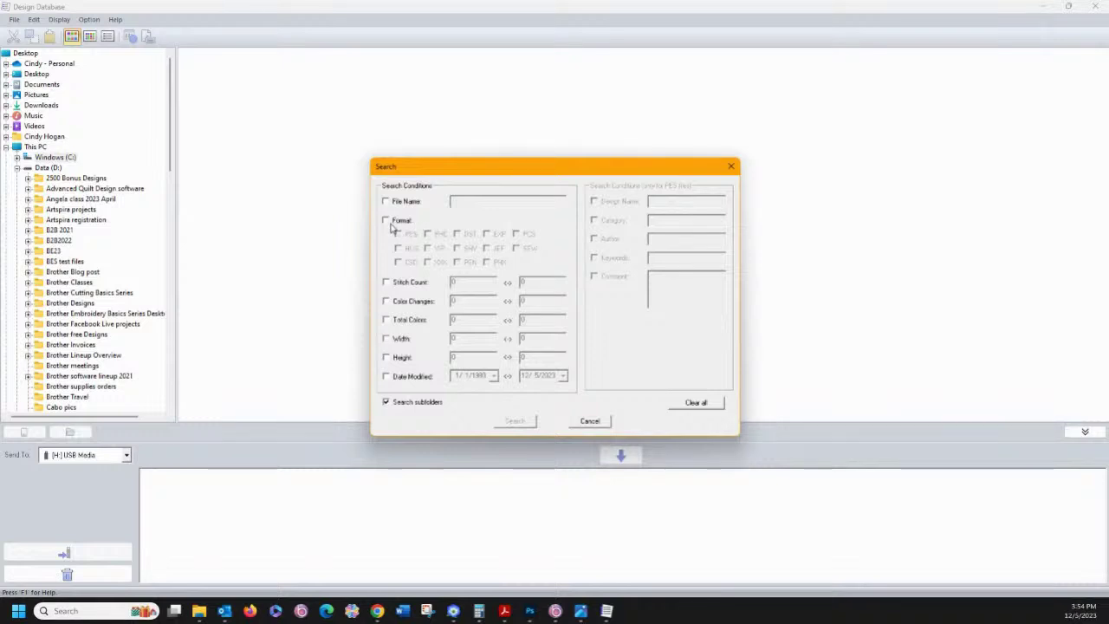
click(398, 234)
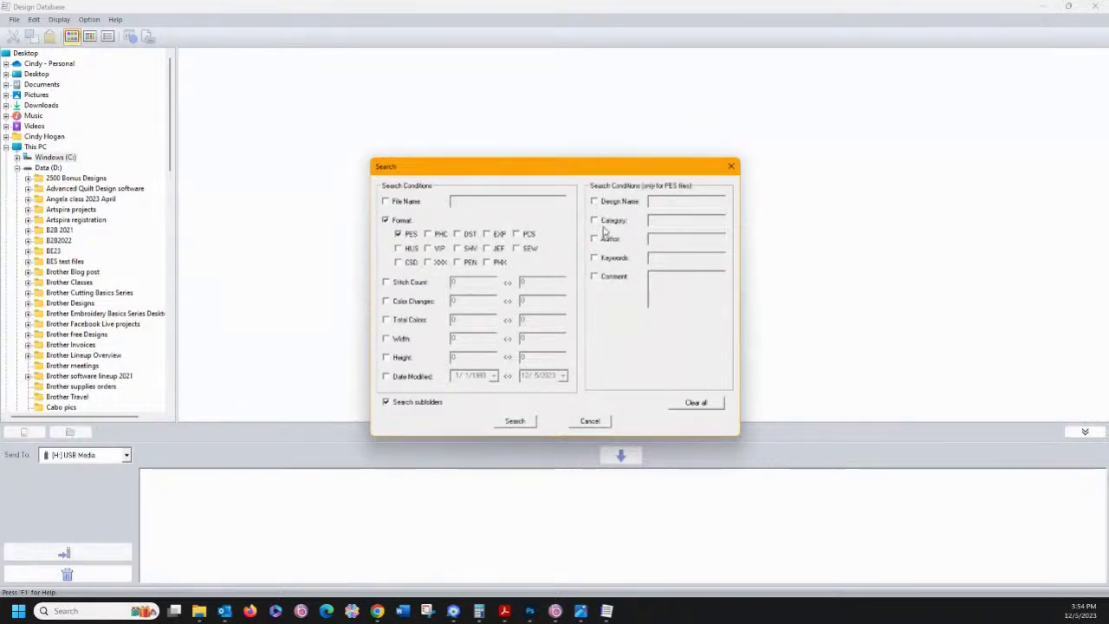
click(595, 258)
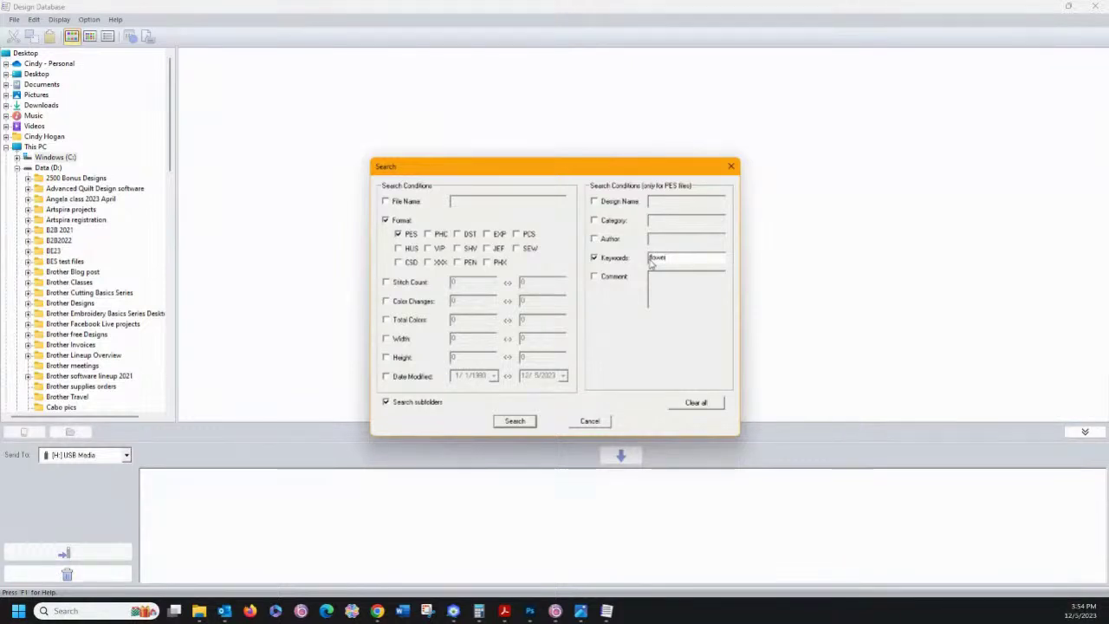
text(floral spray)
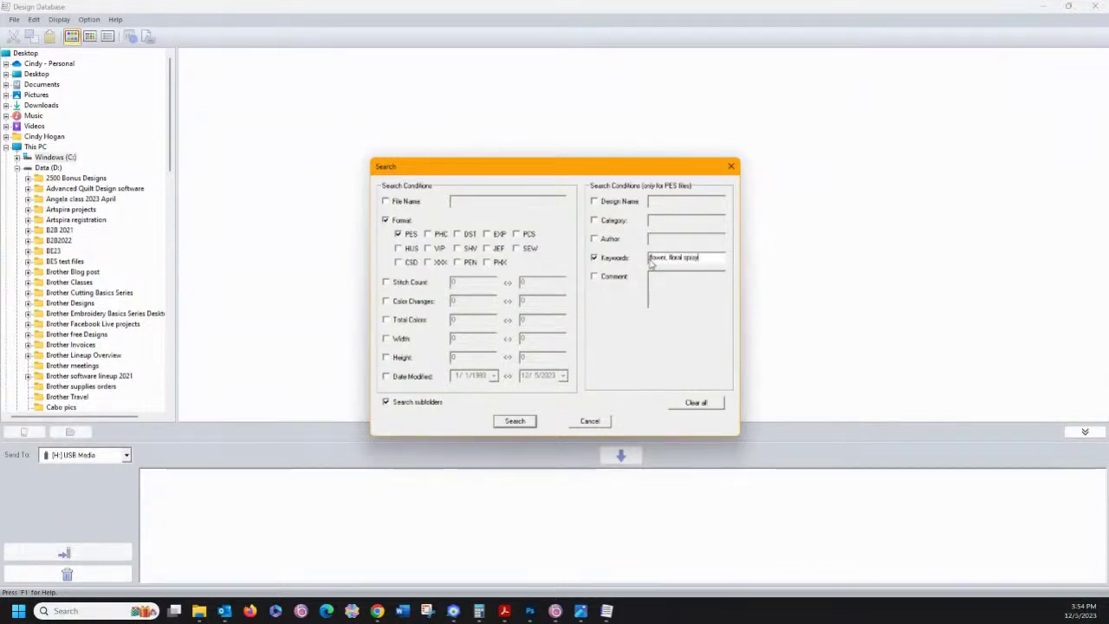
click(514, 421)
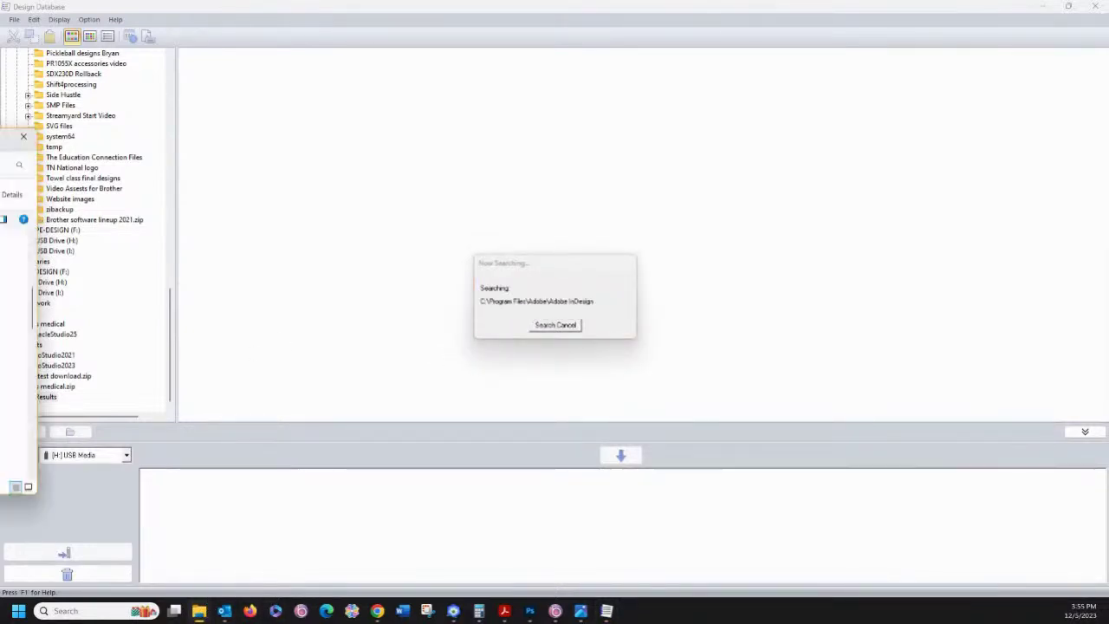
Step: Switch to File Explorer, maximize it and open the presenter's Facebook Live files folder on Data (D:)
click(199, 610)
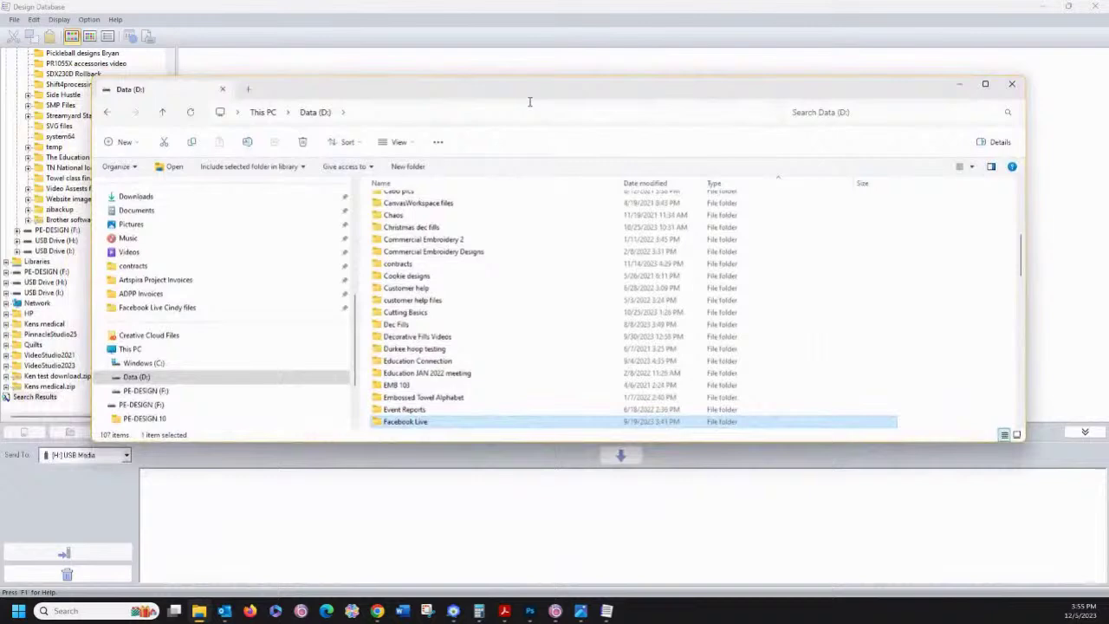
click(984, 84)
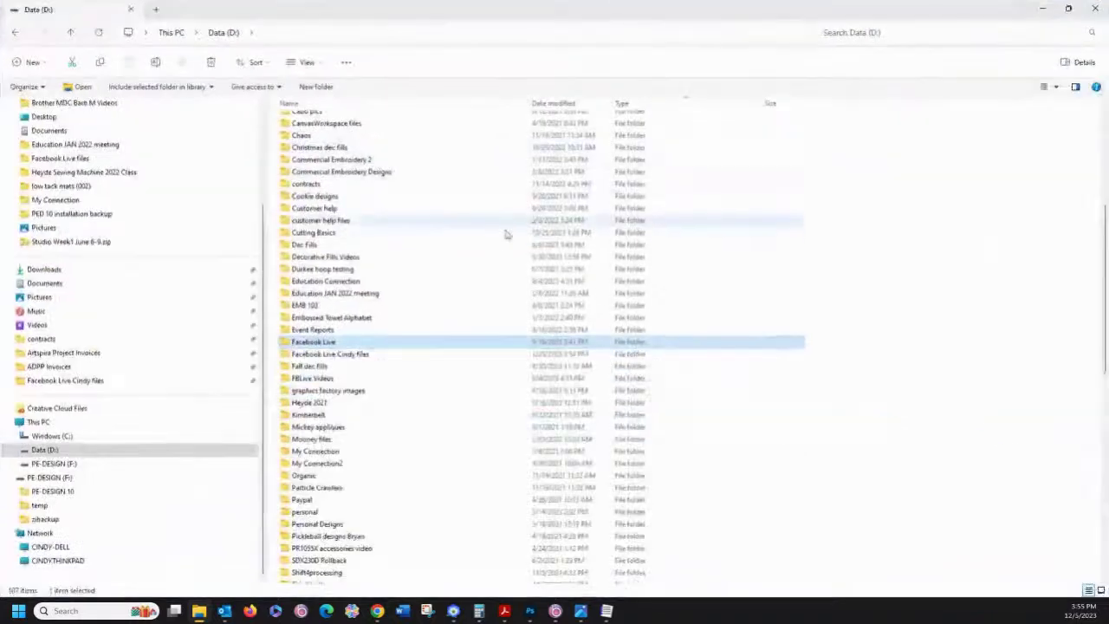
double_click(312, 354)
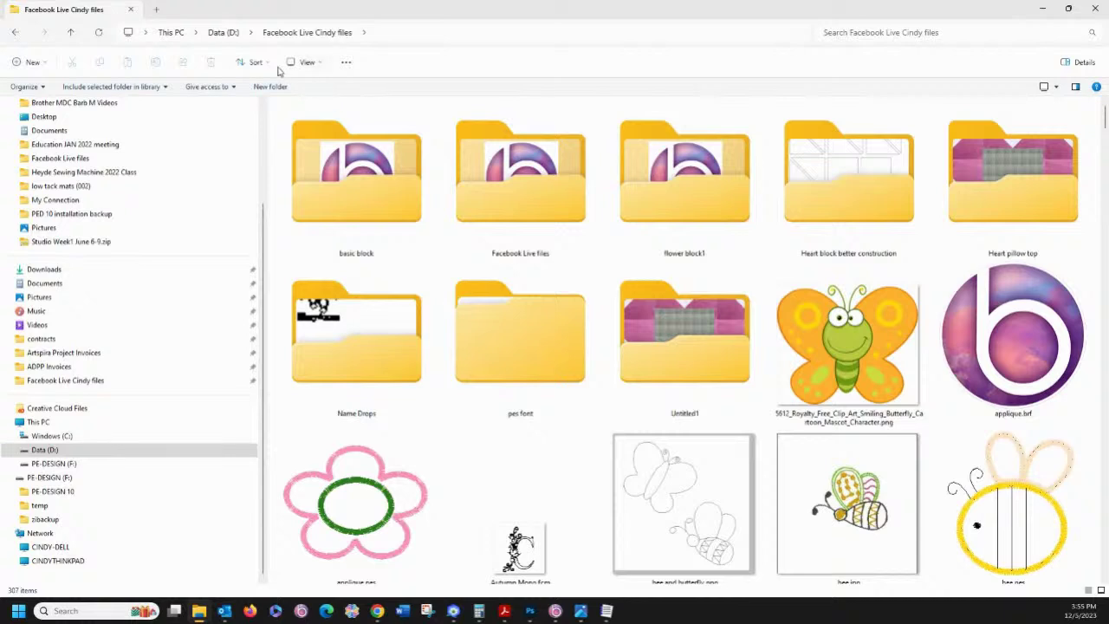
Step: Compare the folder's Details and Medium icons views, finishing with Extra large icons
click(307, 62)
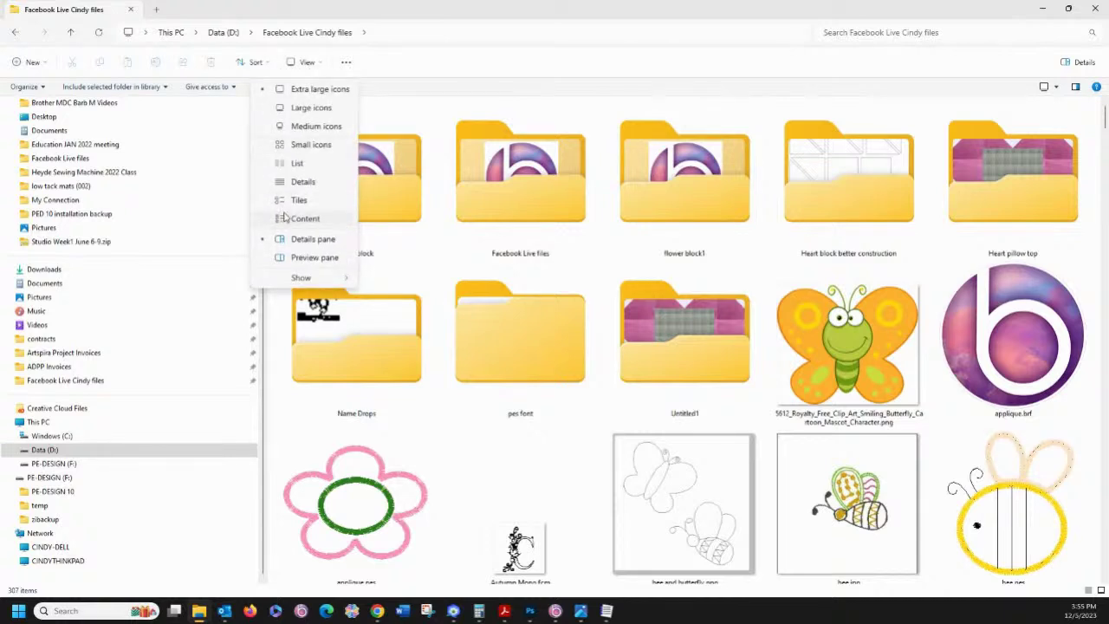
click(295, 182)
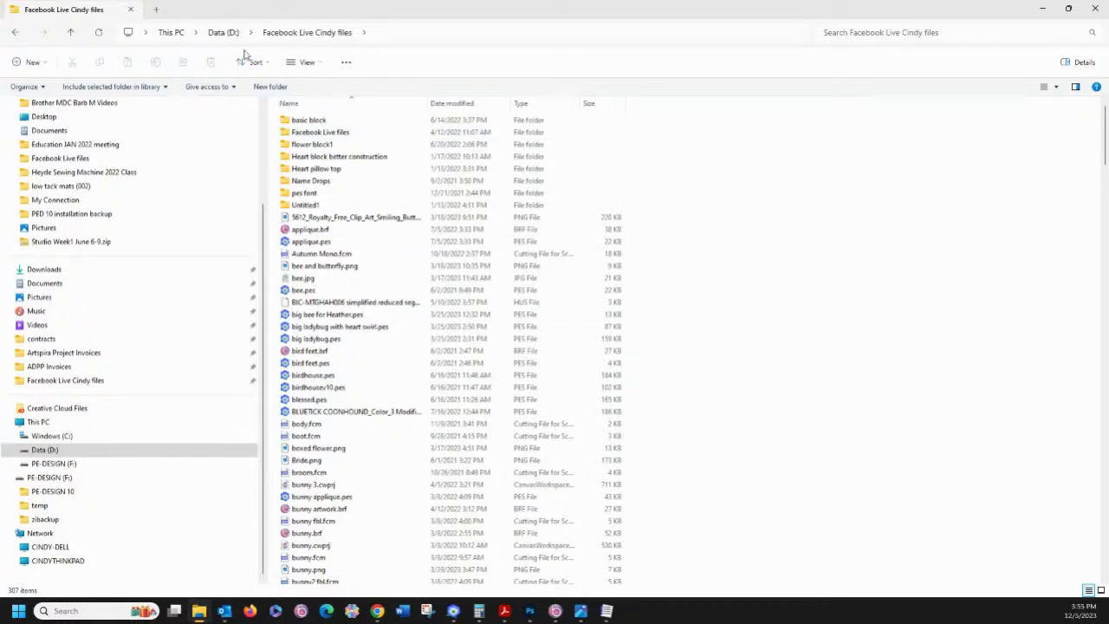
click(320, 66)
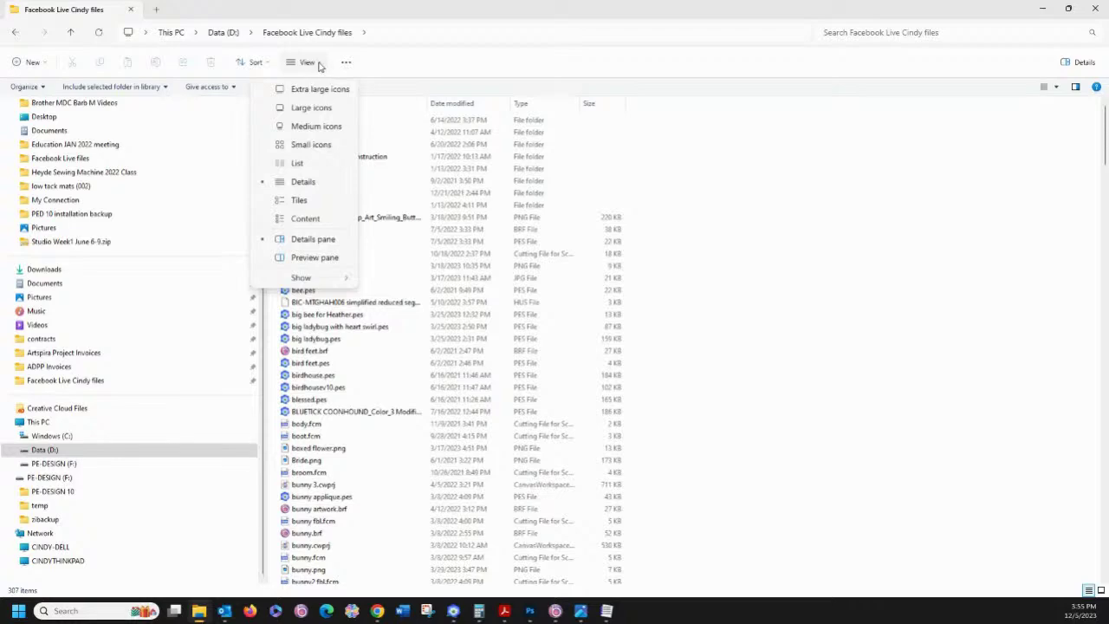
click(308, 128)
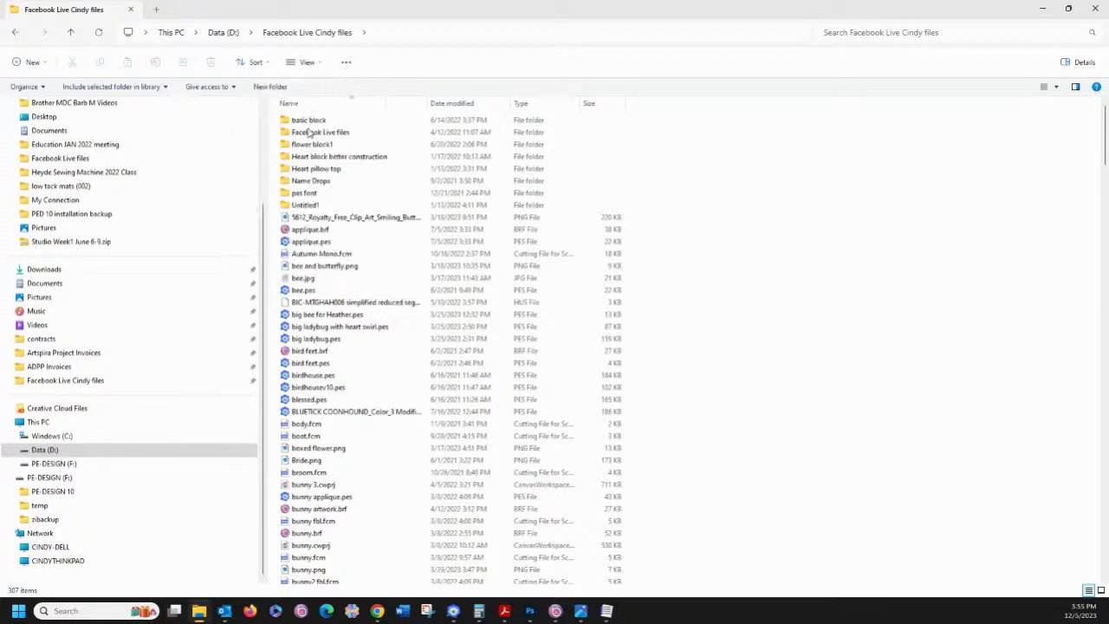
click(303, 63)
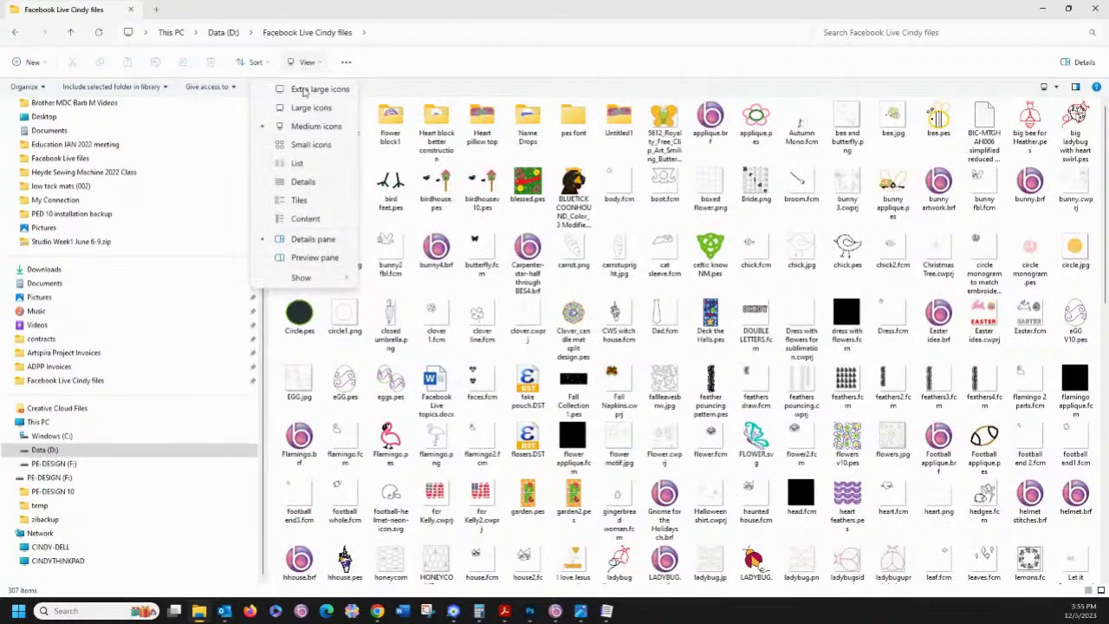
click(305, 90)
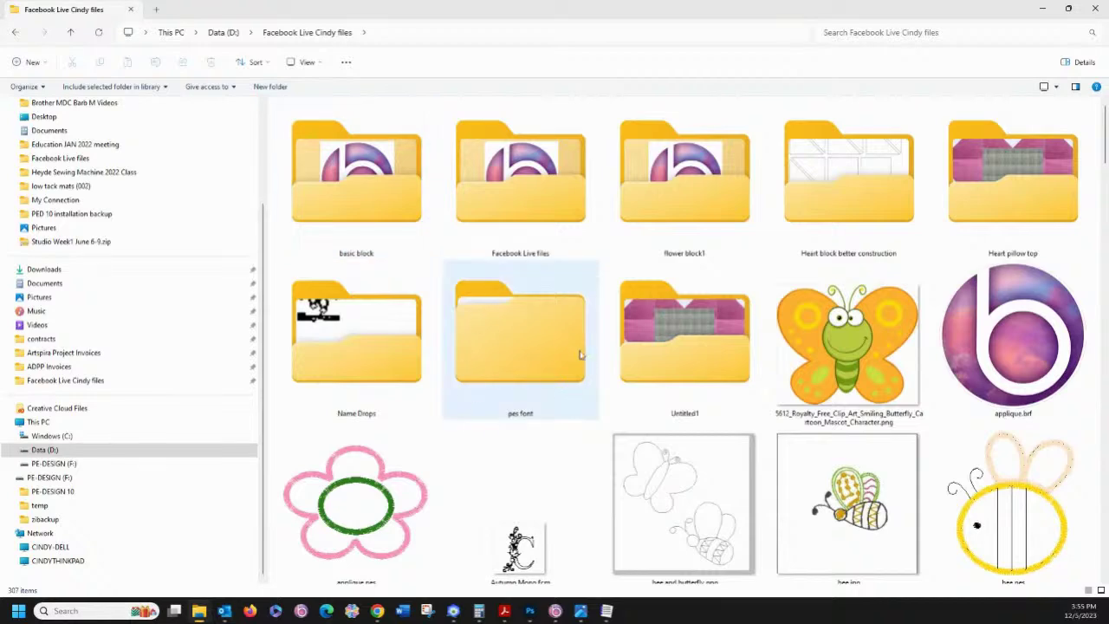
Step: Browse the embroidery design thumbnails in the folder
scroll(580, 353, down, 3)
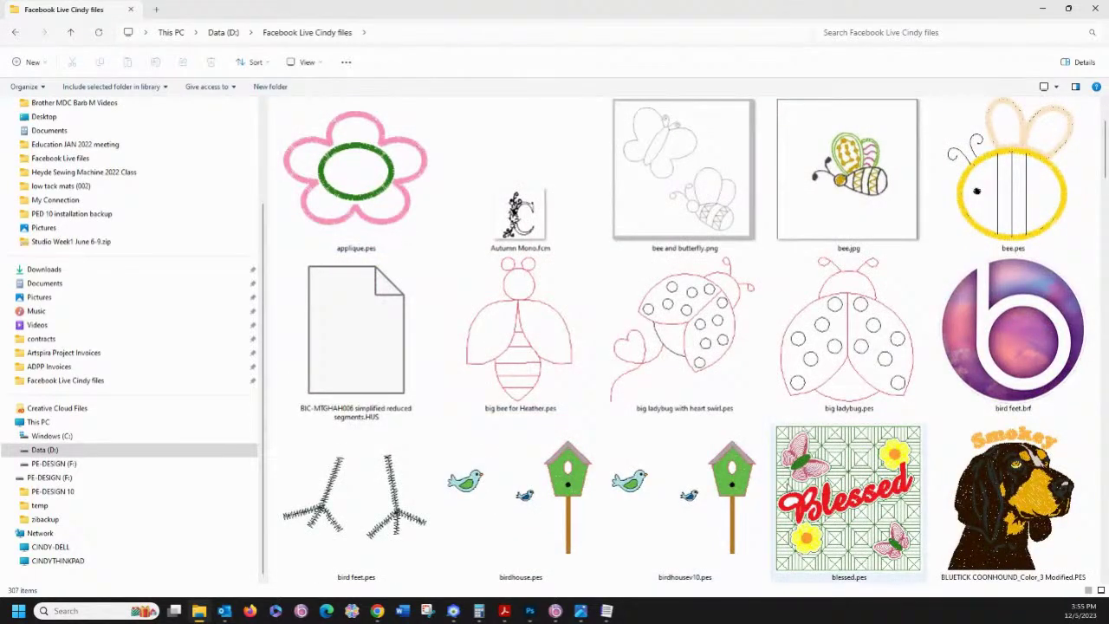
scroll(663, 438, down, 8)
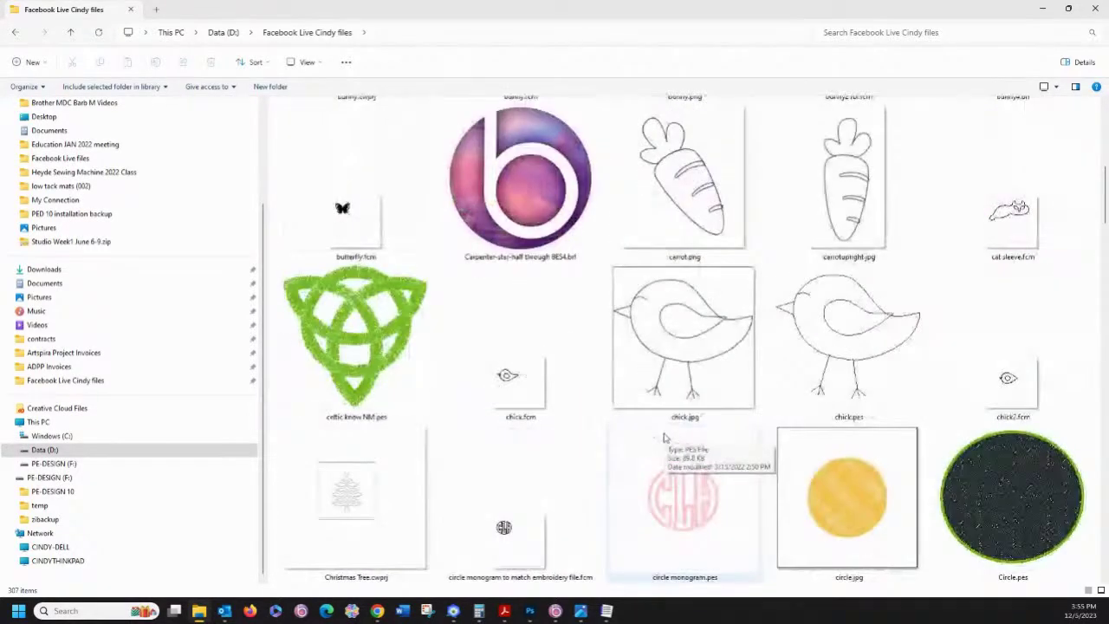
scroll(664, 437, down, 12)
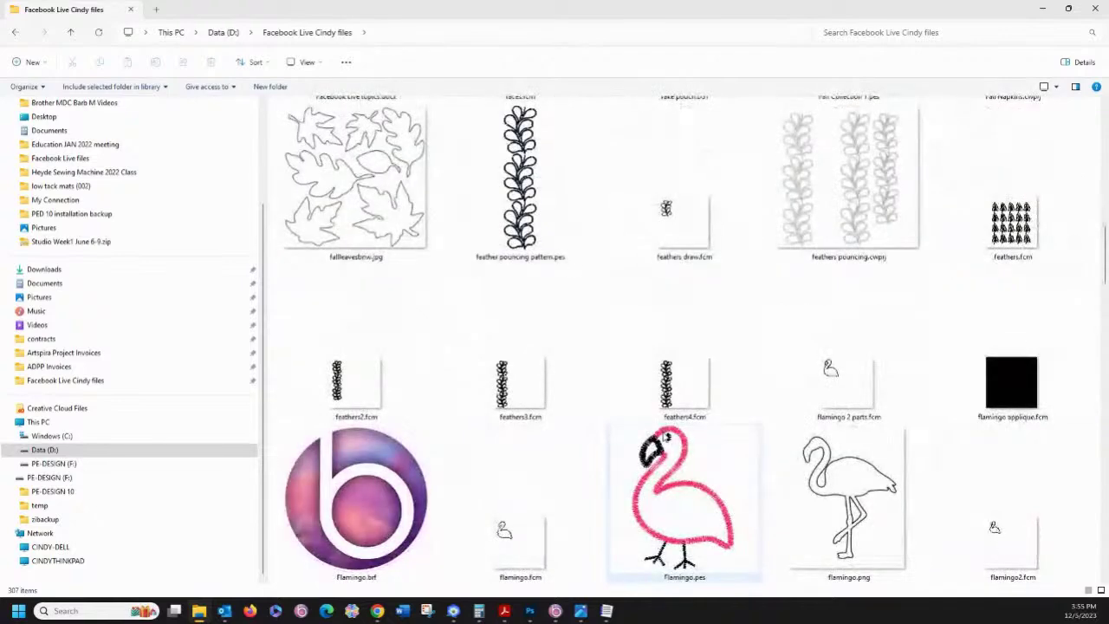
scroll(663, 438, down, 3)
scroll(663, 437, down, 6)
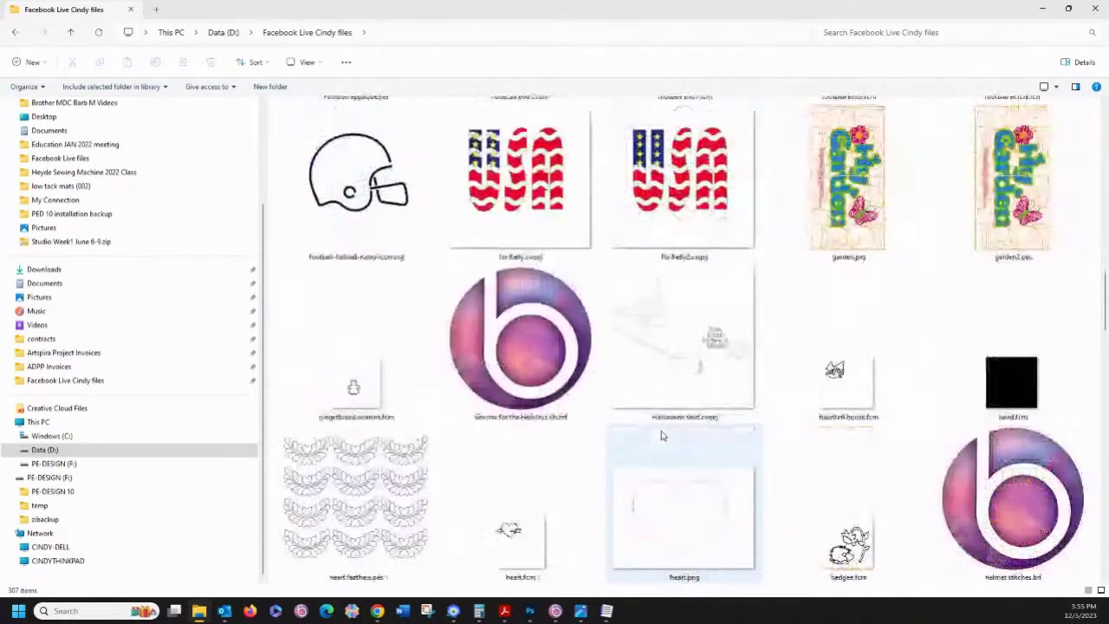
scroll(660, 434, down, 5)
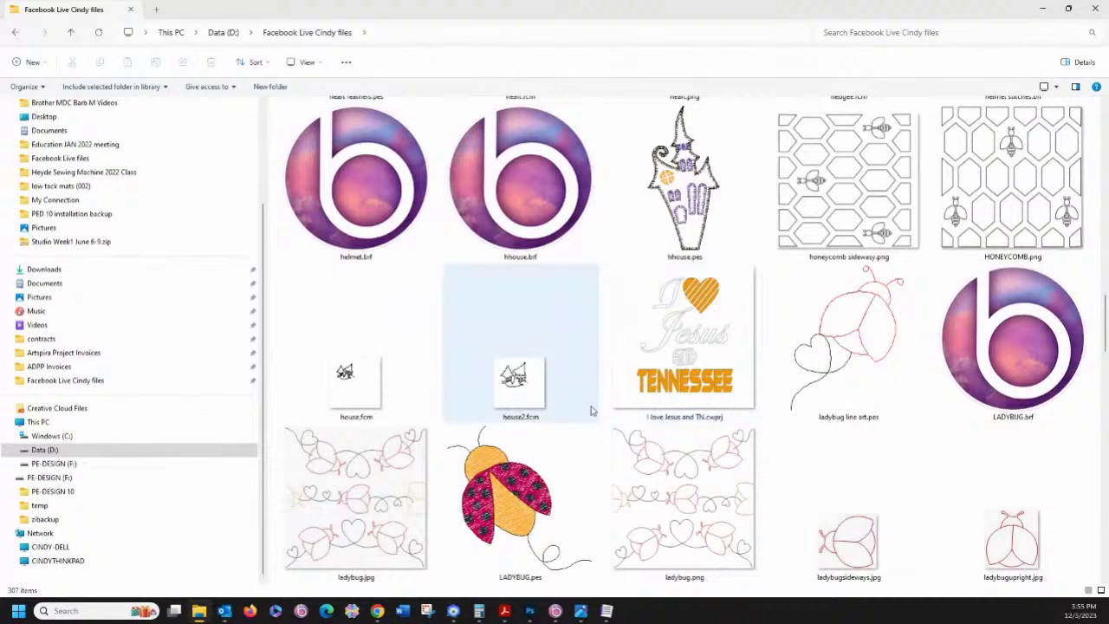
scroll(589, 404, down, 2)
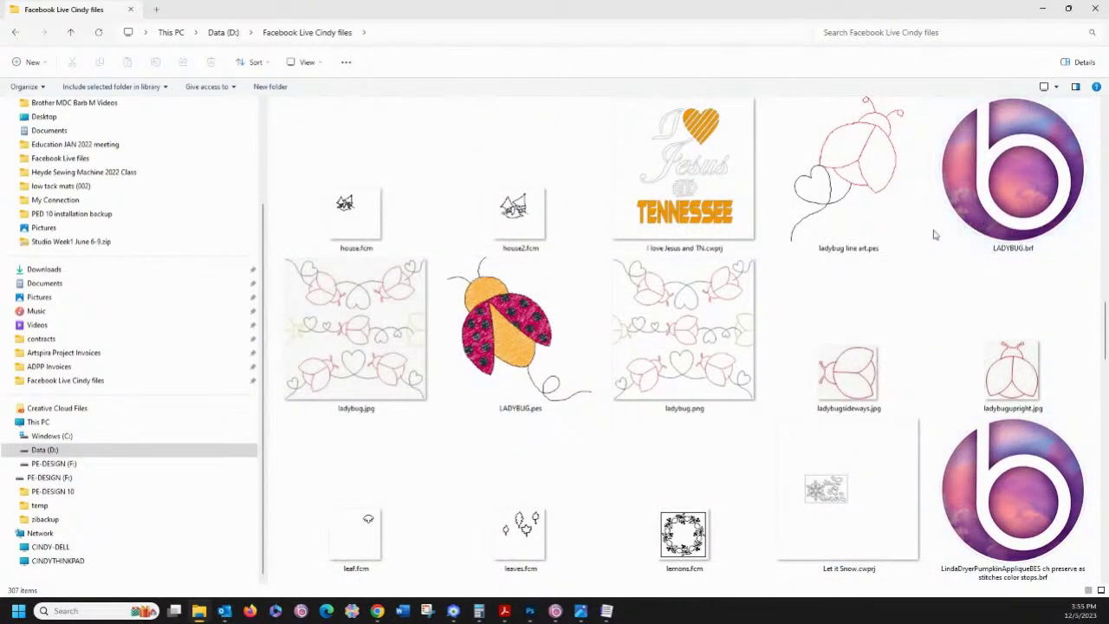
Step: Look through the folder's remaining extra-large thumbnails, down to the porky and pot project files
scroll(757, 321, down, 4)
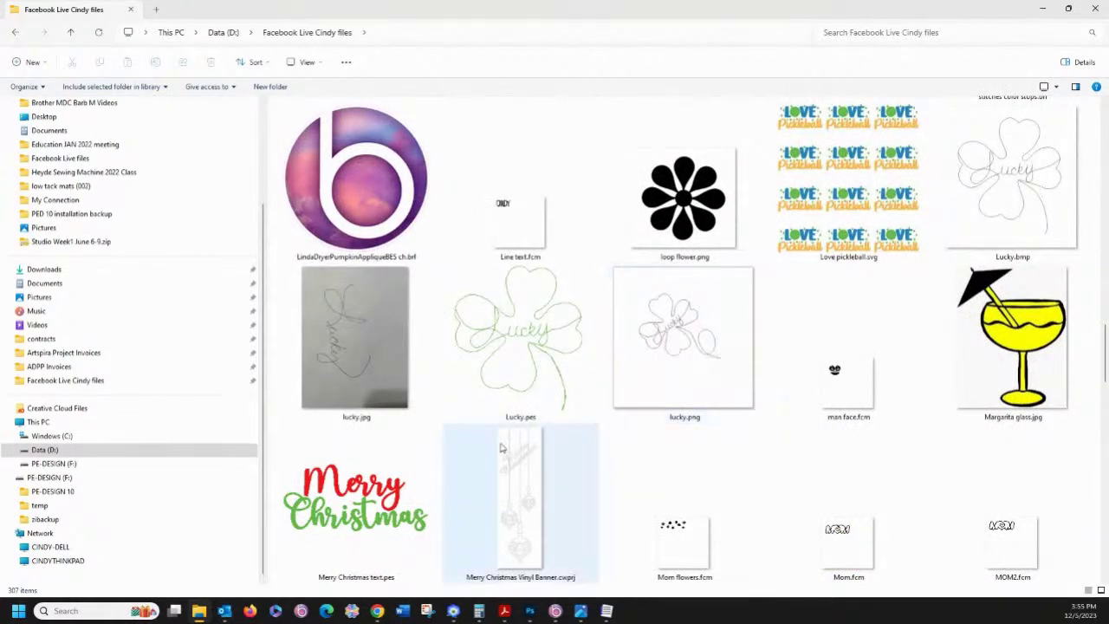
scroll(537, 433, down, 6)
scroll(569, 426, down, 3)
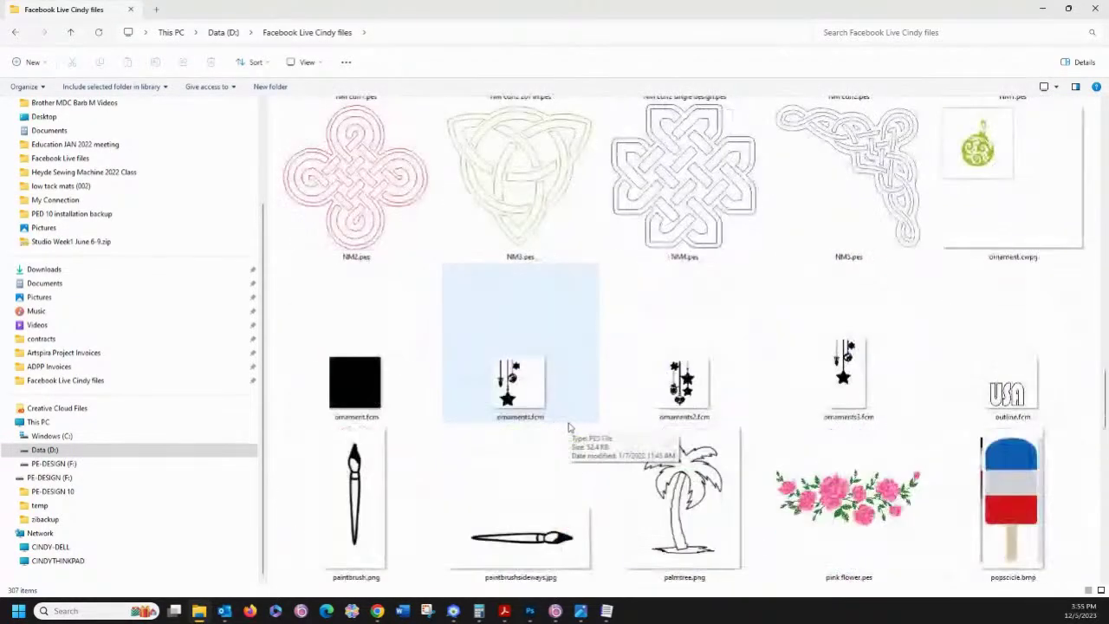
scroll(569, 426, down, 3)
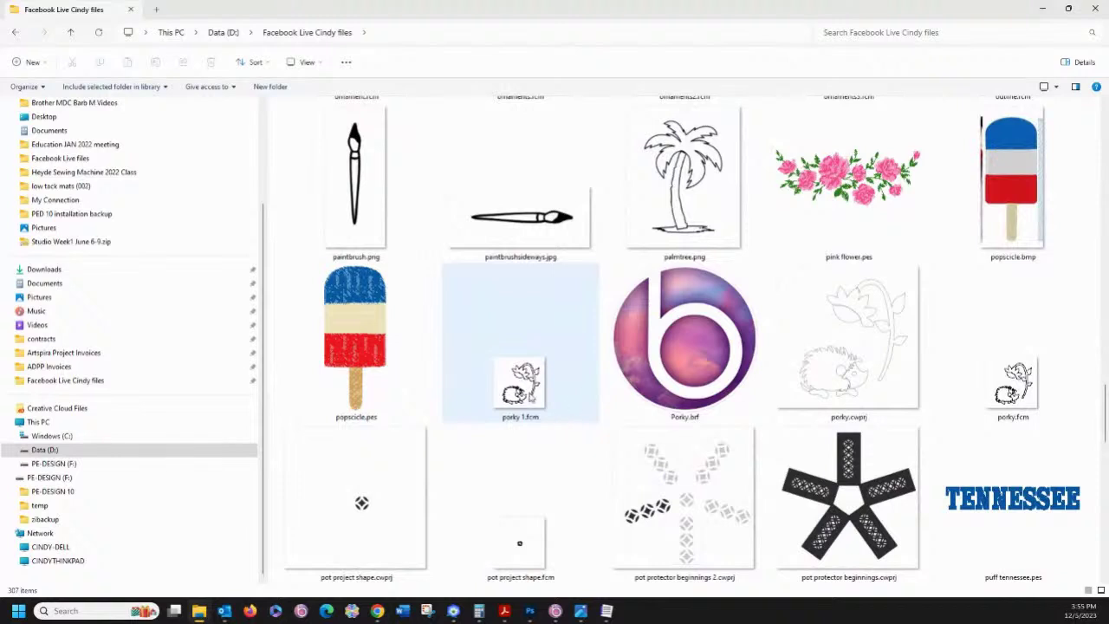
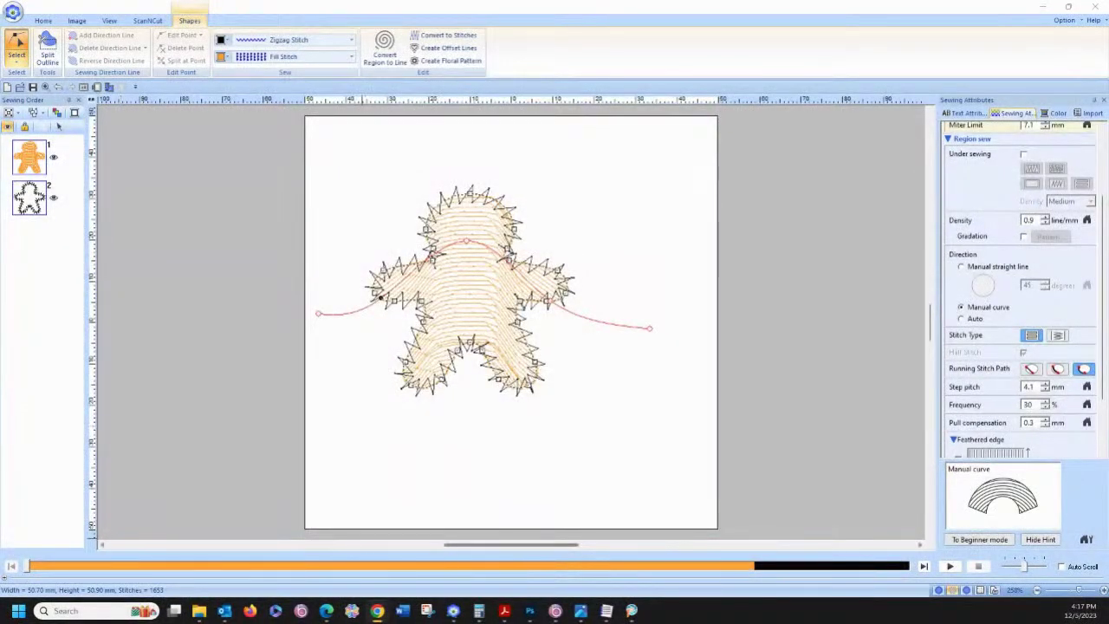
Step: Find and launch BES Blue Embroidery and Lettering Software, and create a new design from its welcome window
click(85, 606)
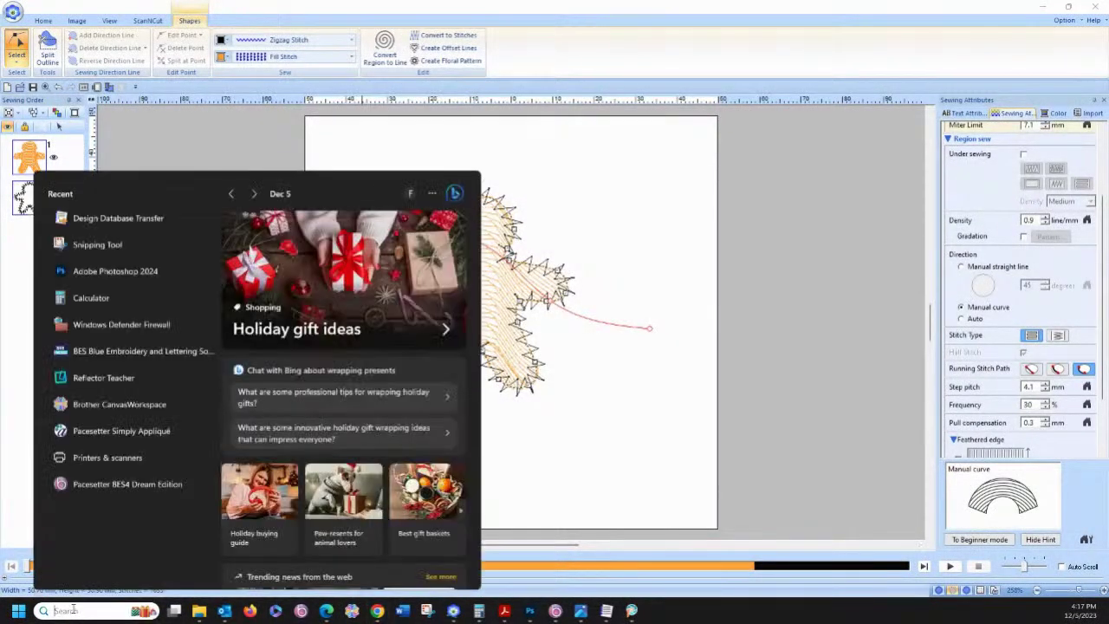
text(BESBl)
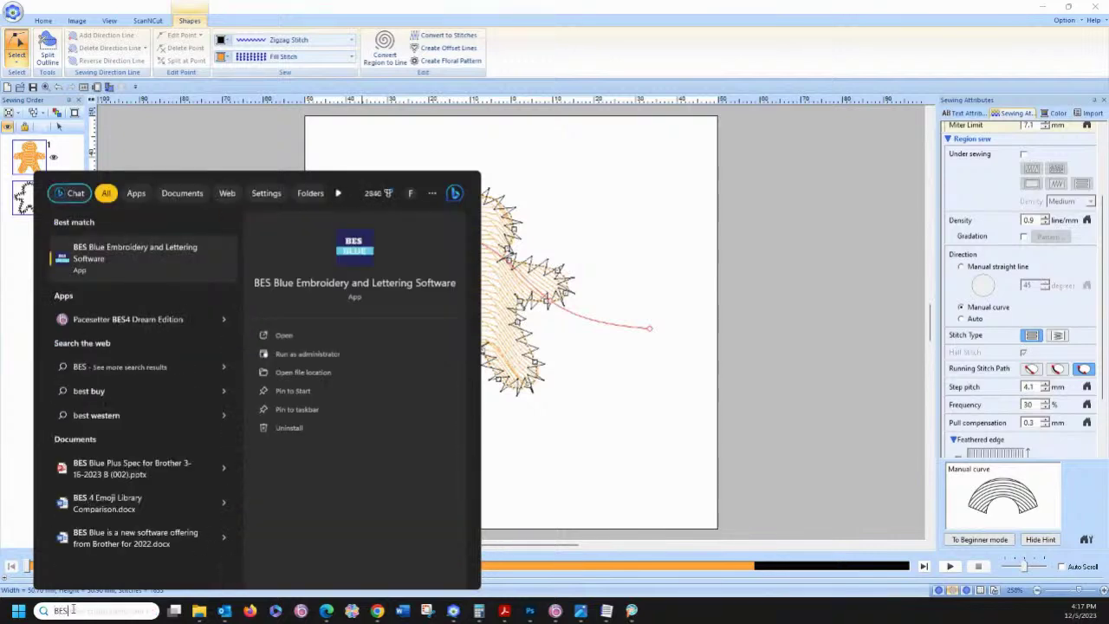
text(ue)
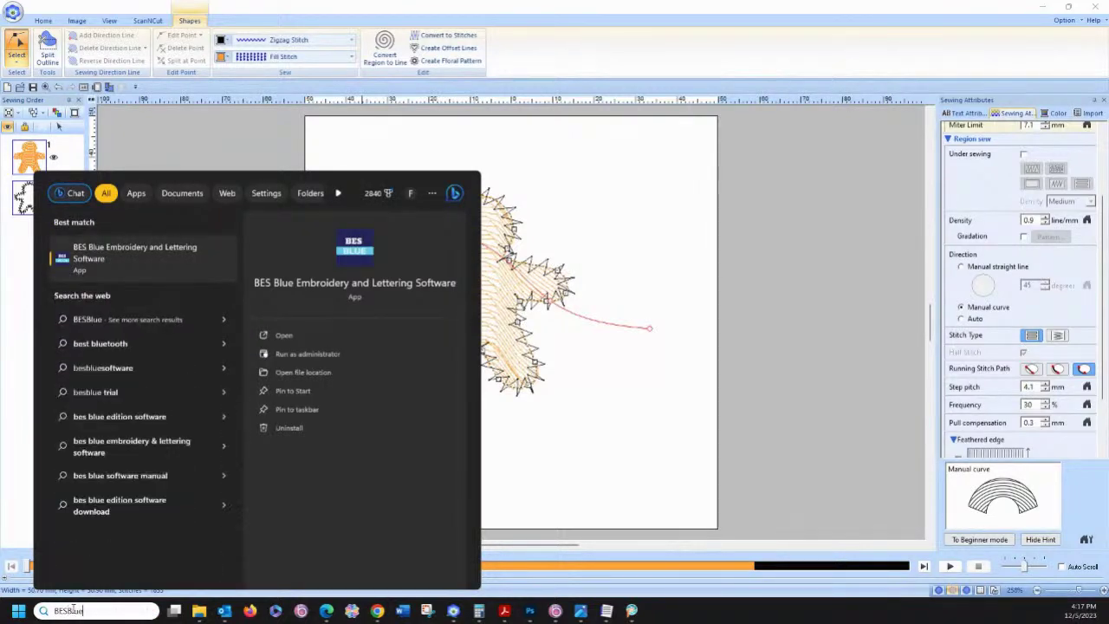
key(Escape)
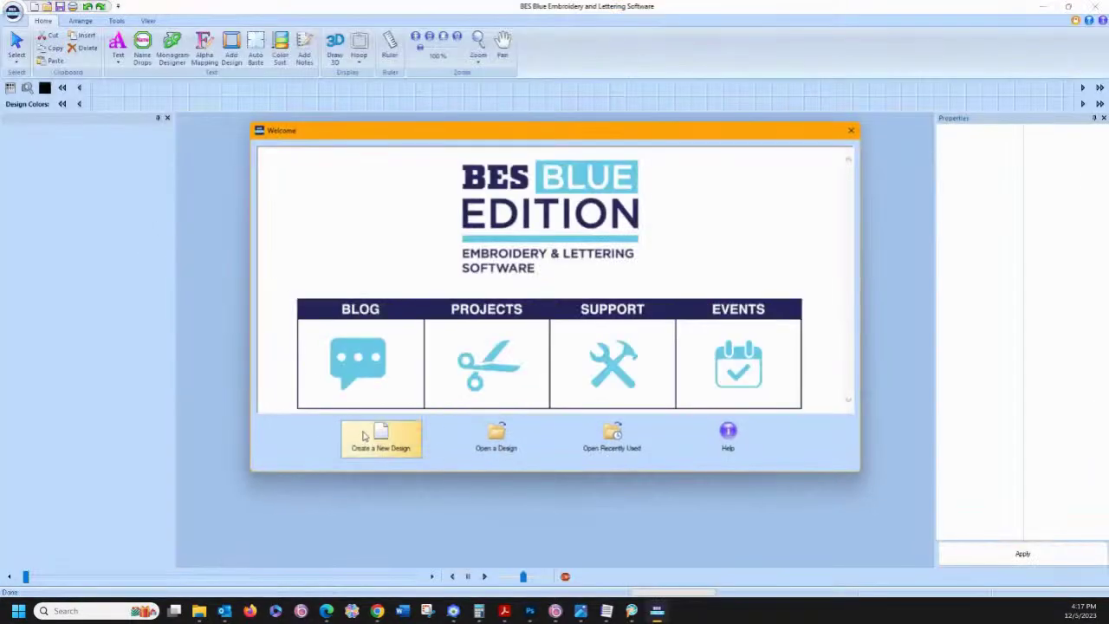
click(364, 435)
Step: Browse the designs in the Facebook Live folder and merge monogram.brf into the new design
click(13, 12)
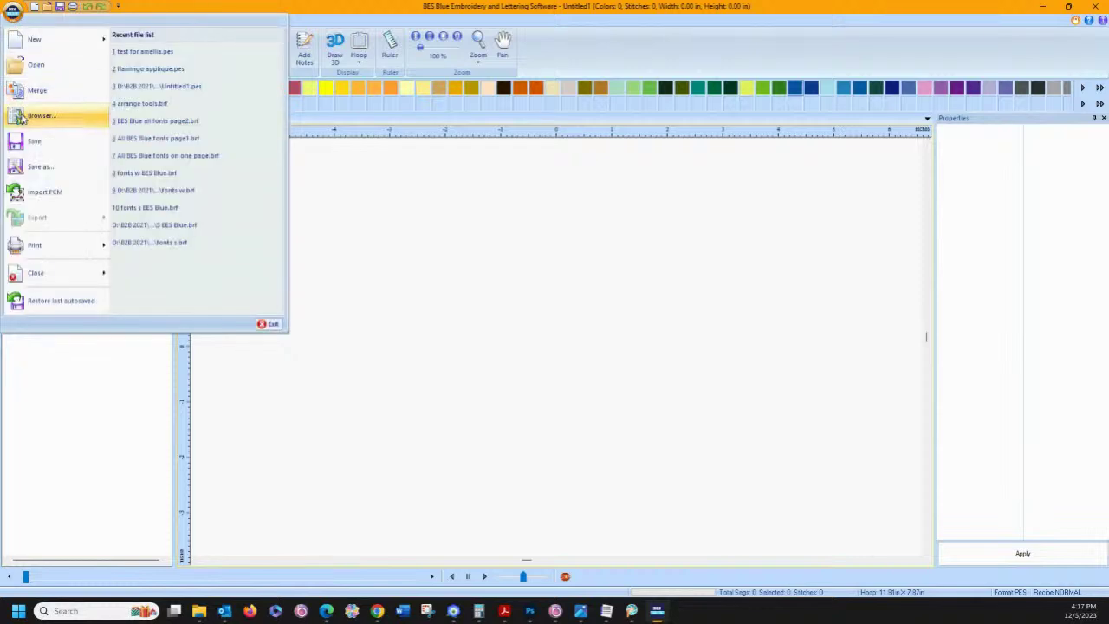
key(Escape)
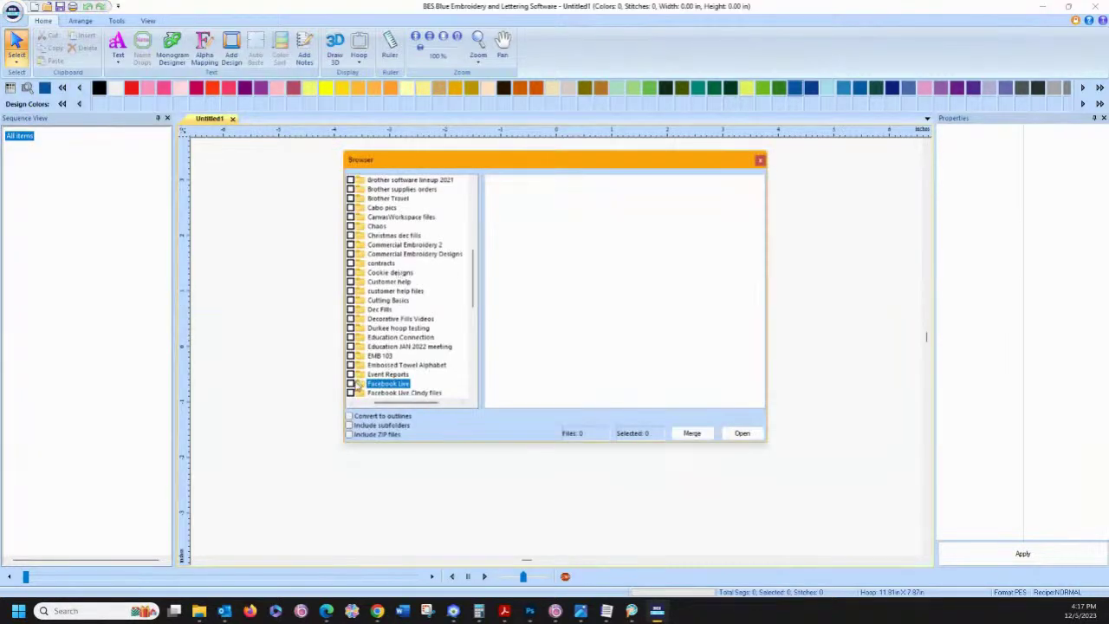
click(351, 384)
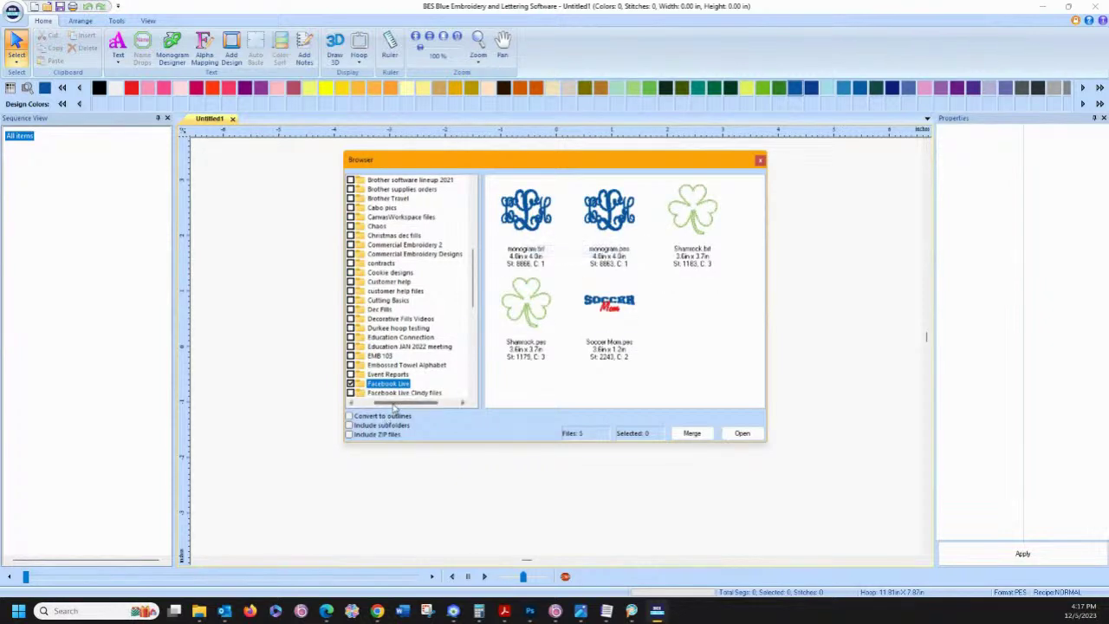
drag(395, 403, 381, 403)
click(517, 218)
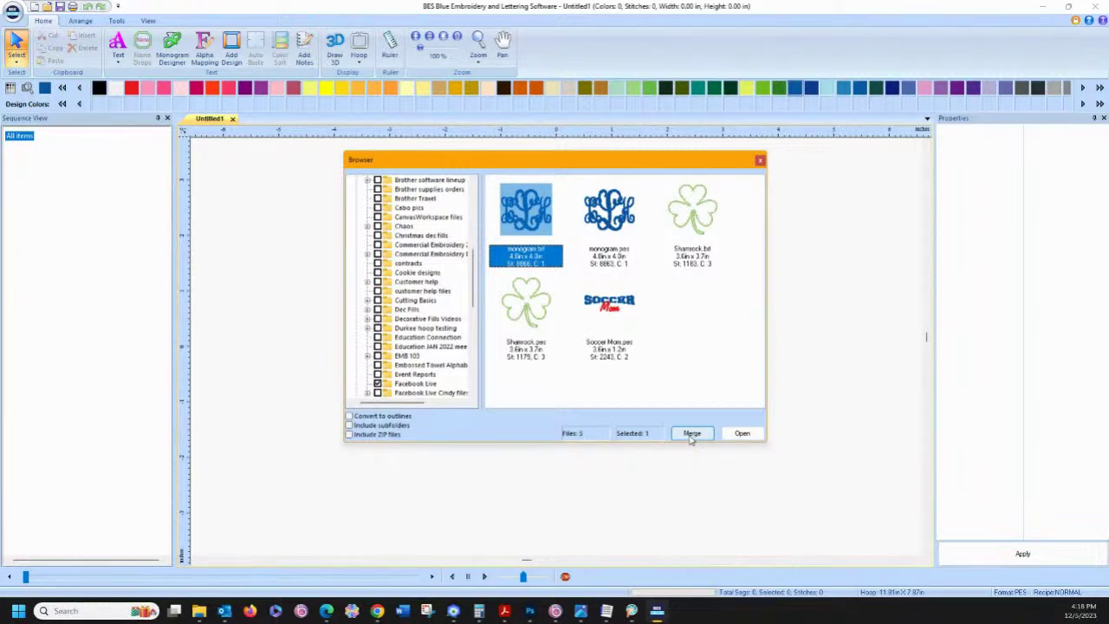
click(692, 433)
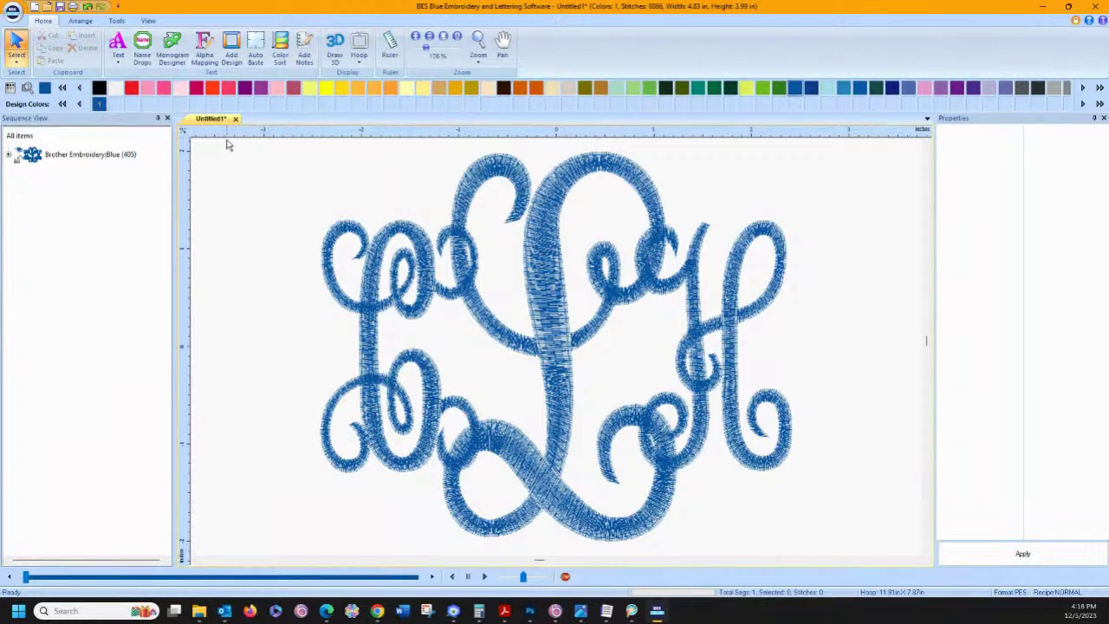
Step: Add the round floral Frame-015 from the Frames design folder around the monogram
click(231, 54)
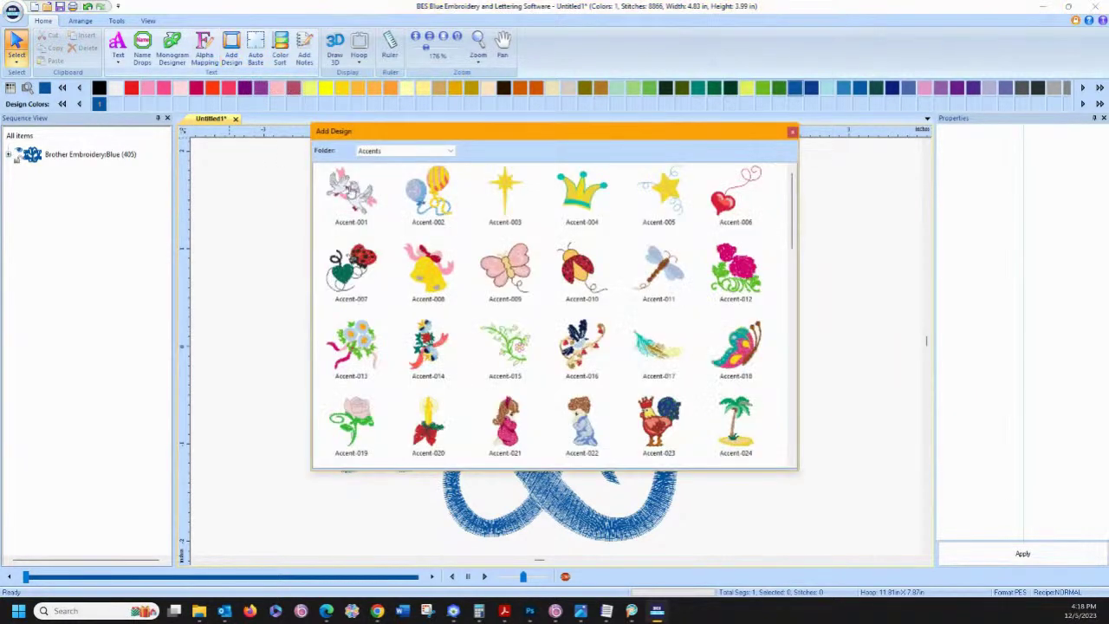
click(402, 153)
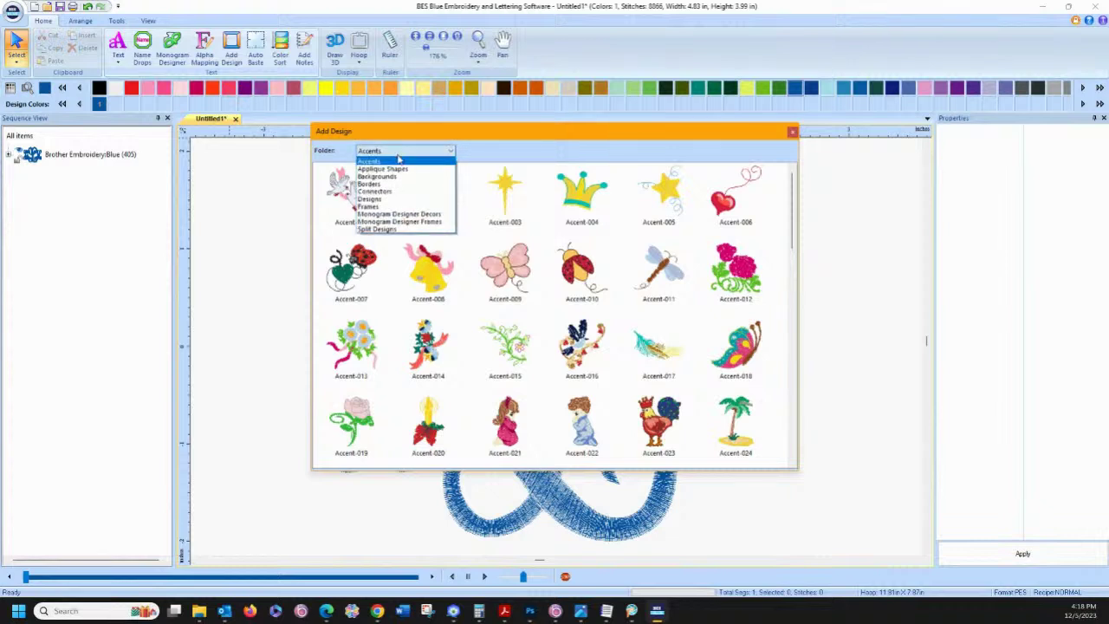
click(379, 207)
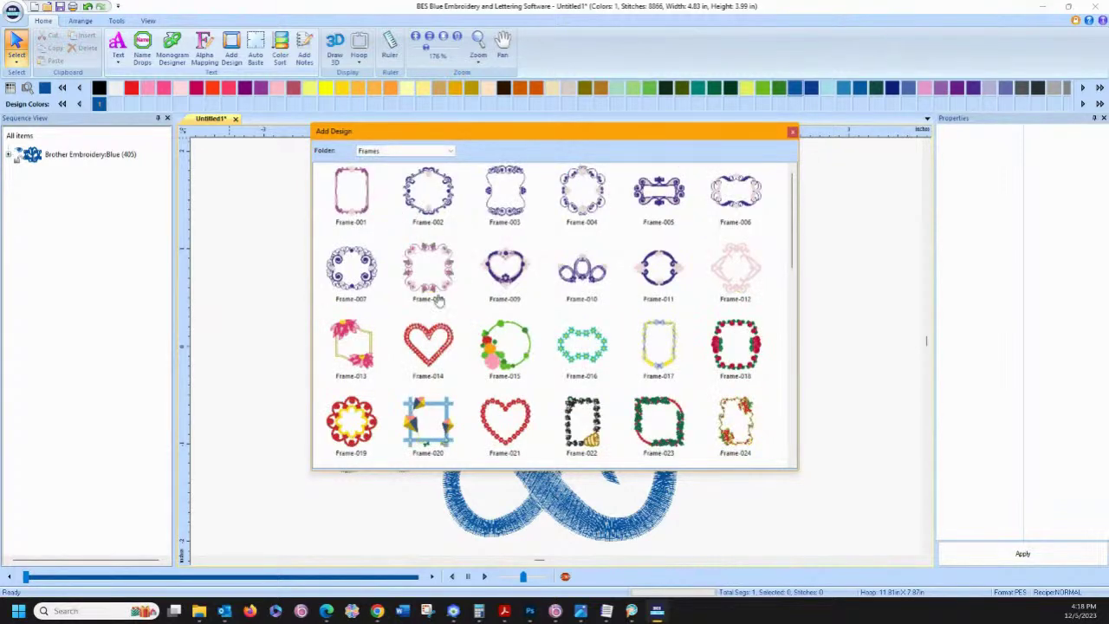
drag(531, 348, 858, 390)
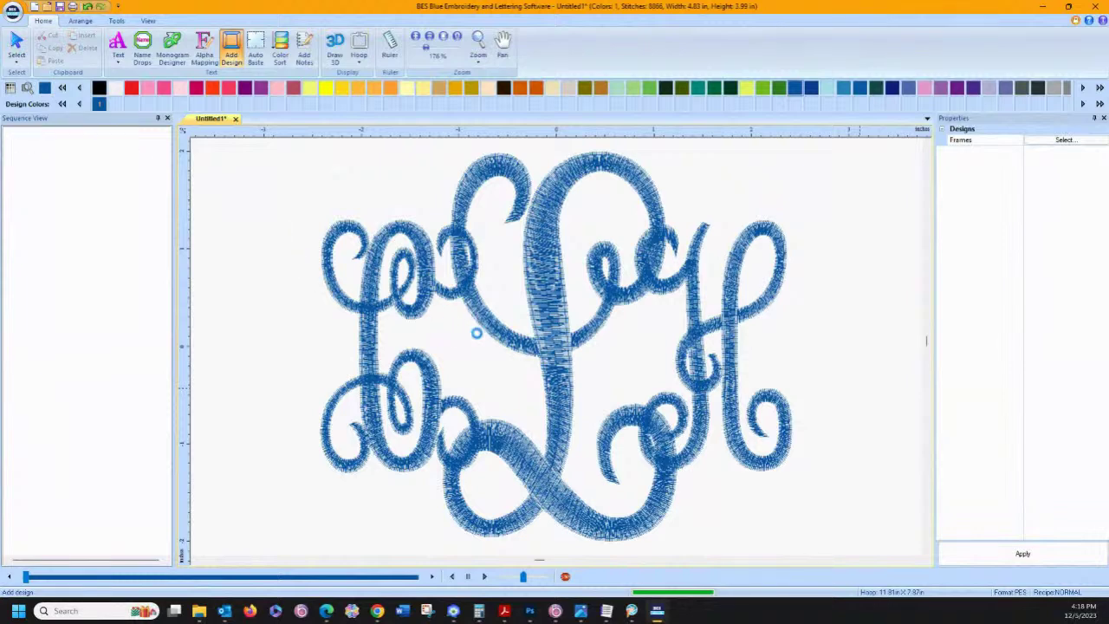
click(629, 338)
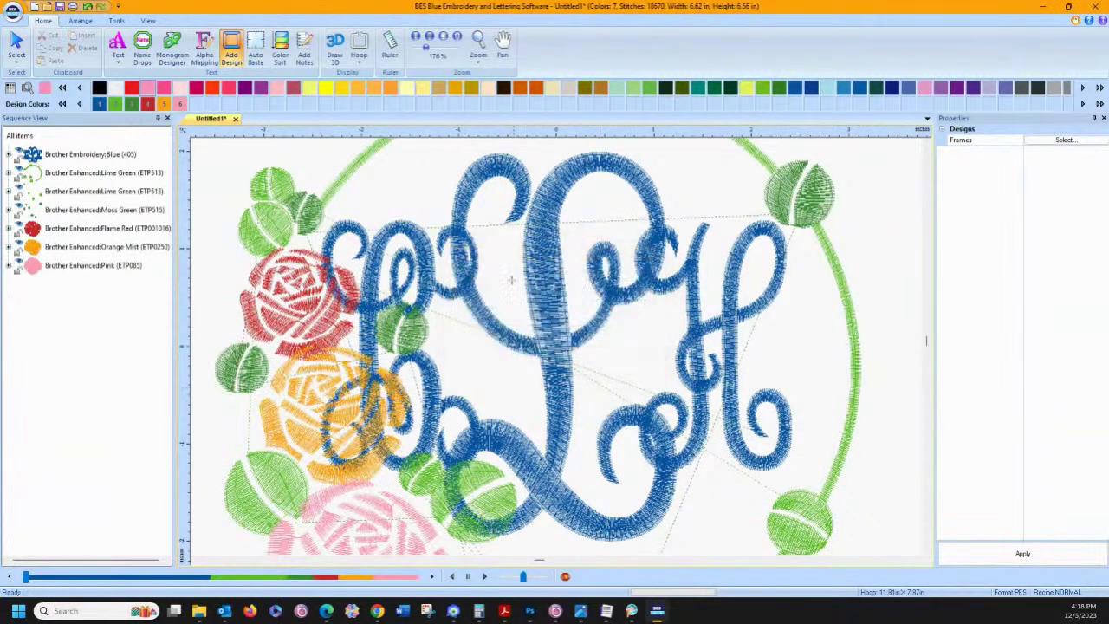
Step: Enlarge the floral frame to about 8.32 by 8.24 in and reposition it around the monogram, accepting the satin width warning
click(429, 37)
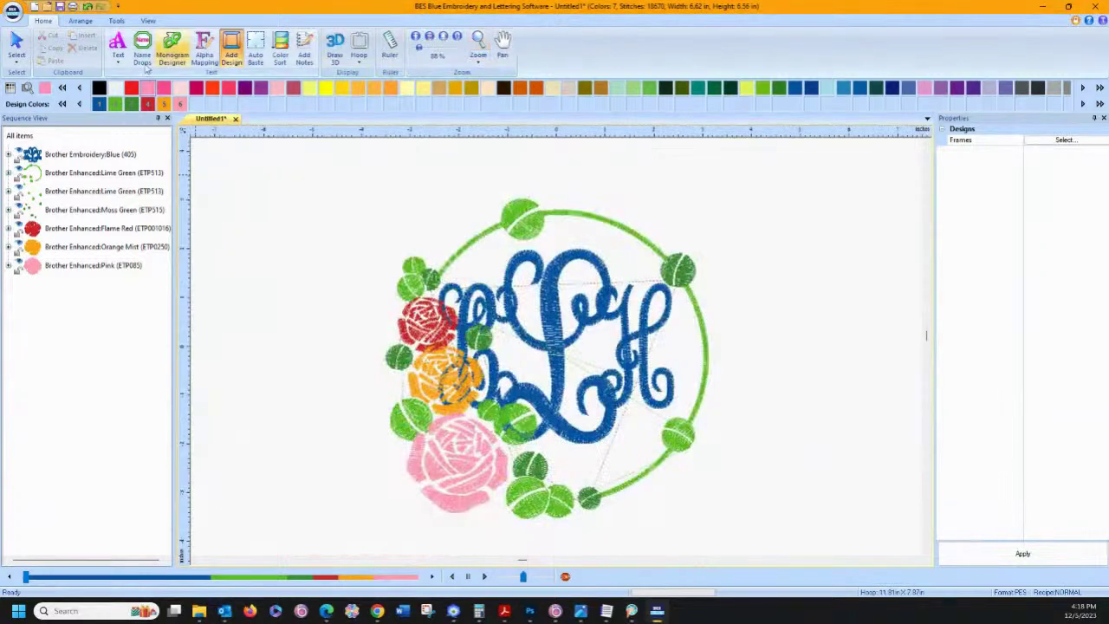
click(24, 40)
click(501, 251)
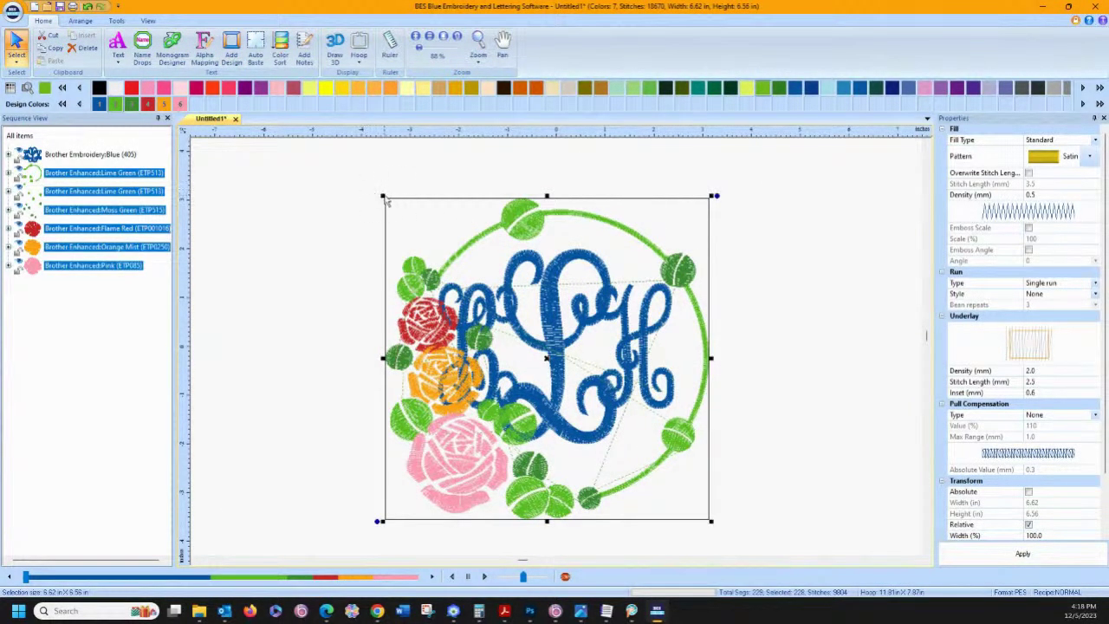
drag(382, 195, 265, 149)
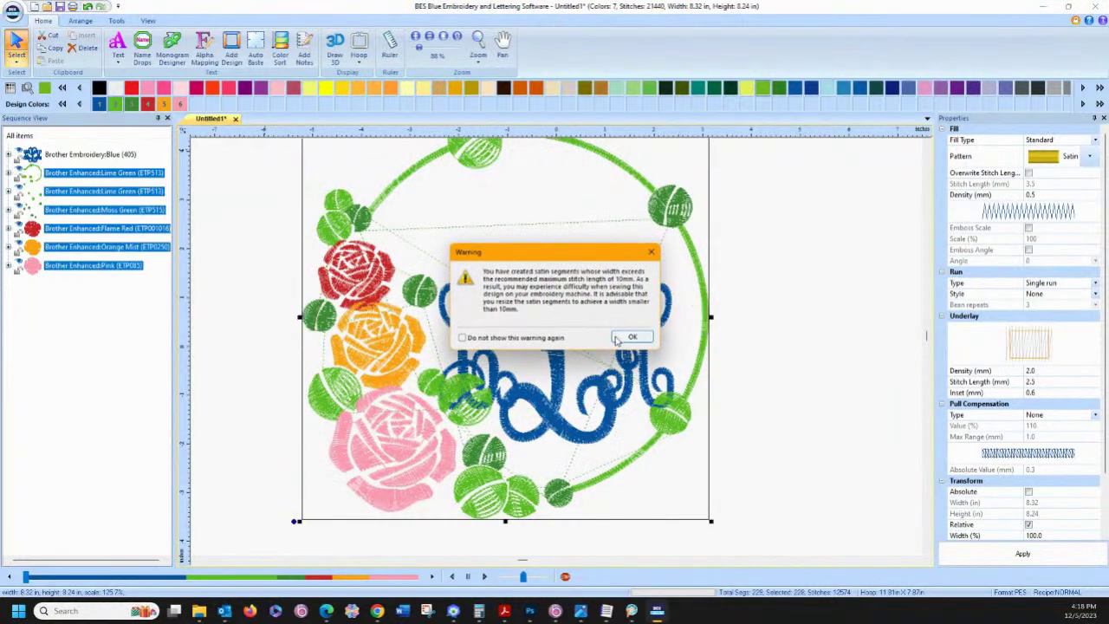
click(617, 339)
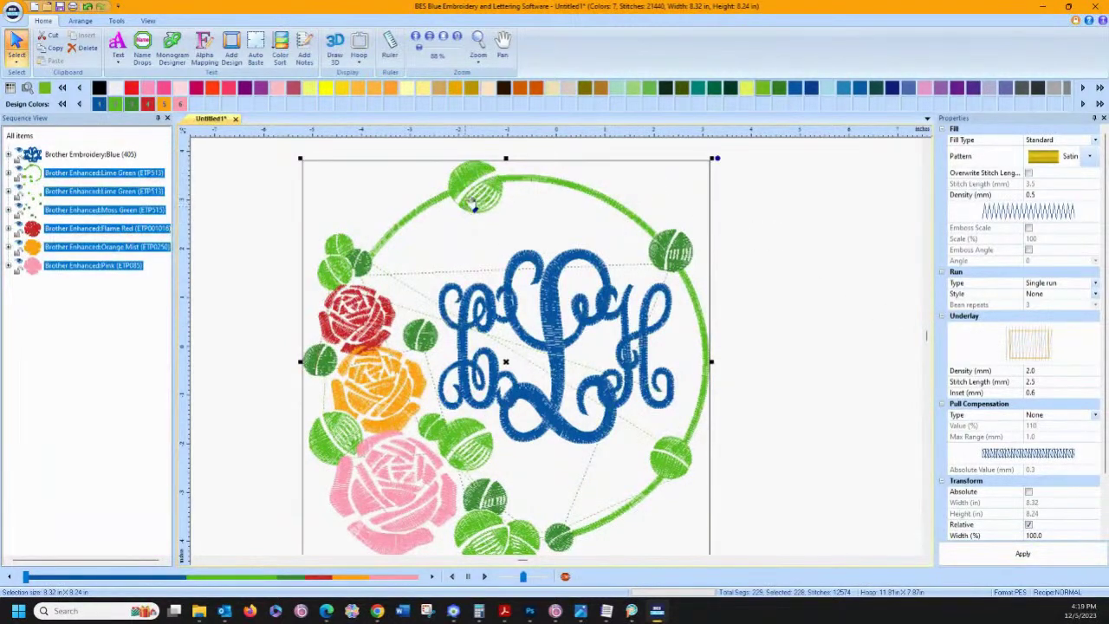
Step: Display the design in 3D and expand the second Lime Green color group into its individual segments
click(335, 48)
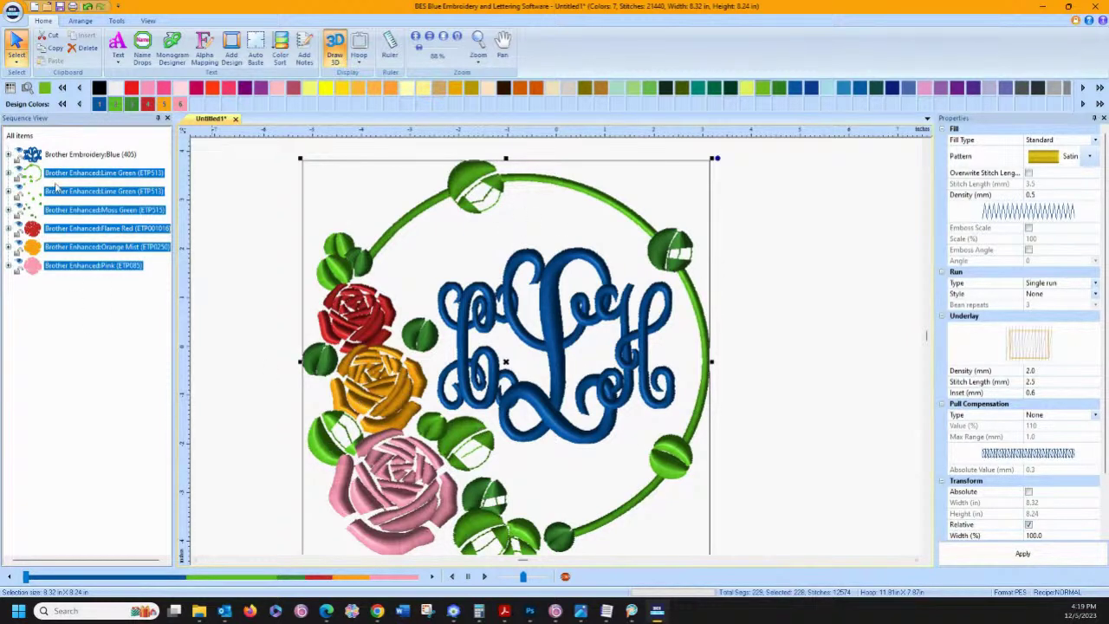
click(41, 195)
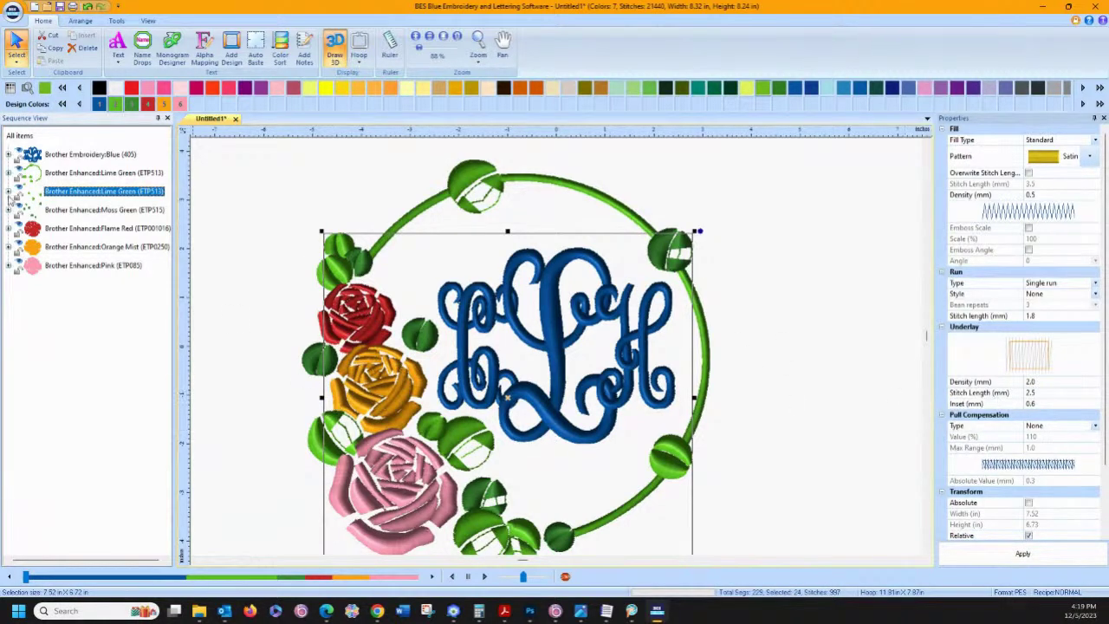
click(8, 192)
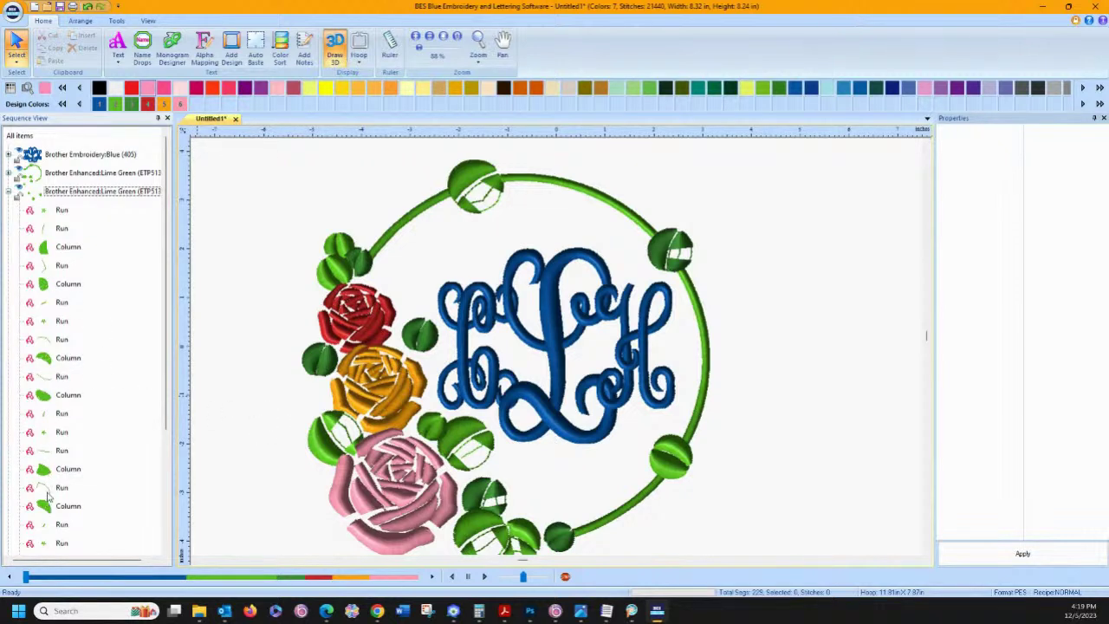
Step: Select individual column and run segments of the second Lime Green group to examine which leaves of the frame they form
scroll(41, 364, down, 2)
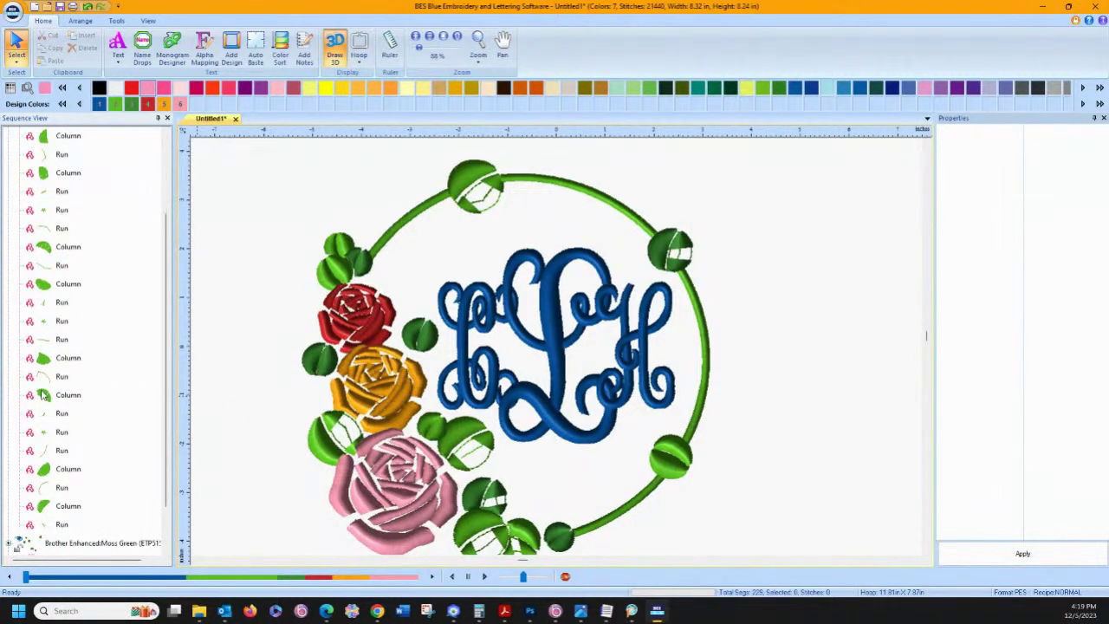
click(49, 507)
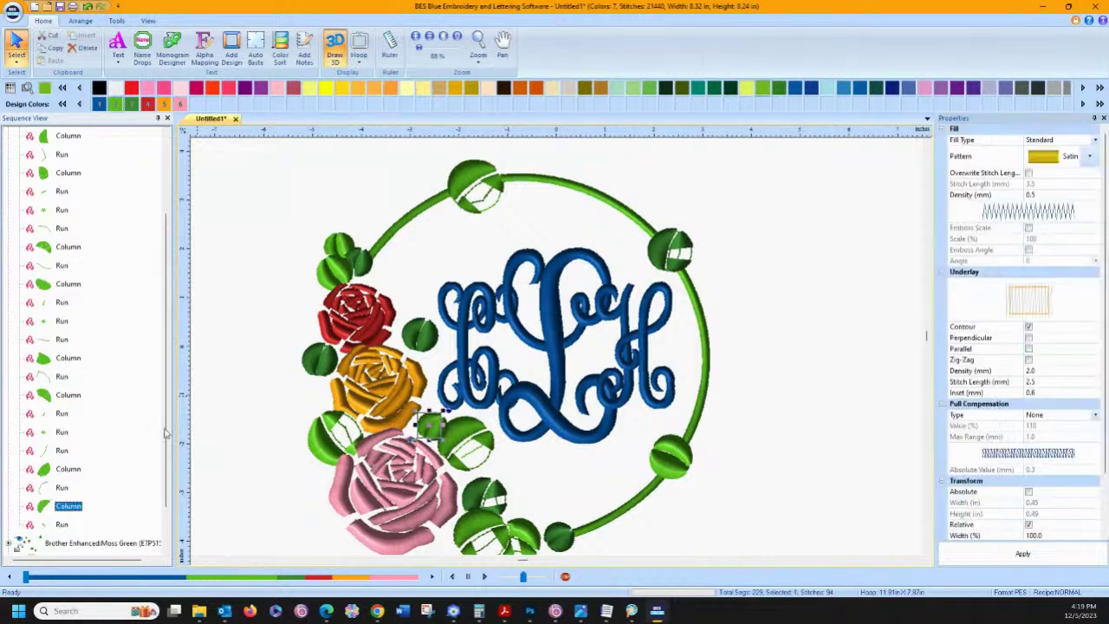
scroll(274, 426, down, 1)
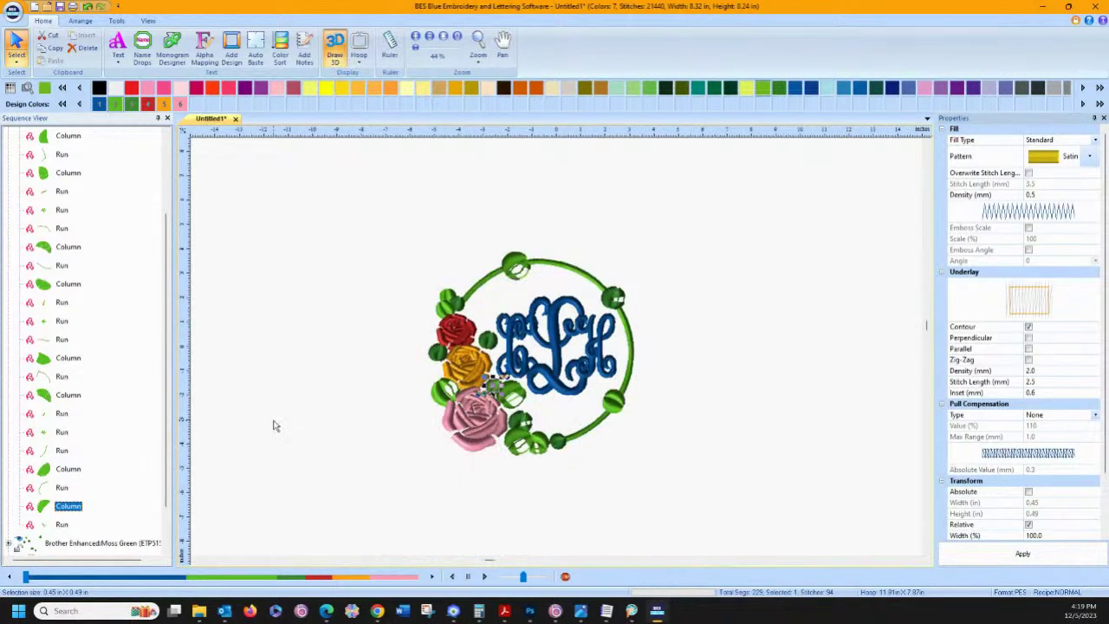
scroll(275, 426, up, 1)
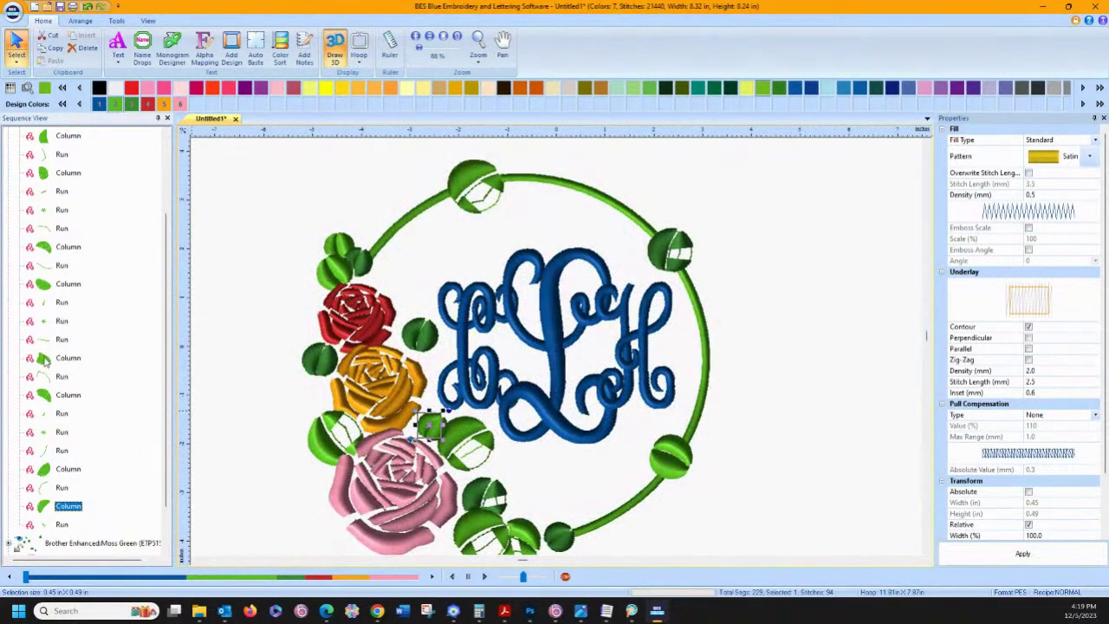
click(46, 397)
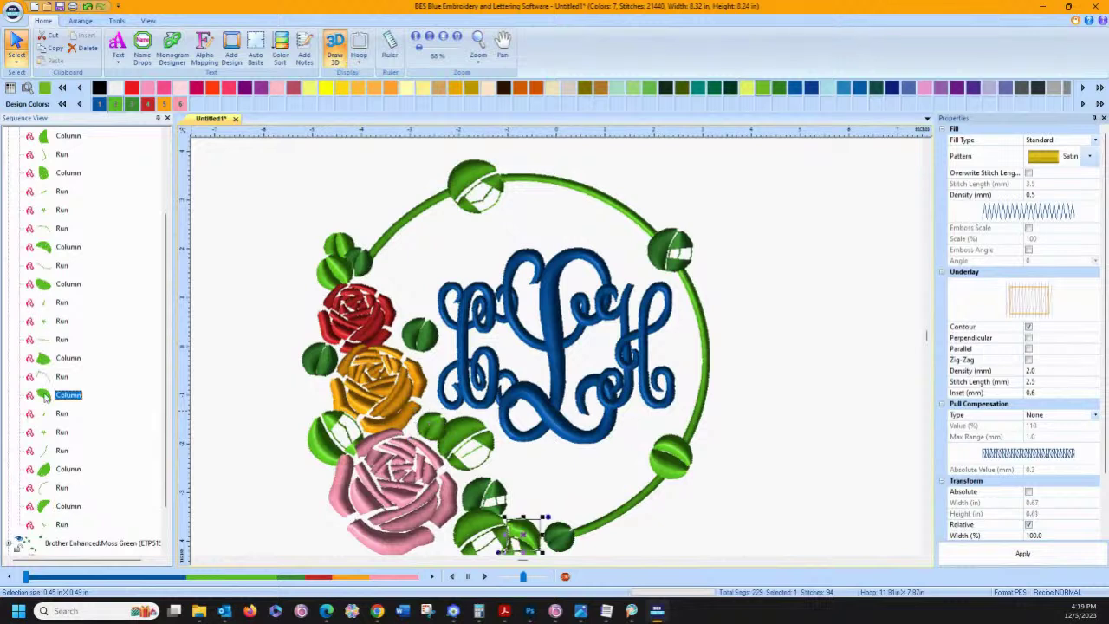
click(39, 286)
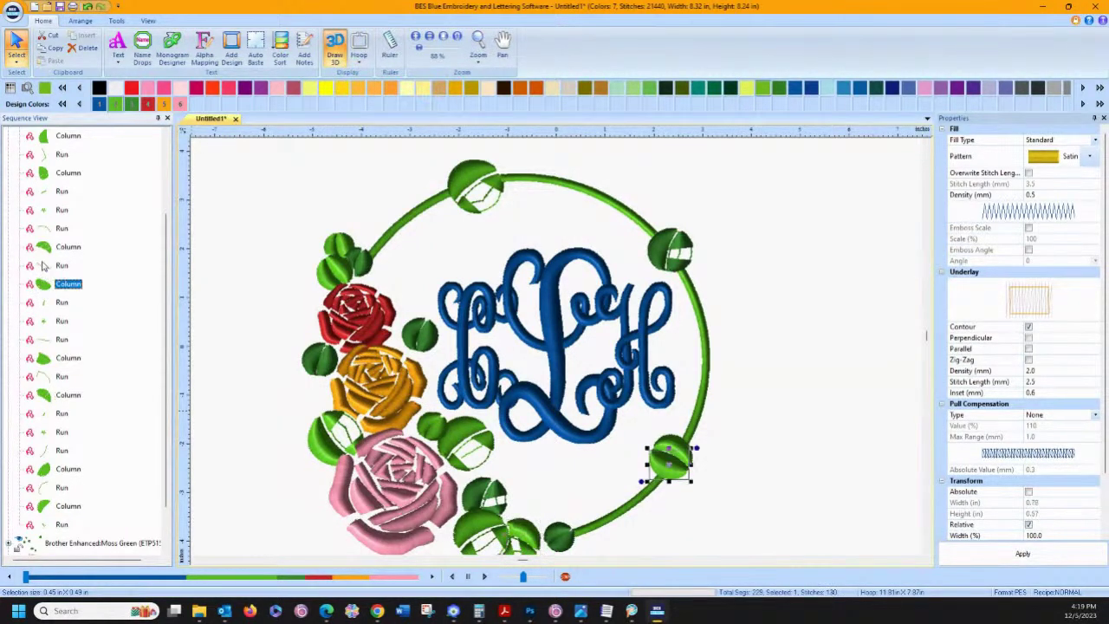
click(44, 246)
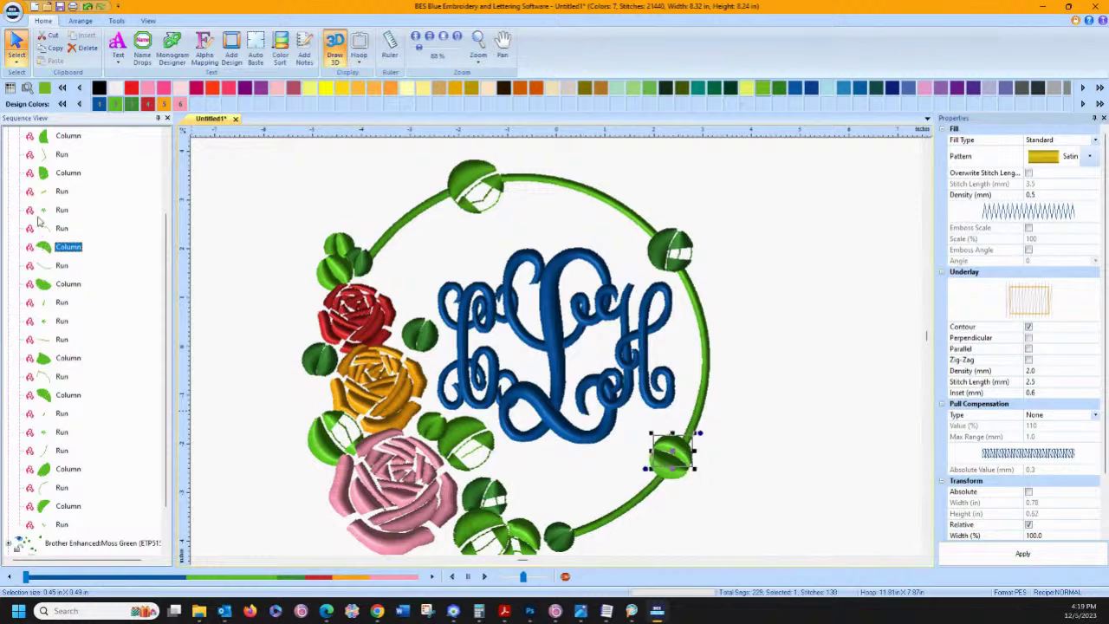
click(45, 155)
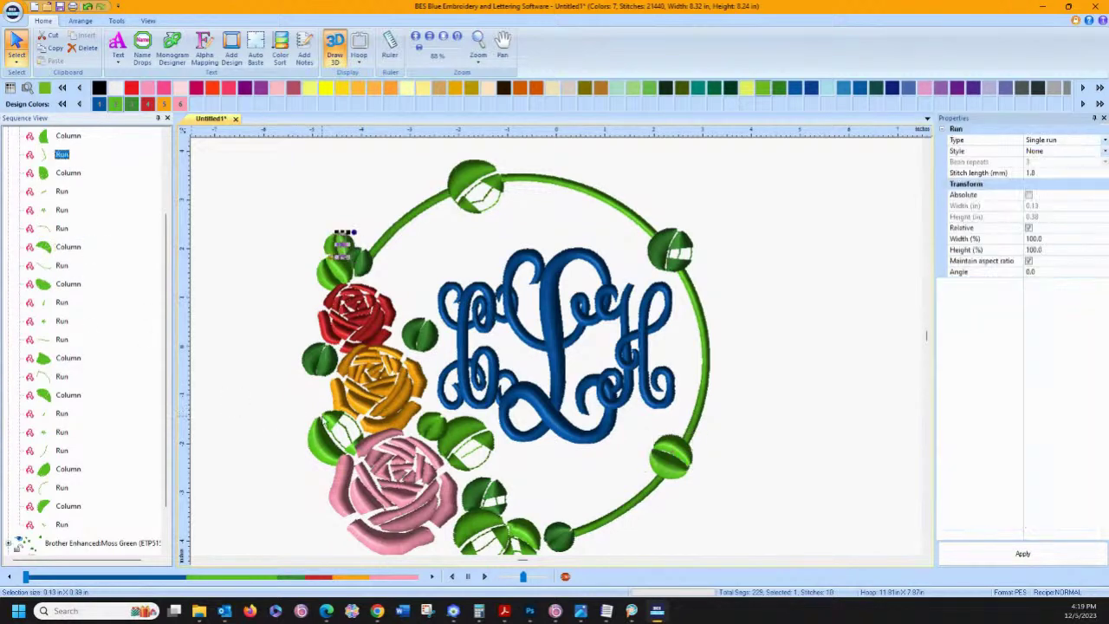
key(ctrl+a)
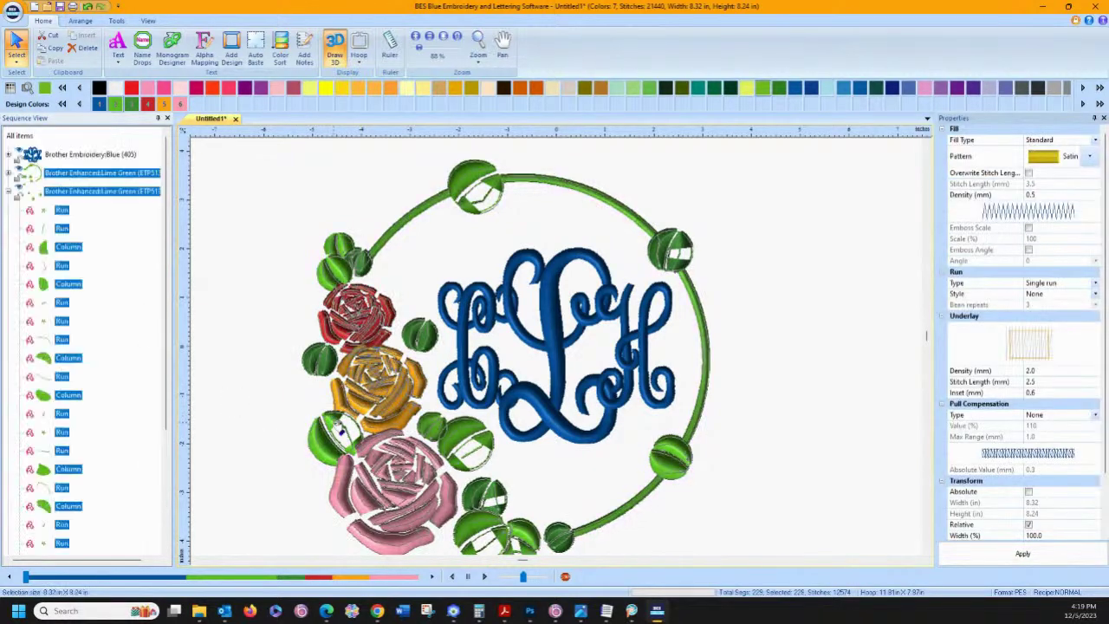
click(60, 248)
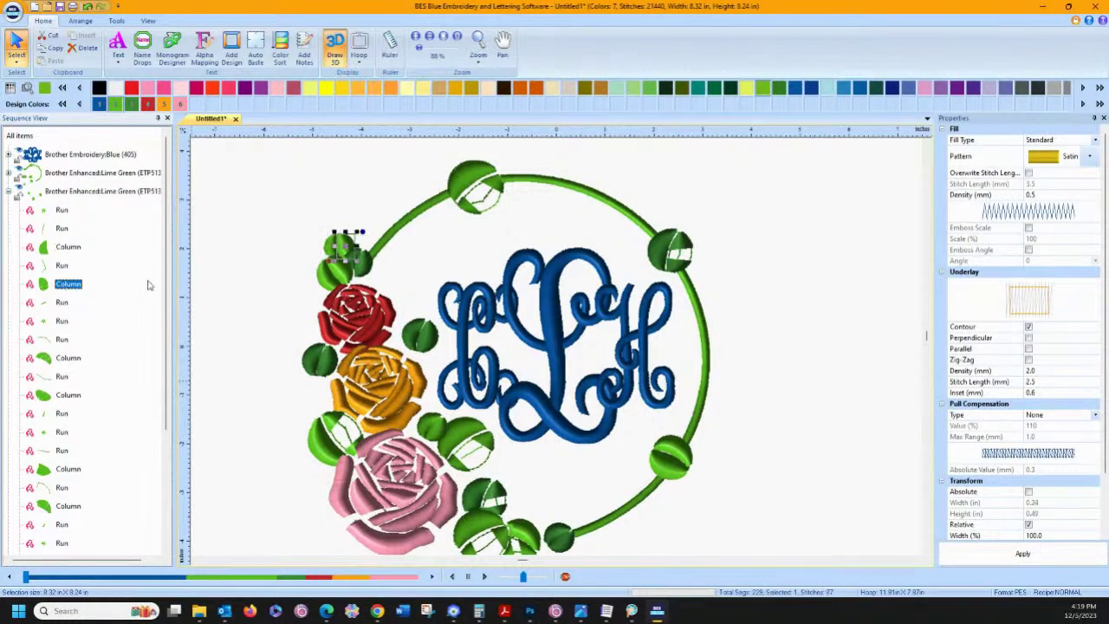
click(236, 284)
click(62, 192)
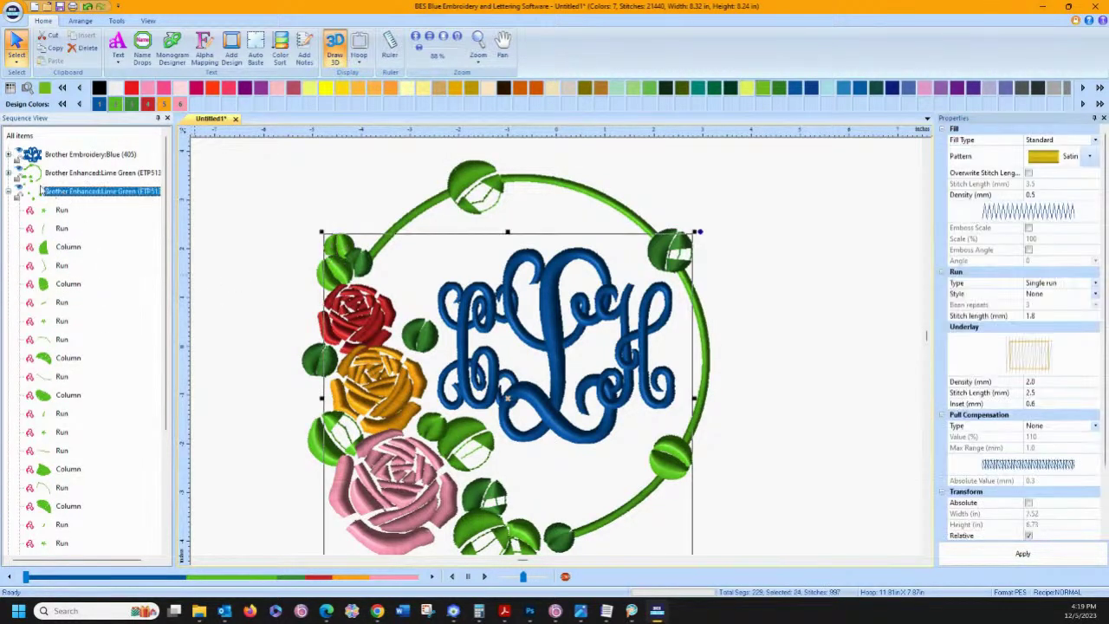
Step: Expand the first Lime Green group and select several of its column segments to identify the leaves they form
click(11, 177)
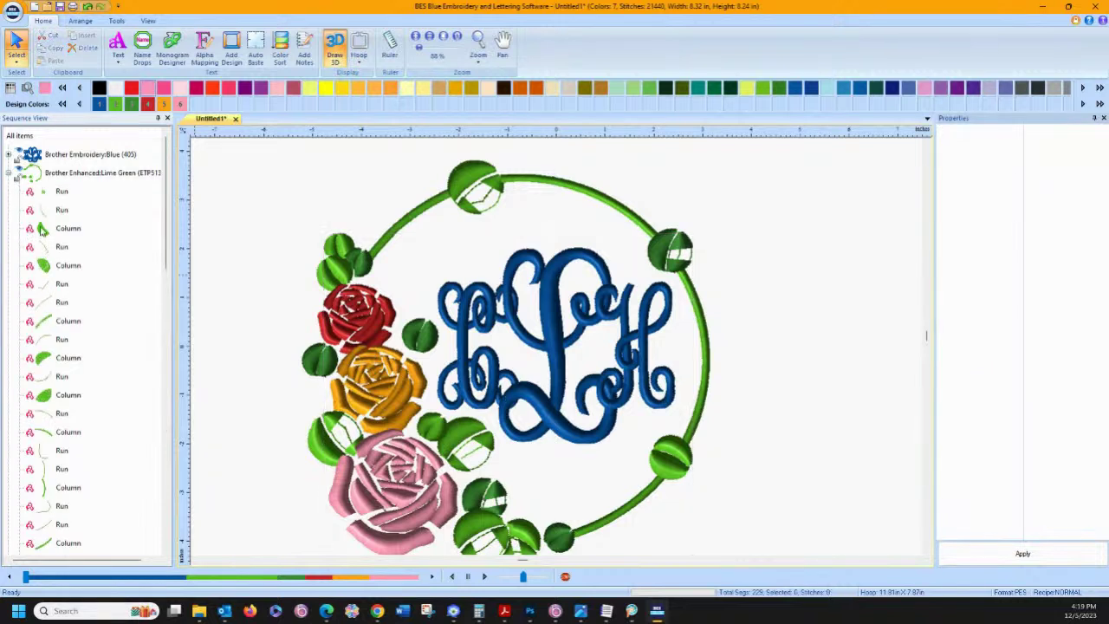
click(41, 230)
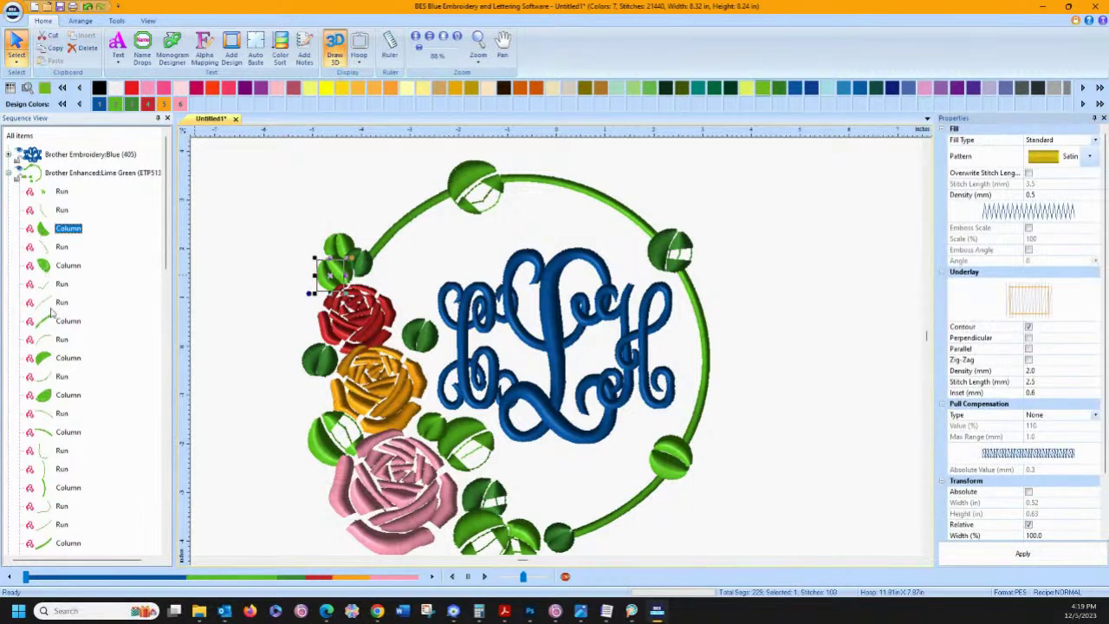
click(49, 269)
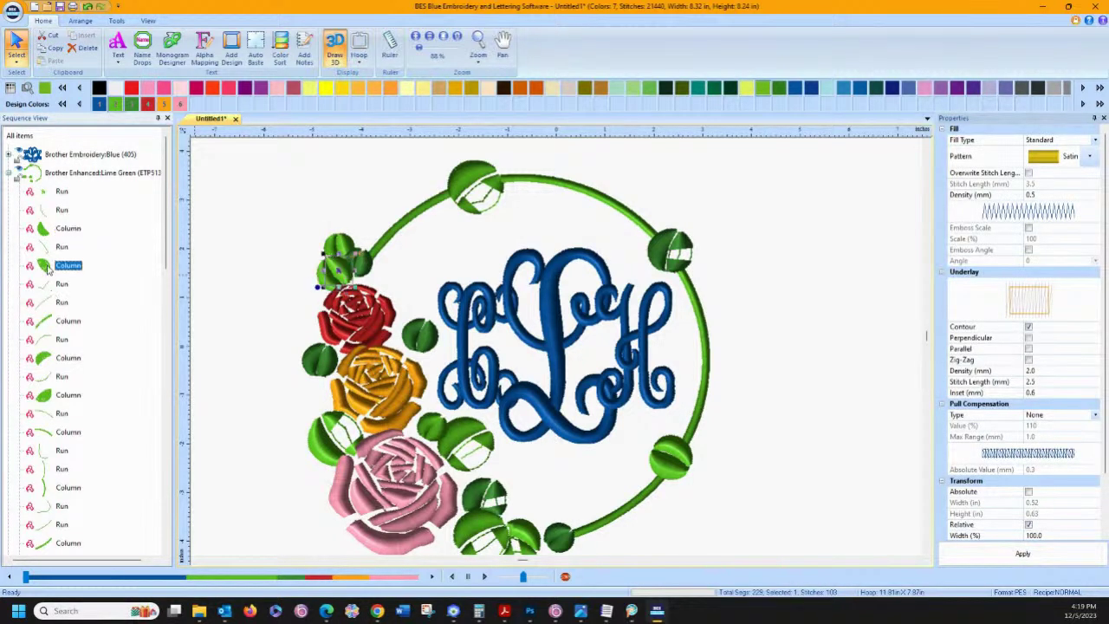
click(50, 360)
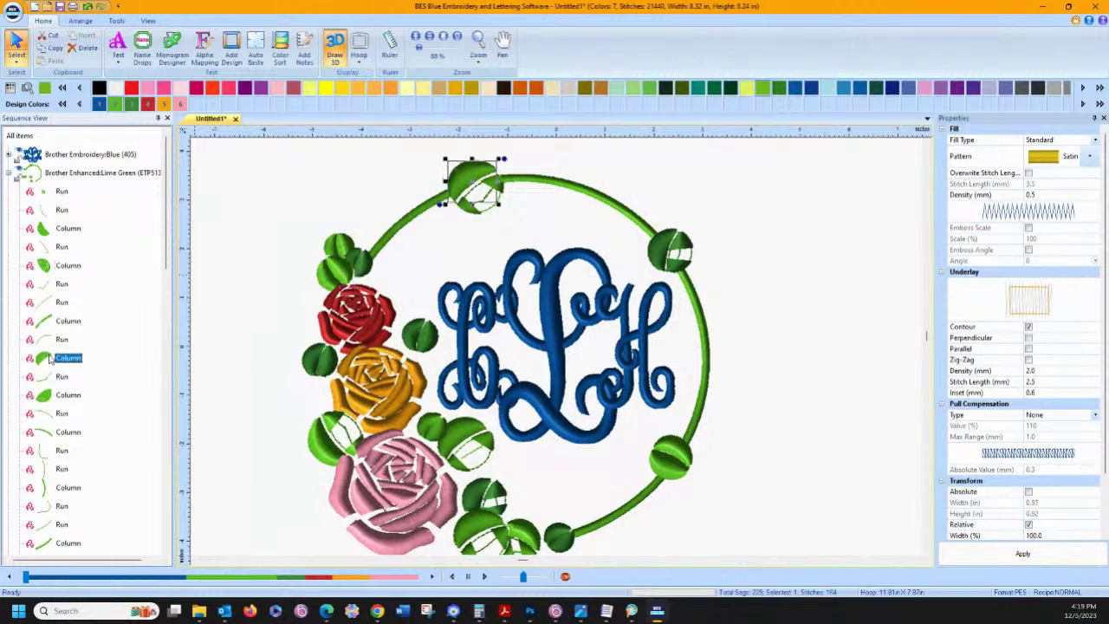
Step: Change the fill pattern of the whole first Lime Green group to Pattern 4 and apply it
click(47, 175)
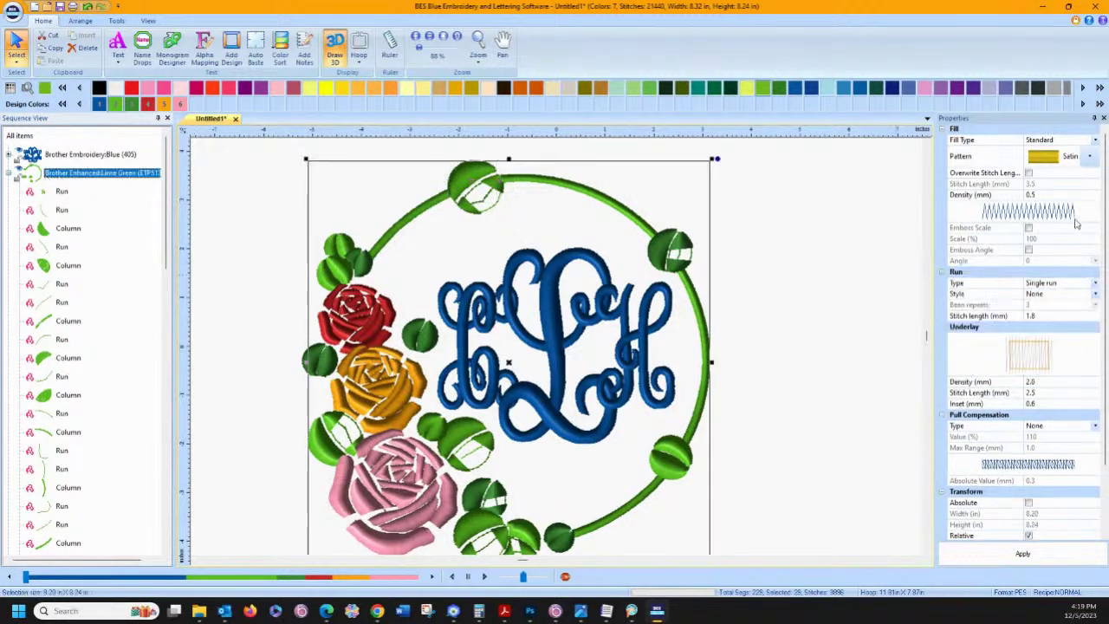
click(1088, 156)
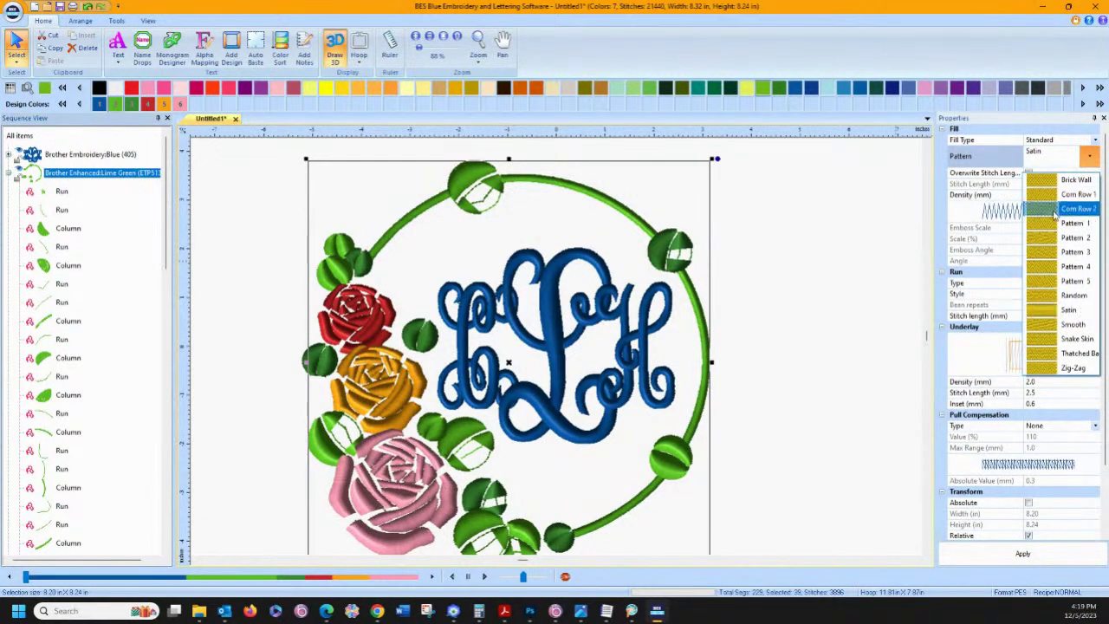
click(1074, 266)
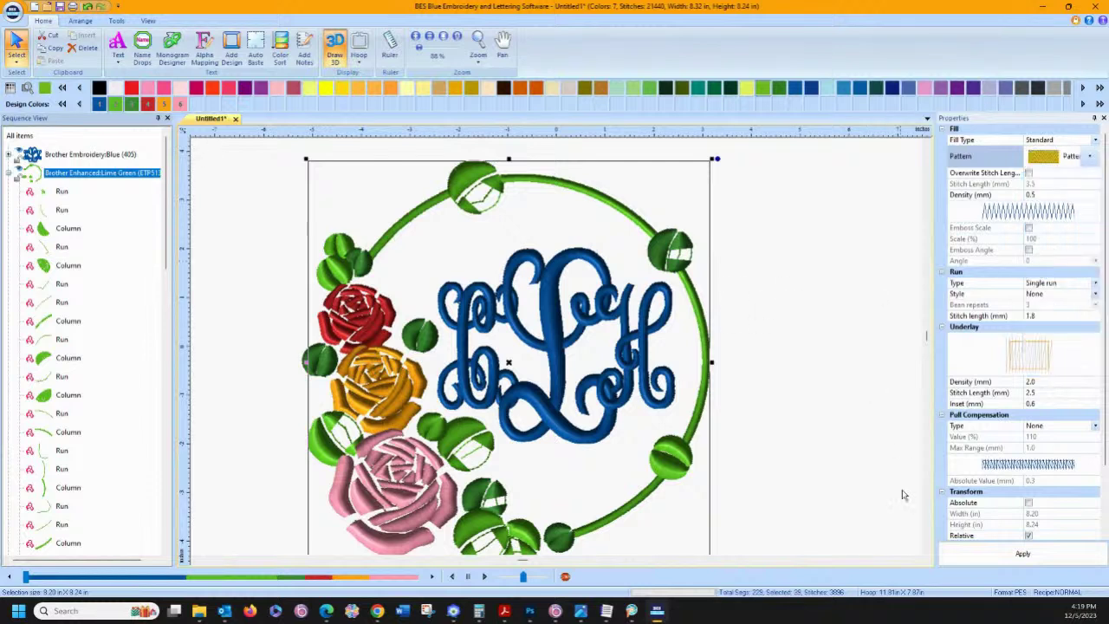
click(1022, 553)
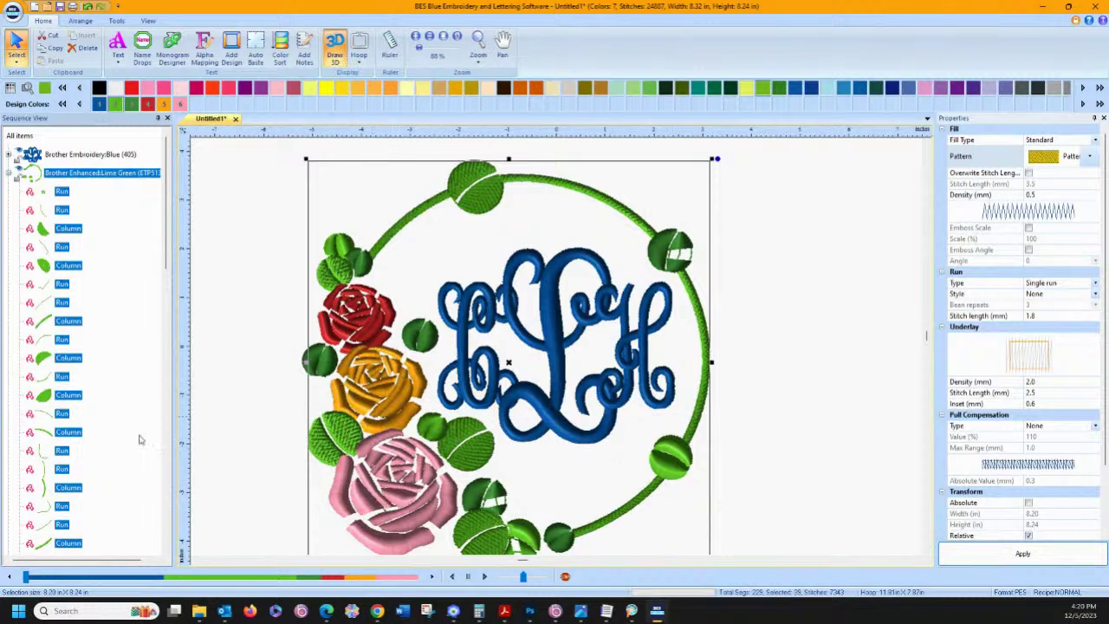
Step: Collapse the first Lime Green group and apply the Pattern 4 fill to the entire Moss Green group
click(10, 174)
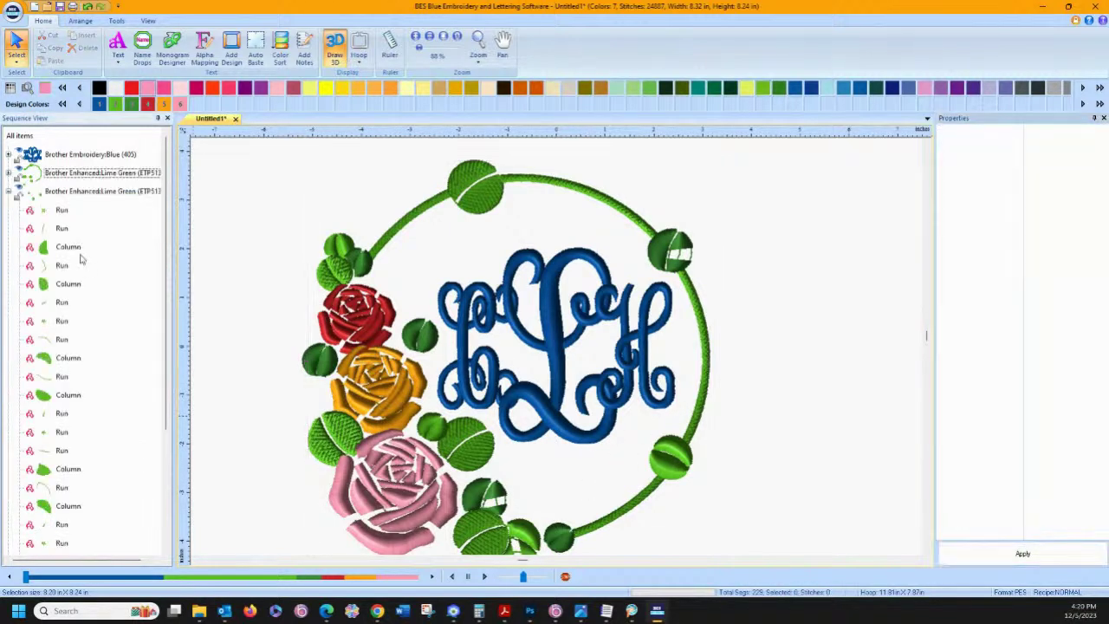
scroll(80, 321, down, 5)
click(64, 488)
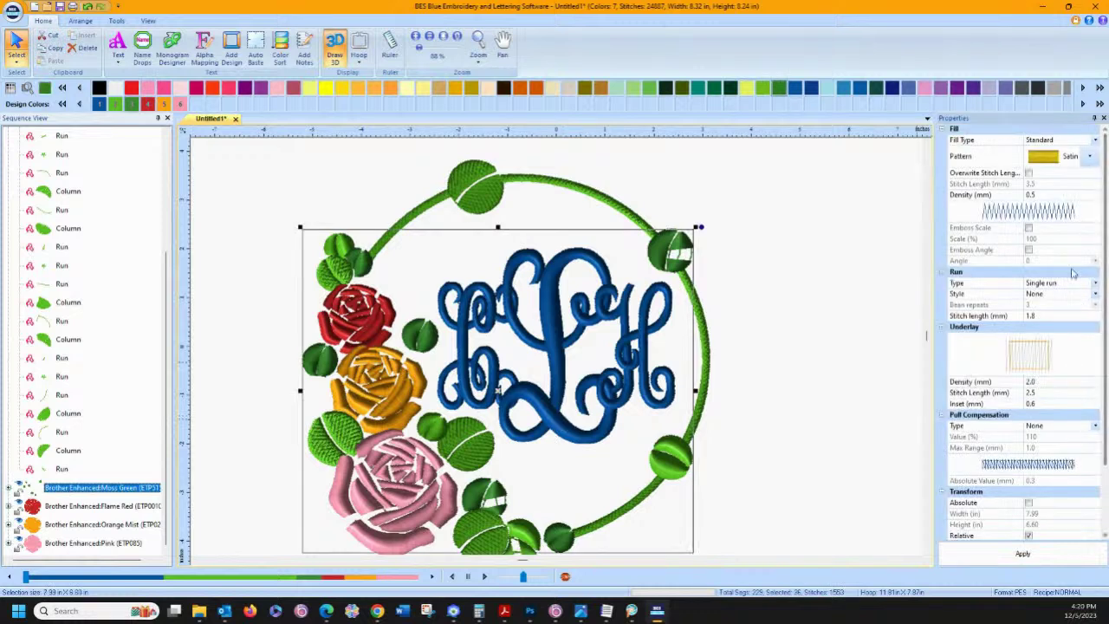
click(1089, 156)
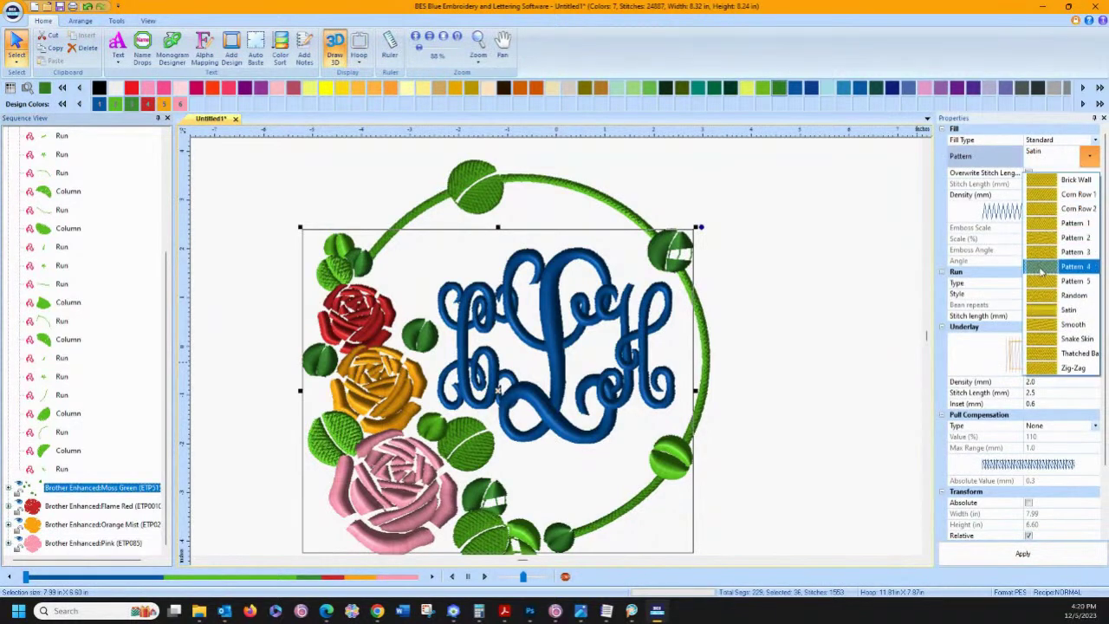
click(1061, 266)
click(1005, 567)
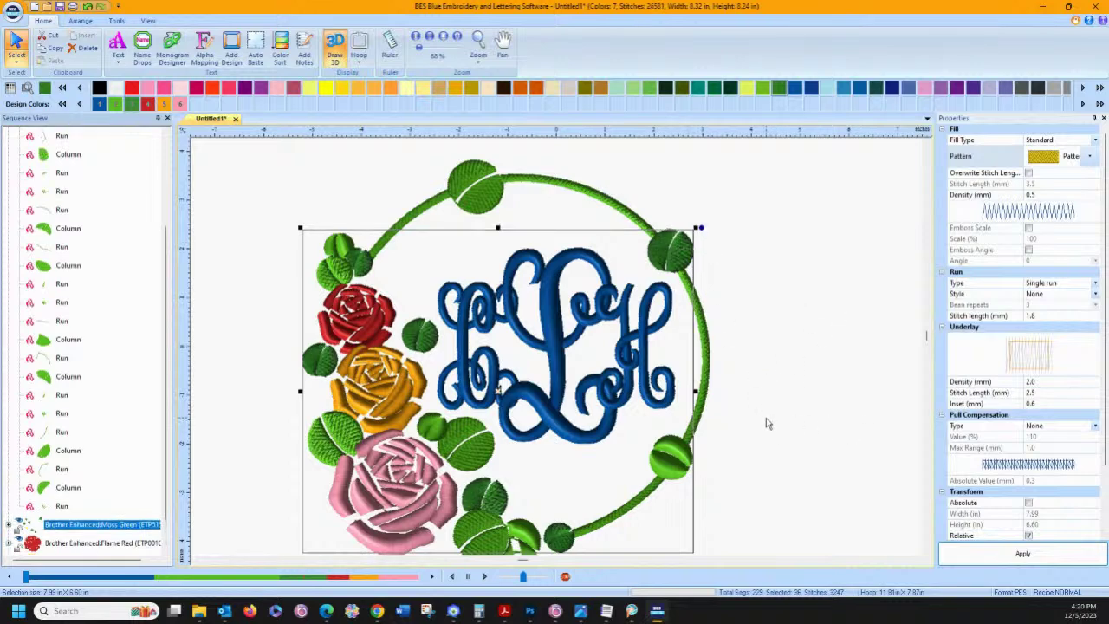
Step: Collapse the second Lime Green group, apply the Pattern 2 fill to the whole group, and deselect it
scroll(765, 422, down, 1)
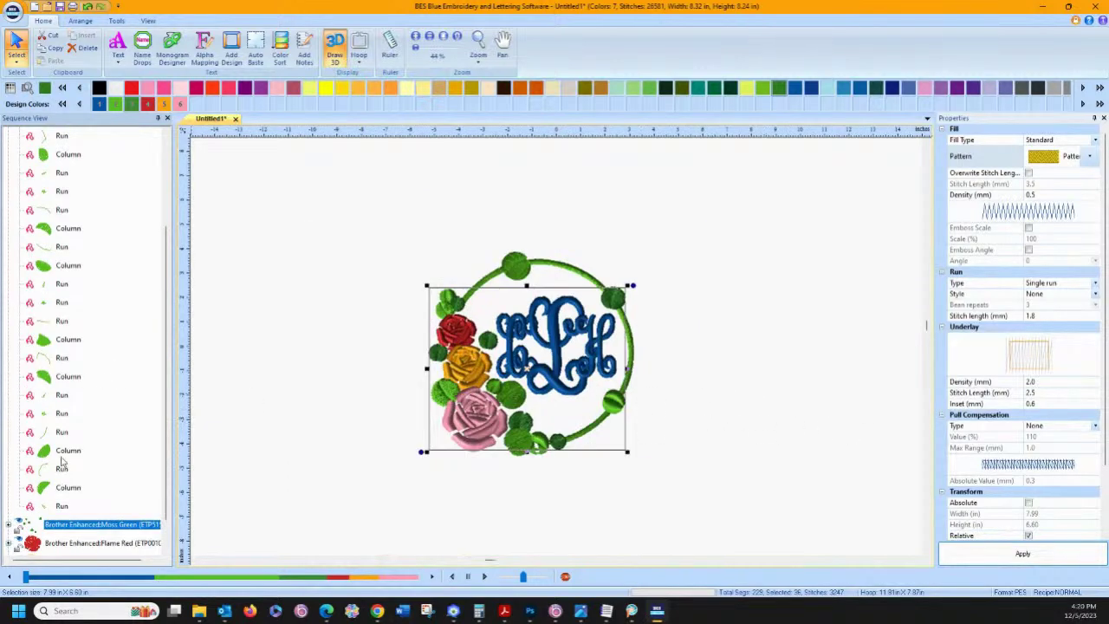
scroll(64, 461, down, 1)
scroll(54, 391, up, 10)
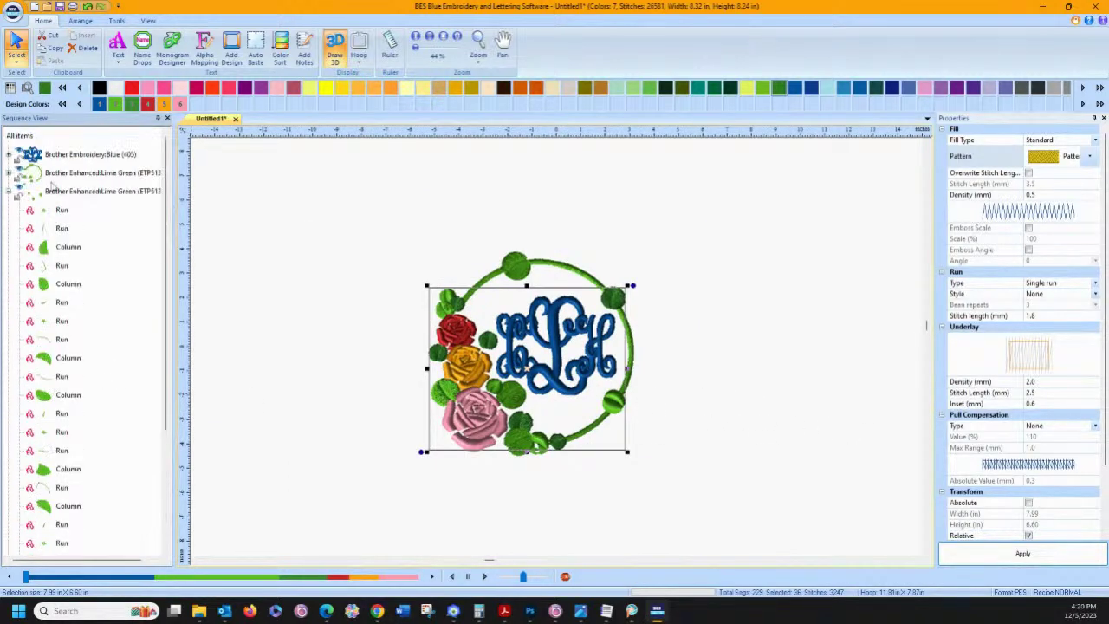
click(9, 191)
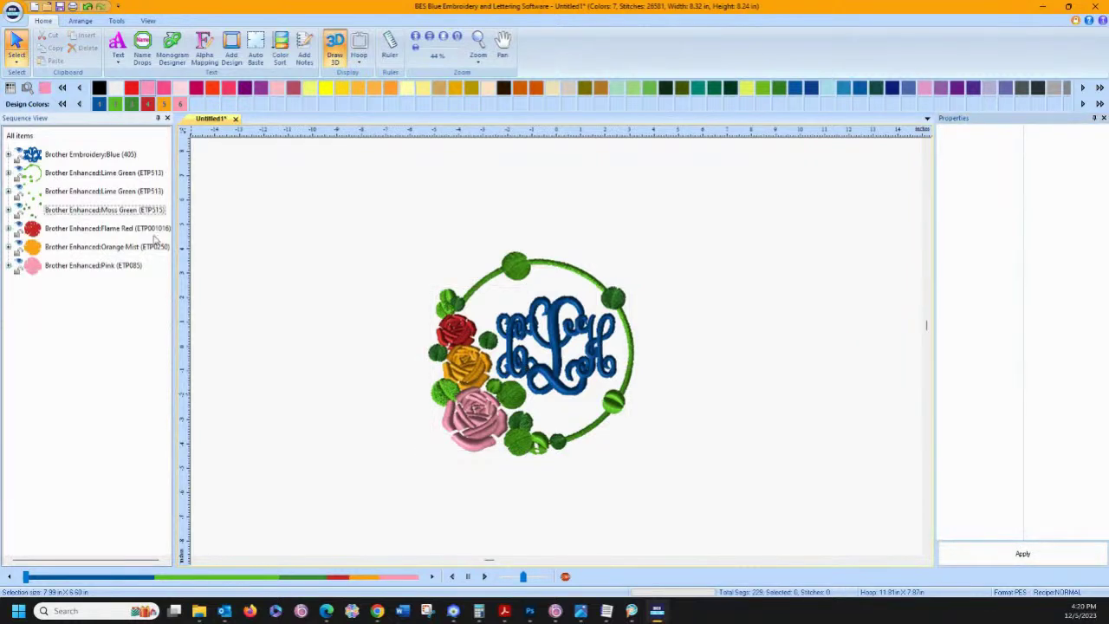
click(80, 191)
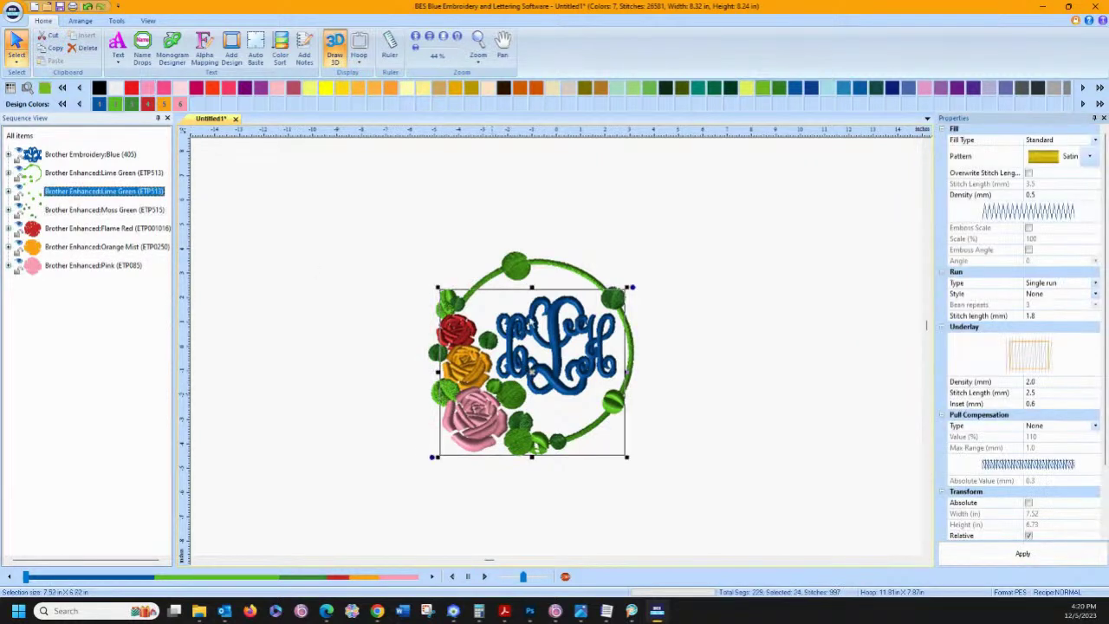
click(1088, 157)
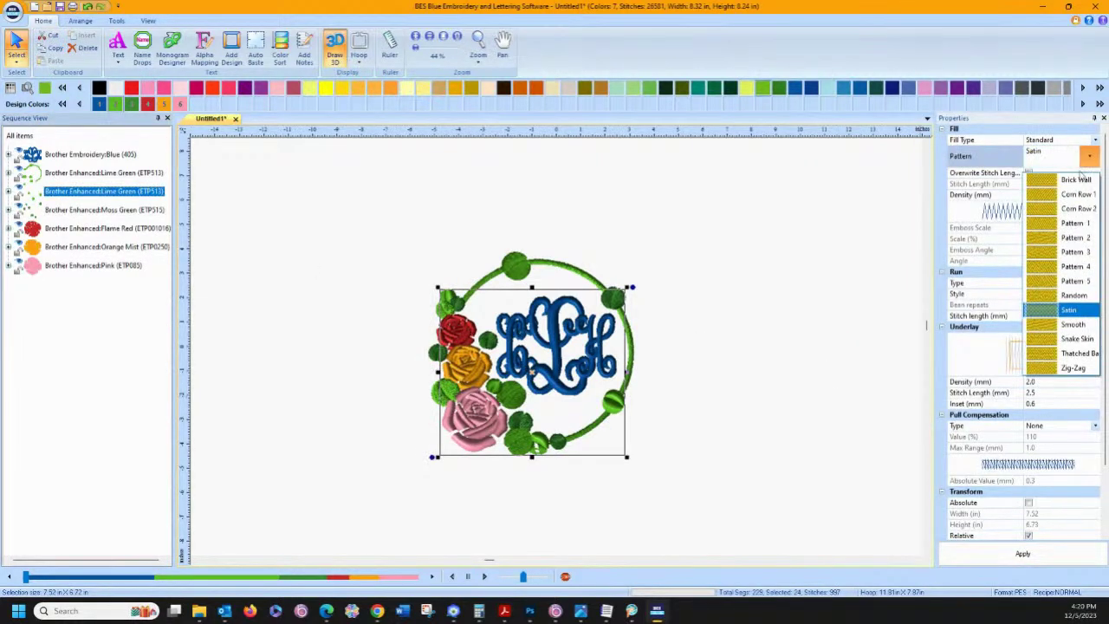
click(1068, 235)
click(1023, 554)
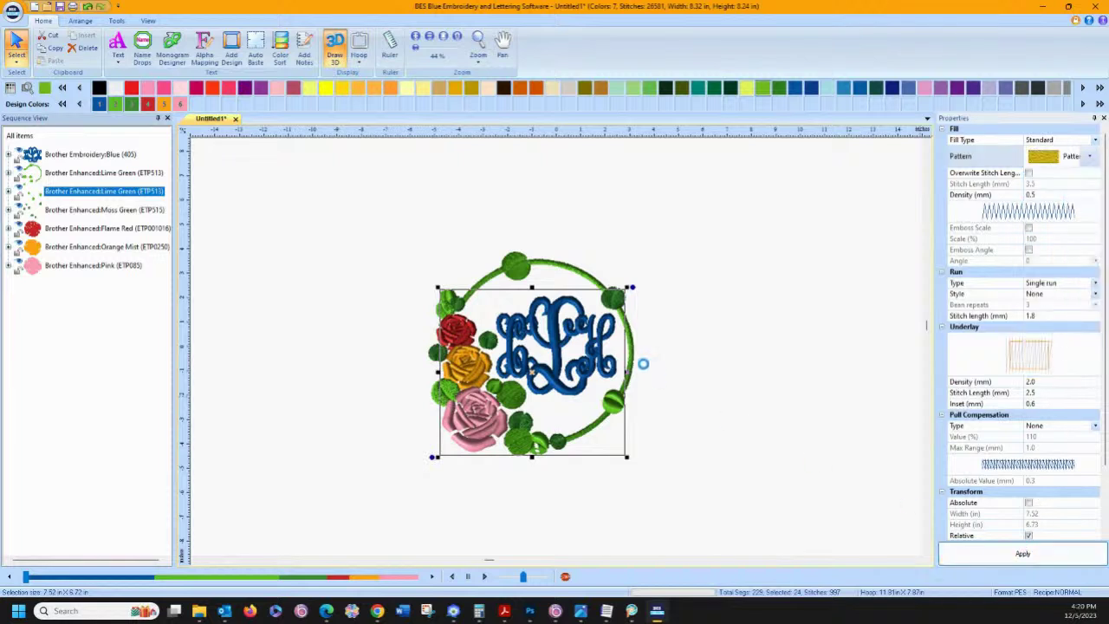
click(792, 397)
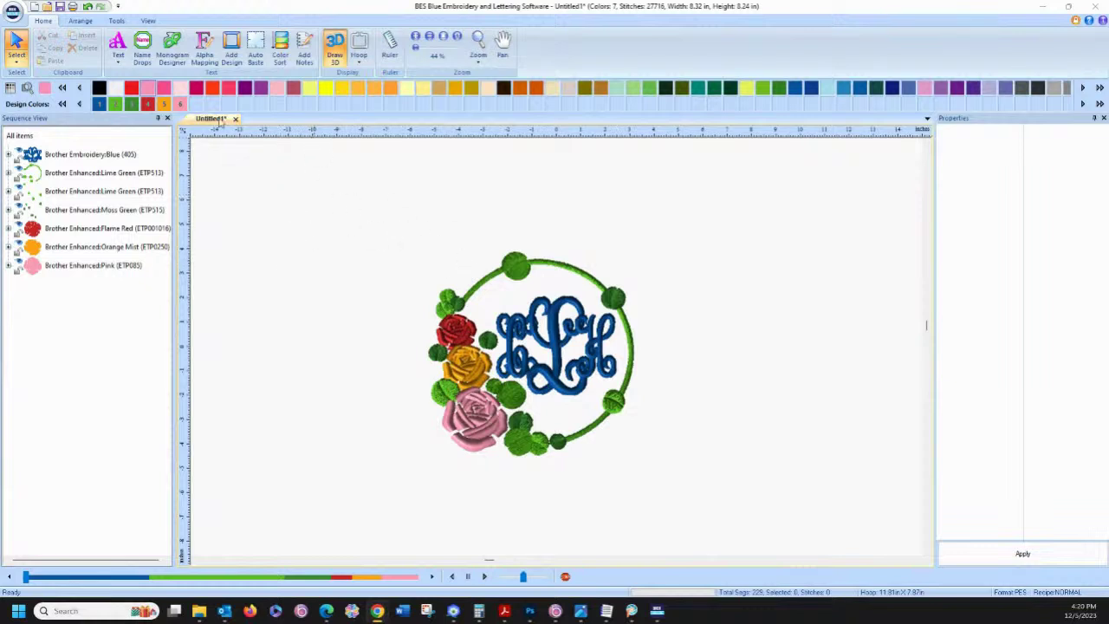
Step: Delete the framed monogram design and place the two-balloon design from the Accents folder on the empty canvas
drag(388, 215, 693, 498)
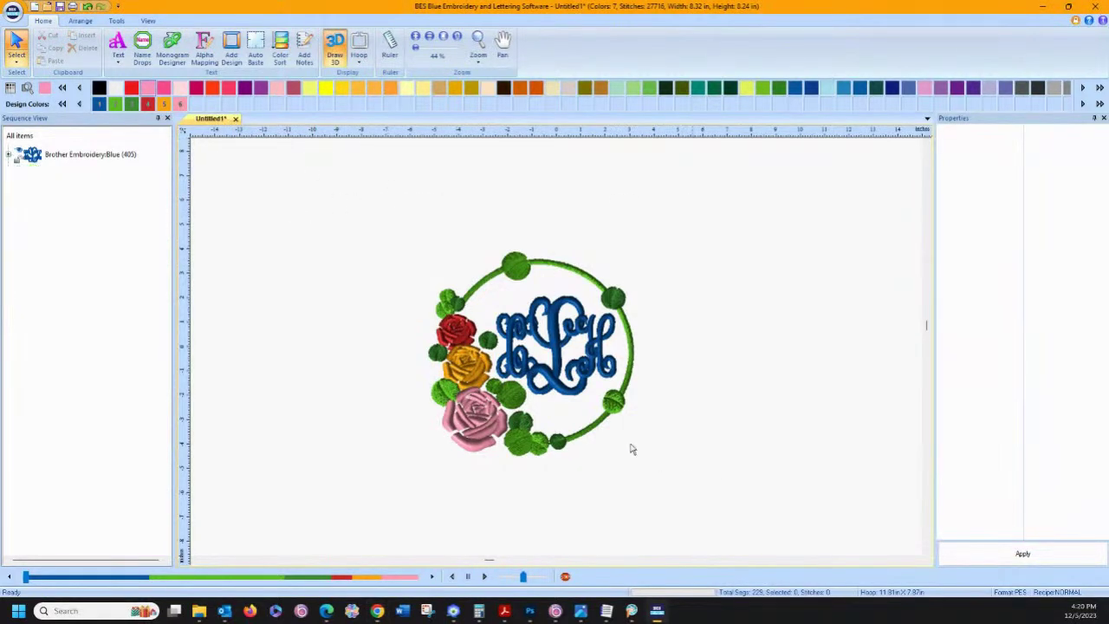
click(232, 48)
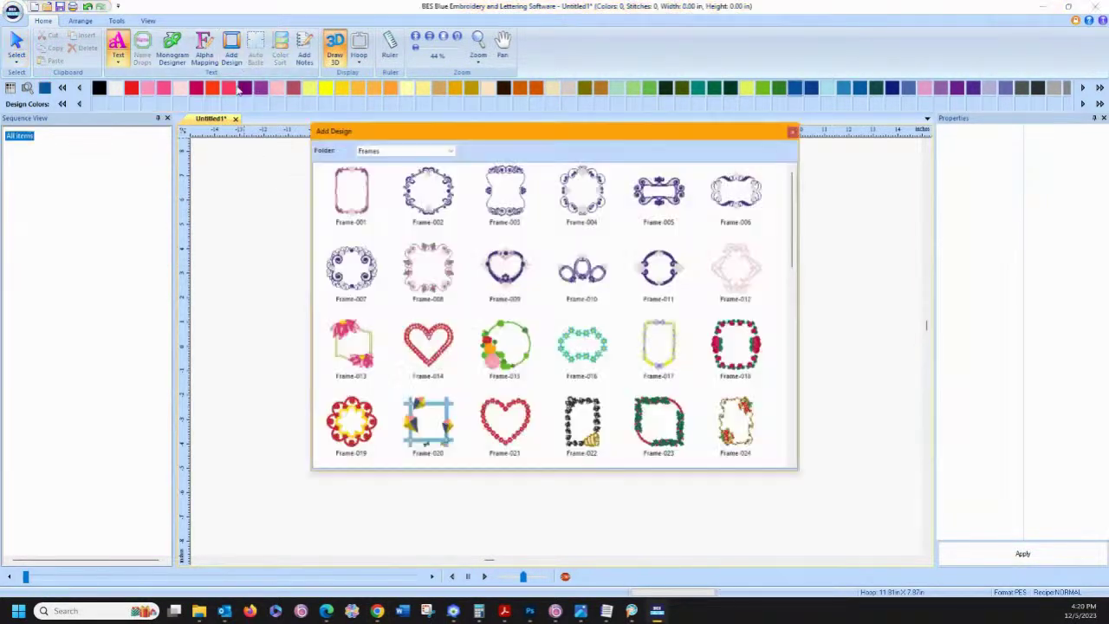
click(421, 152)
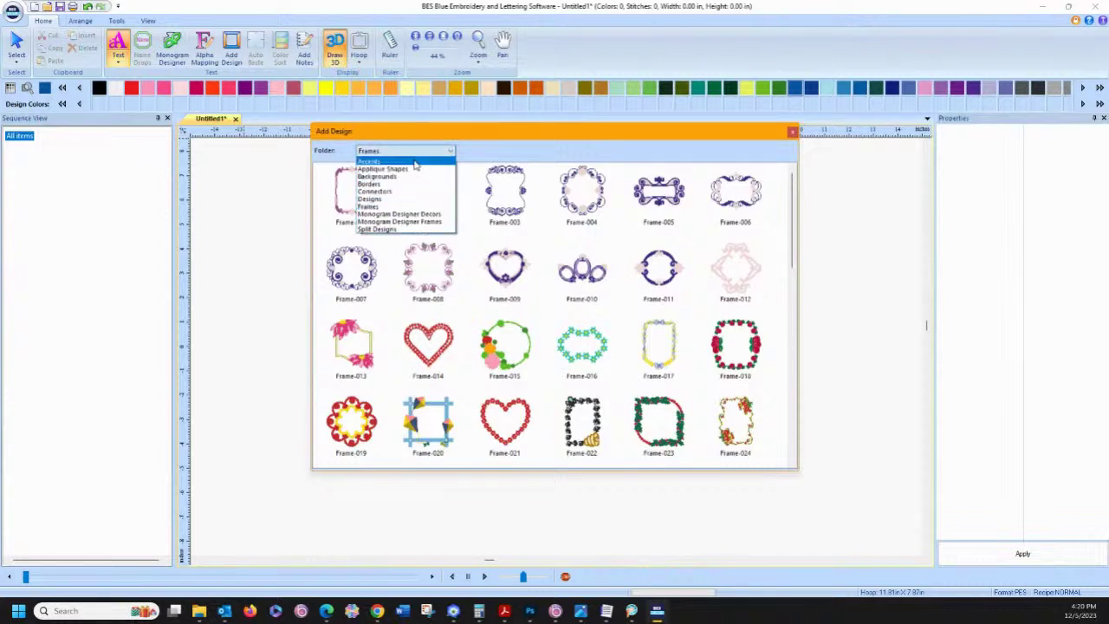
click(407, 162)
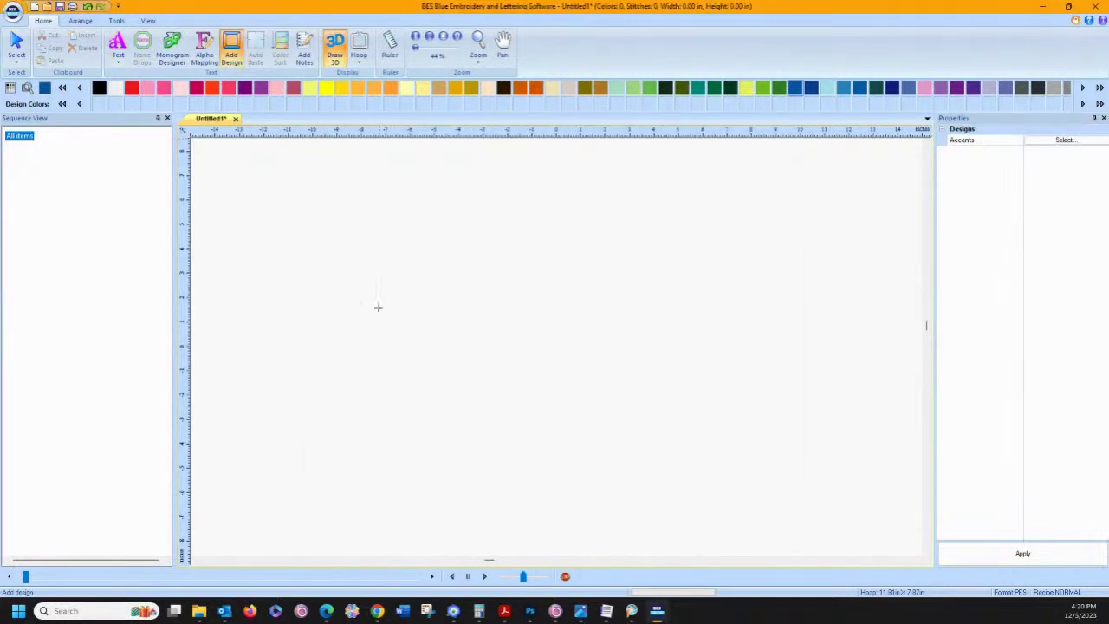
double_click(428, 192)
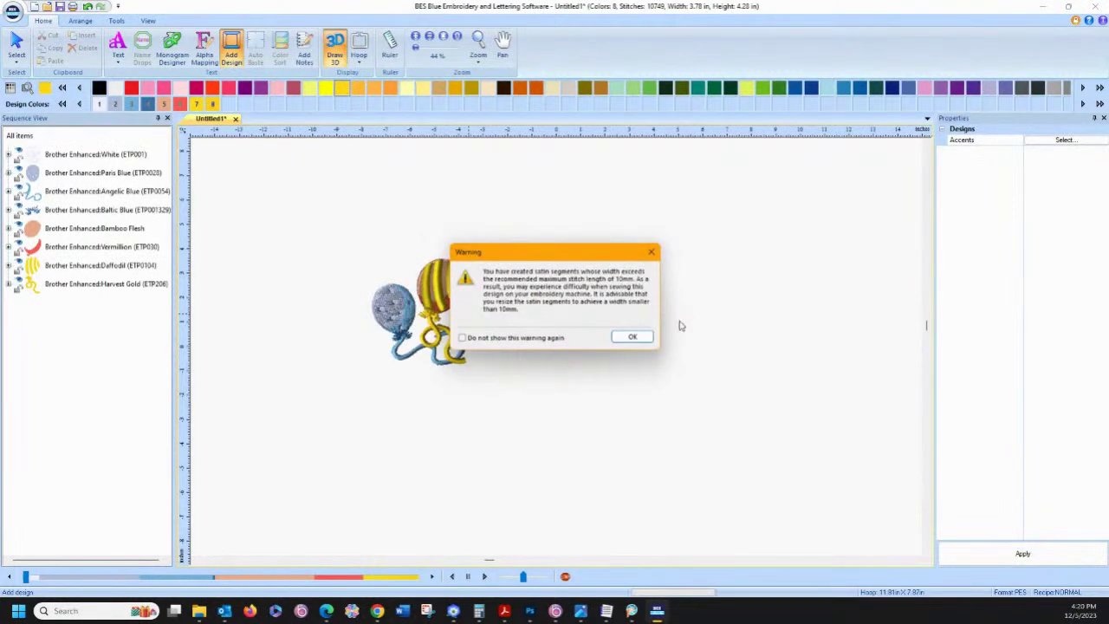
click(633, 337)
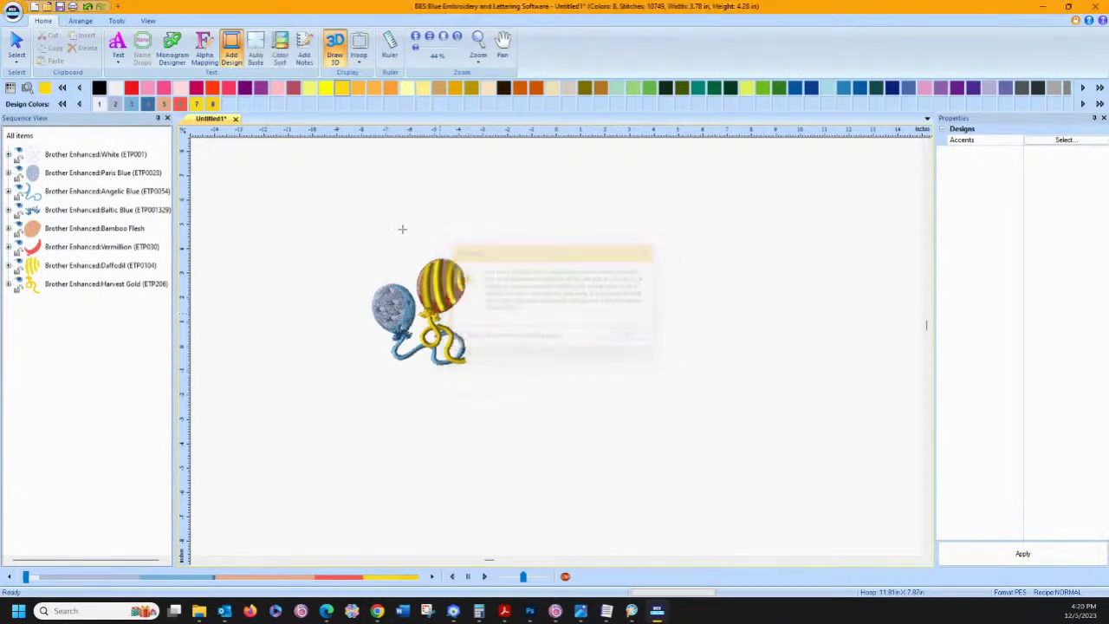
Step: Undo the balloon placement and place the design again at about 1.38 by 1.50 in, centred in the hoop
click(88, 9)
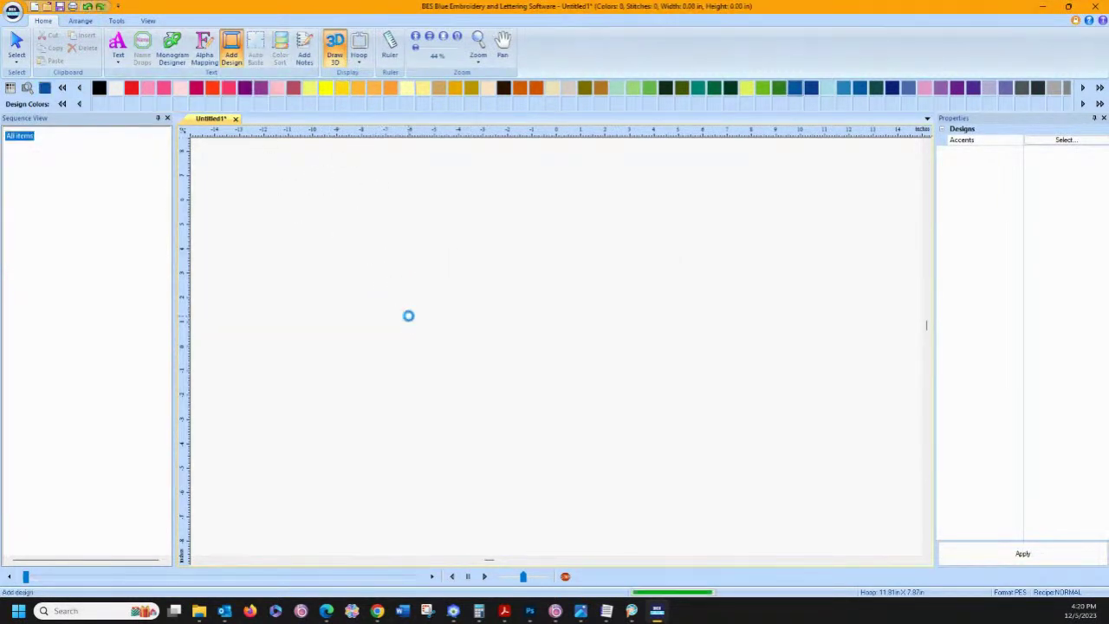
click(17, 48)
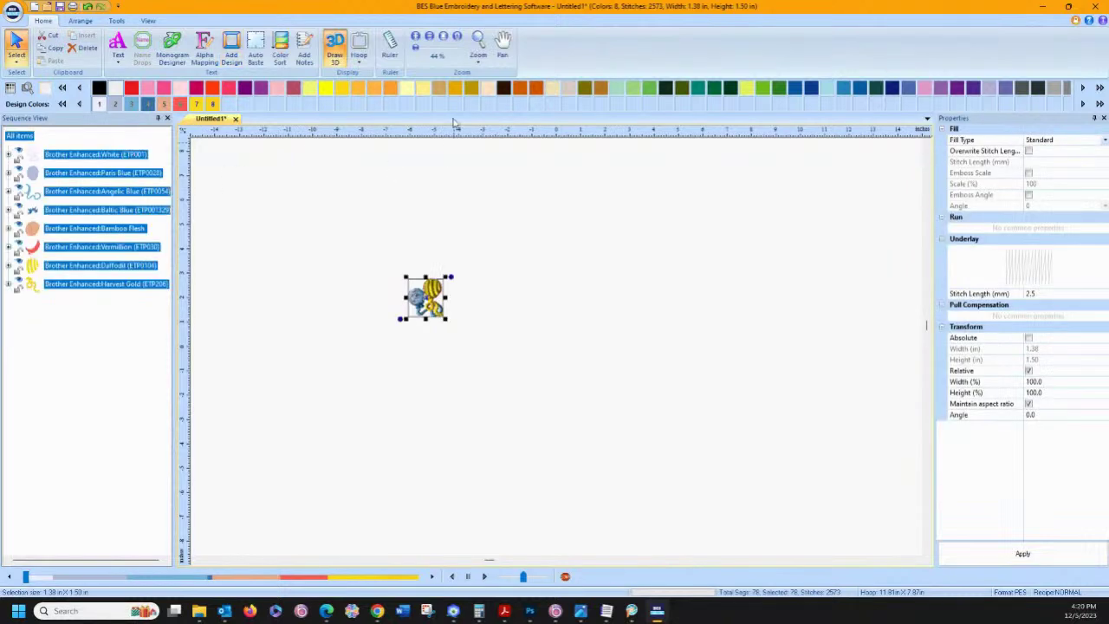
click(359, 43)
click(358, 44)
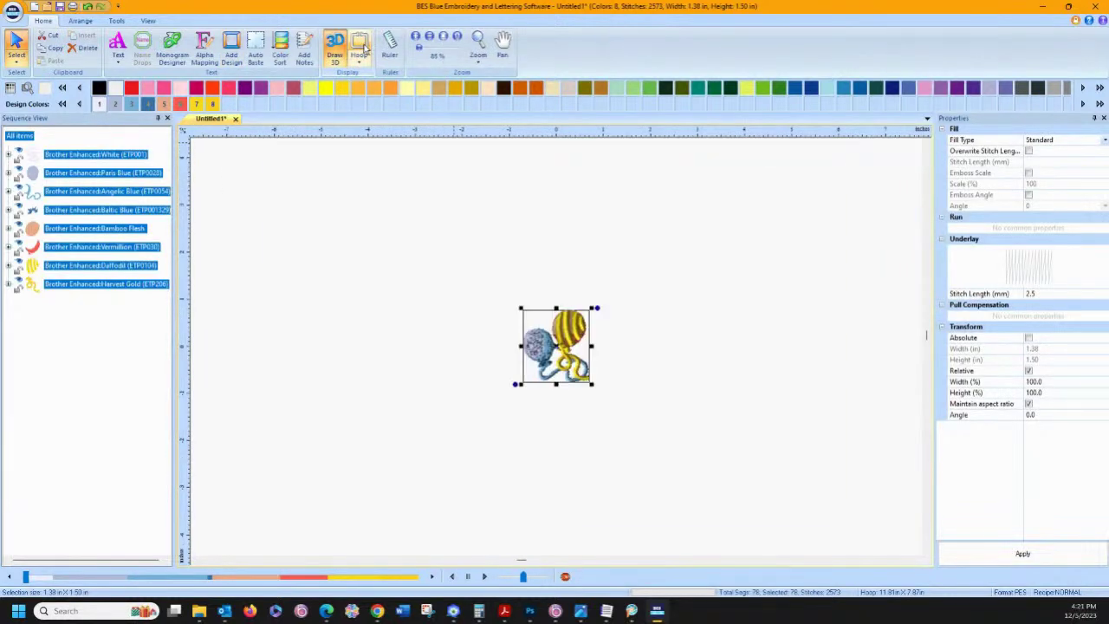
Step: Preview the balloons arranged along a CornerSharp path and cancel the arrangement
click(116, 21)
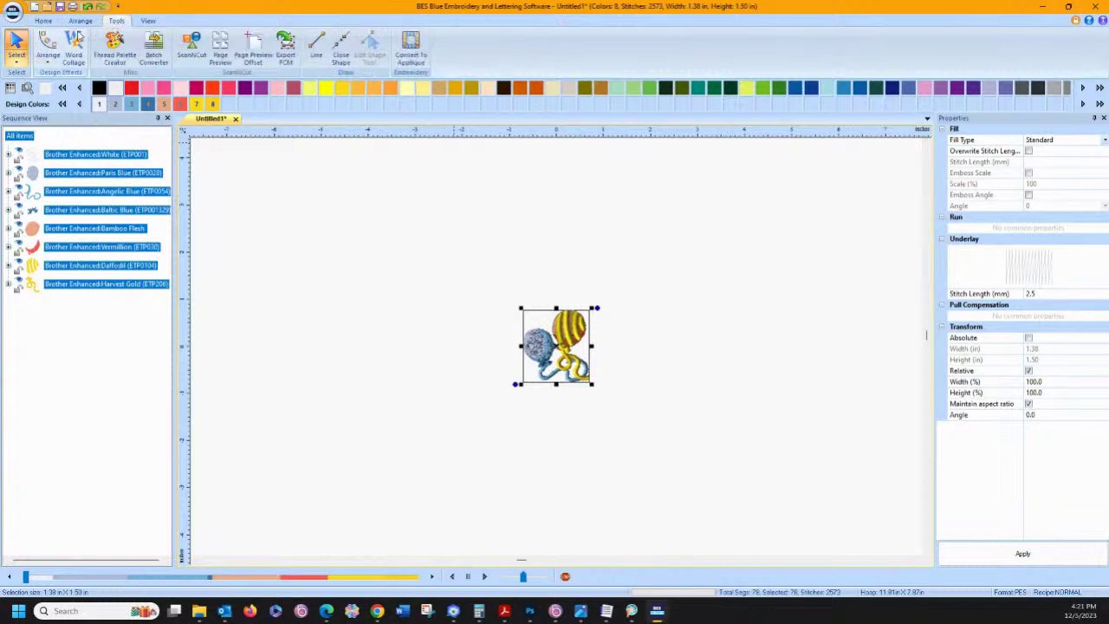
click(48, 59)
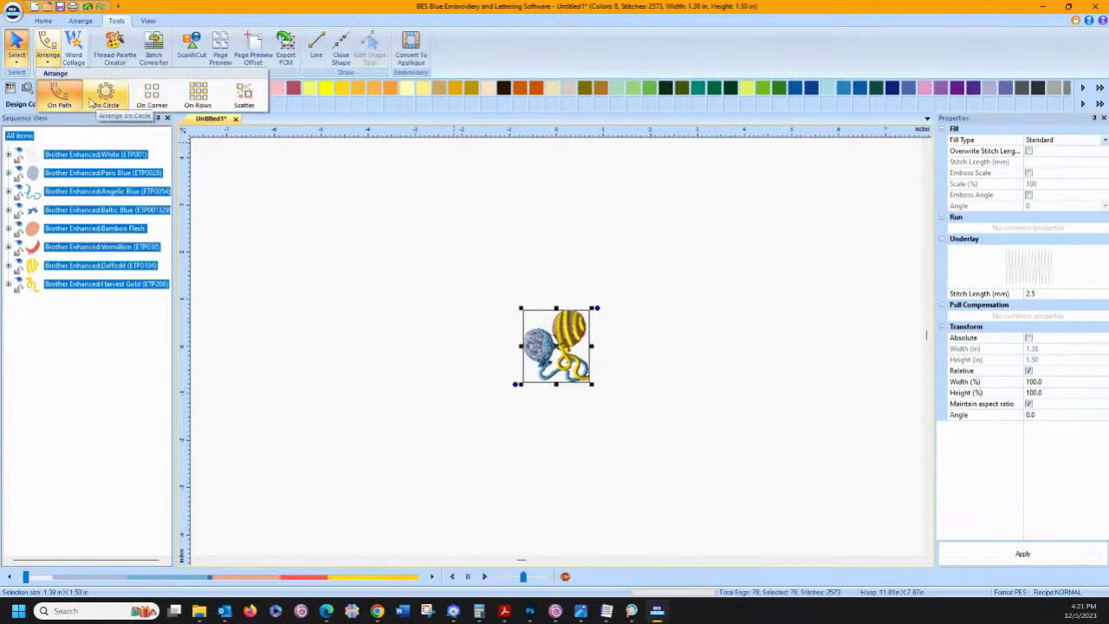
click(105, 97)
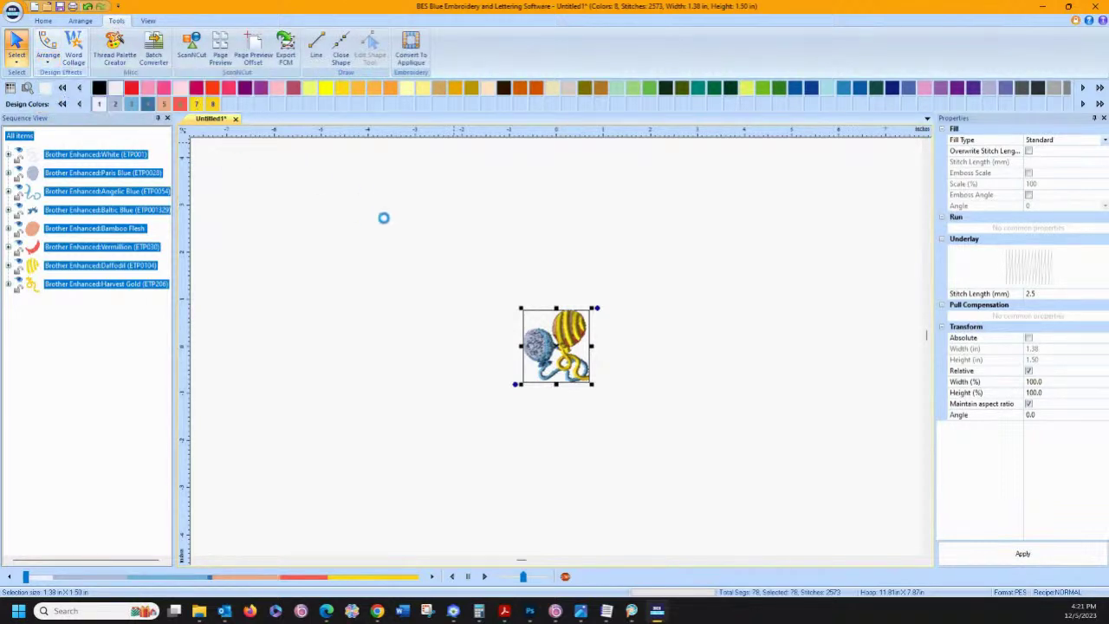
click(465, 184)
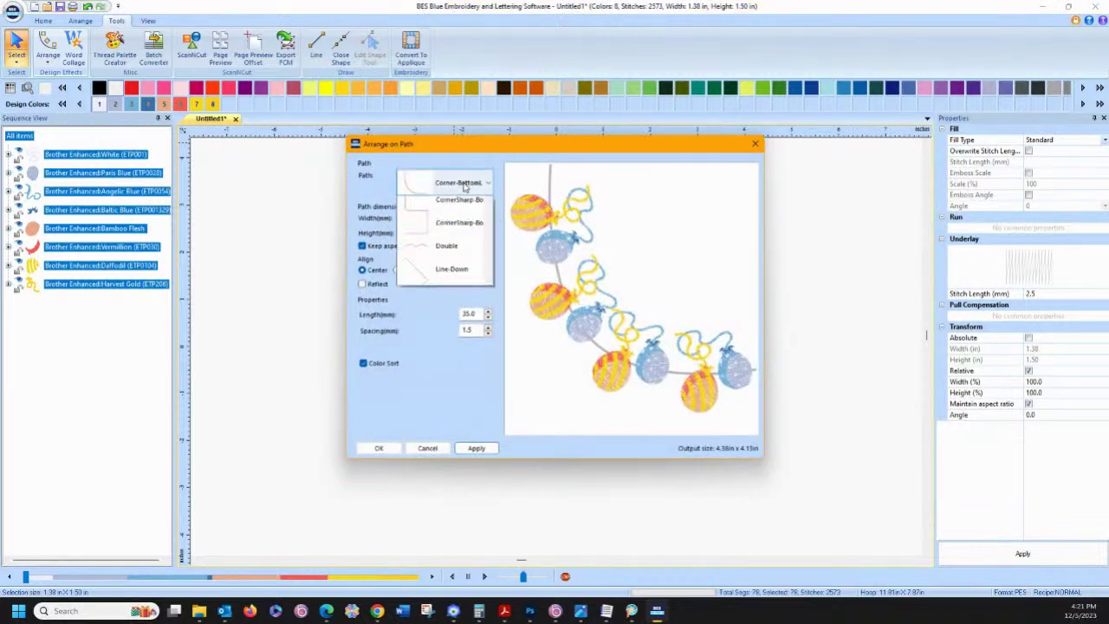
click(446, 332)
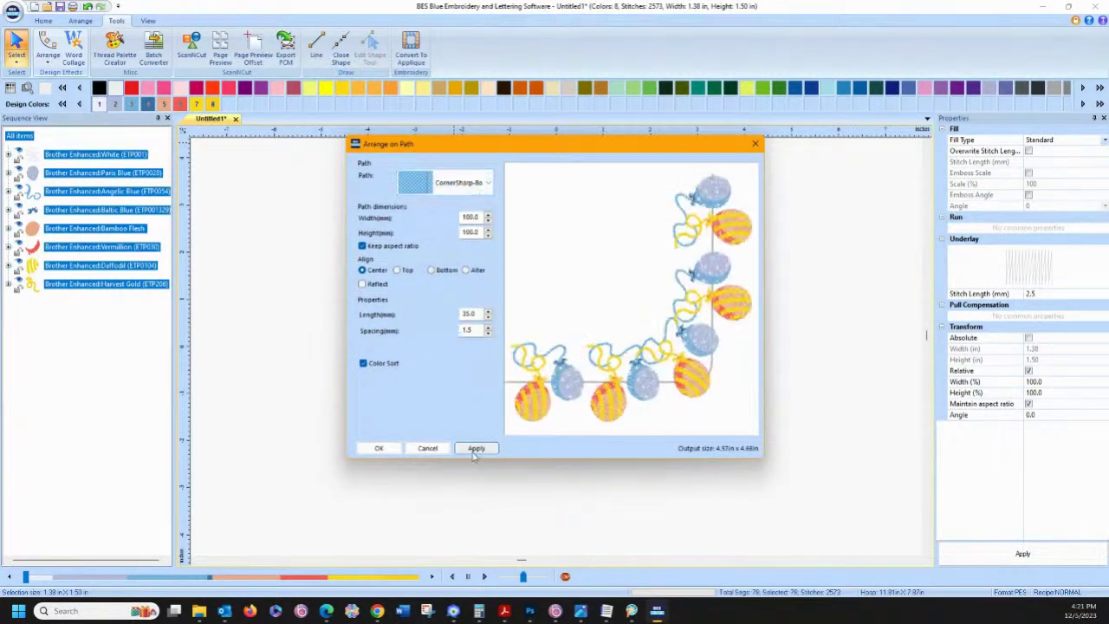
click(427, 448)
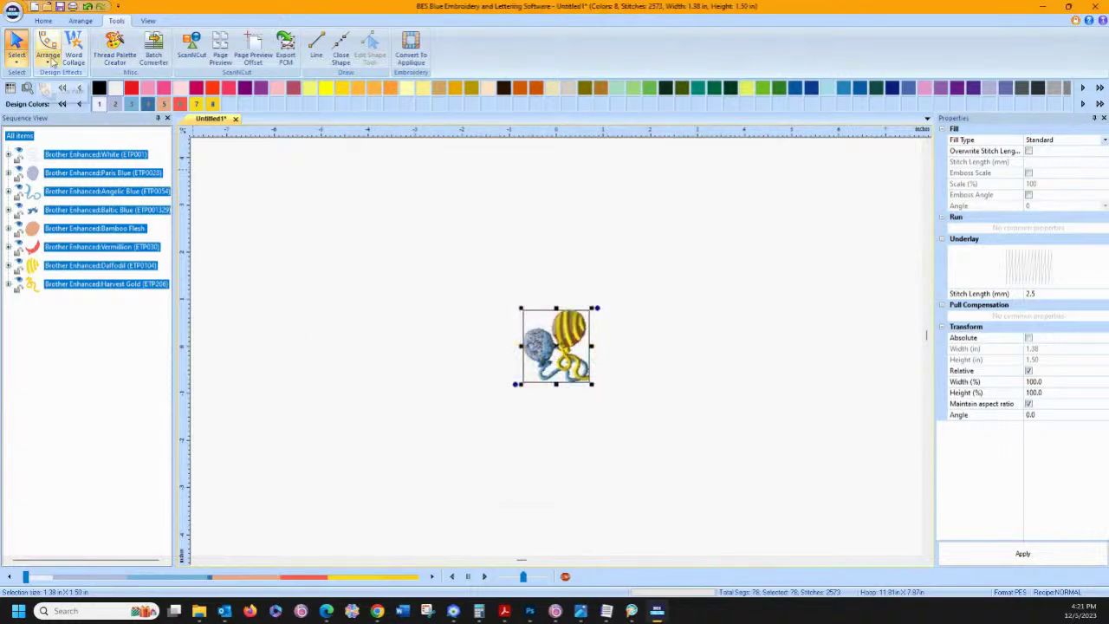
Step: Arrange the balloon design on a circle with a count of 9 and Color Sort turned off
click(48, 56)
click(113, 93)
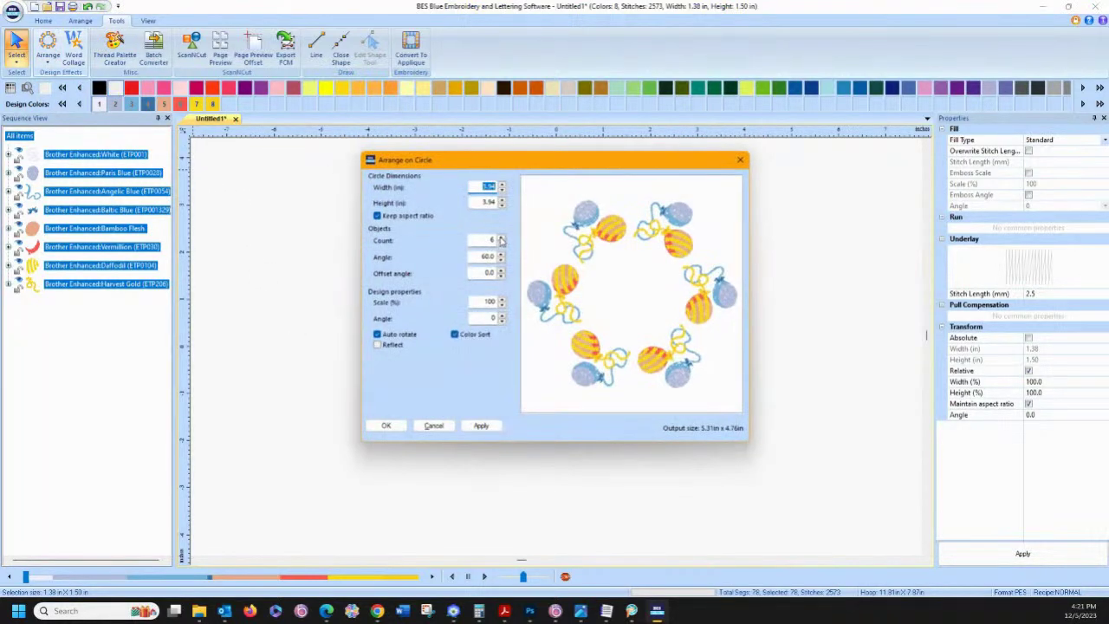
click(501, 237)
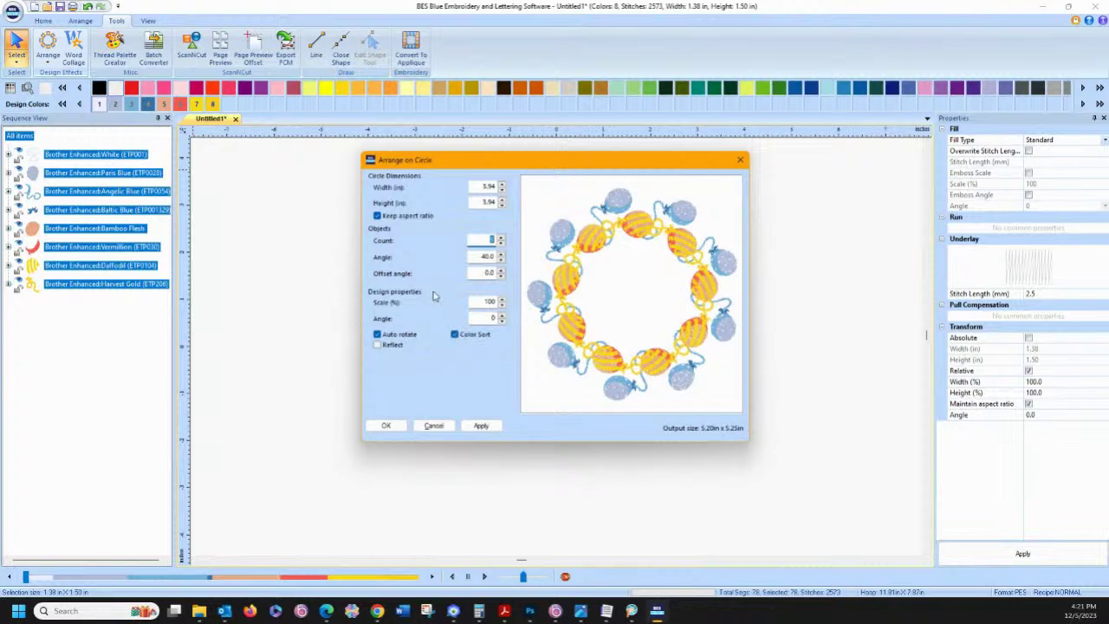
click(455, 335)
click(384, 426)
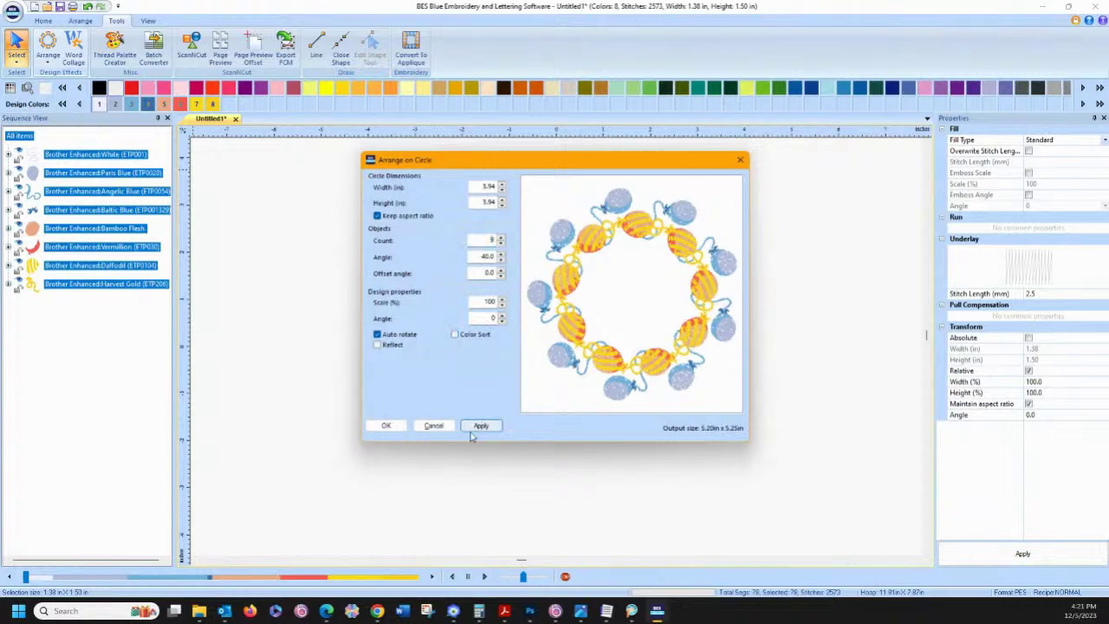
click(387, 426)
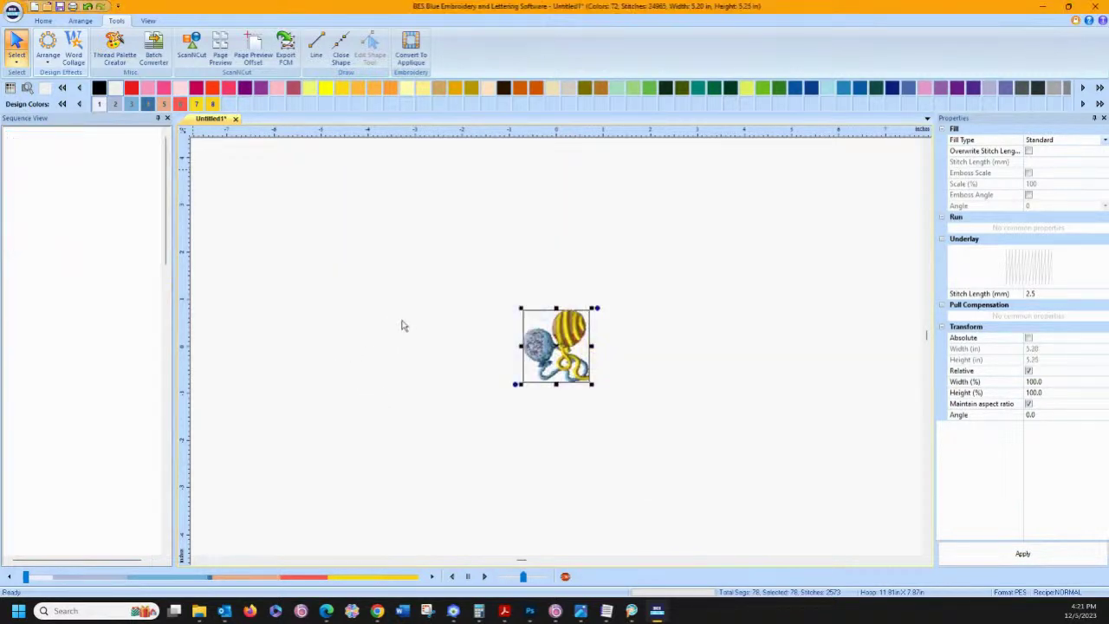
Step: Run Color Sort on the balloon circle and turn off the 3D display
click(42, 21)
click(279, 47)
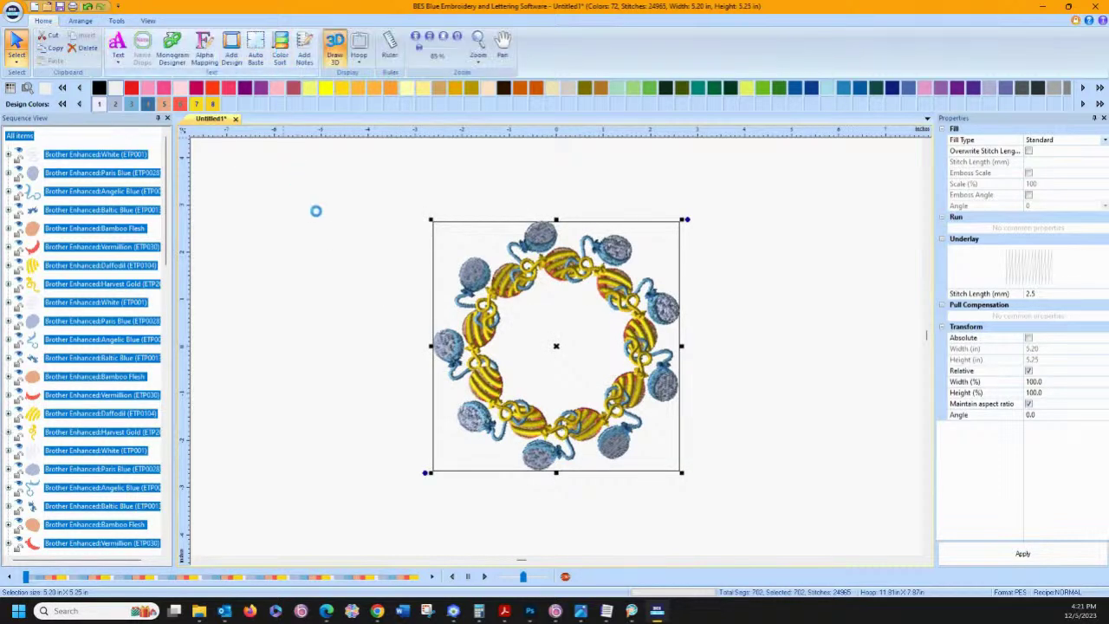
click(607, 330)
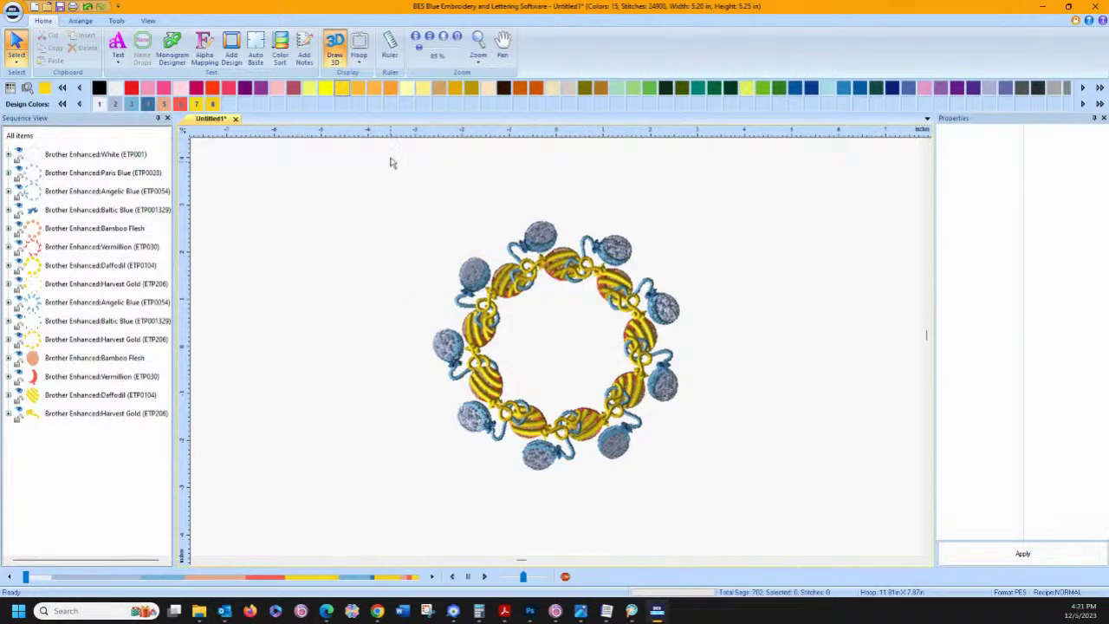
click(334, 48)
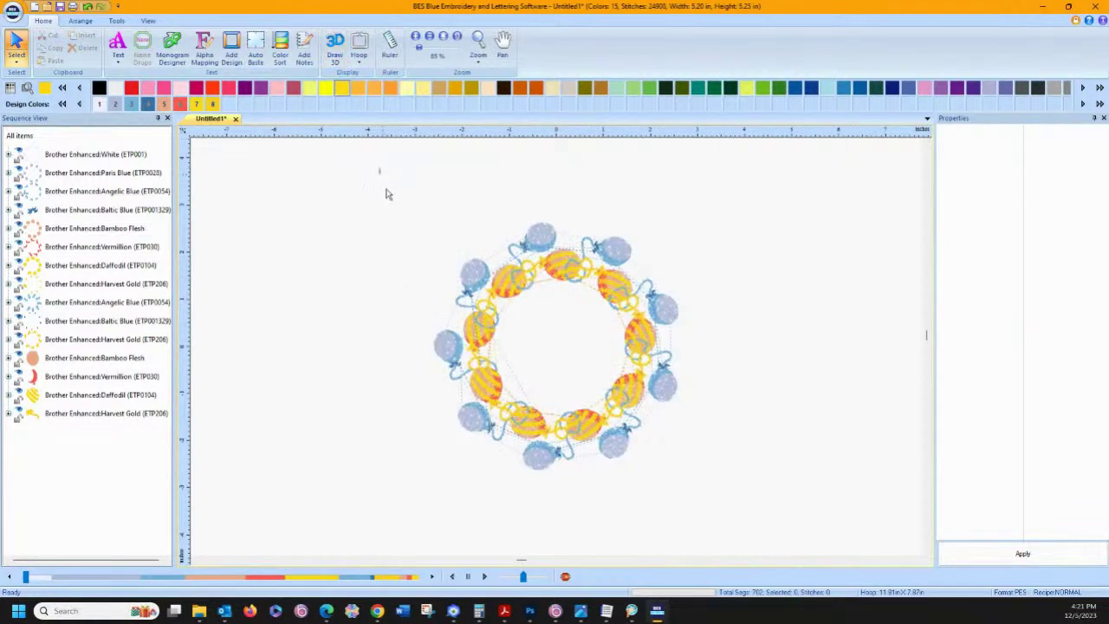
Step: Delete the whole balloon circle, and look through the Monogram Designer's letter layouts before cancelling it
drag(386, 194, 713, 510)
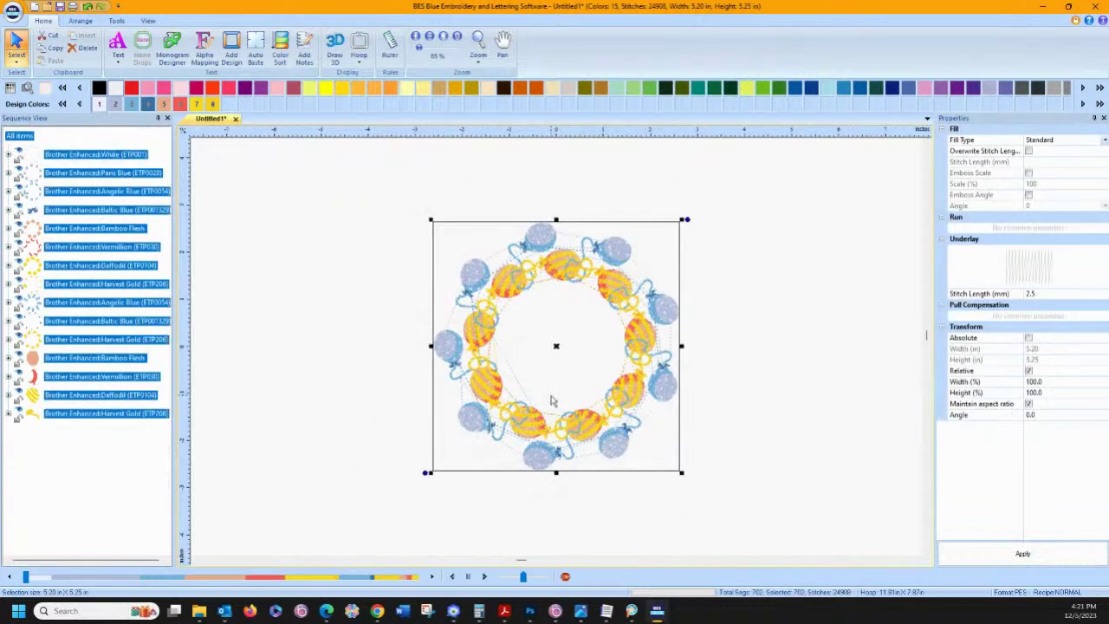
key(Delete)
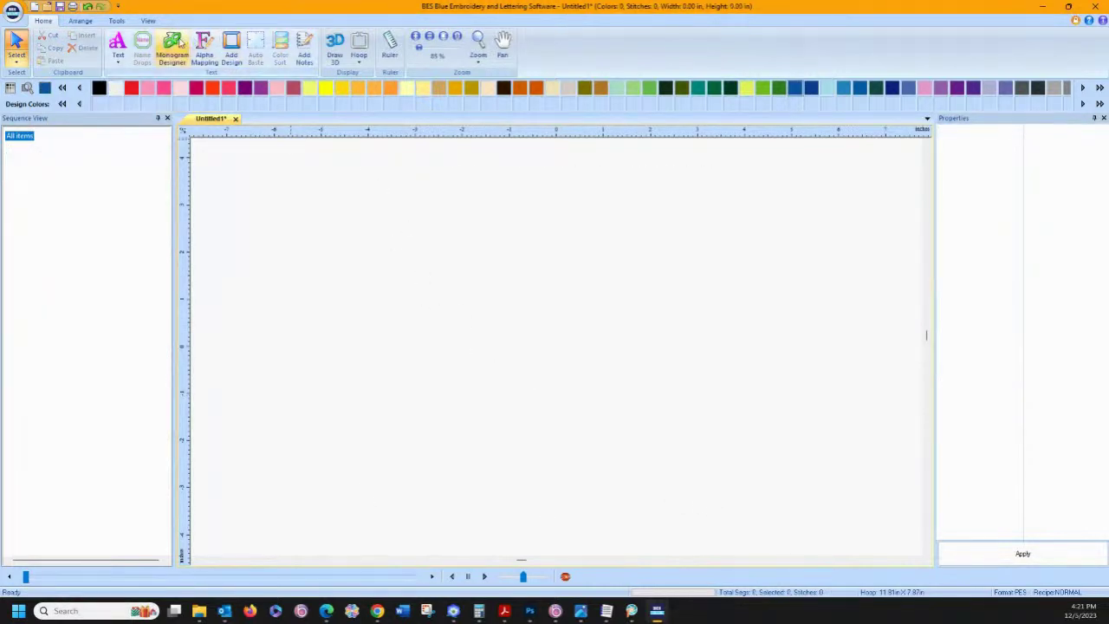
click(173, 48)
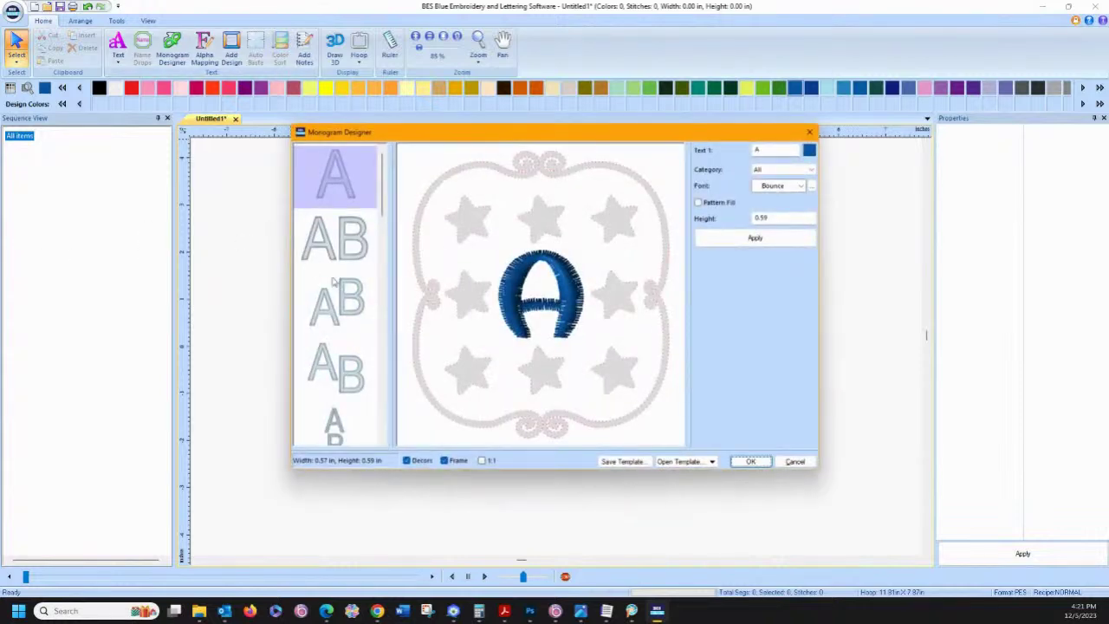
drag(386, 215, 380, 422)
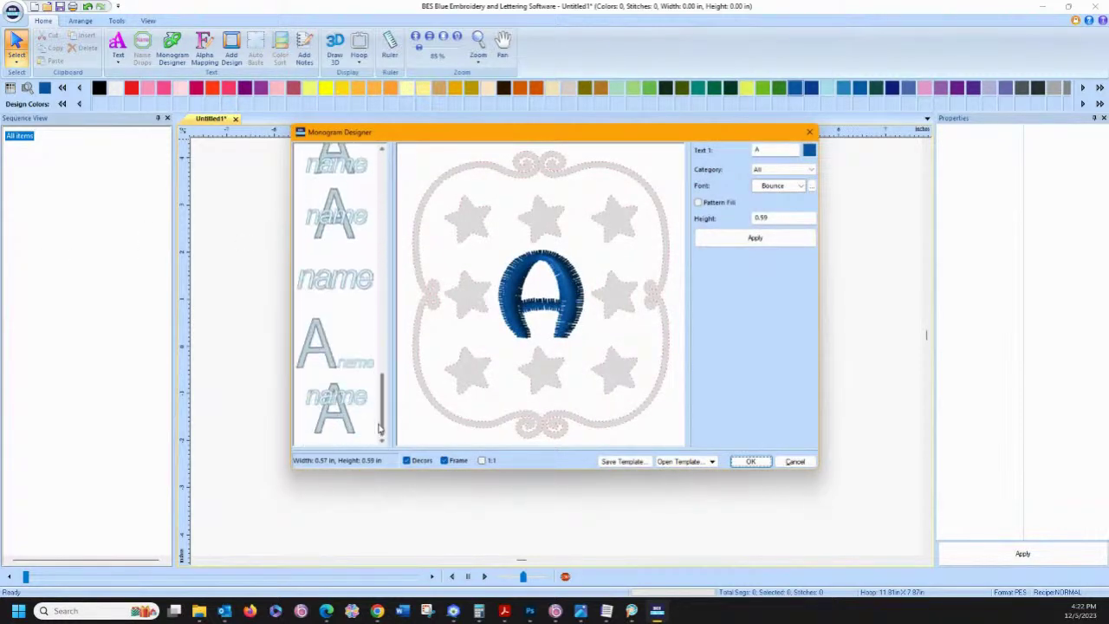
click(791, 462)
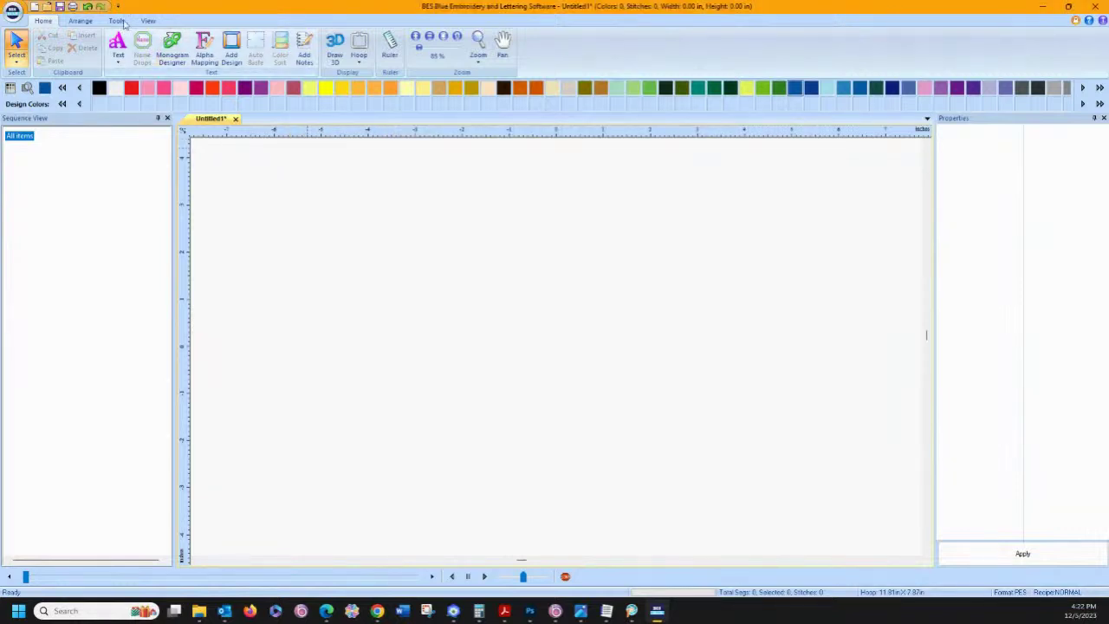
Step: Create a Monogram text object with the letters CLH on the empty canvas and select it
click(119, 63)
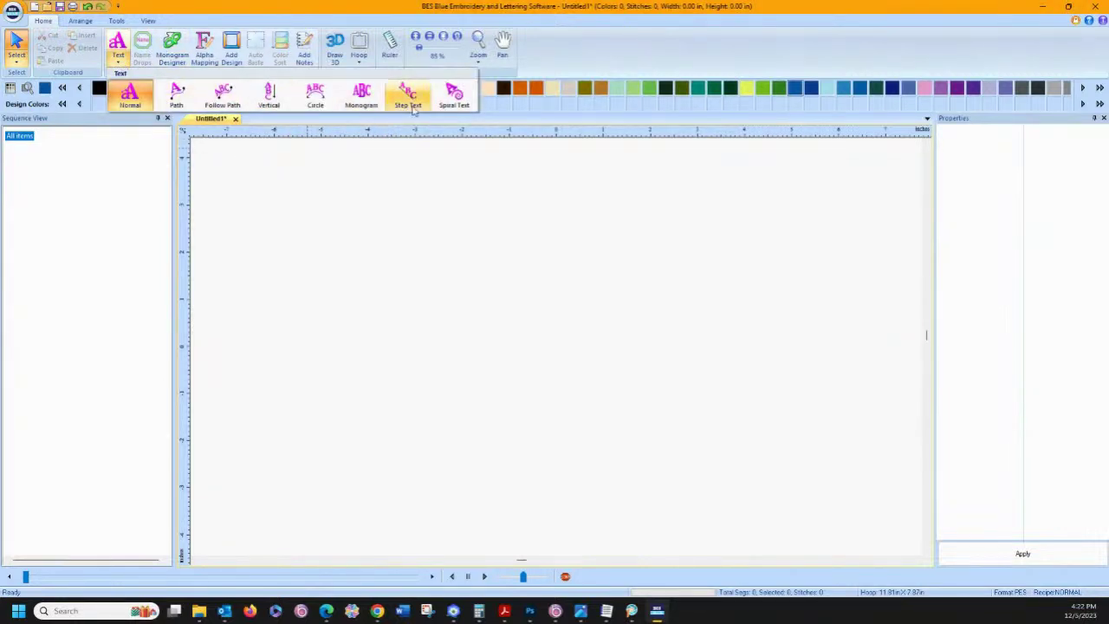
click(368, 104)
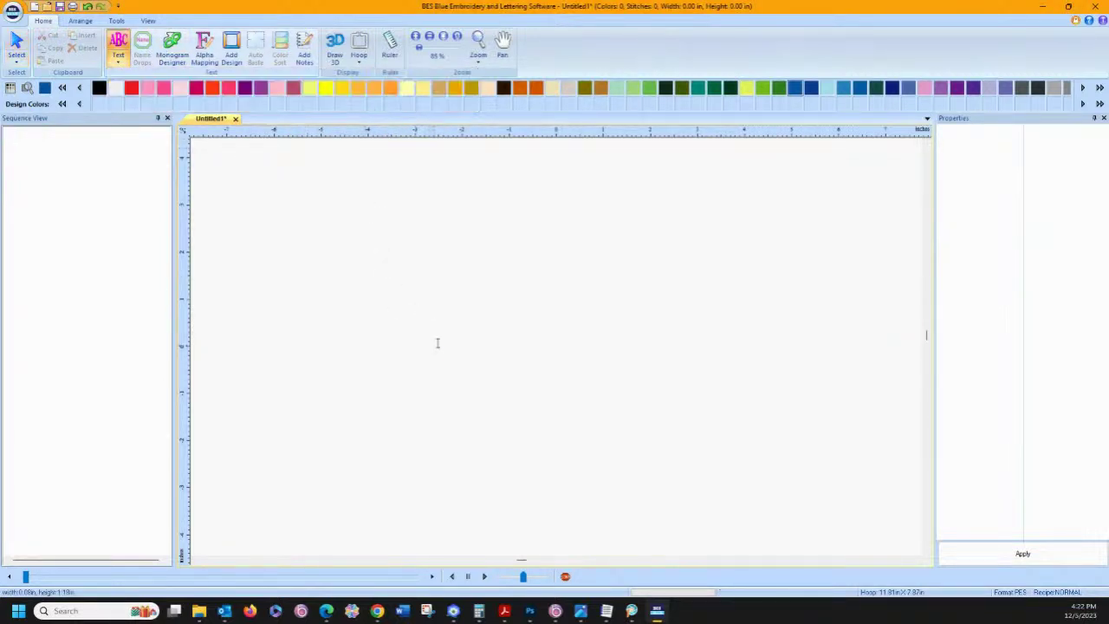
click(435, 342)
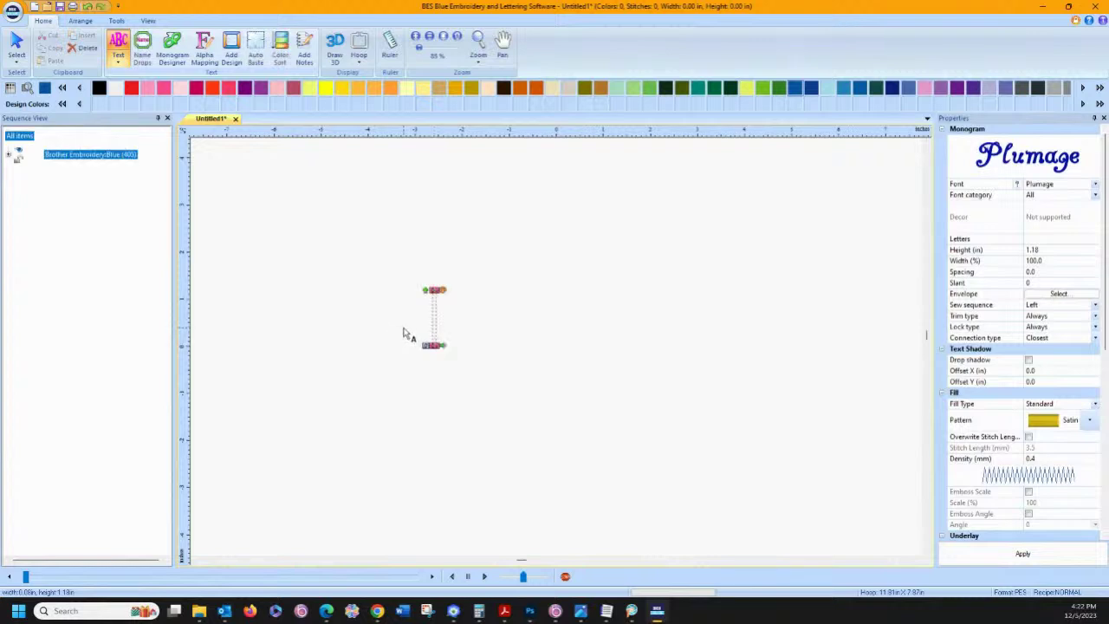
text(CLH)
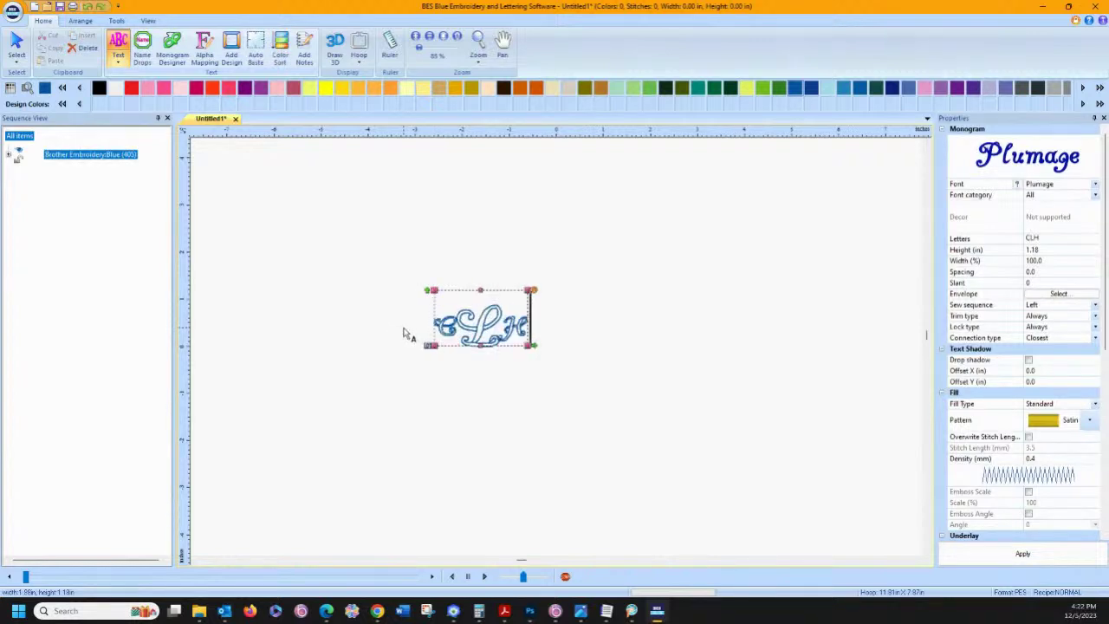
key(Return)
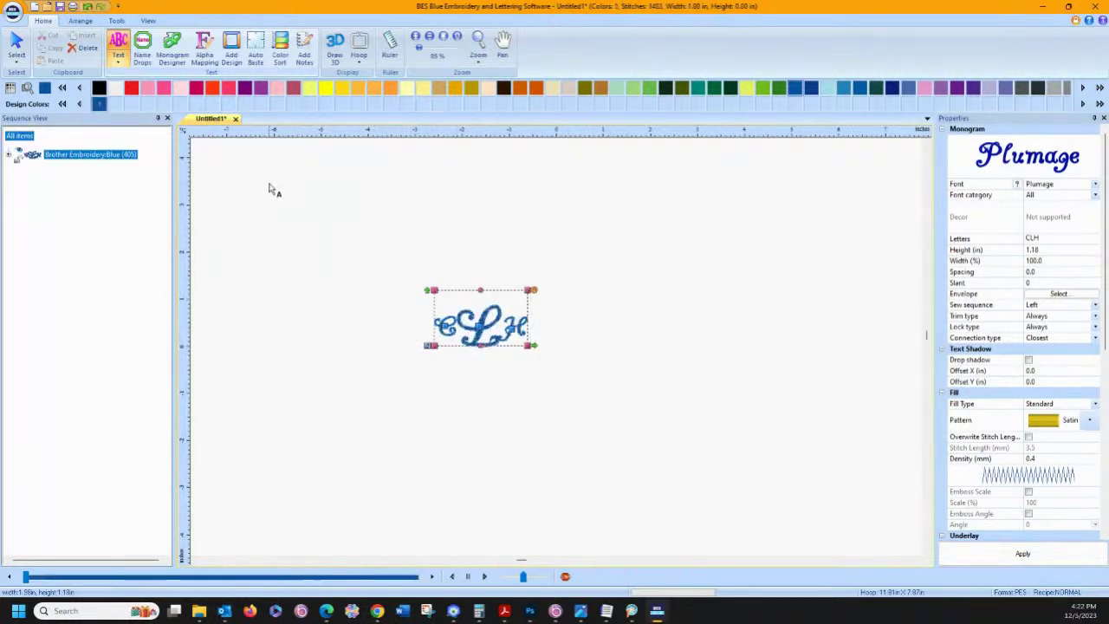
click(17, 47)
click(465, 330)
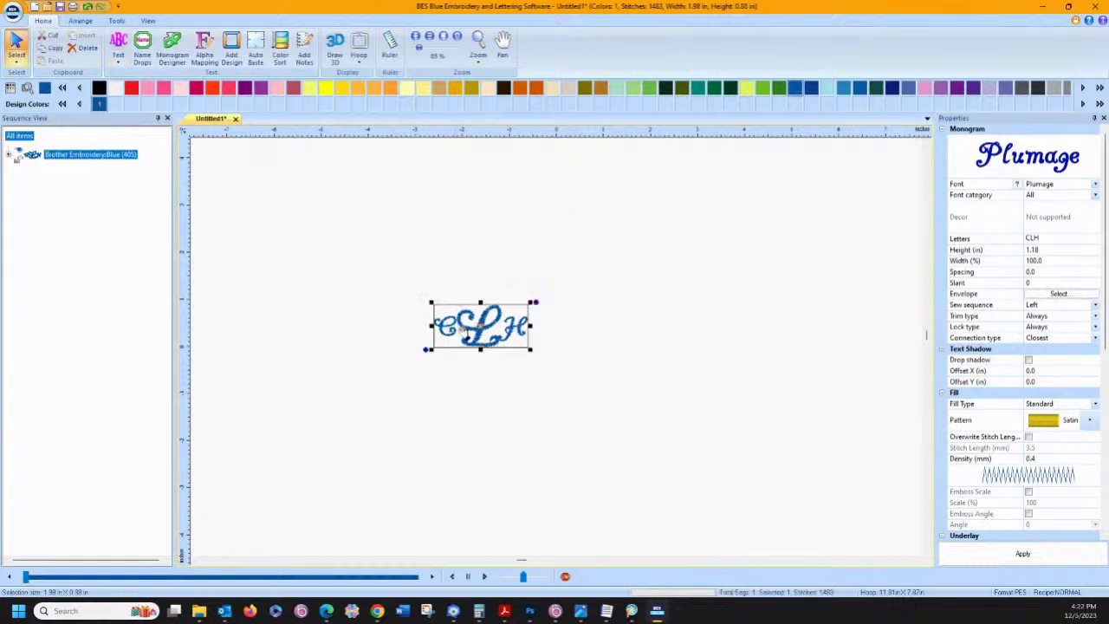
Step: Apply the Decor Monogram 01 font to the CLH monogram
click(1095, 184)
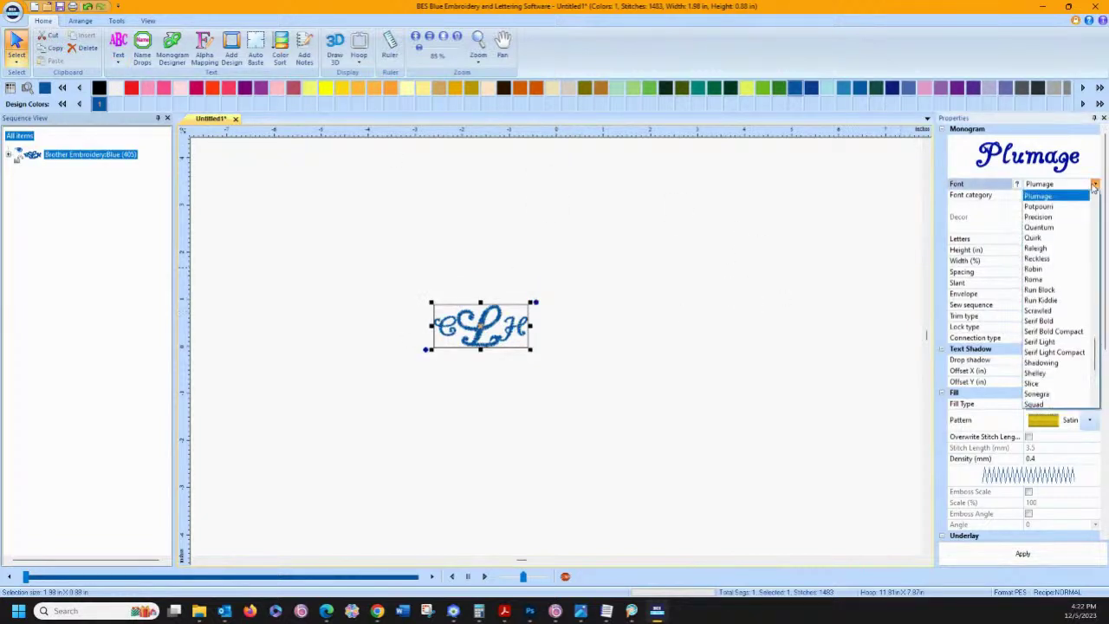
click(1095, 184)
click(1093, 195)
click(1096, 192)
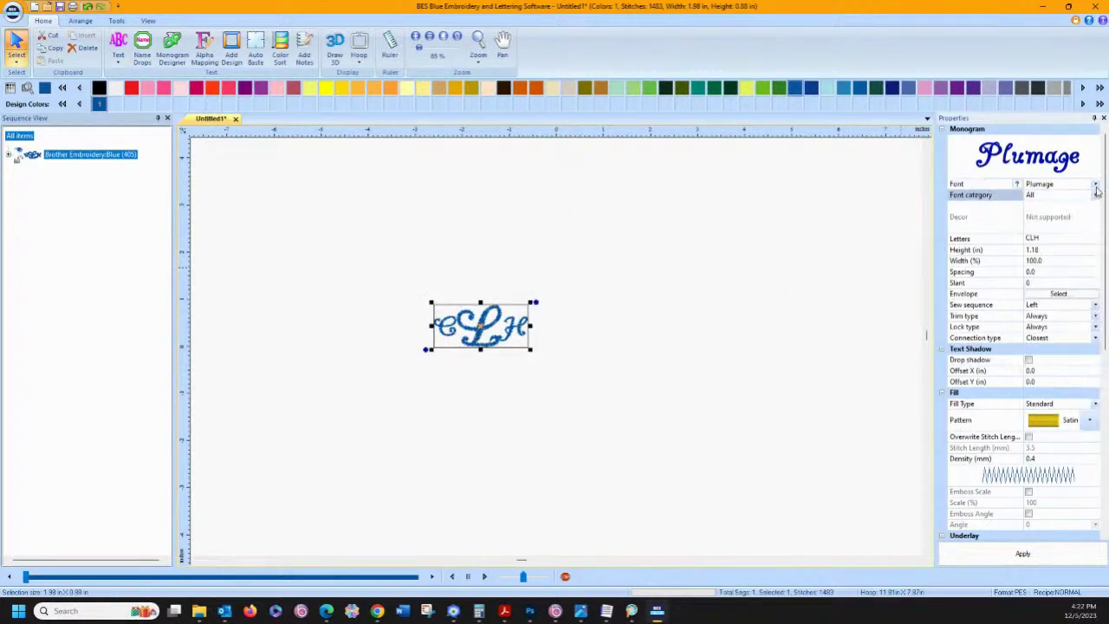
click(1096, 186)
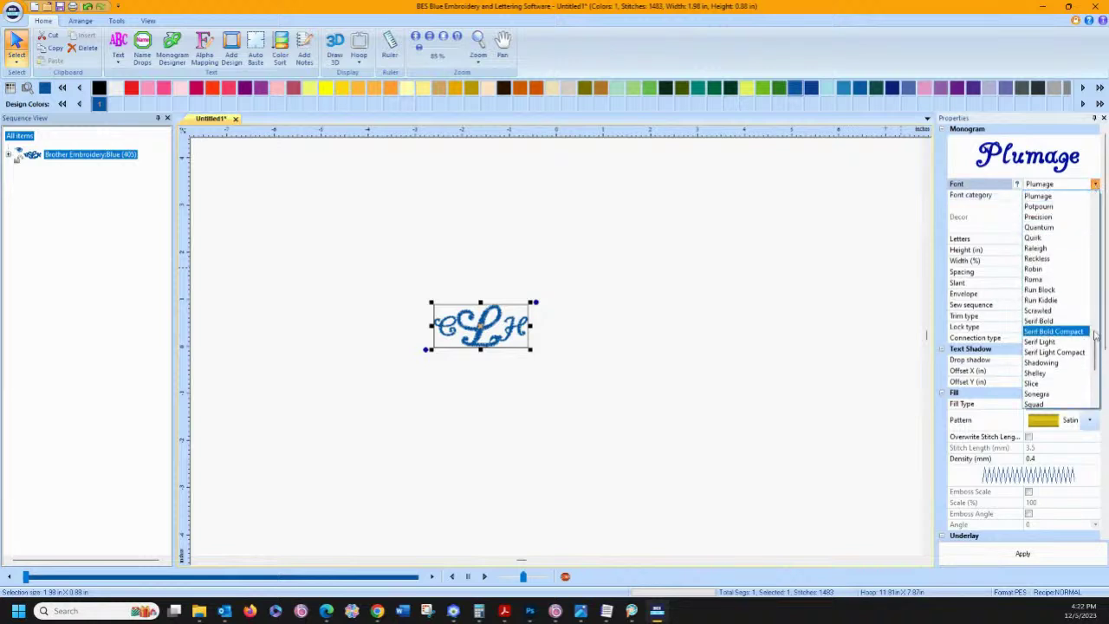
scroll(1057, 346, up, 15)
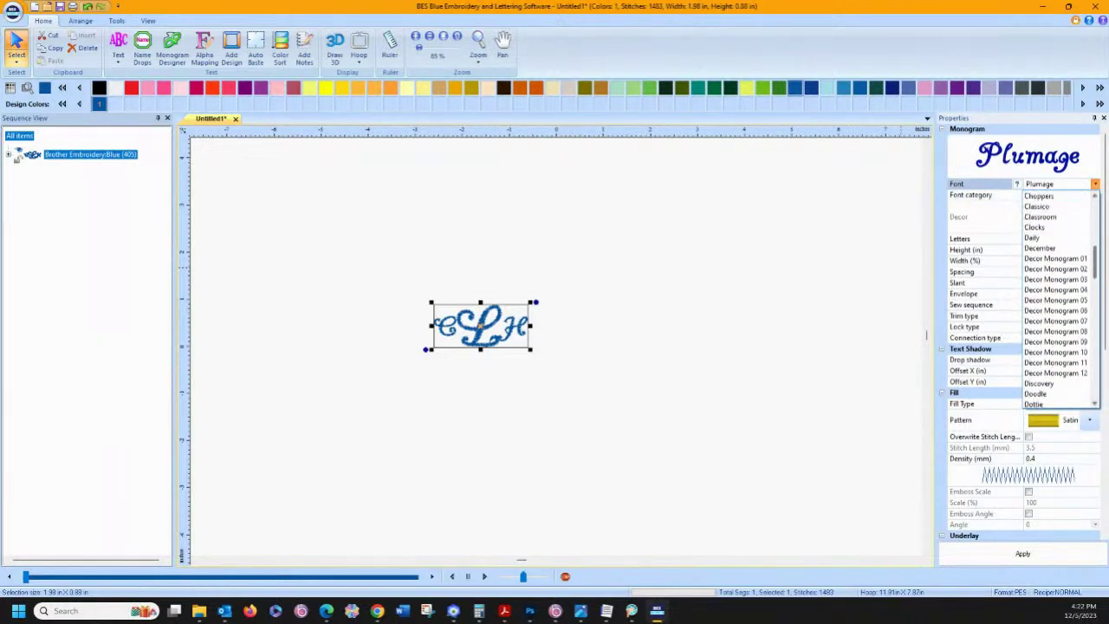
click(1058, 260)
click(1019, 554)
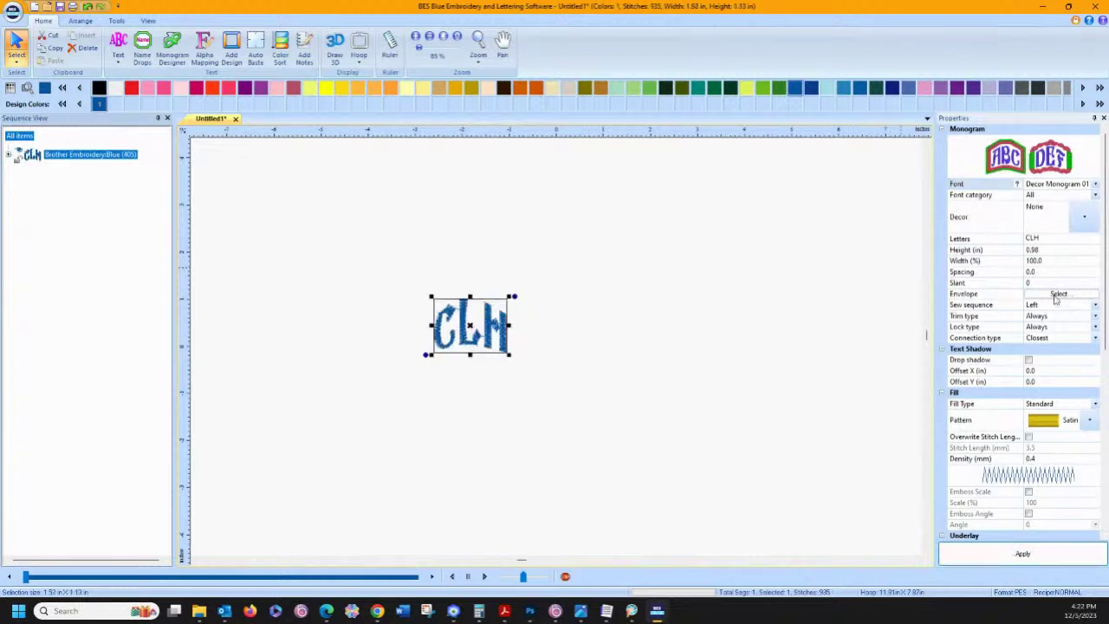
Step: Change the CLH monogram's font to Decor Monogram 12 and apply it
click(1095, 184)
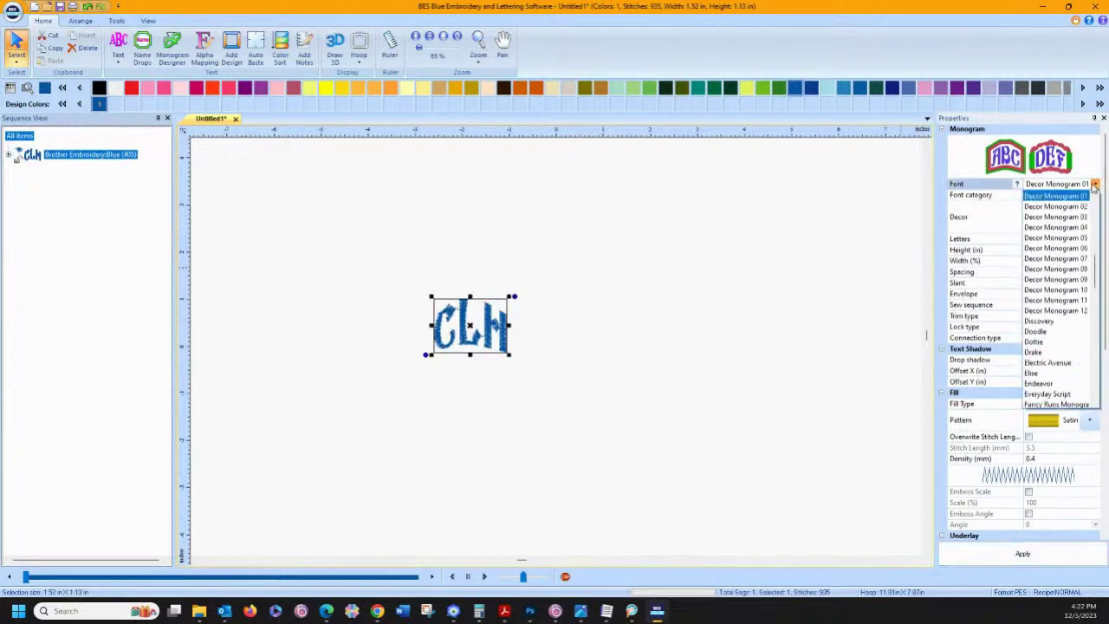
click(1053, 311)
click(1009, 555)
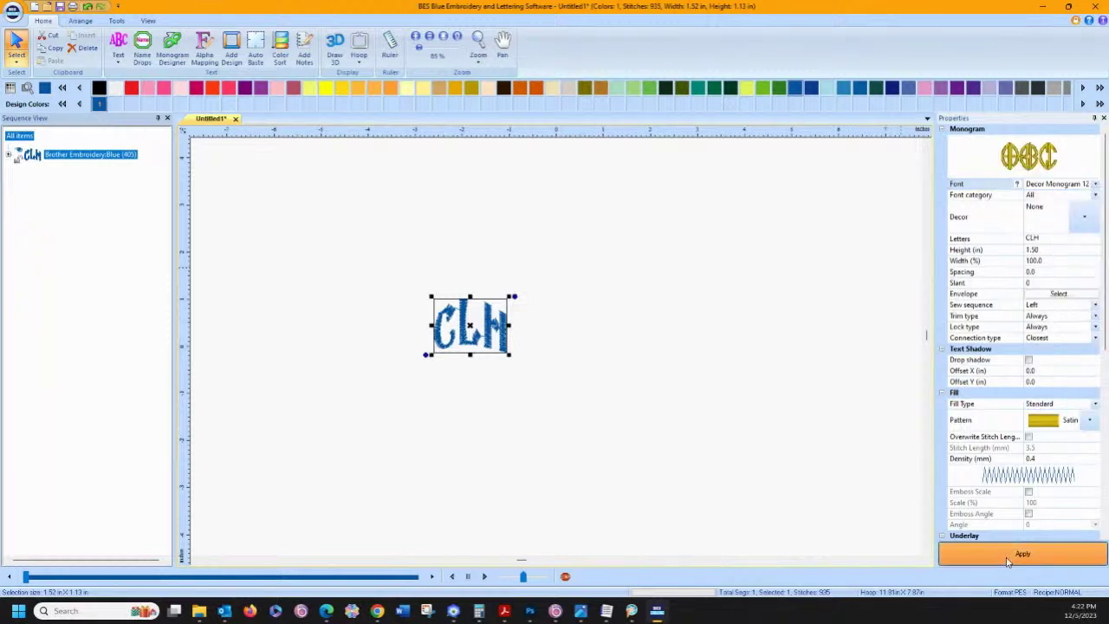
Step: Switch the CLH monogram to the Abigail Monogram font and apply the change
click(1094, 184)
scroll(1057, 247, up, 10)
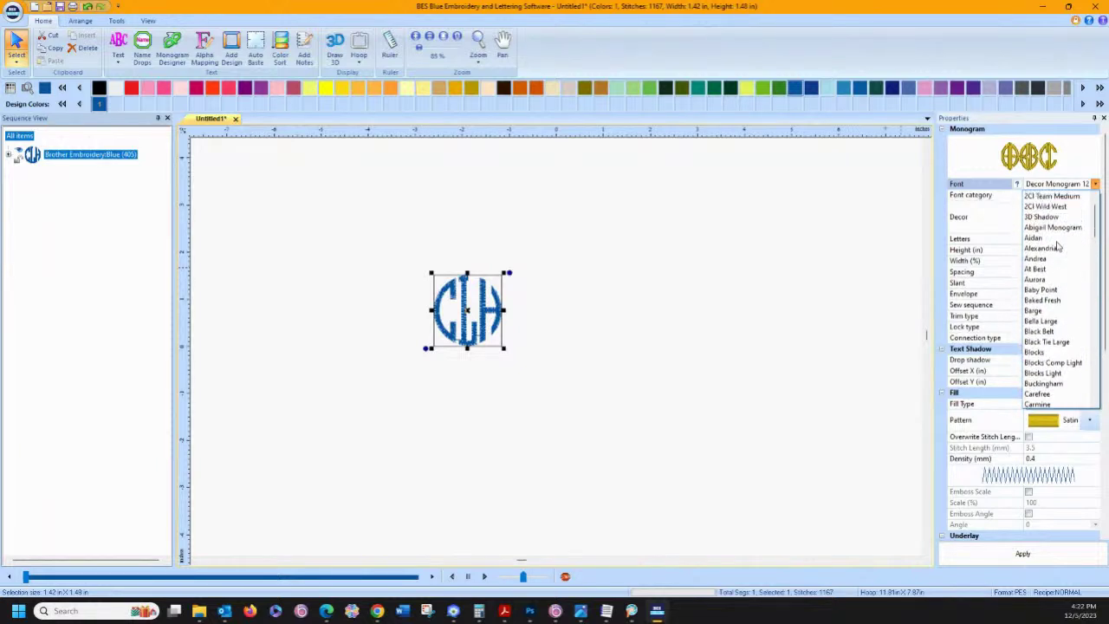
click(1052, 204)
click(1005, 552)
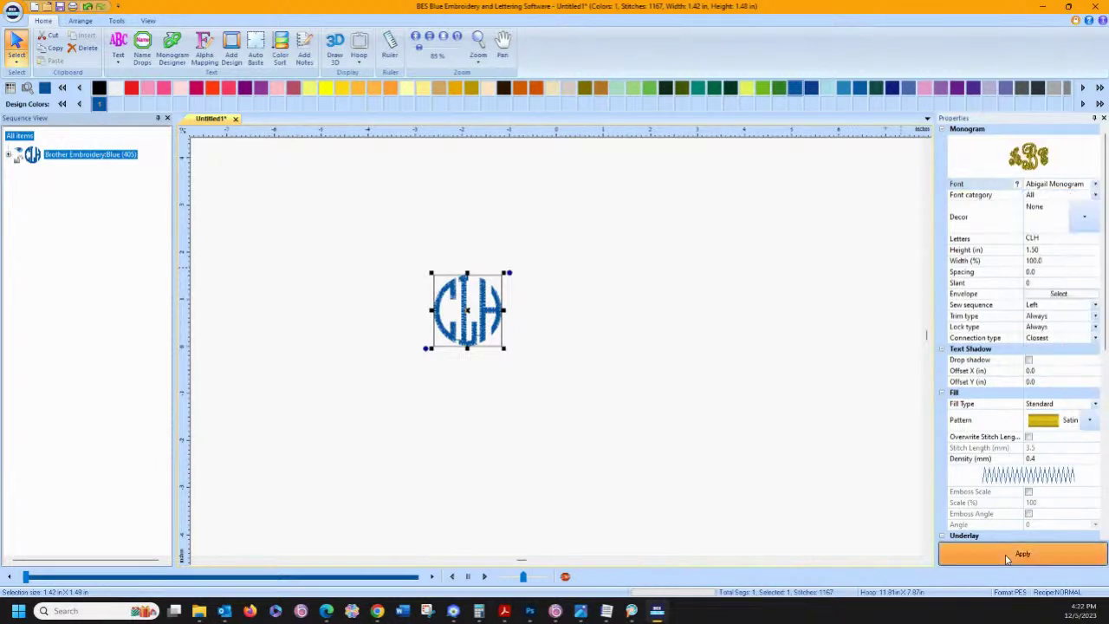
Step: Browse the font list and apply the Fancy Runs Monogram font to the CLH letters
click(1095, 185)
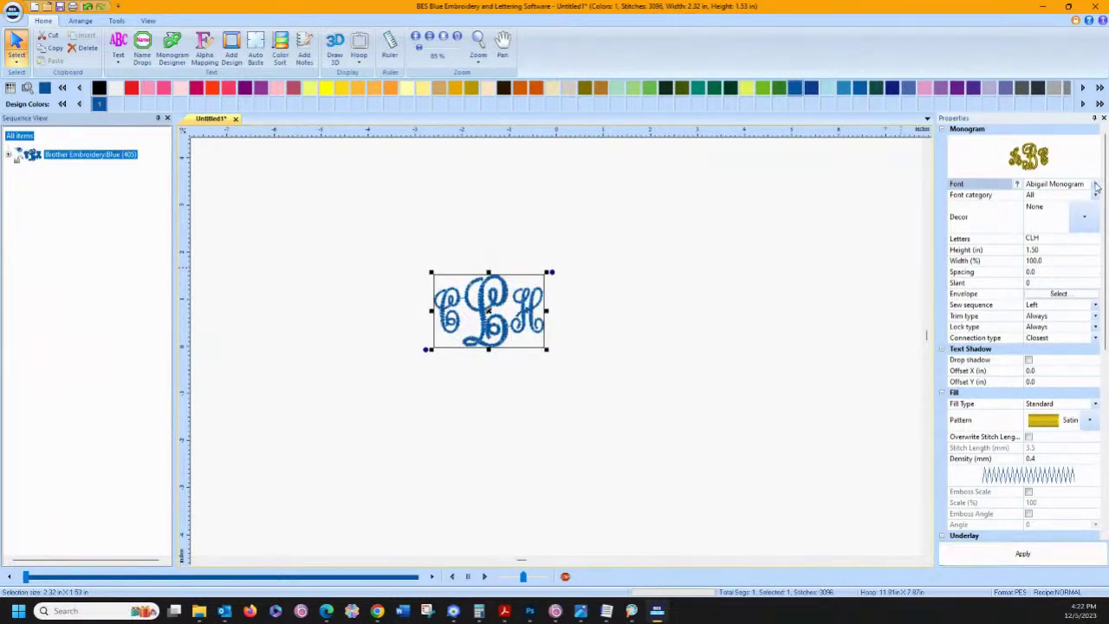
scroll(1065, 225, up, 1)
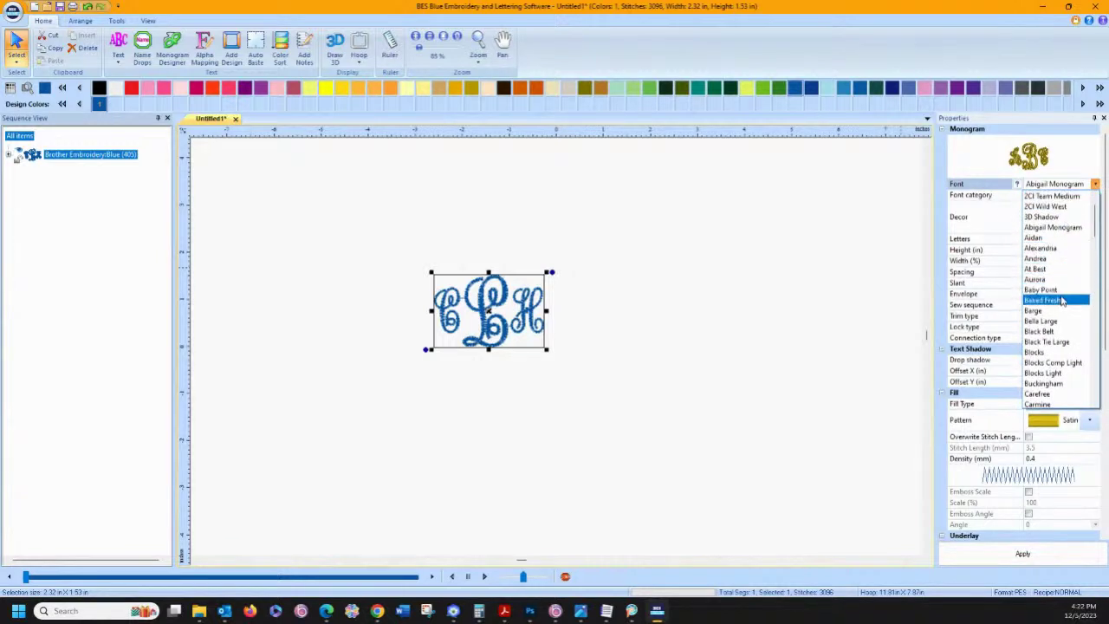
scroll(1062, 298, up, 1)
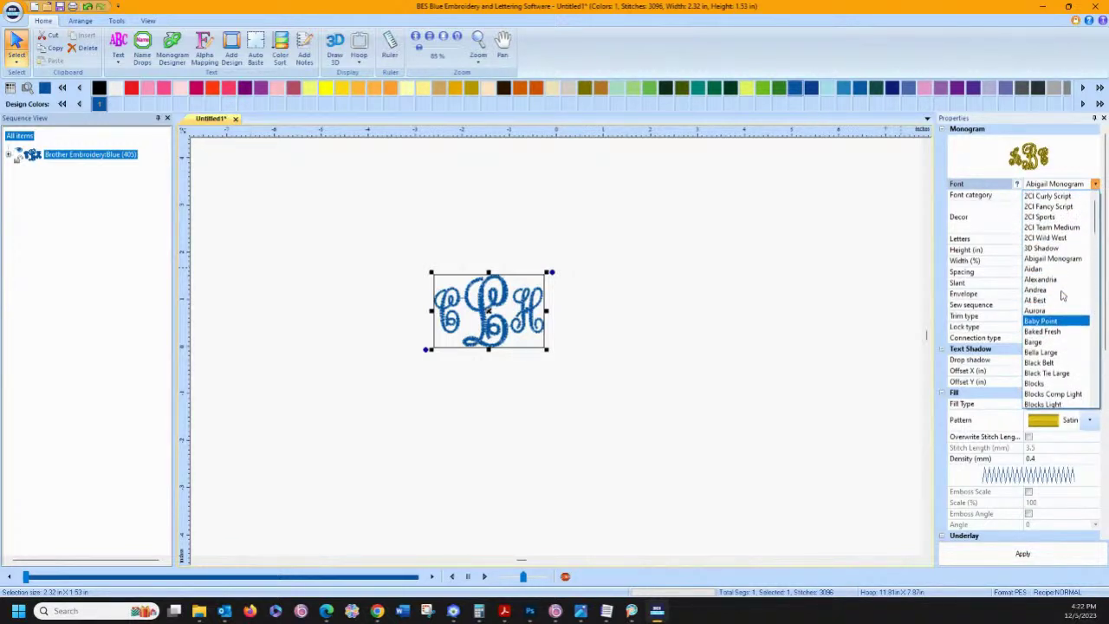
scroll(1062, 296, down, 3)
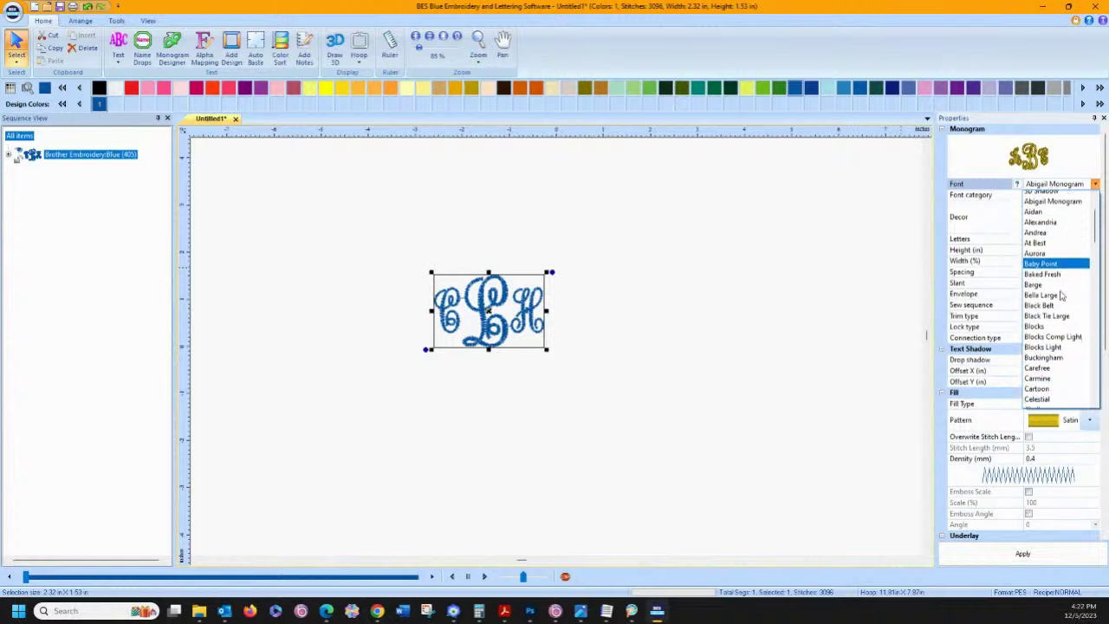
scroll(1062, 296, down, 5)
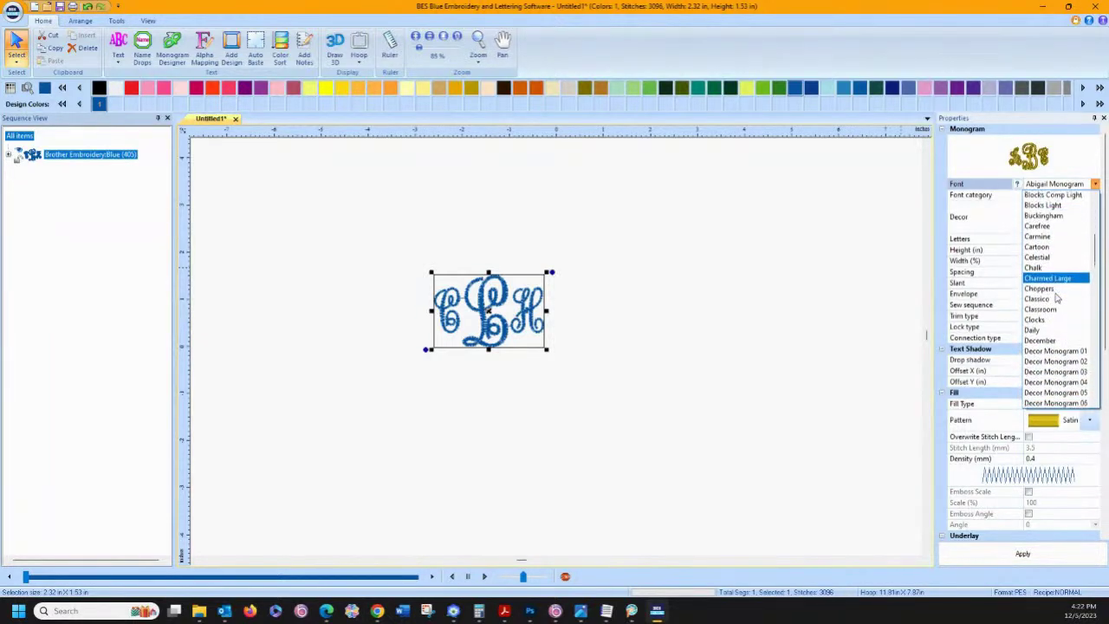
scroll(1056, 298, down, 5)
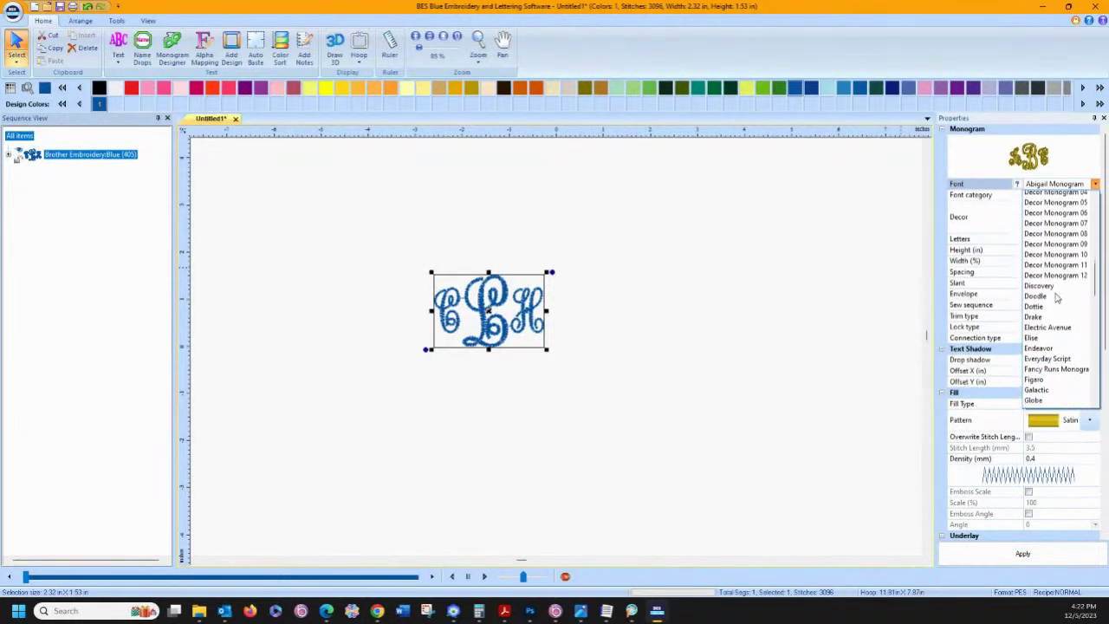
click(1050, 352)
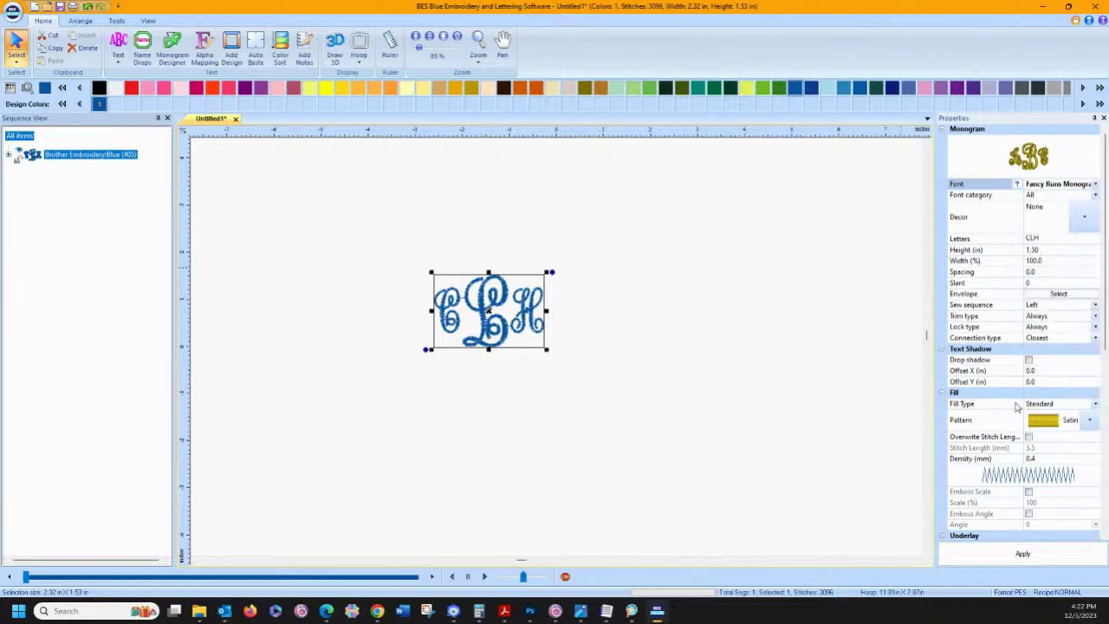
click(993, 549)
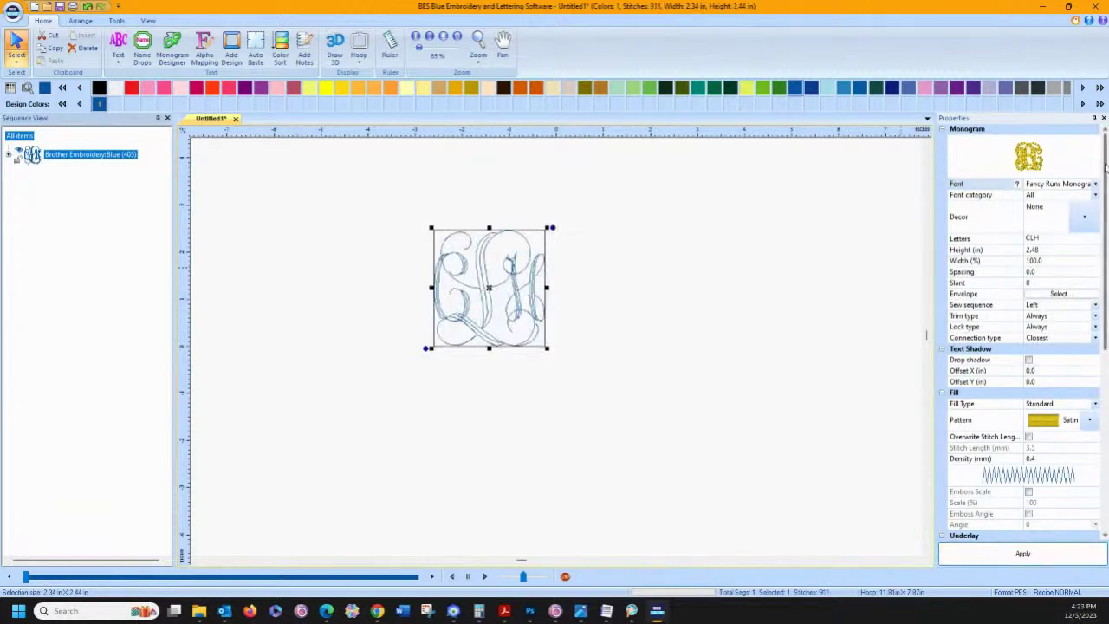
Step: Apply the Intertwined Monogram font to the CLH monogram
click(1094, 184)
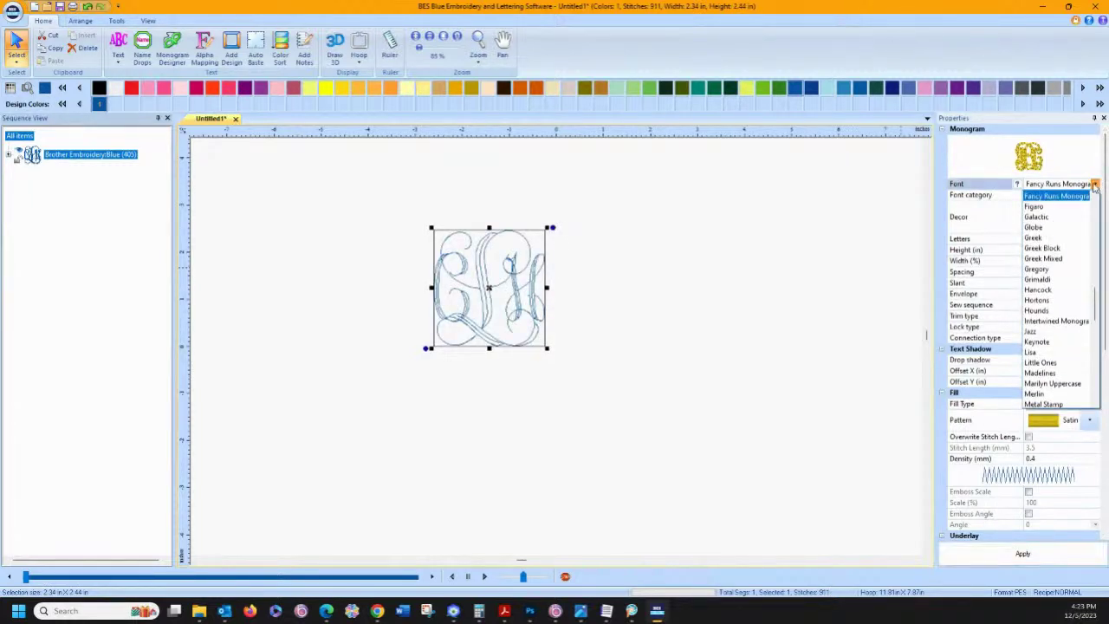
click(1039, 322)
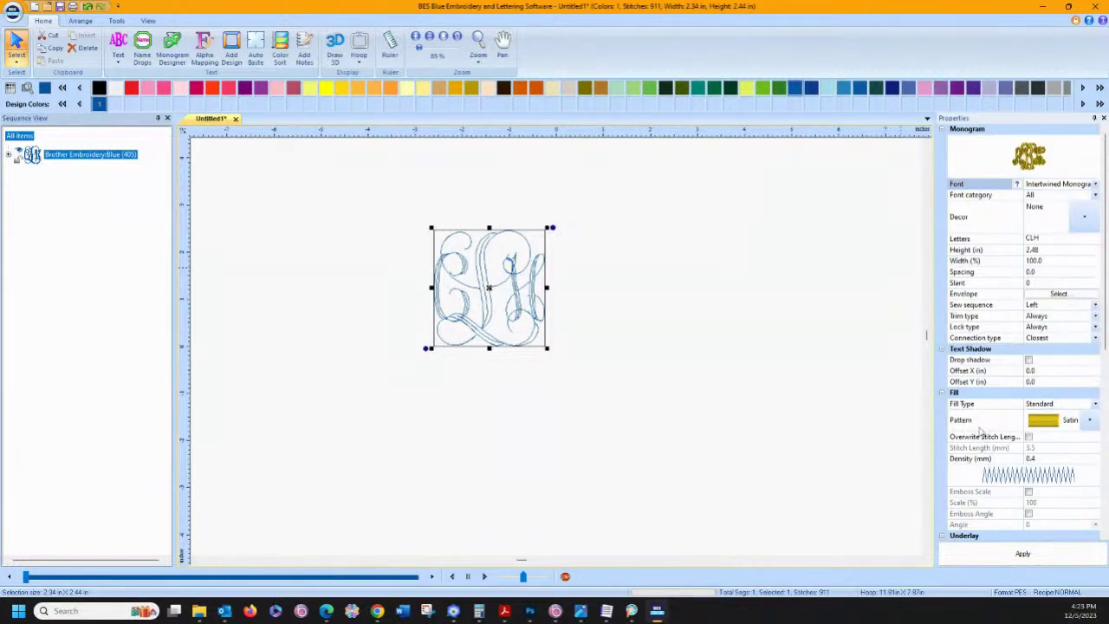
click(992, 551)
Step: Apply the Modern Angles Monogram font to the CLH letters and surround them with the hexagonal 3B decor
click(1094, 184)
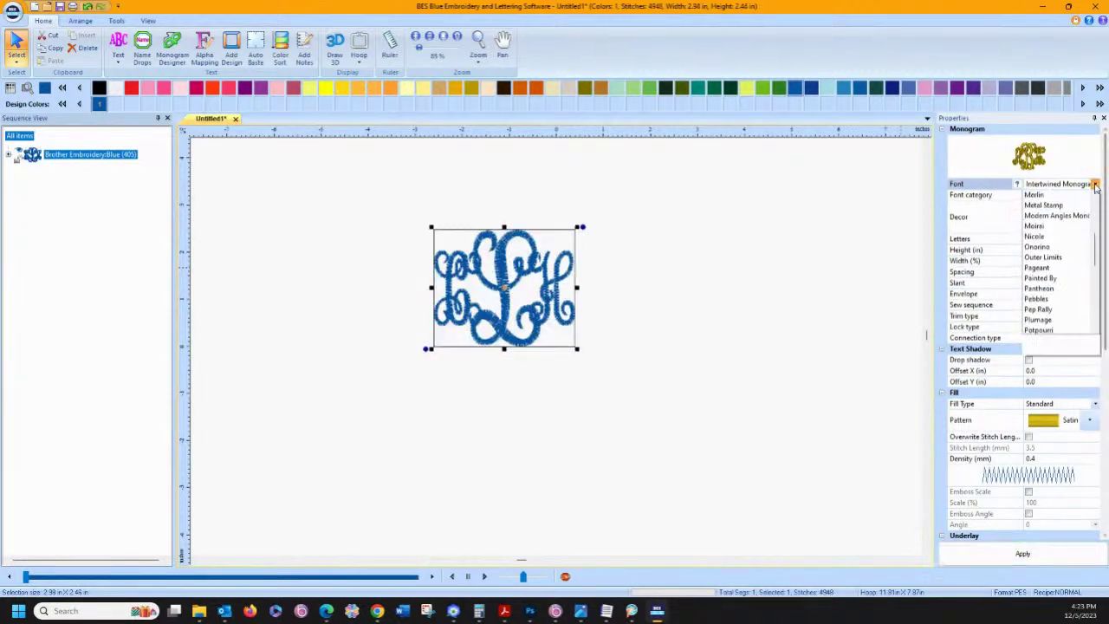
click(1045, 290)
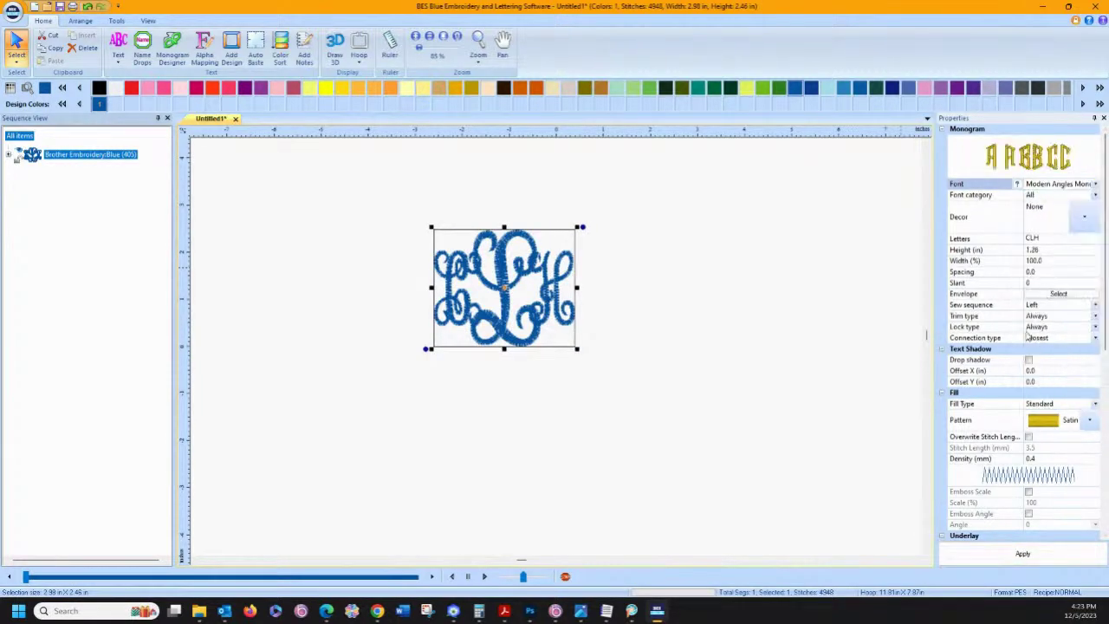
click(1022, 553)
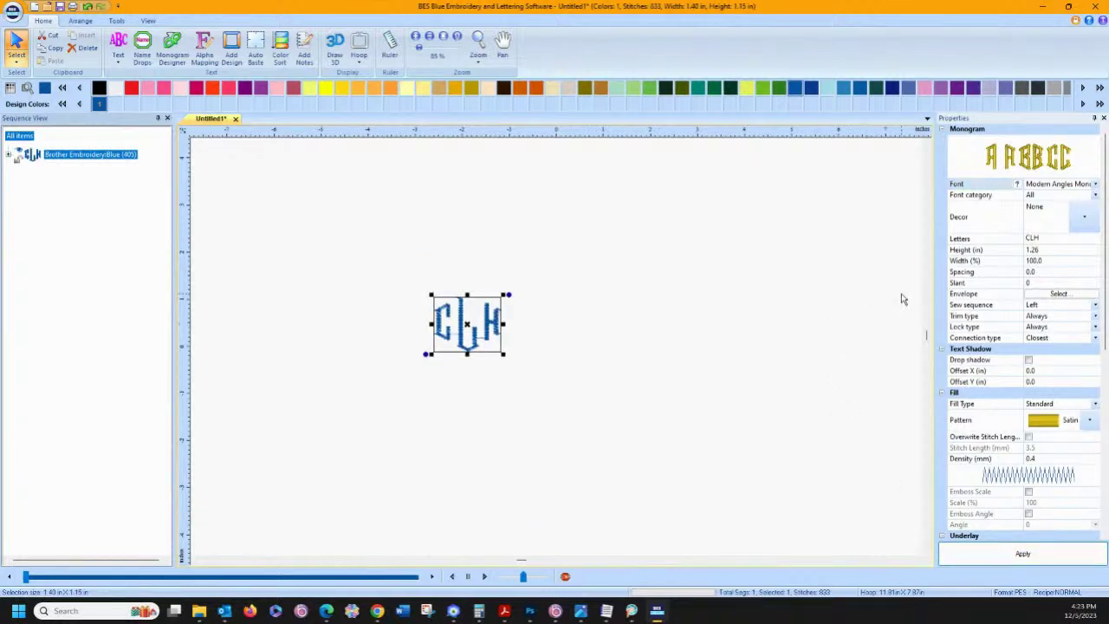
click(1084, 221)
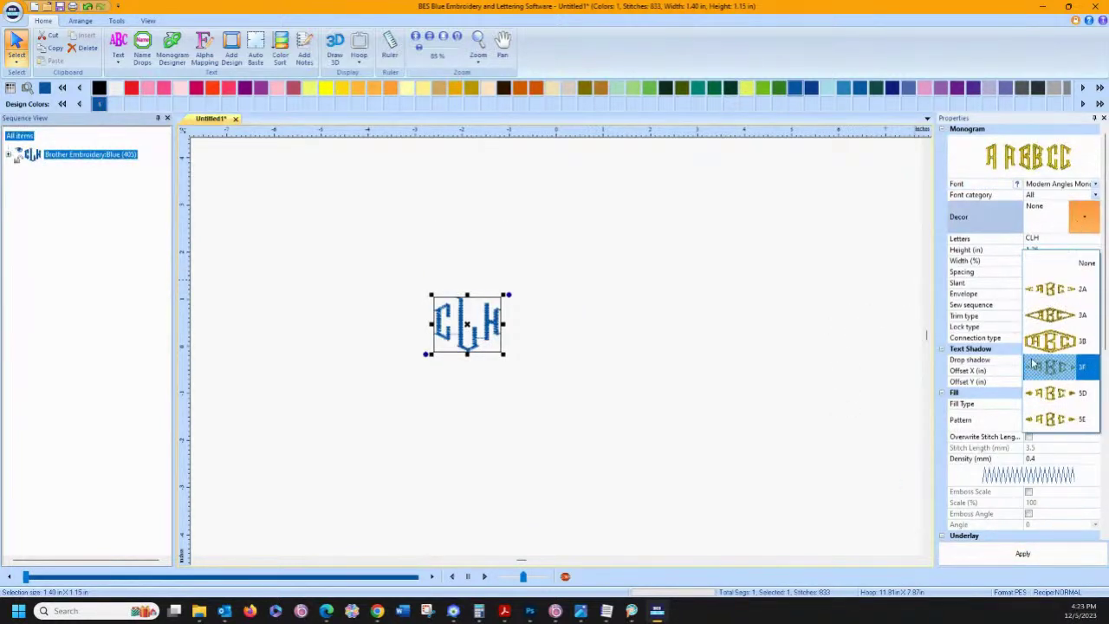
click(1045, 344)
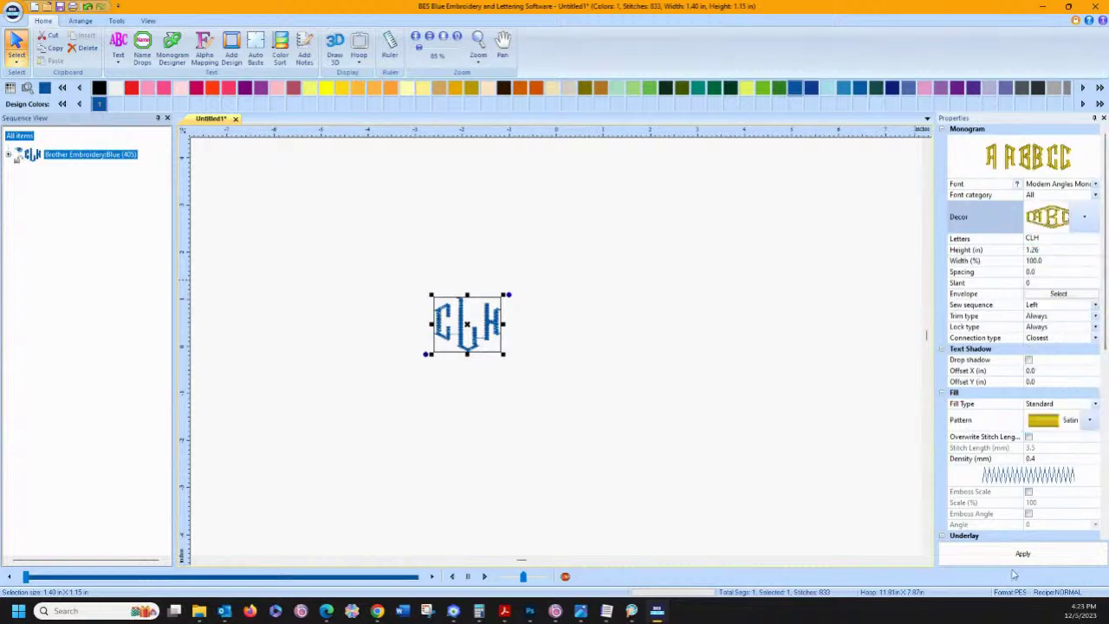
click(1022, 553)
Step: Restyle the CLH monogram in Intertwined Monogram with decor set to None, and delete the monogram from the canvas
click(1095, 184)
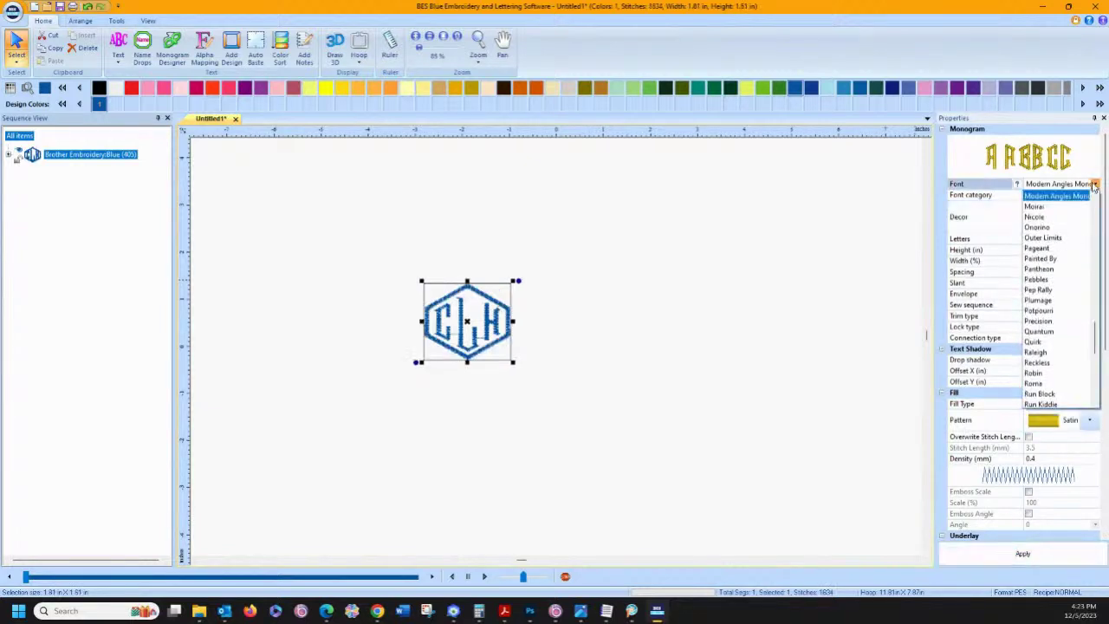
scroll(1050, 230, up, 4)
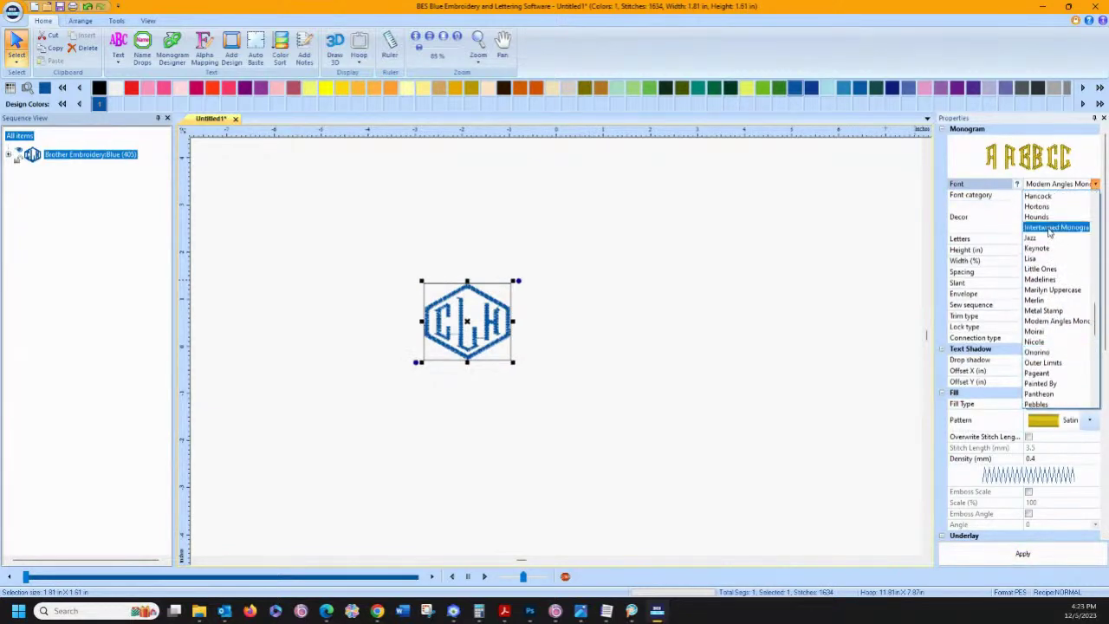
click(1049, 227)
click(1088, 221)
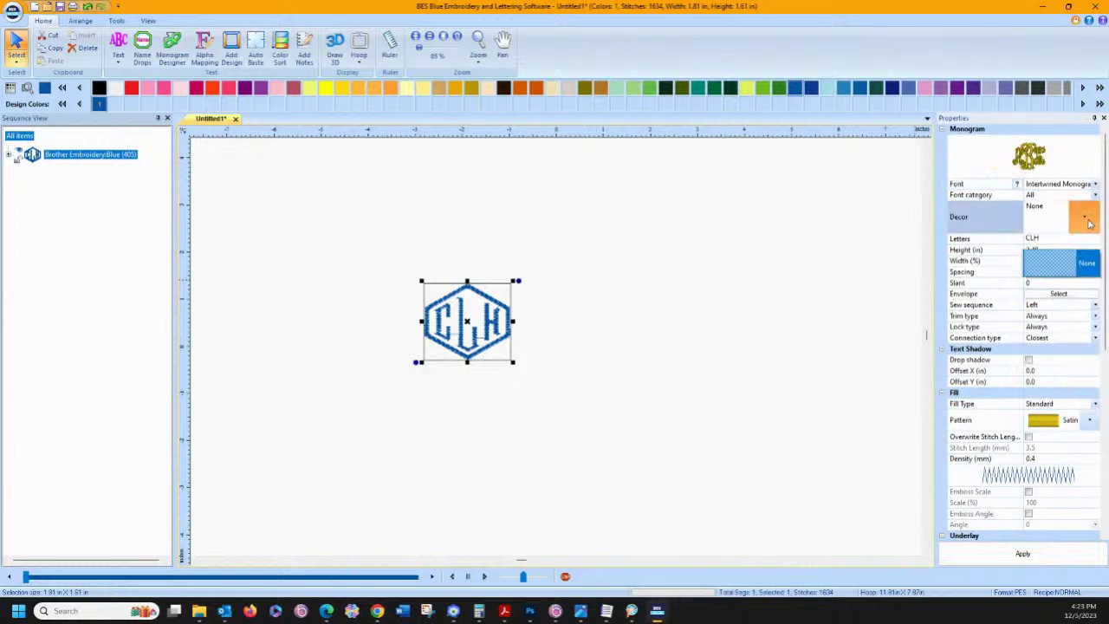
click(1086, 262)
click(981, 558)
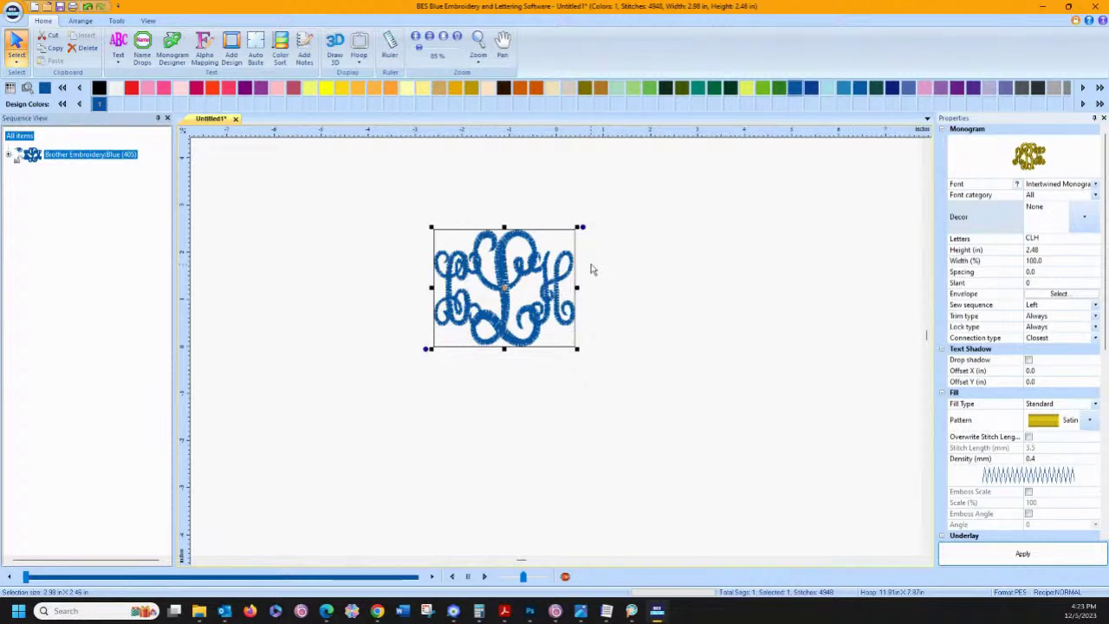
key(Delete)
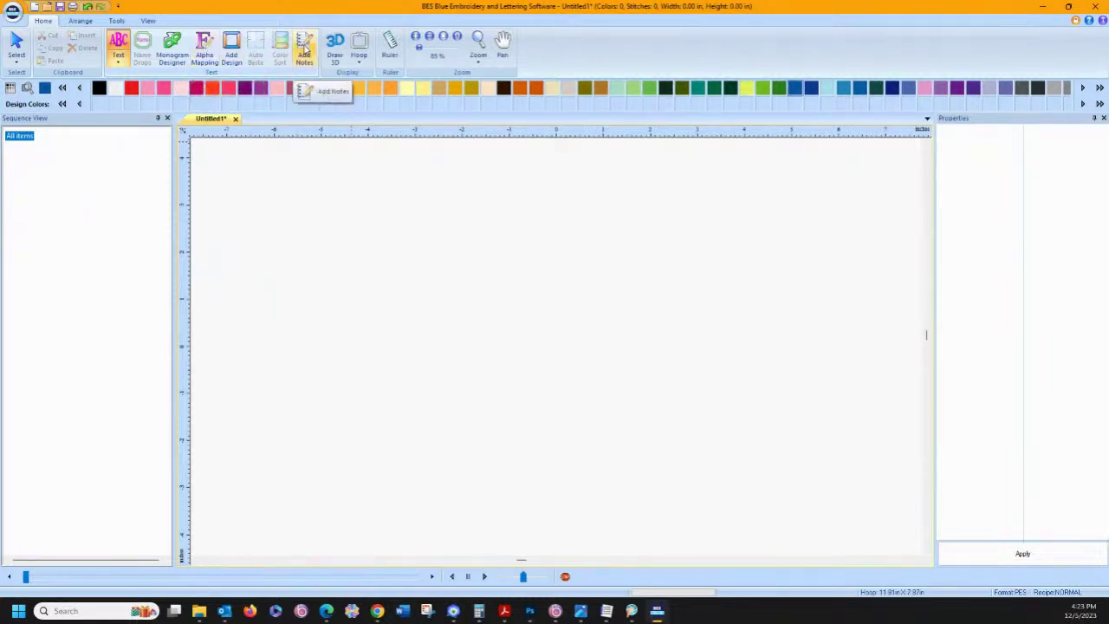
click(79, 21)
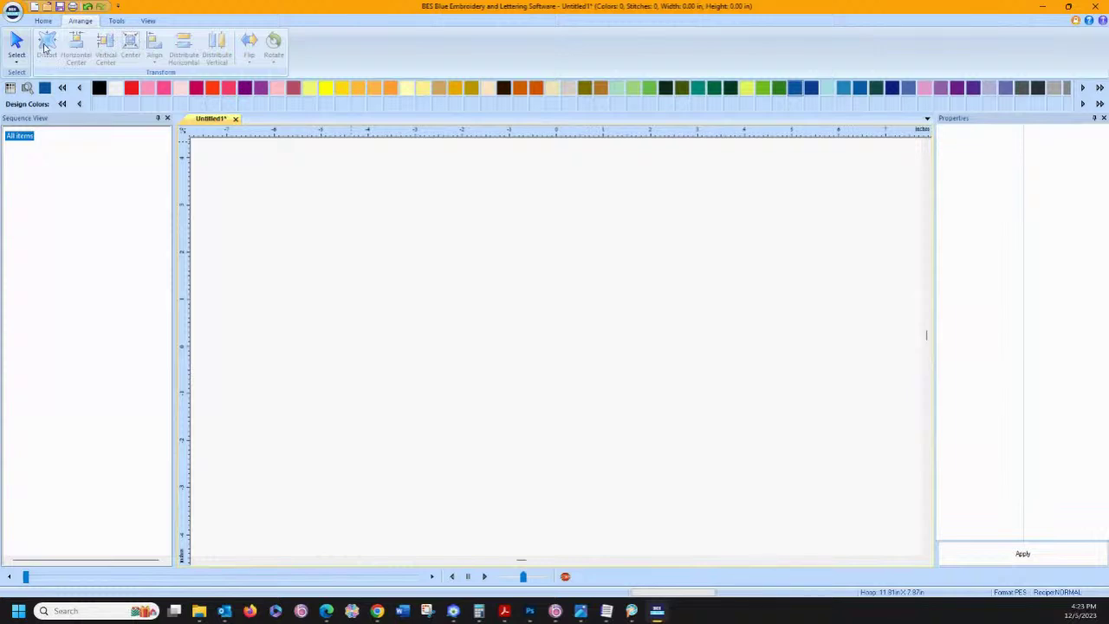
click(116, 20)
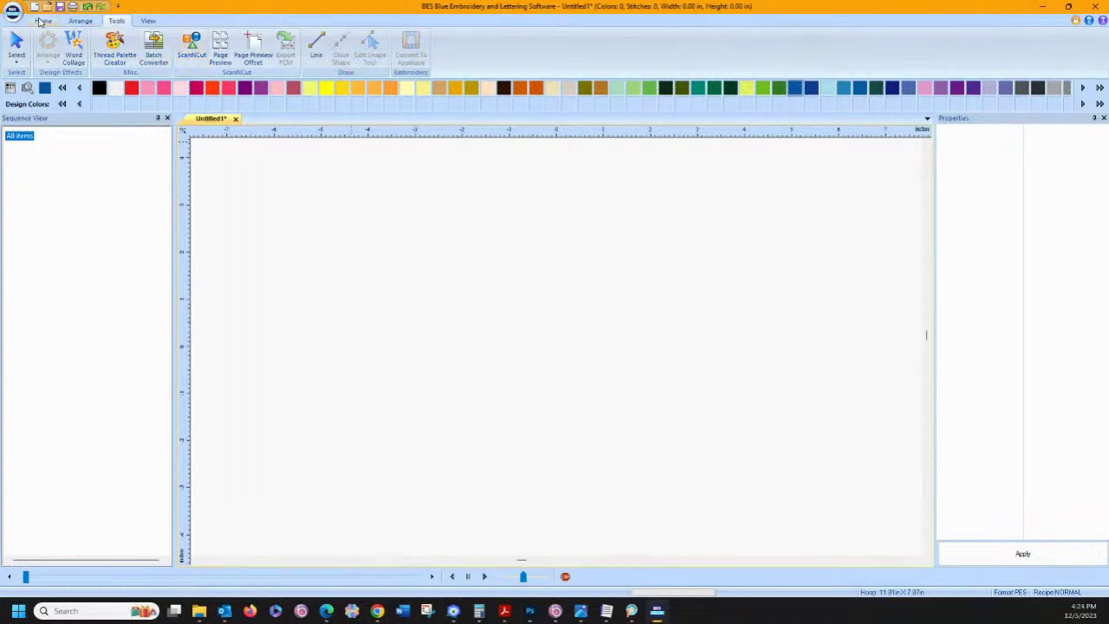
click(41, 21)
Step: Start an FCM import and go to the folder of the presenter's Facebook Live files on the Data (D:) drive
click(15, 15)
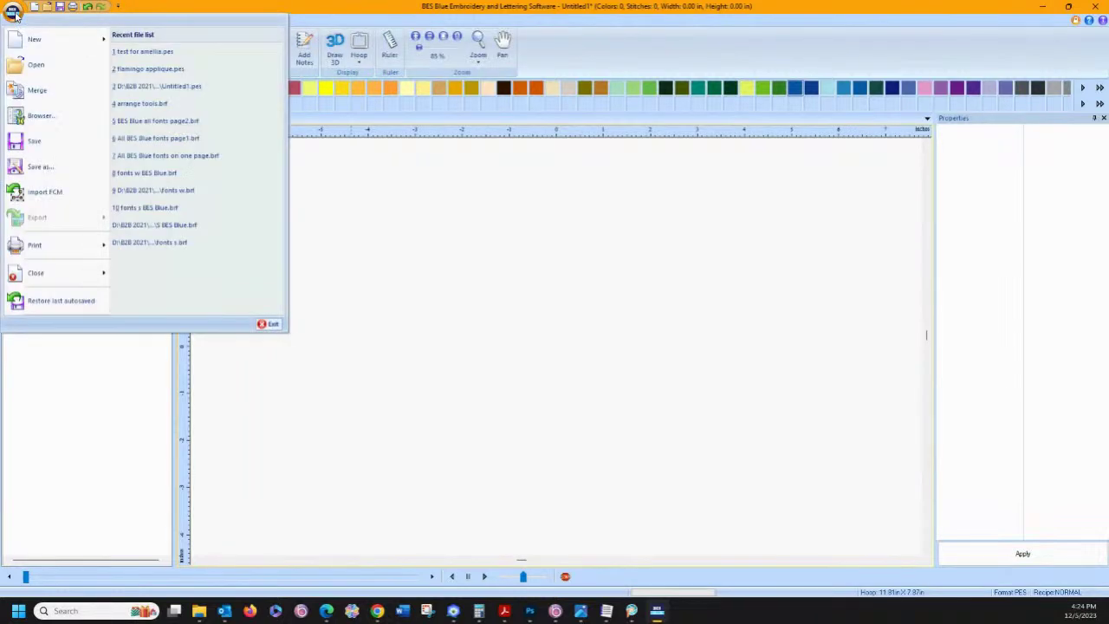
click(373, 234)
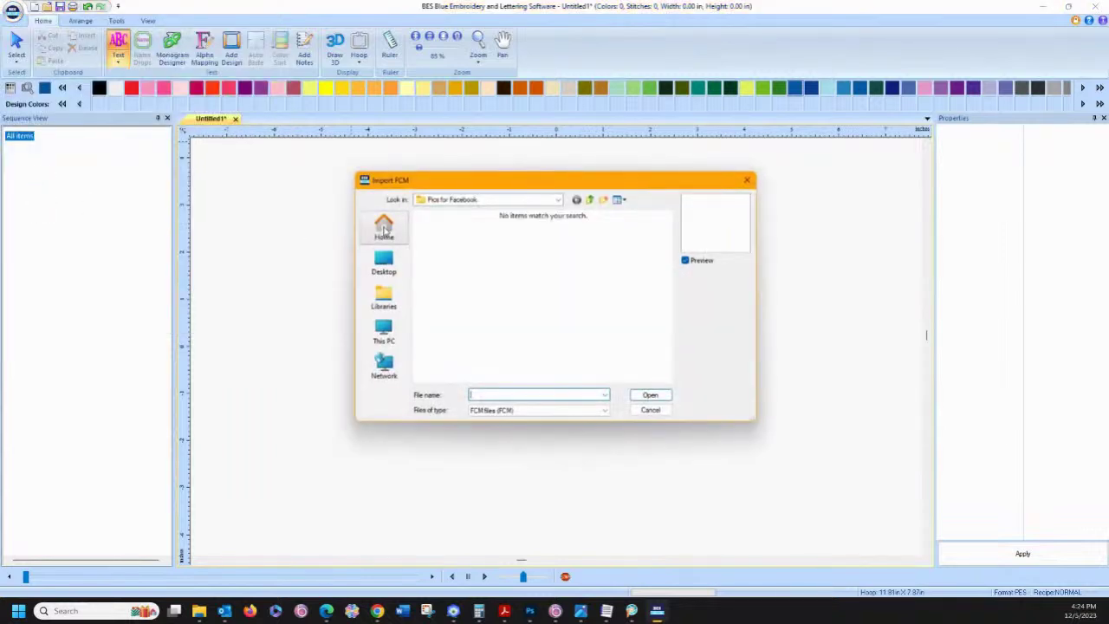
click(590, 200)
click(383, 331)
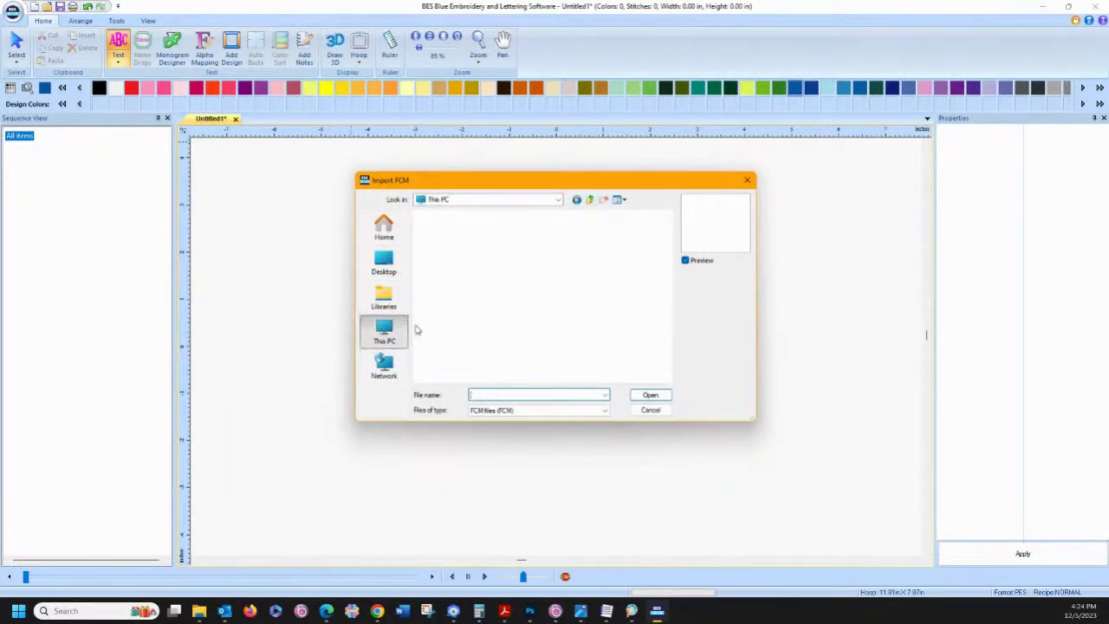
double_click(468, 268)
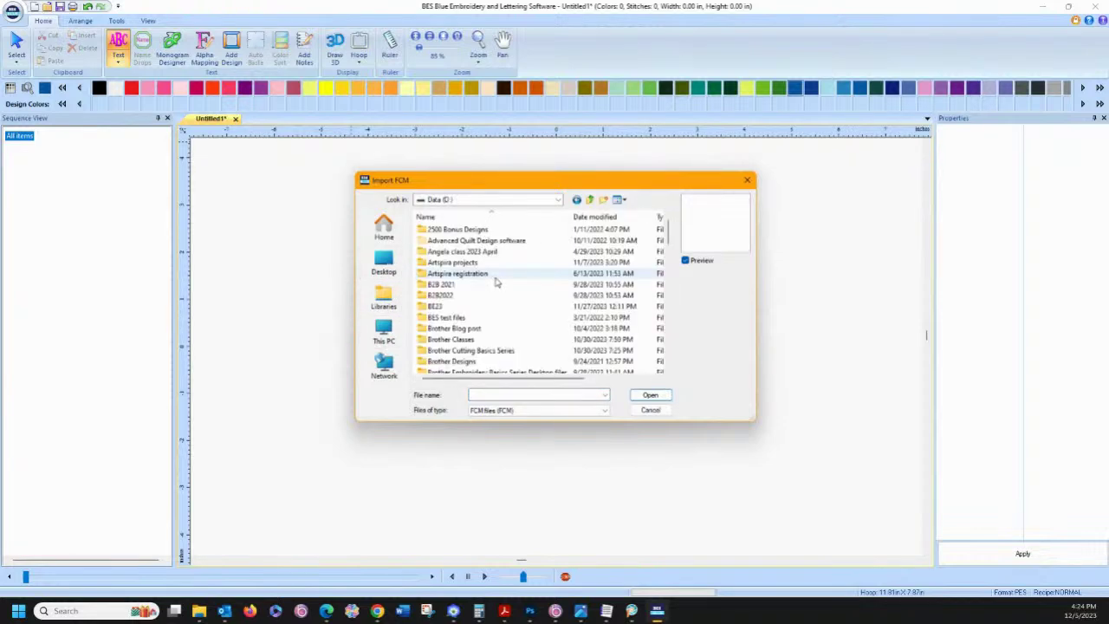
scroll(499, 286, down, 5)
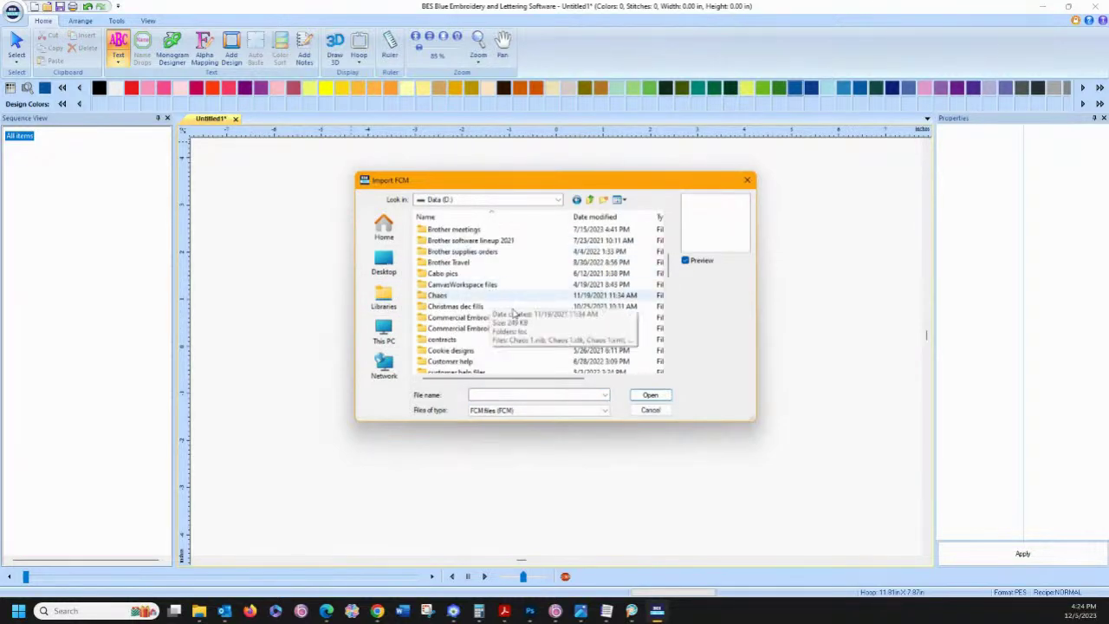
scroll(515, 314, down, 8)
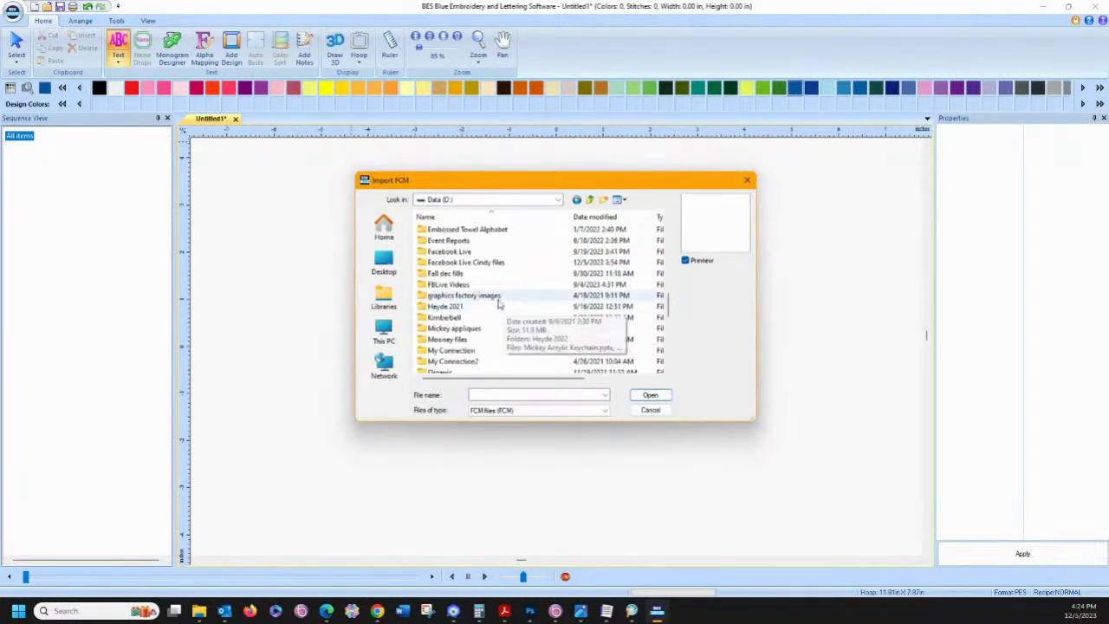
double_click(467, 261)
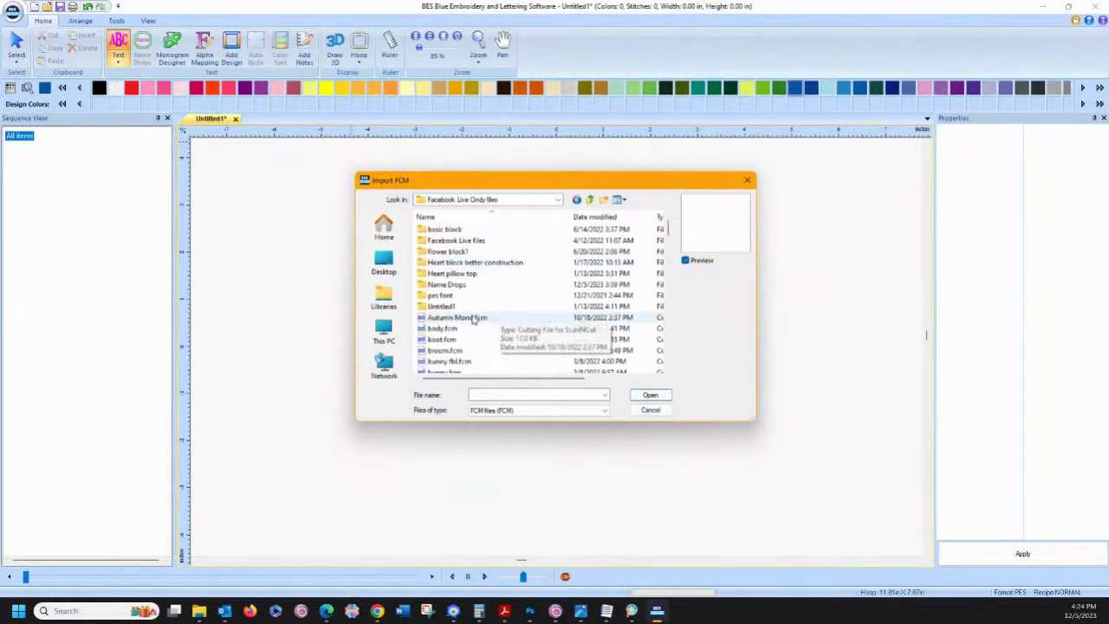
Step: Preview the Autumn Mono, bunny fbl, cat sleeve, chick2, clover line and CWS witch house cutting files
click(430, 333)
click(444, 317)
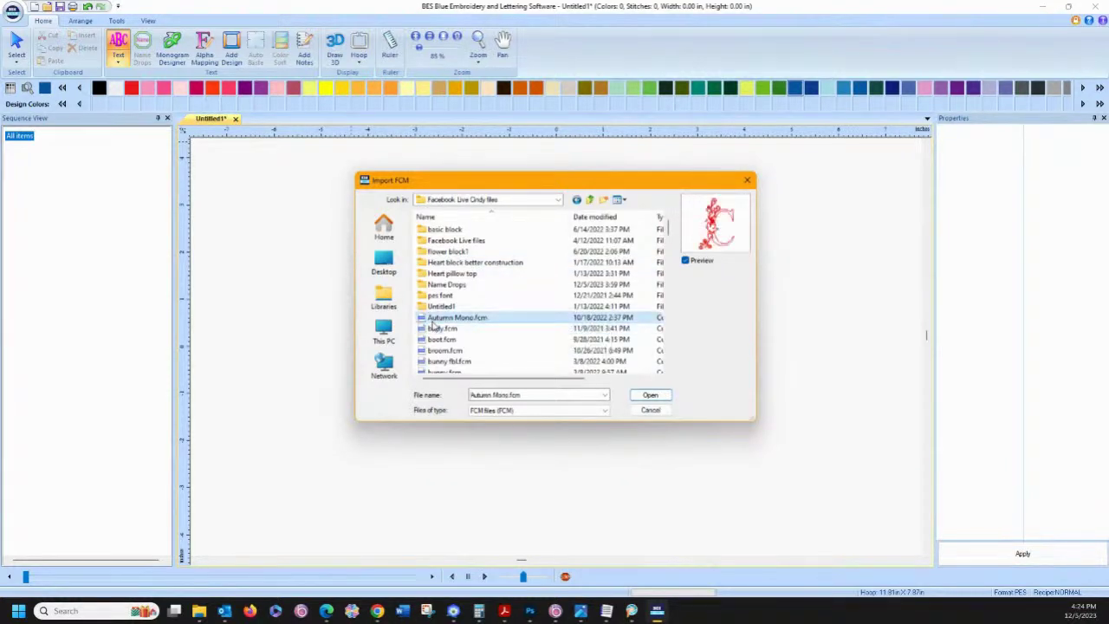
scroll(457, 330, down, 1)
click(477, 329)
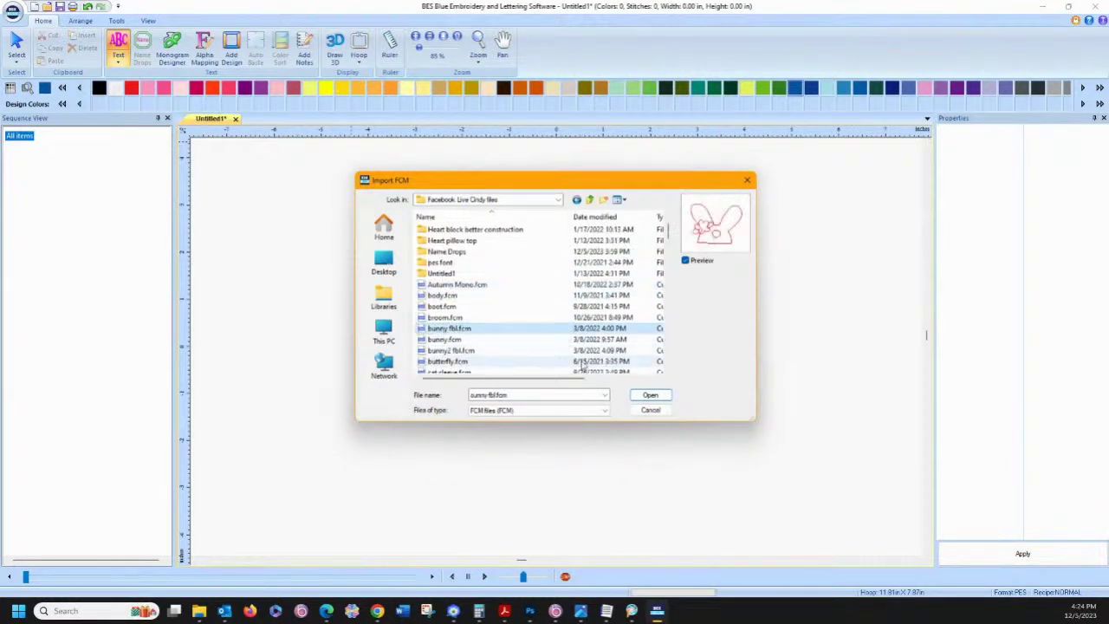
scroll(452, 351, down, 1)
click(448, 340)
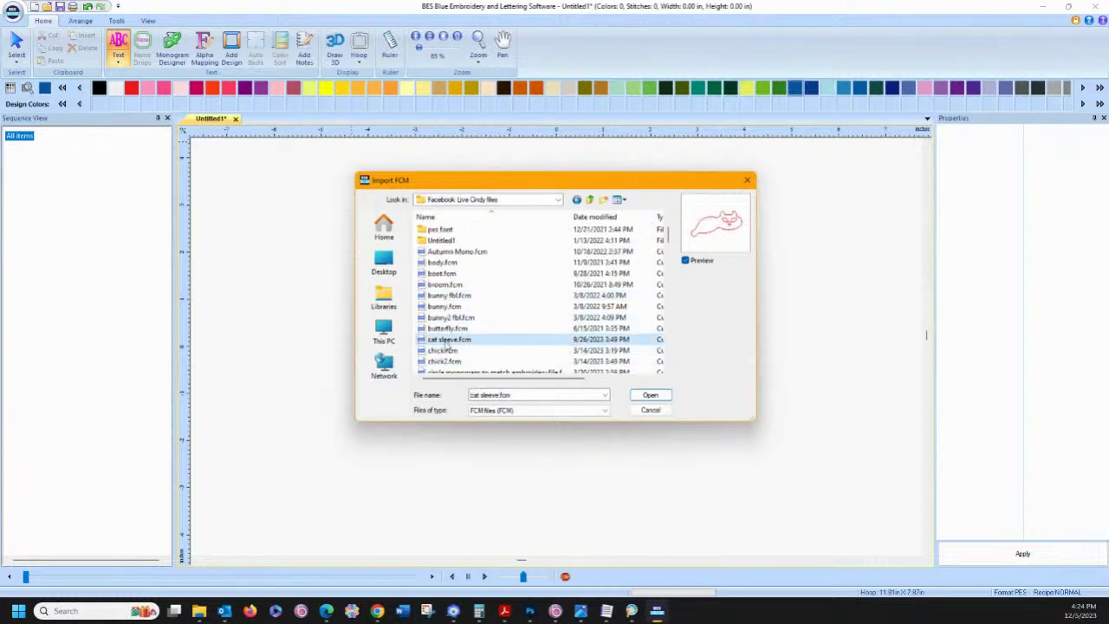
click(444, 361)
scroll(491, 345, down, 1)
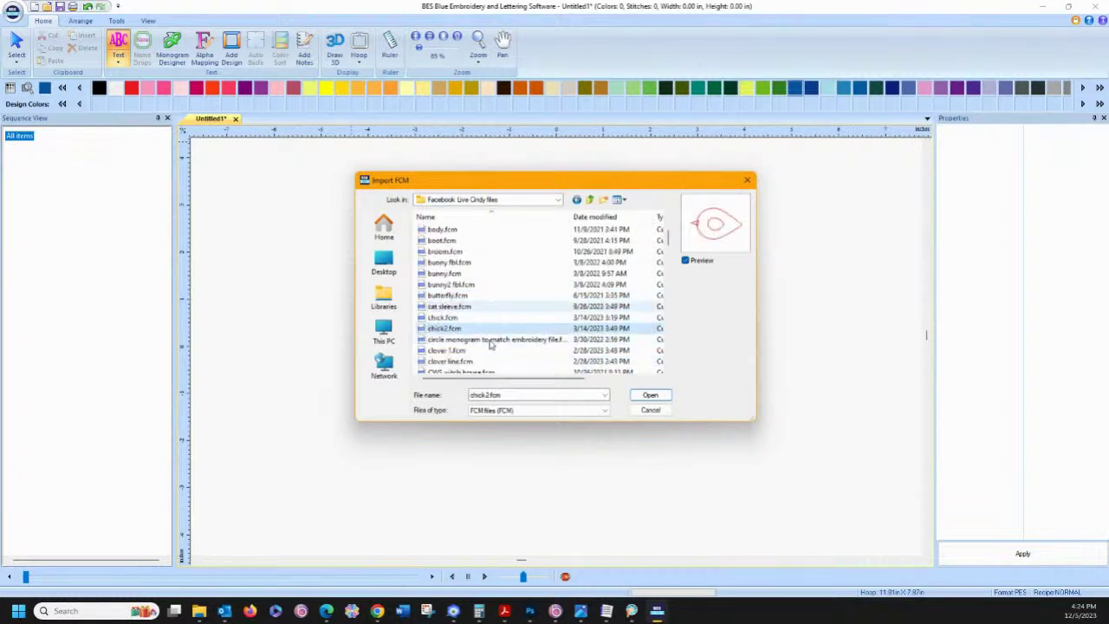
click(468, 361)
scroll(472, 351, down, 1)
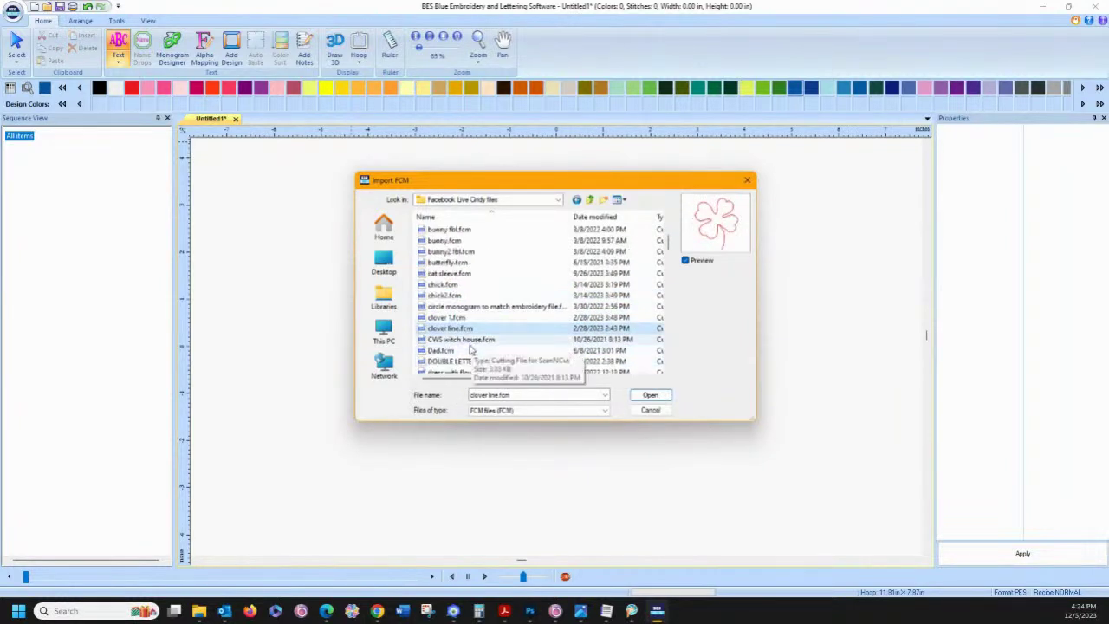
click(457, 341)
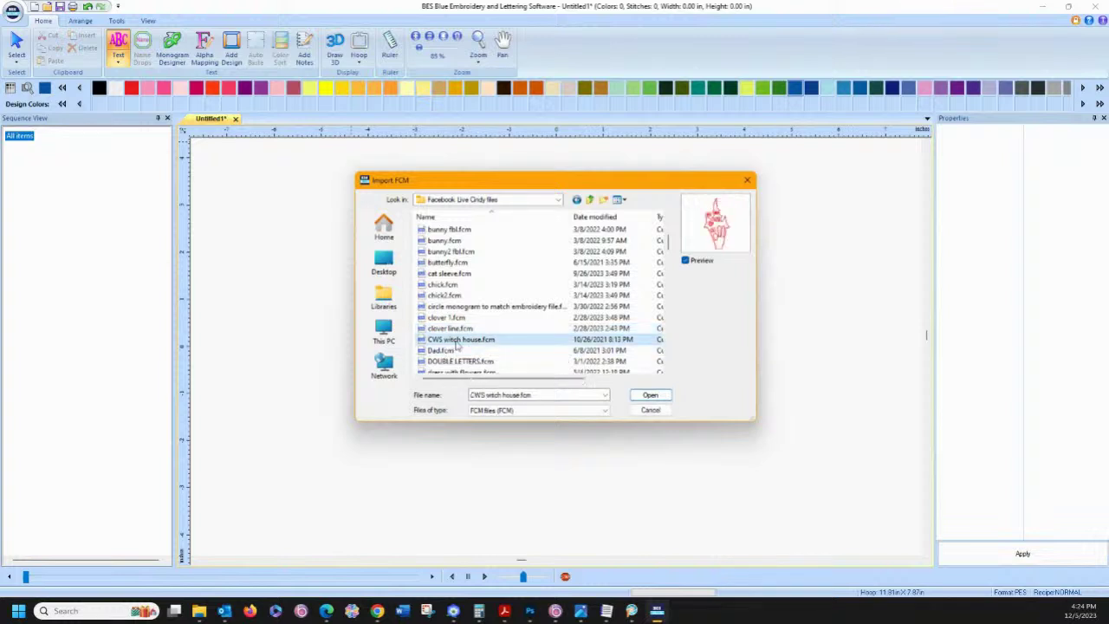
scroll(472, 344, down, 1)
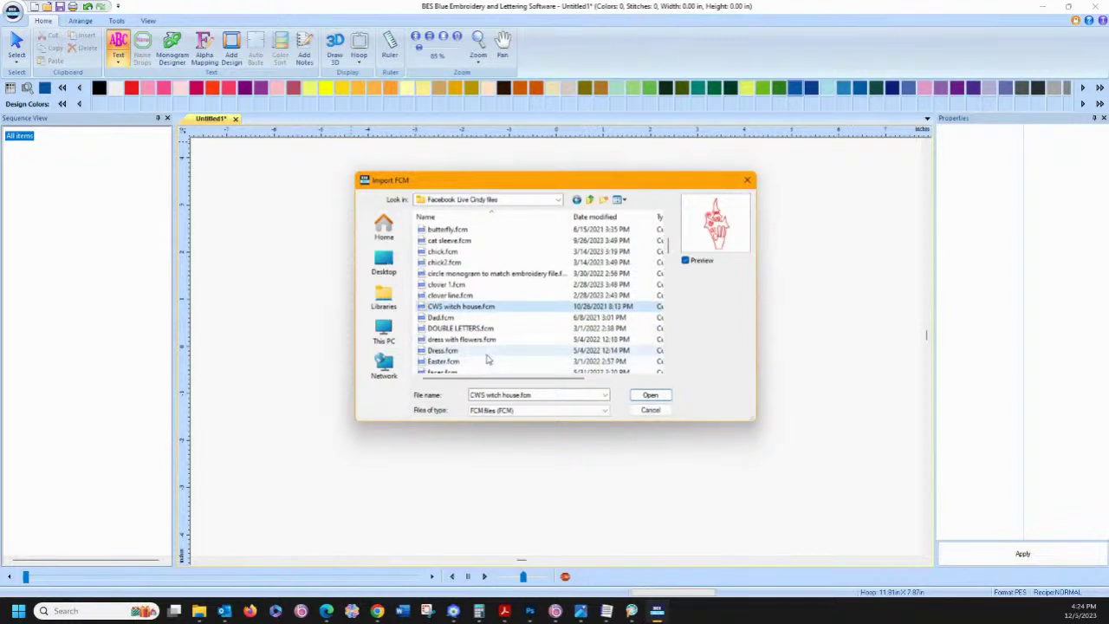
Step: Import DOUBLE LETTERS.fcm and convert the double-outlined lettering to applique
click(459, 329)
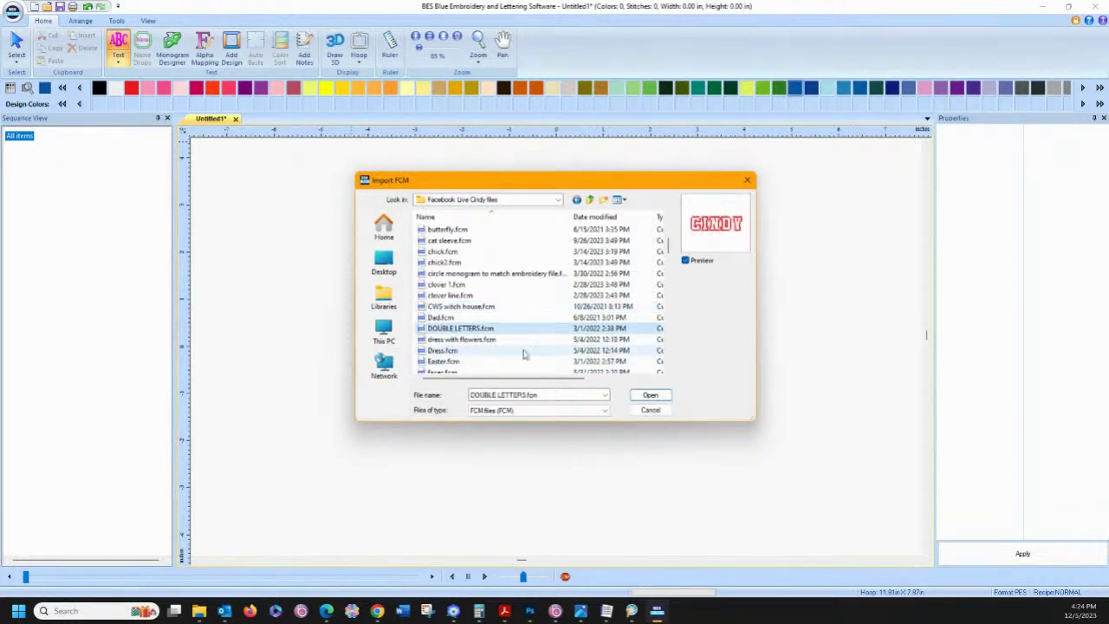
click(649, 395)
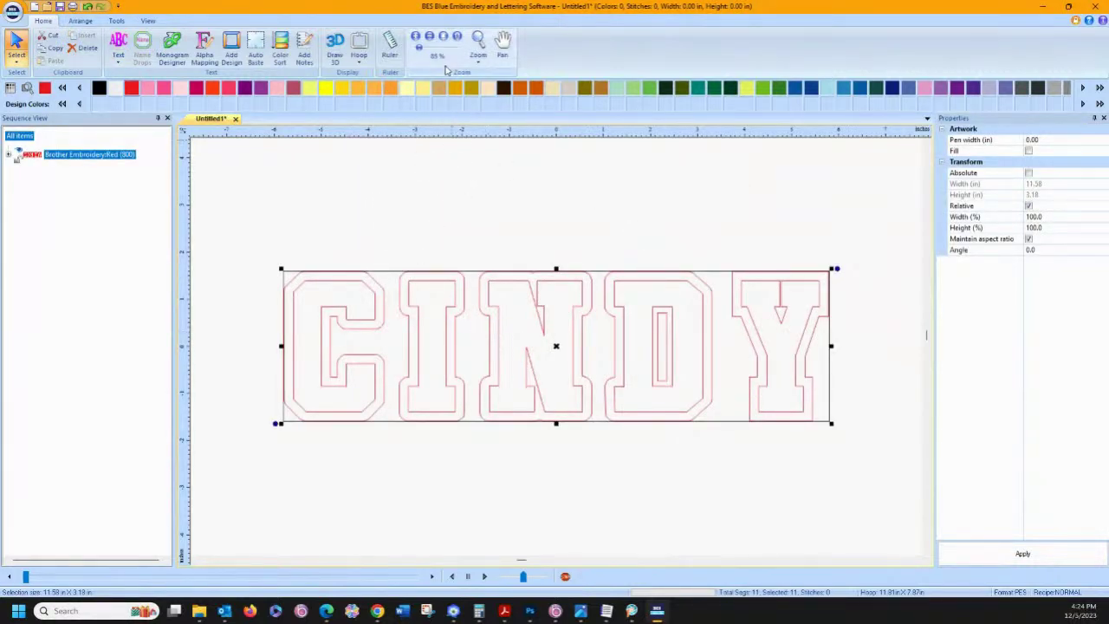
click(116, 21)
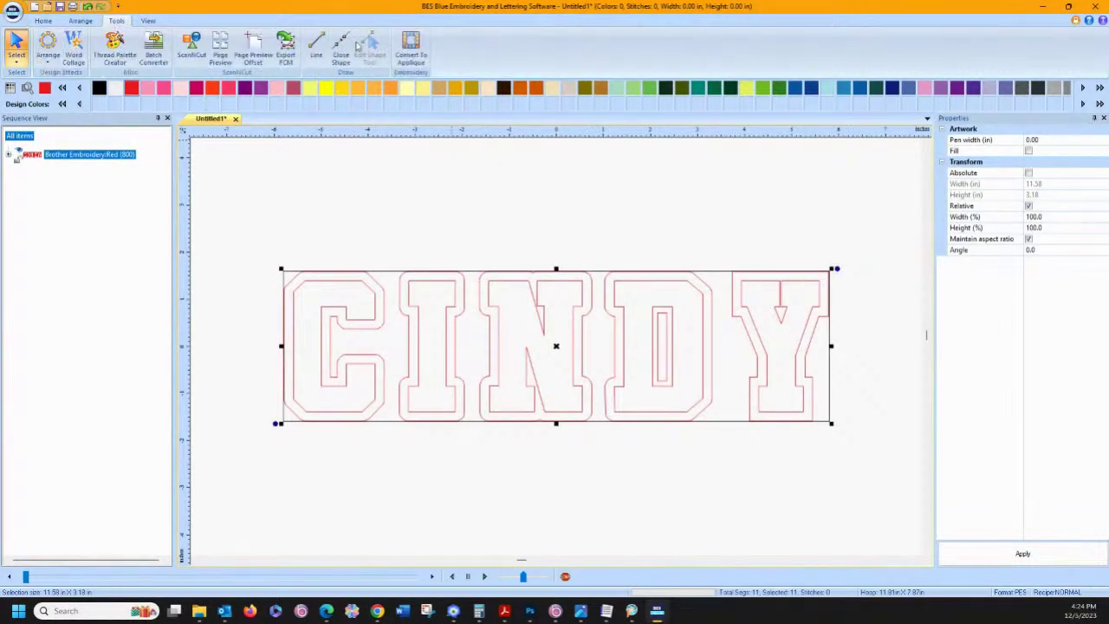
click(407, 48)
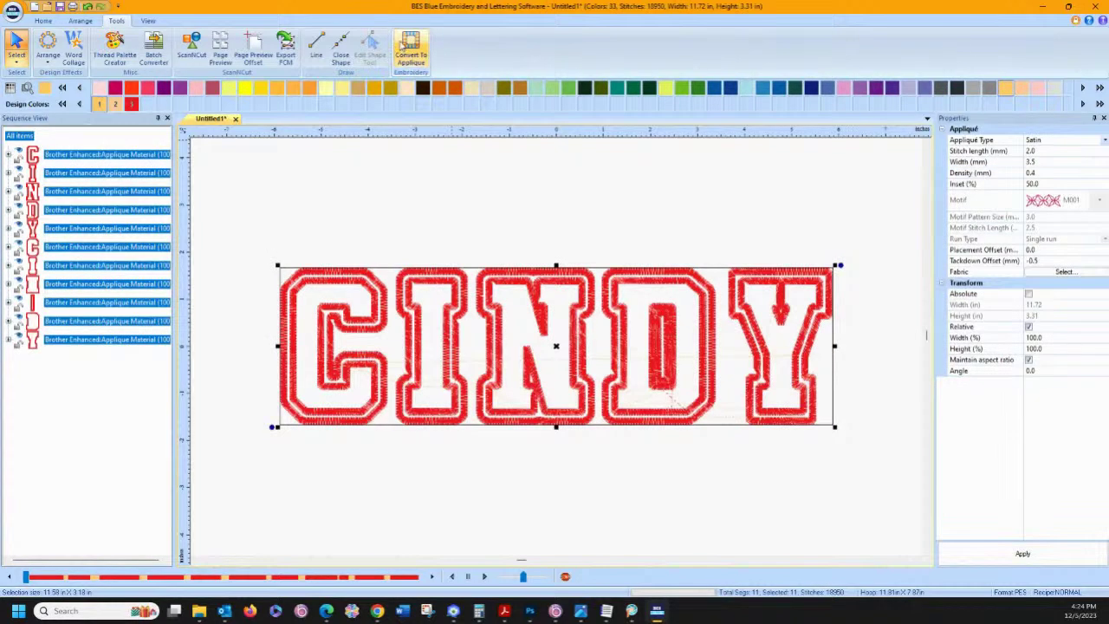
Step: Generate ScanNCut artwork from the all-red applique letters and return to the Untitled1 design
click(390, 206)
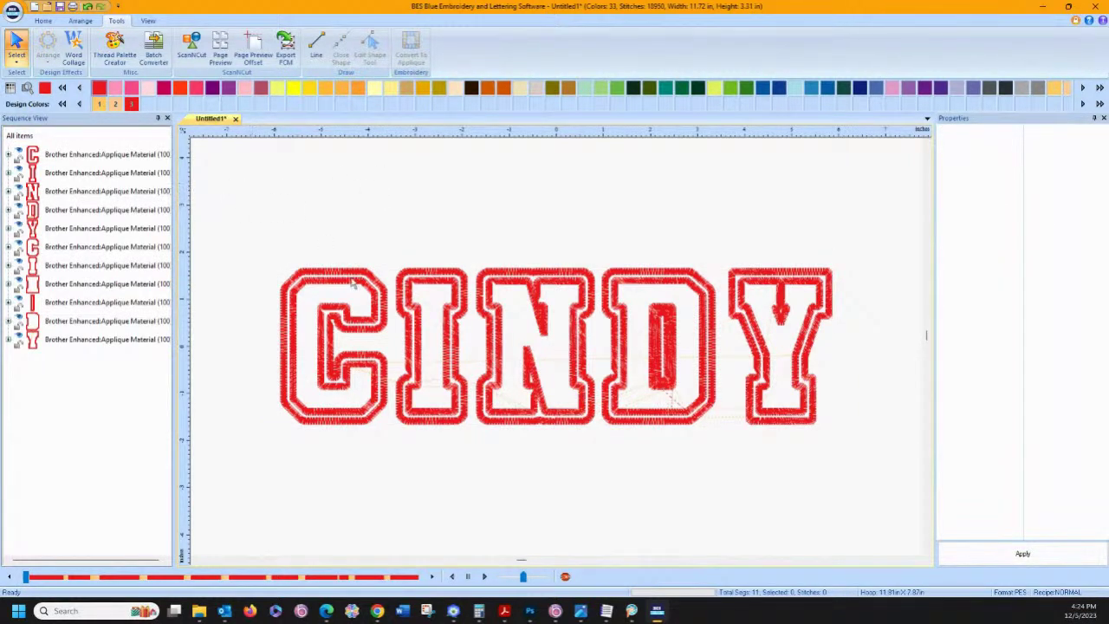
click(279, 56)
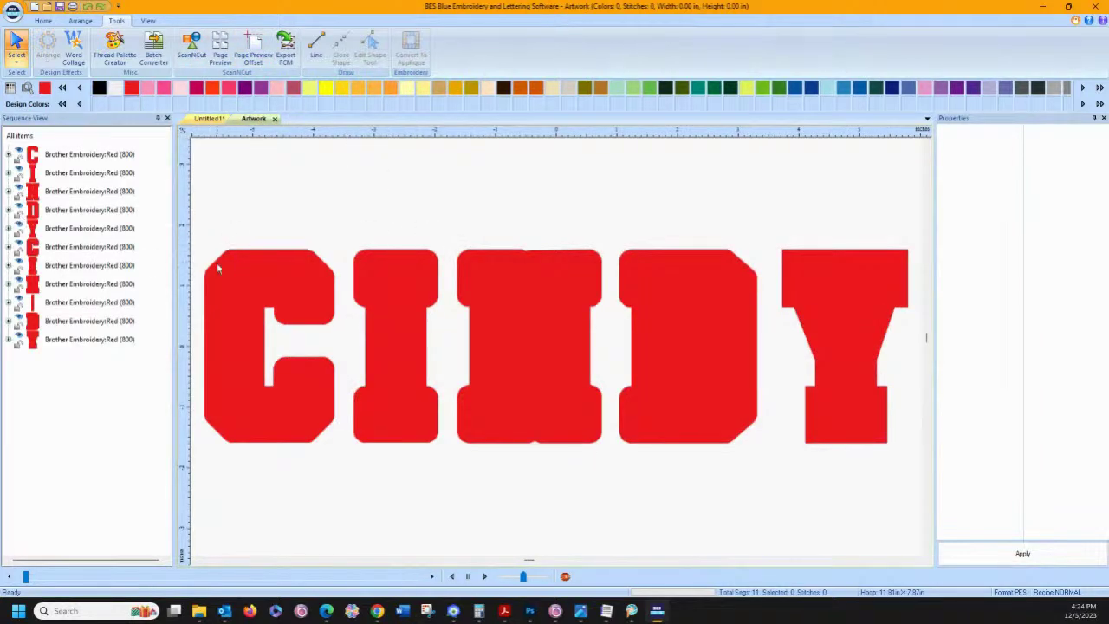
click(210, 119)
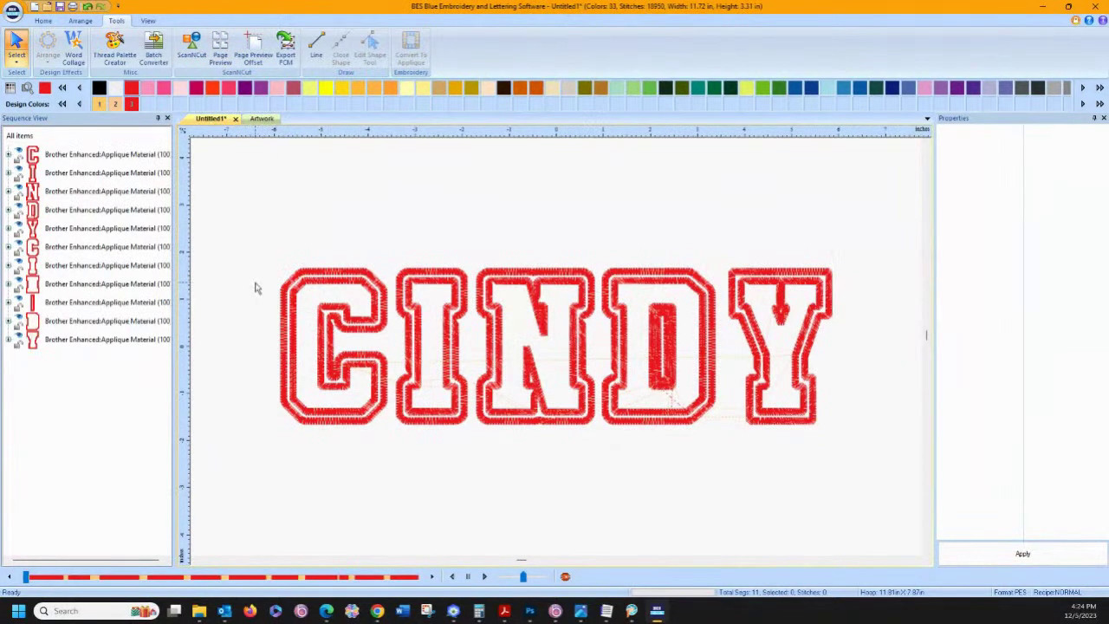
Step: Recolor the six outer-outline applique items of the lettering to Prussian Blue
click(62, 247)
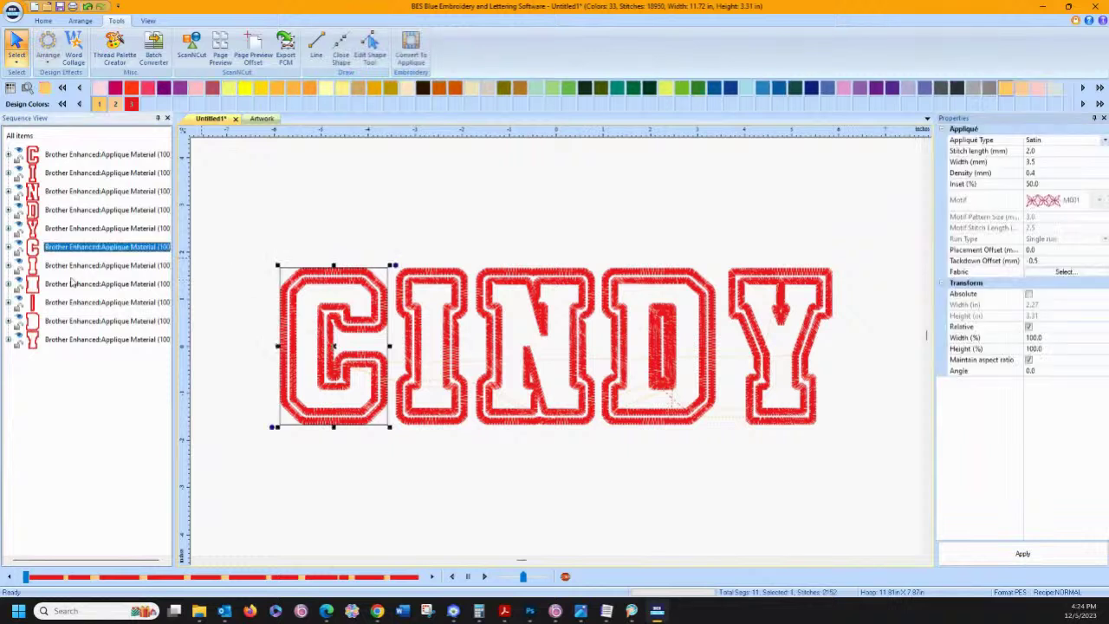
shift+click(76, 339)
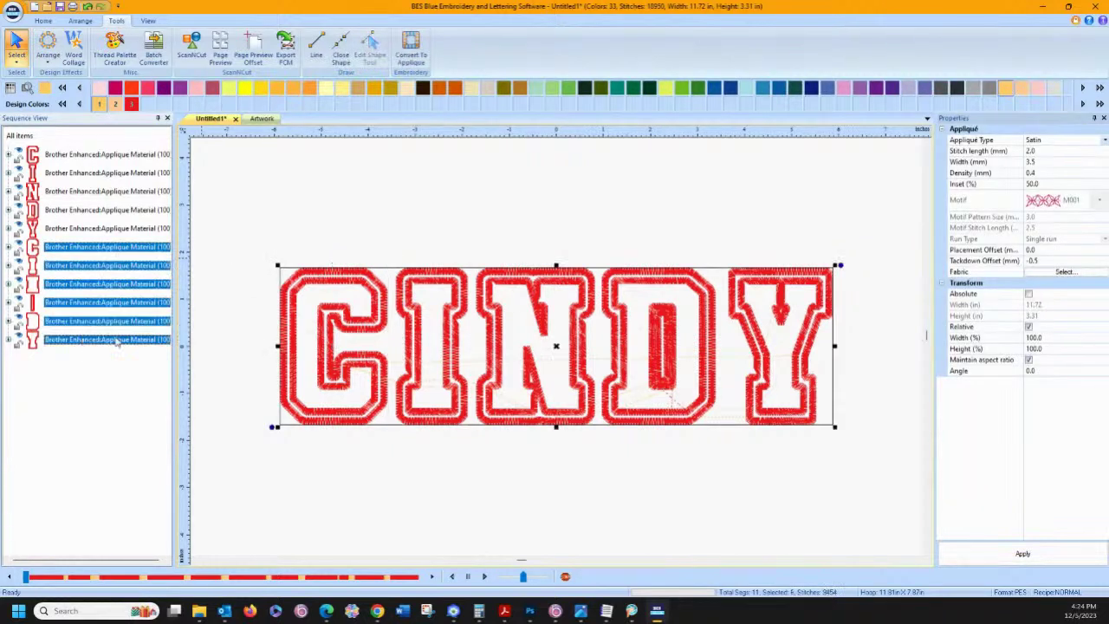
click(810, 88)
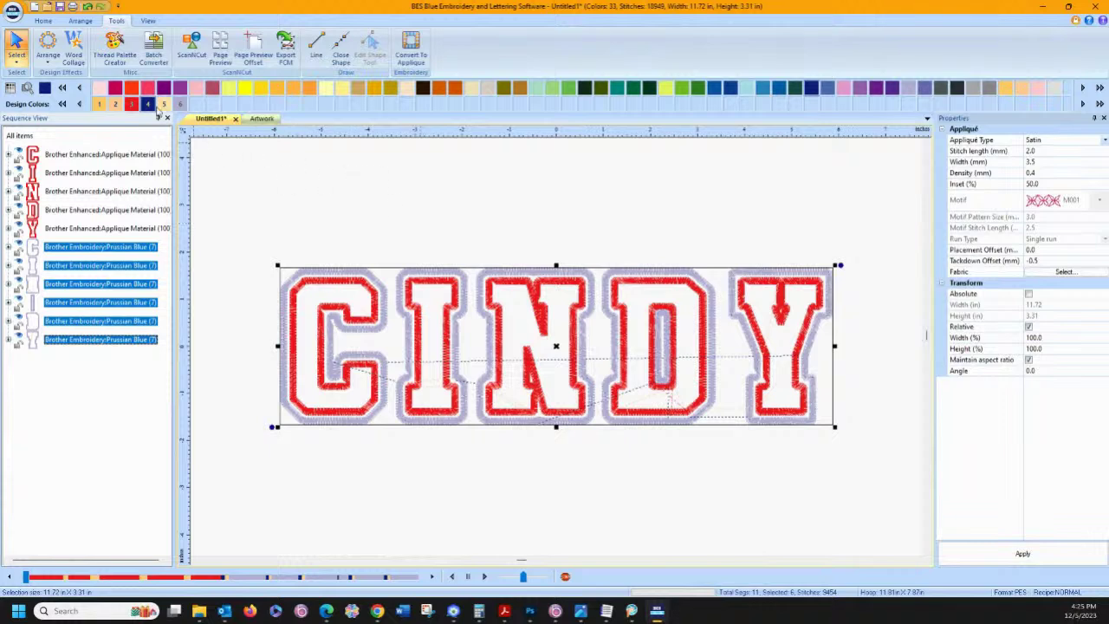
Step: Delete all the shapes in the Artwork document and close it without saving
click(258, 119)
drag(201, 212, 899, 485)
key(Delete)
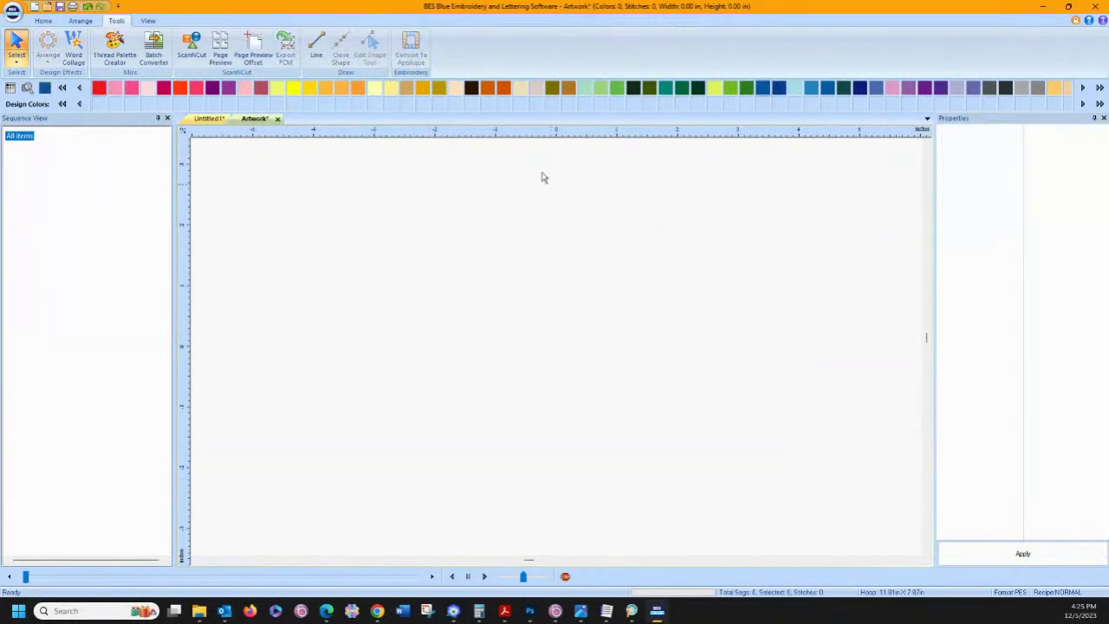
click(277, 118)
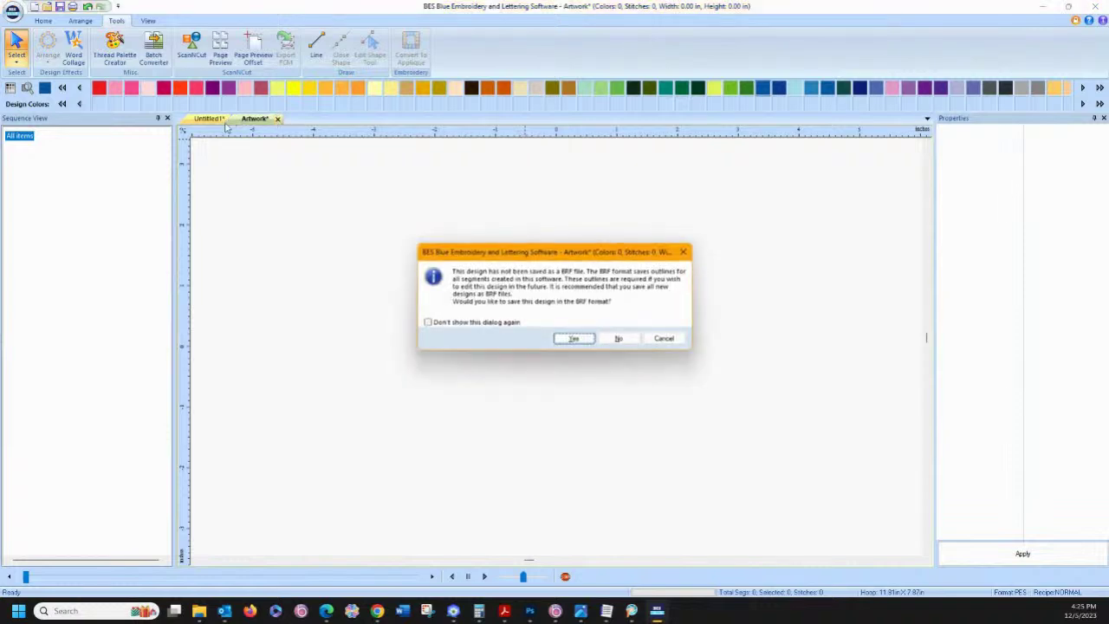
click(616, 337)
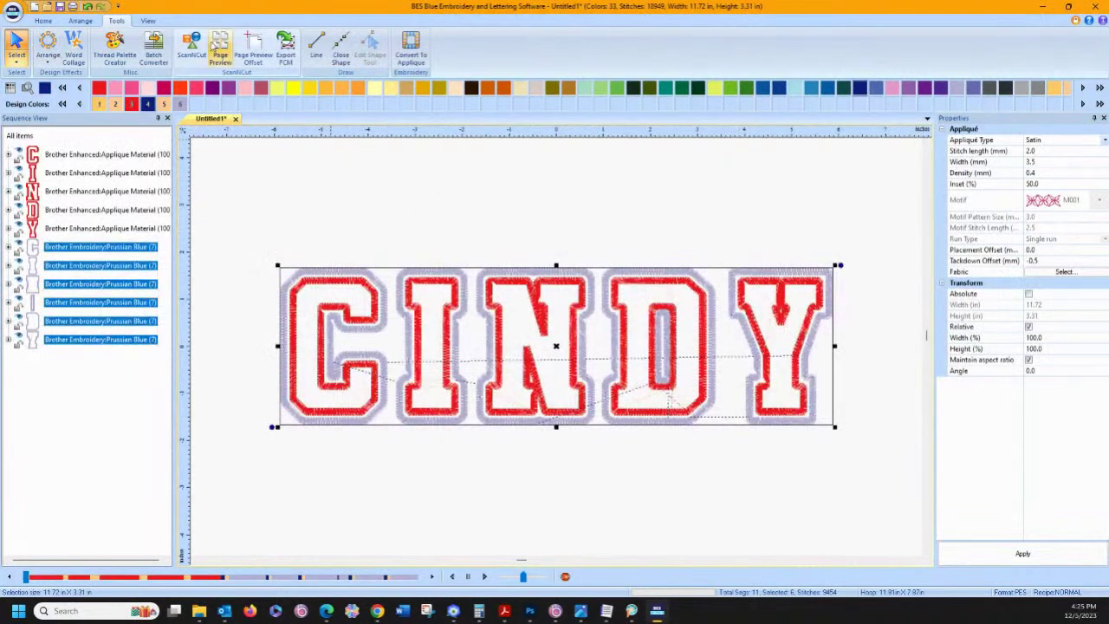
Step: Generate new ScanNCut artwork from the recolored letters and move the lavender outer shapes below the red ones
click(191, 48)
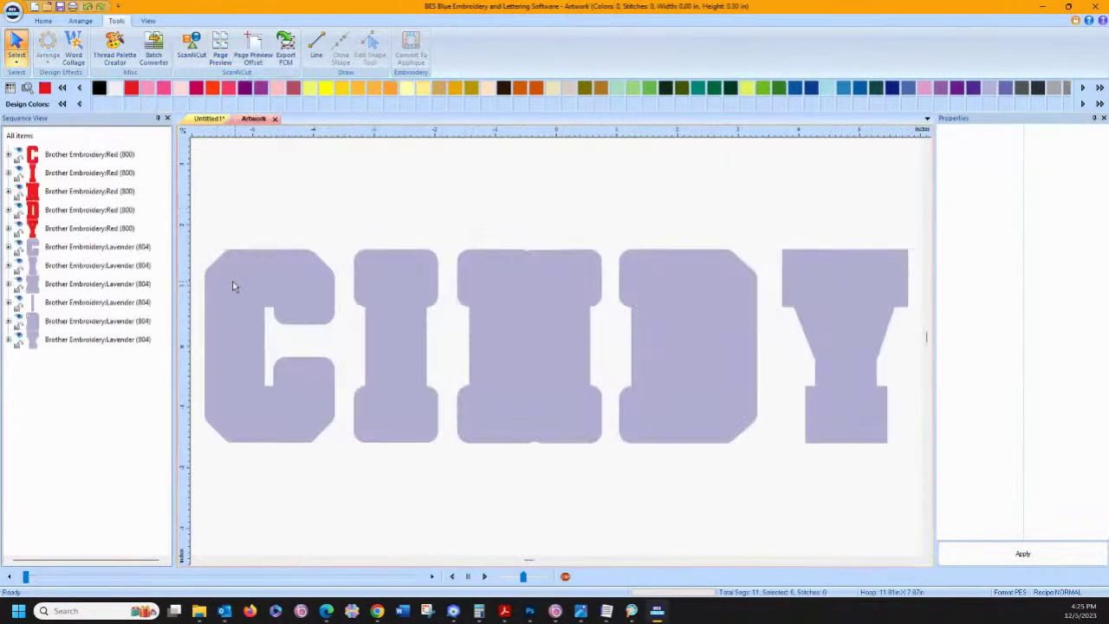
click(52, 250)
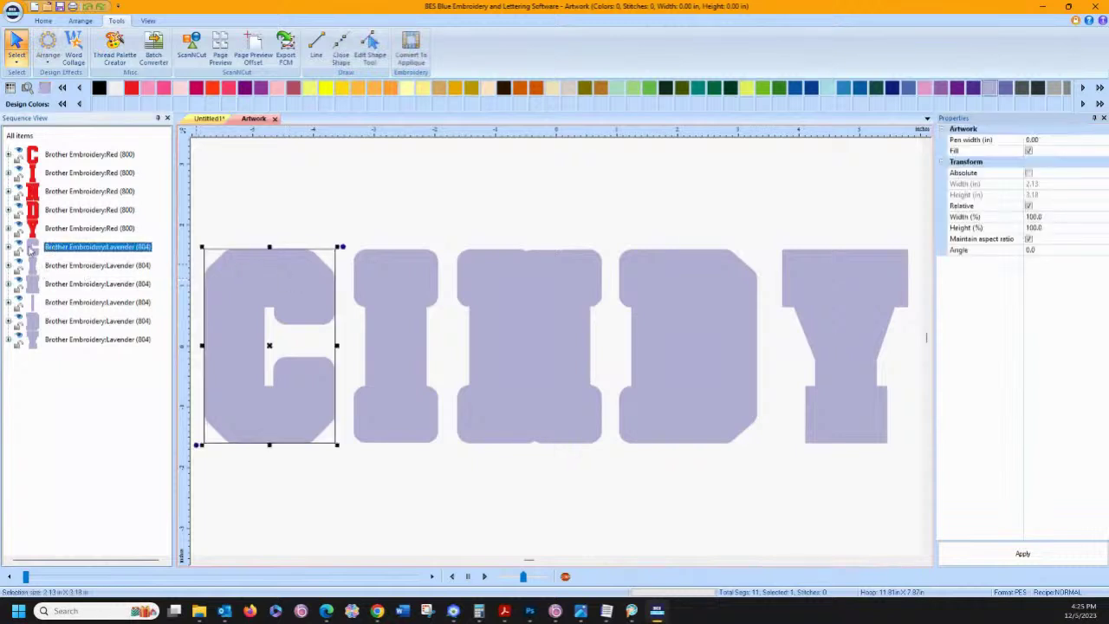
shift+click(58, 343)
drag(389, 320, 391, 519)
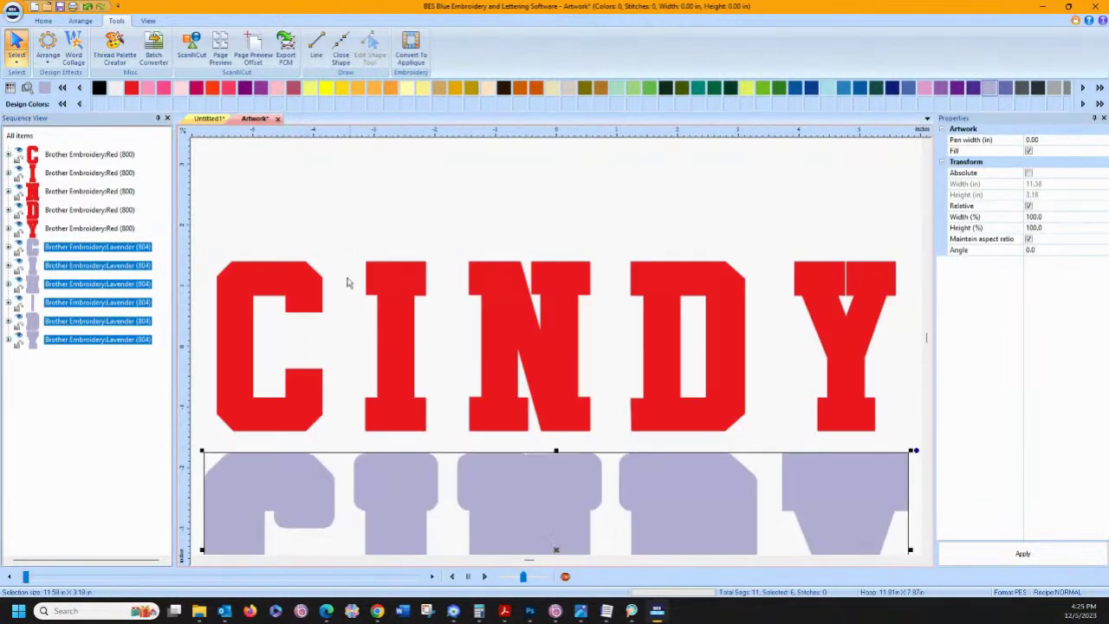
Step: Draw a closed seven-sided line shape about 5.6 × 2.4 in above the red letters and convert it to applique
scroll(309, 190, down, 2)
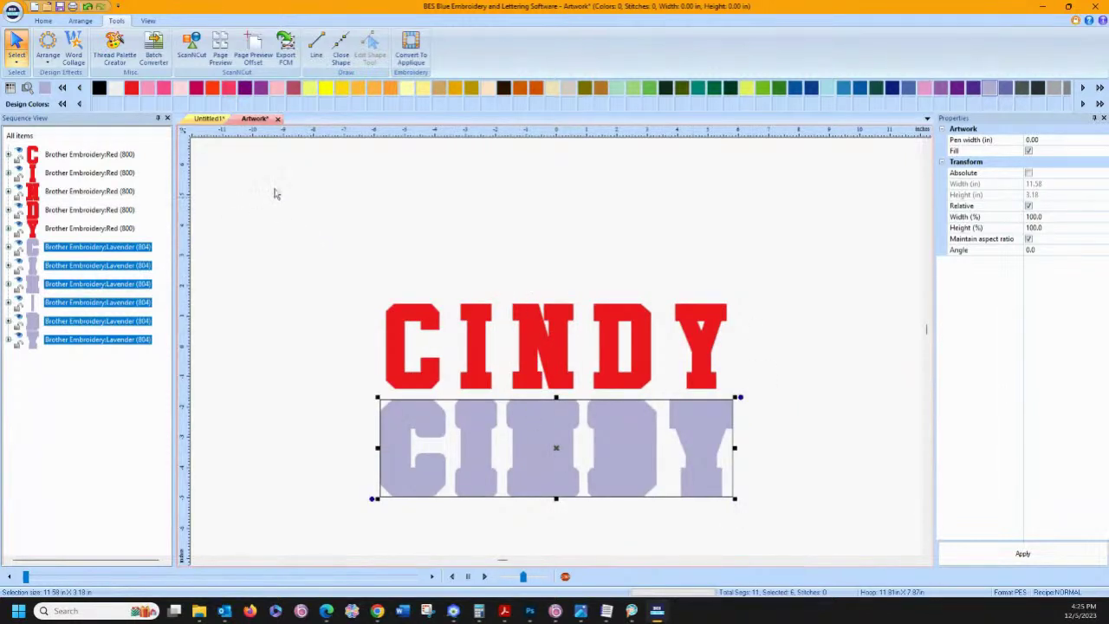
click(316, 45)
click(401, 206)
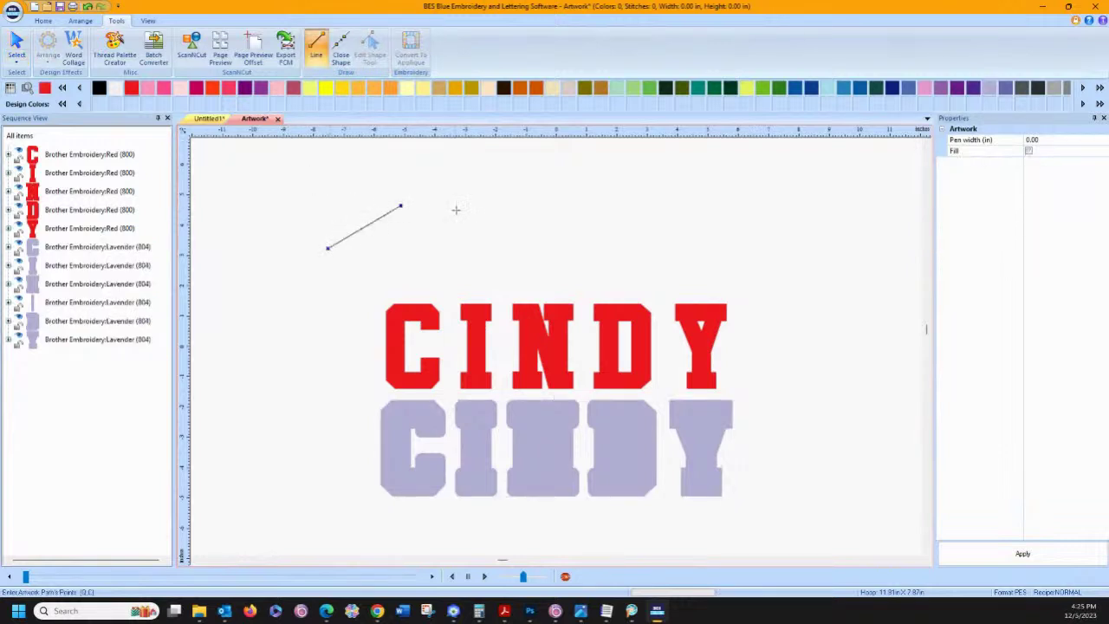
click(468, 219)
click(498, 252)
click(445, 273)
click(371, 279)
click(332, 265)
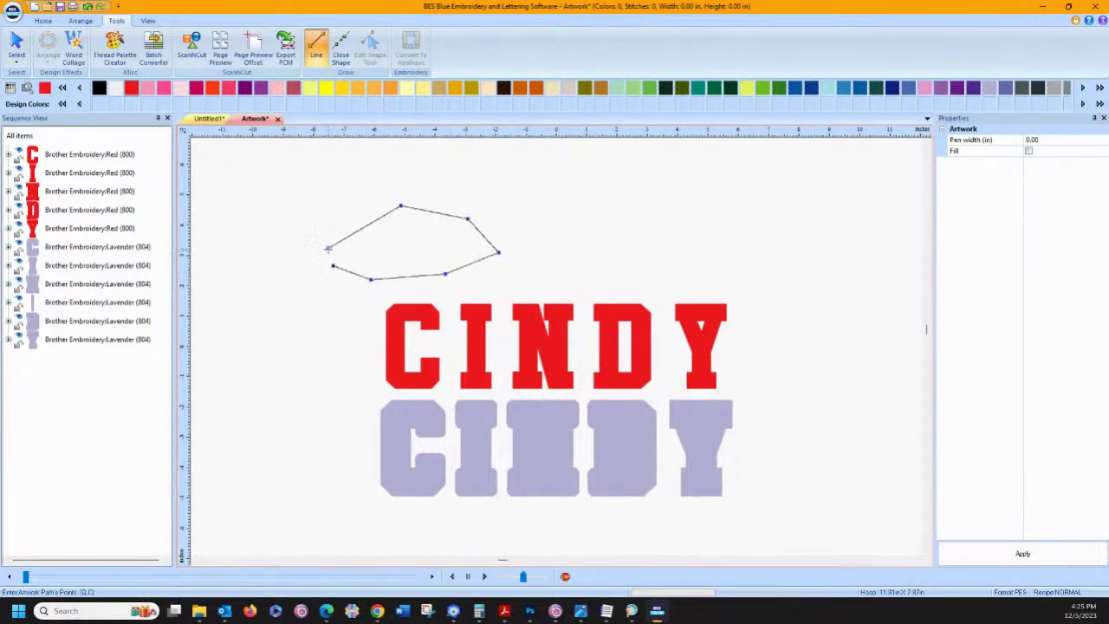
click(328, 250)
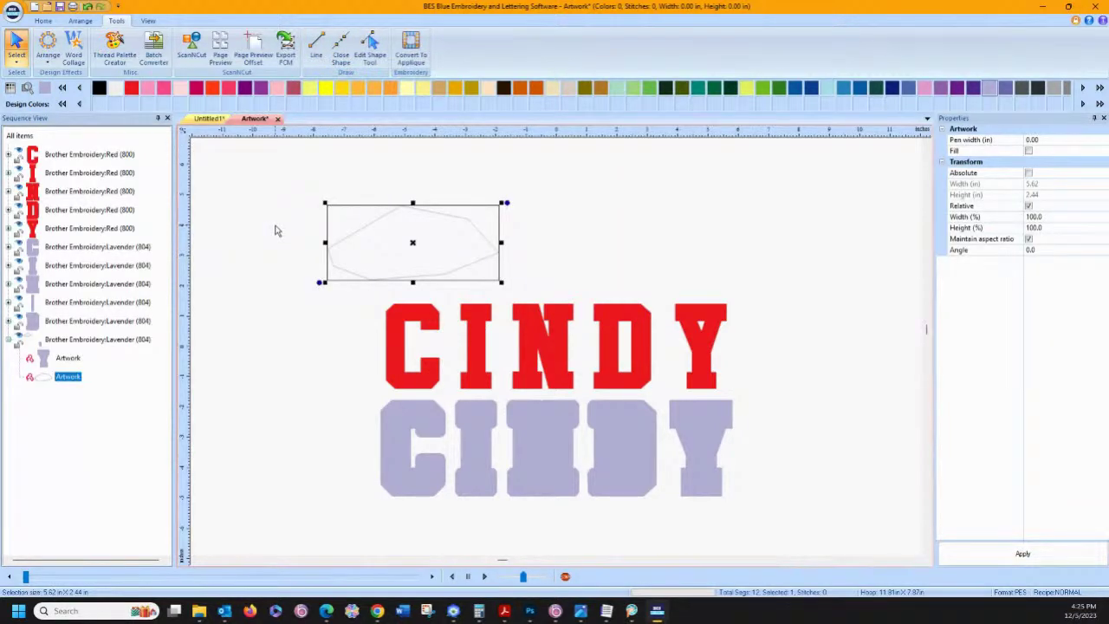
click(408, 48)
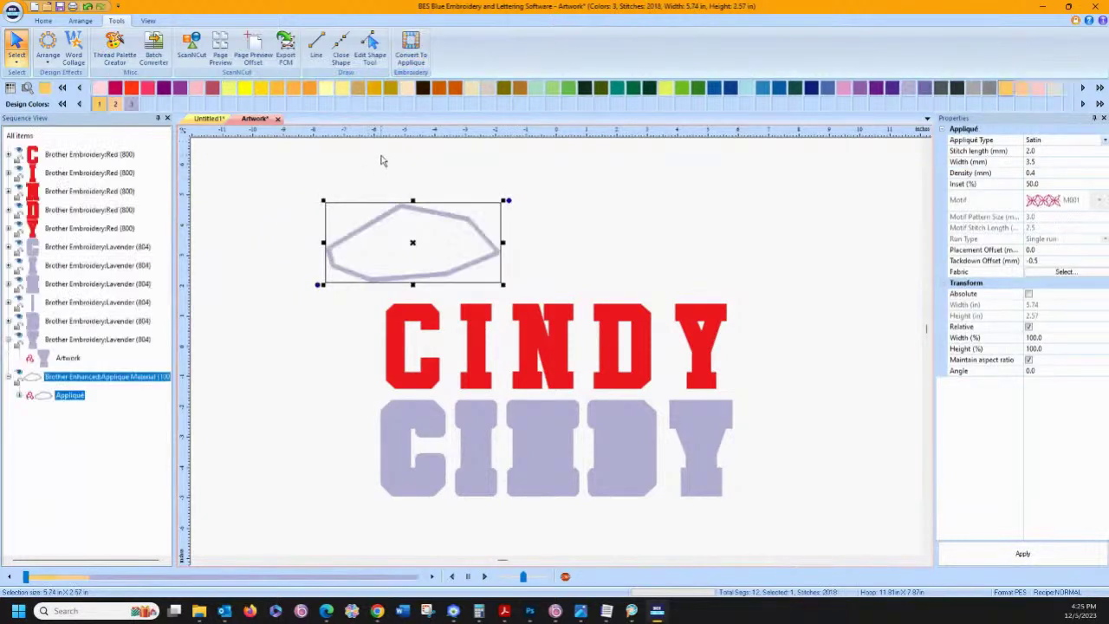
Step: Delete the drawn applique shape, and generate a word collage in the Baby1 shape with the words "baby,boy, 7lbs 8oz, happy, mom, dad"
key(Delete)
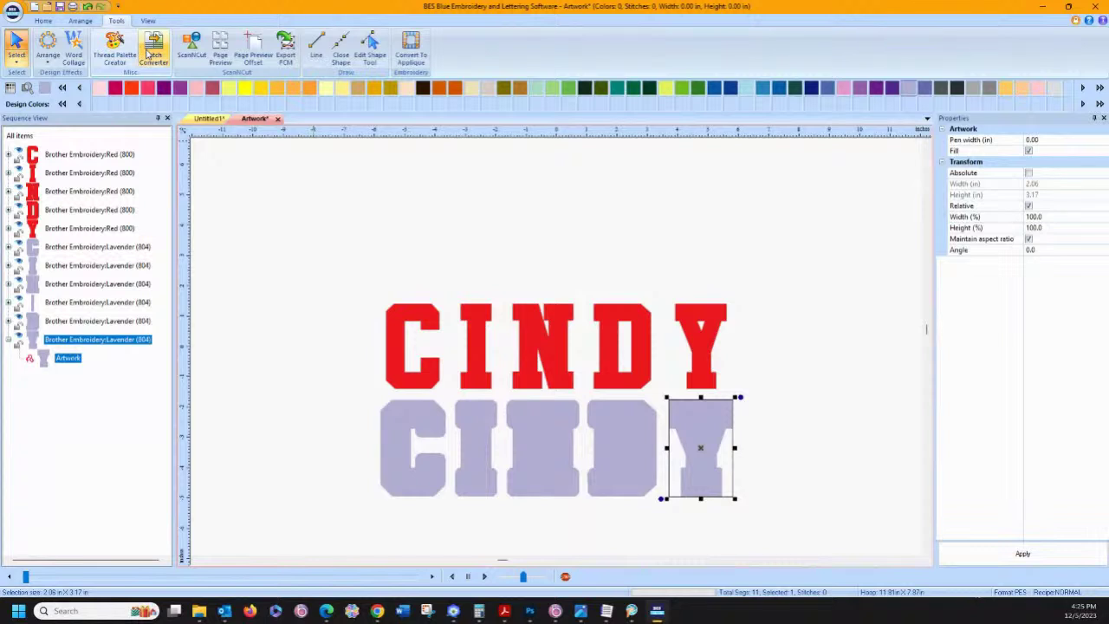
click(76, 48)
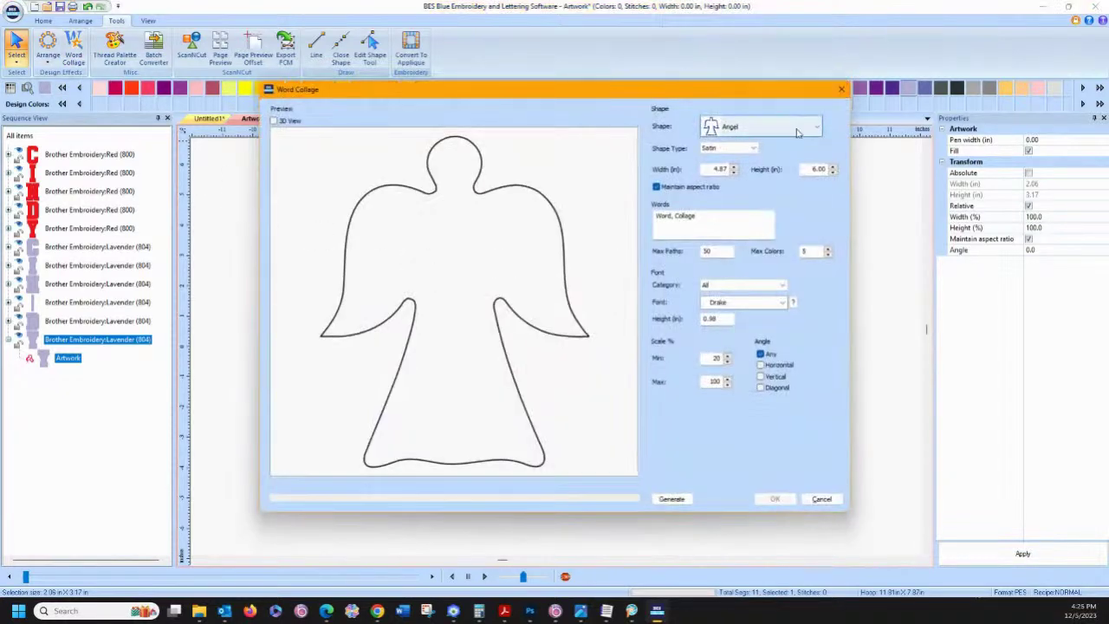
click(799, 127)
click(735, 262)
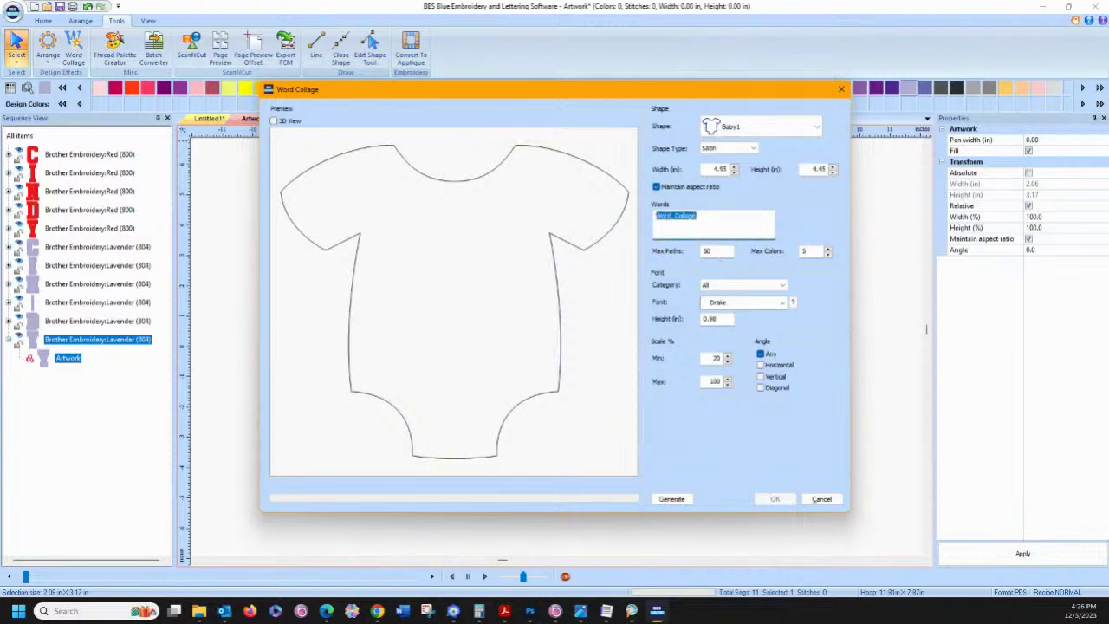
text(ba)
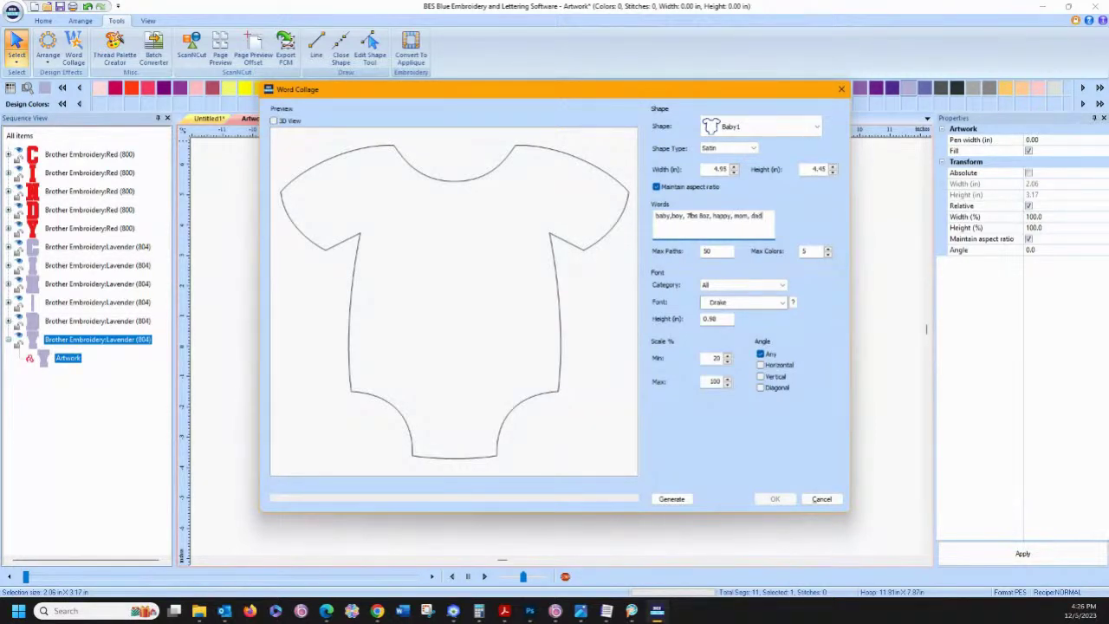
click(669, 499)
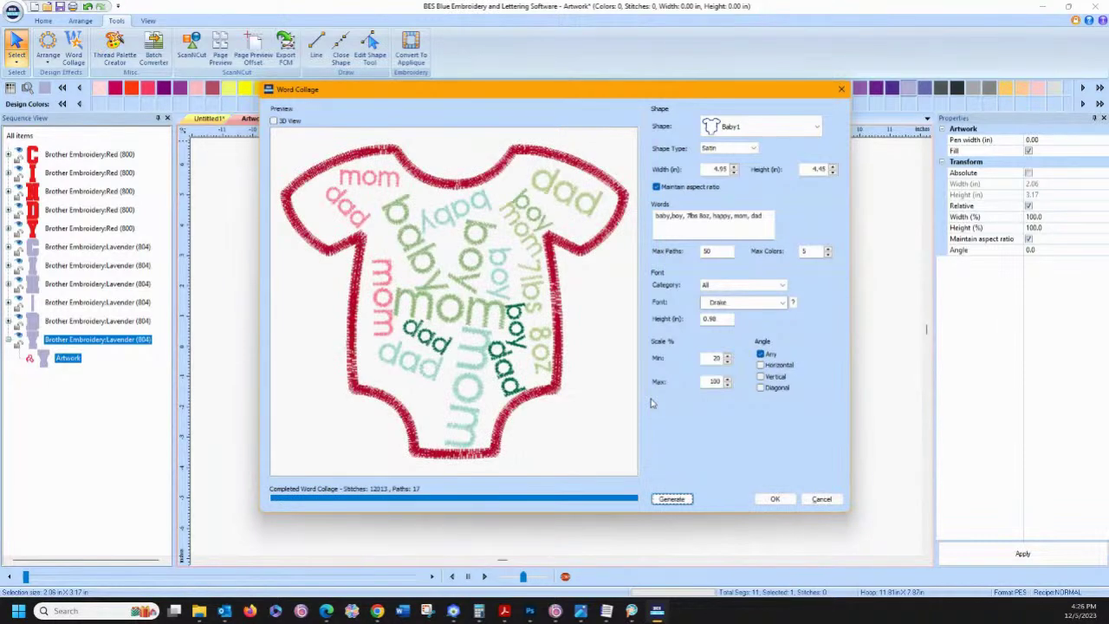
Step: Select the Horizontal, Vertical and Diagonal angle options for the word collage and regenerate it
click(760, 365)
click(761, 376)
click(761, 387)
click(671, 499)
Step: Change the word collage font to Girly Curls and regenerate the collage
click(721, 305)
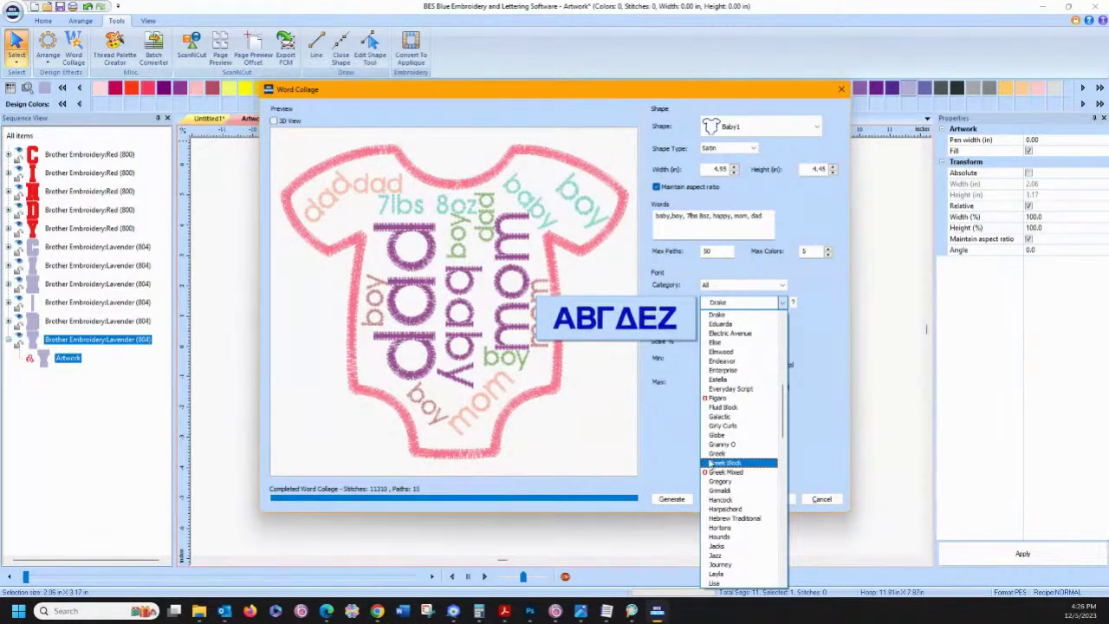
click(723, 425)
click(673, 499)
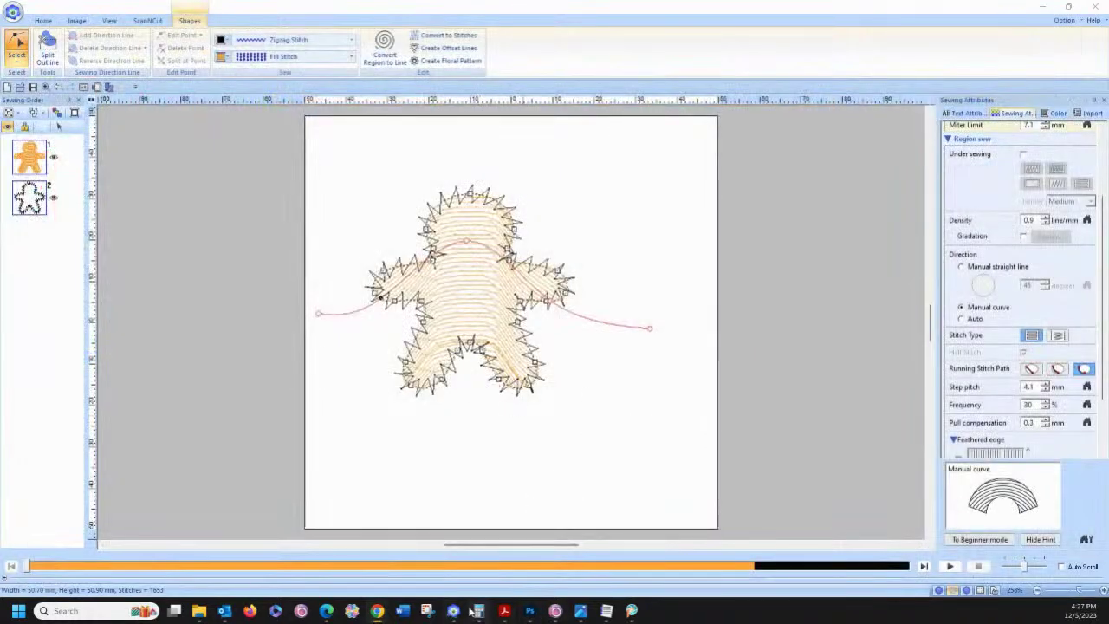
Step: Launch BES Blue Embroidery and Lettering Software and create a new blank design
click(94, 612)
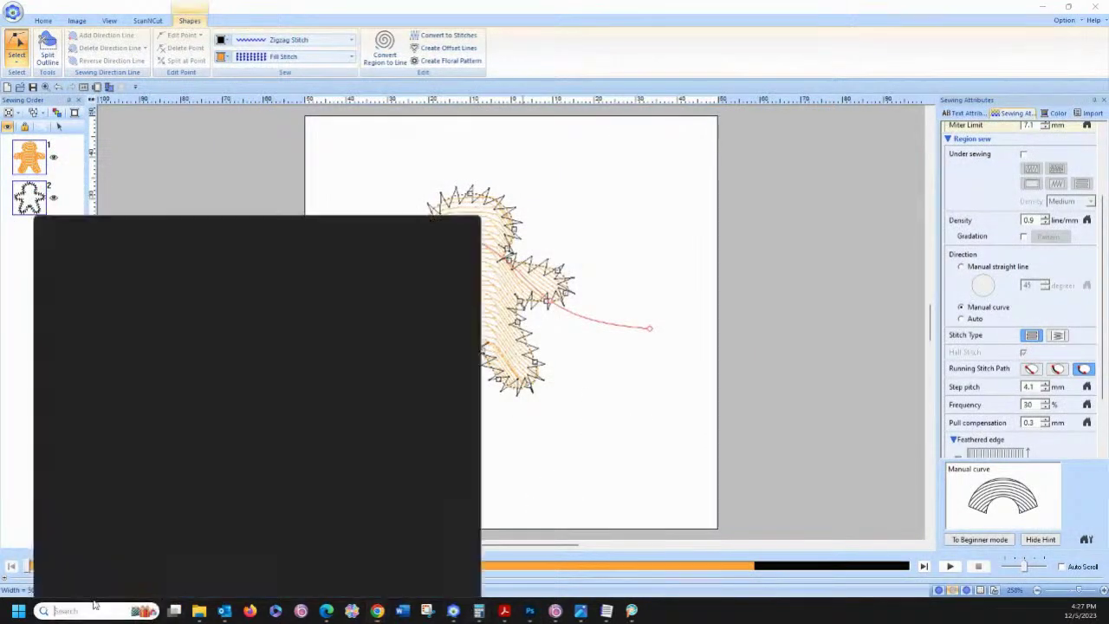
text(BES)
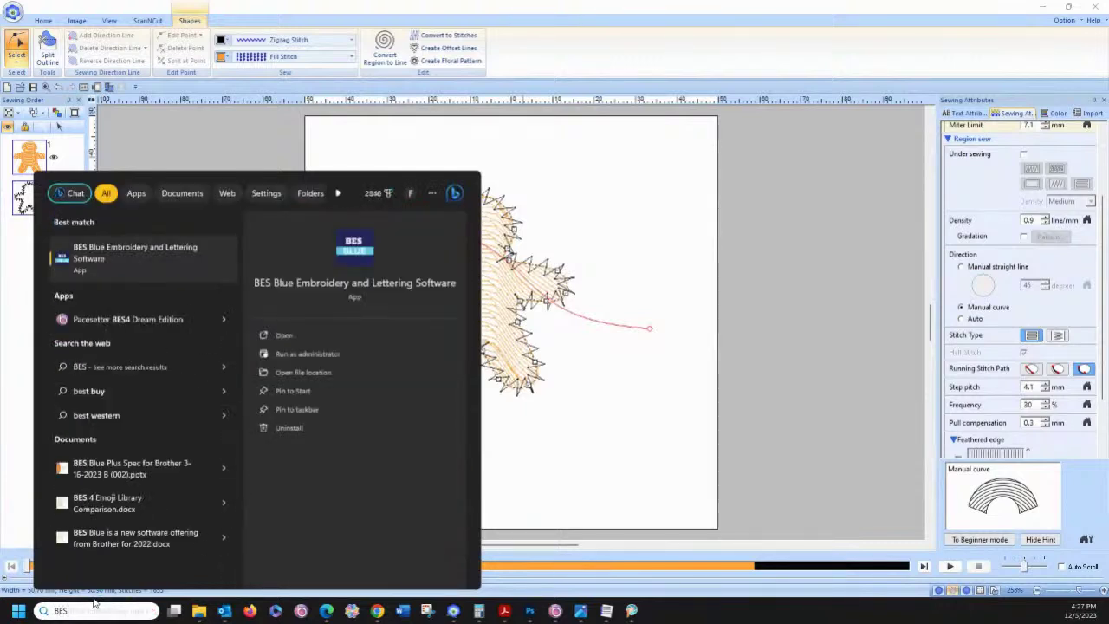
click(134, 260)
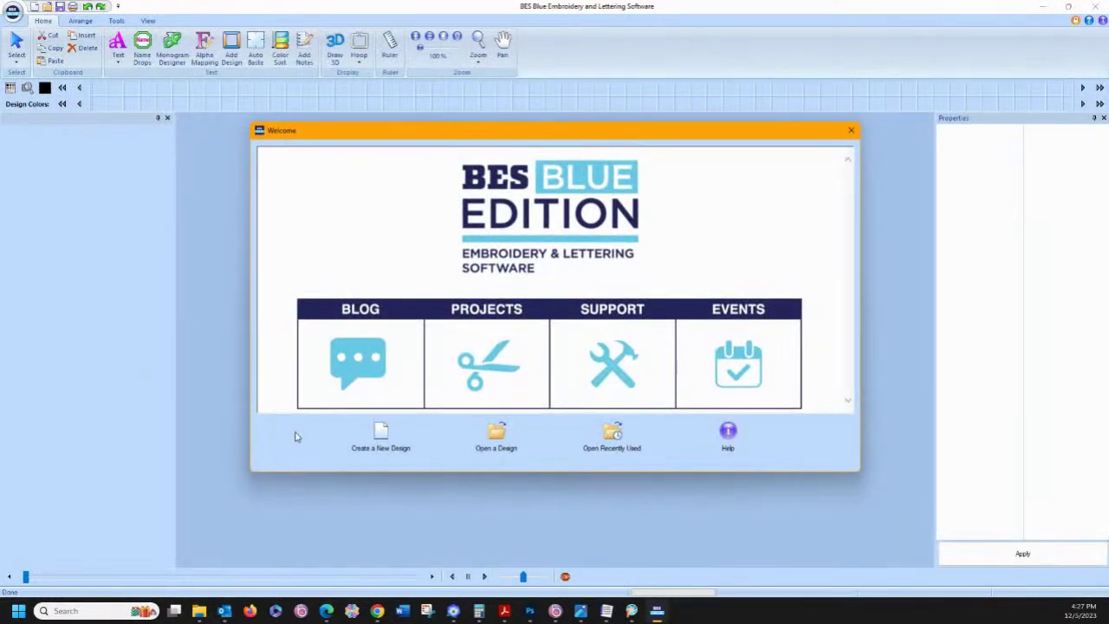
click(381, 438)
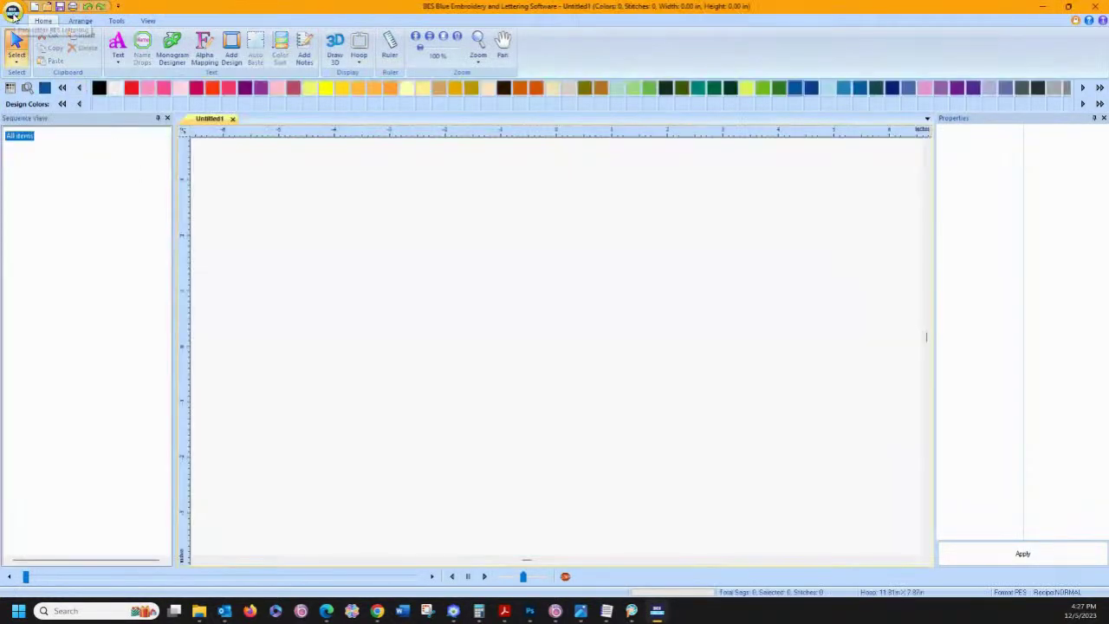
click(13, 14)
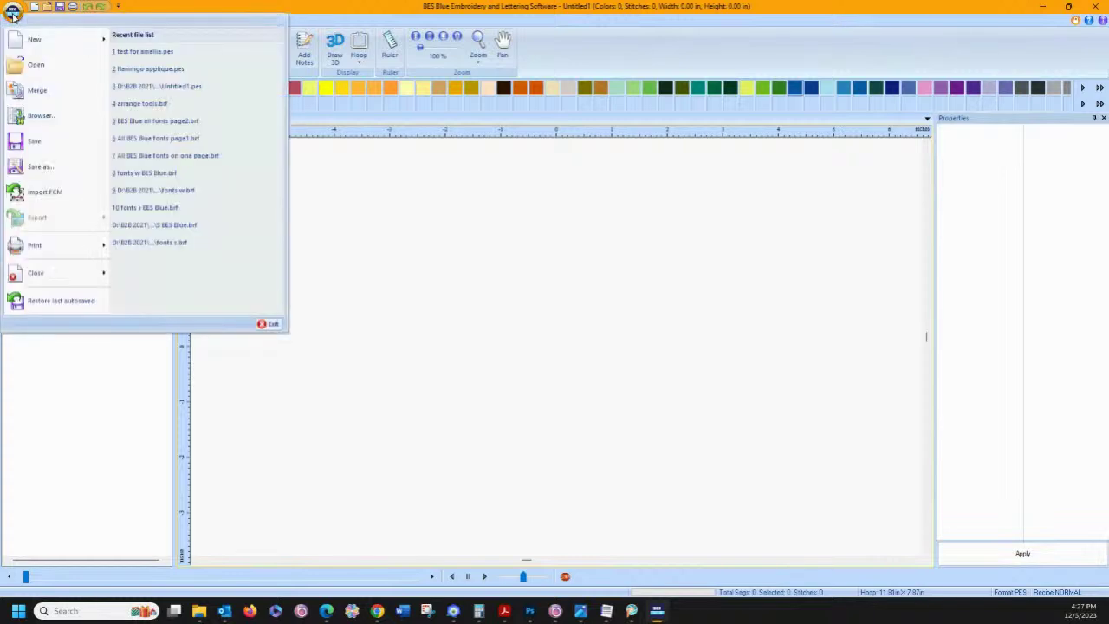
click(37, 64)
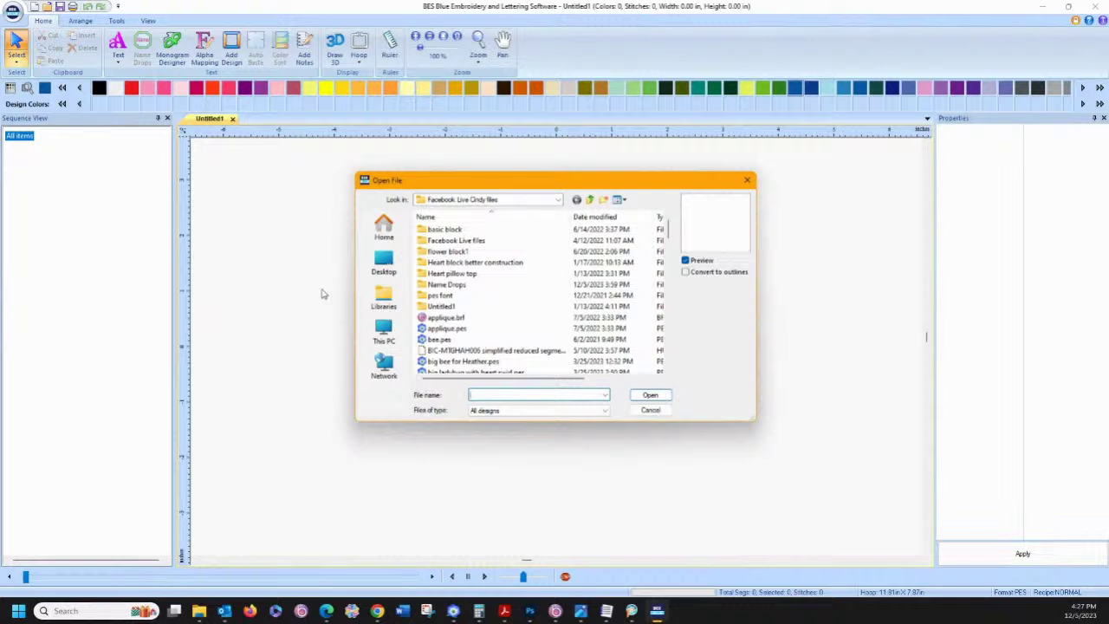
scroll(467, 310, down, 2)
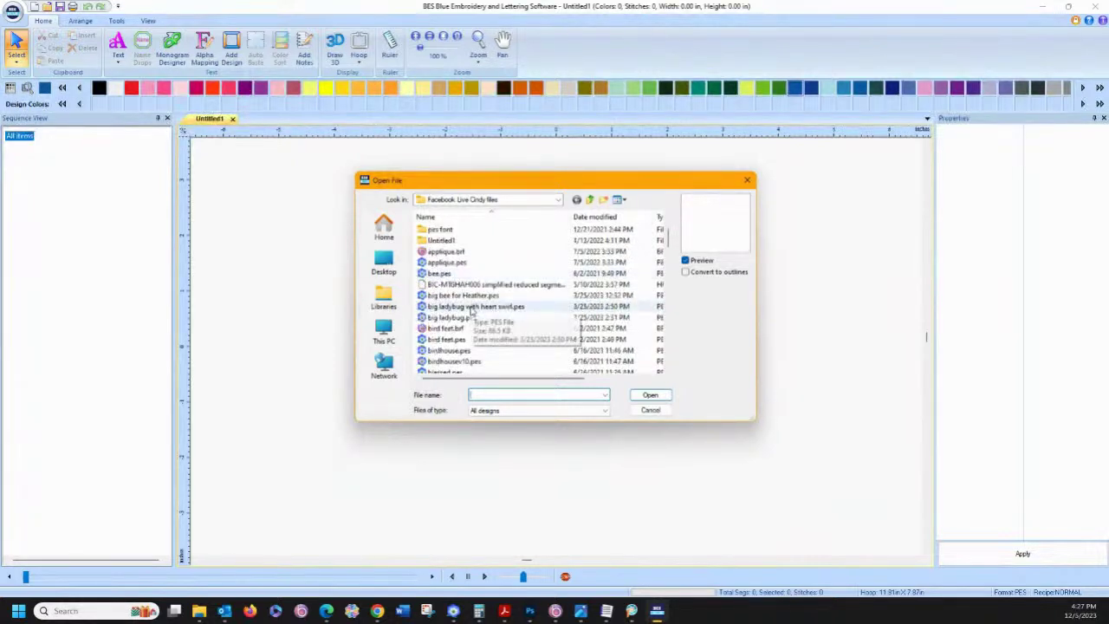
scroll(470, 310, down, 6)
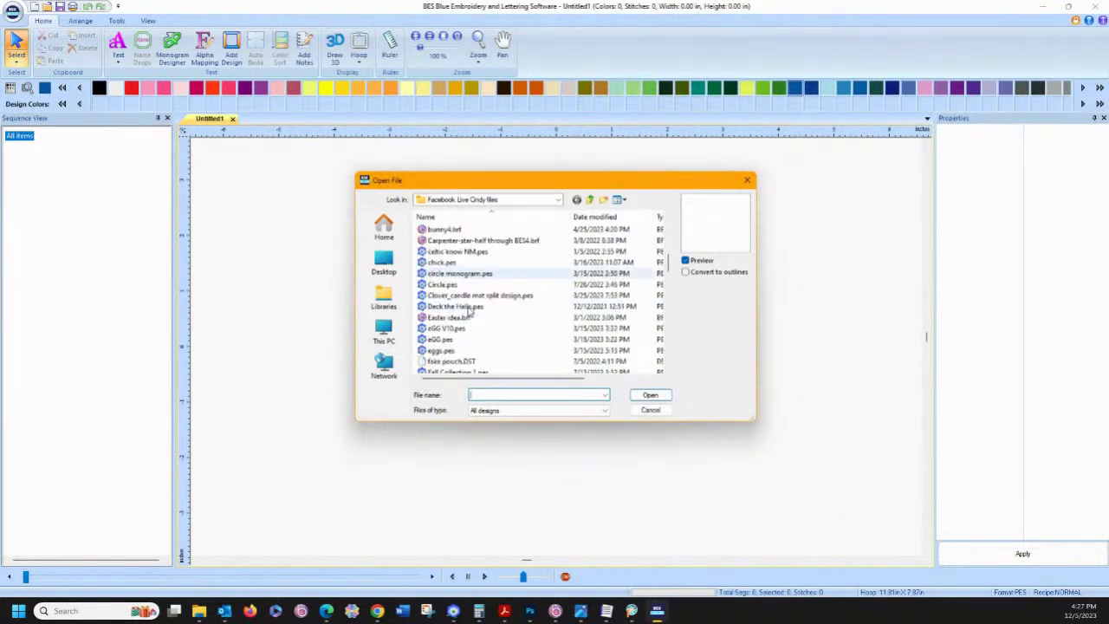
scroll(468, 310, down, 2)
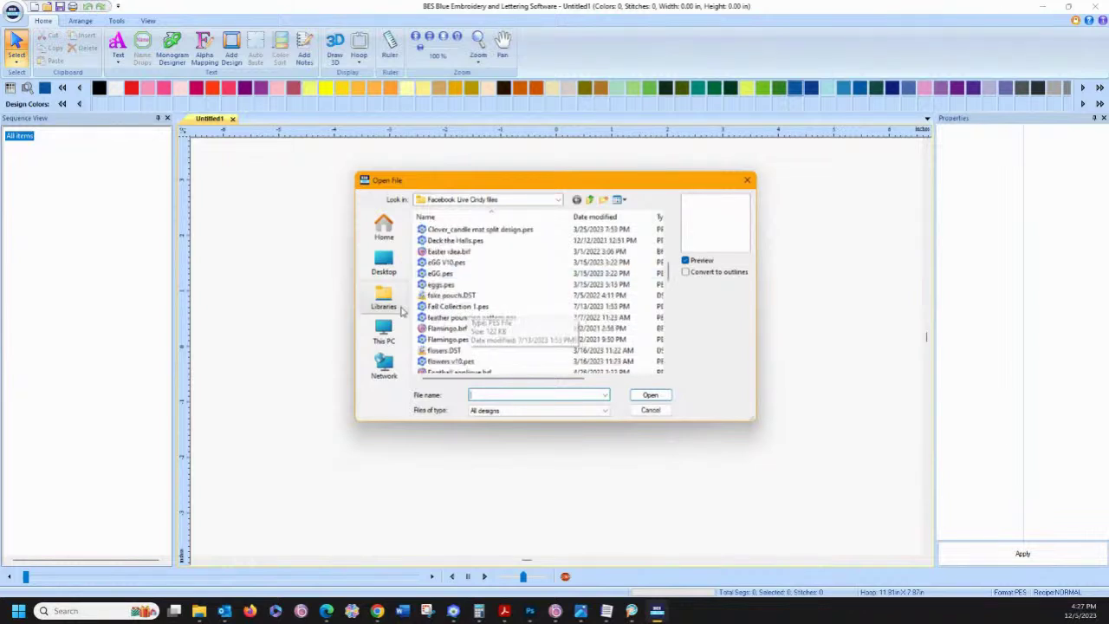
click(452, 307)
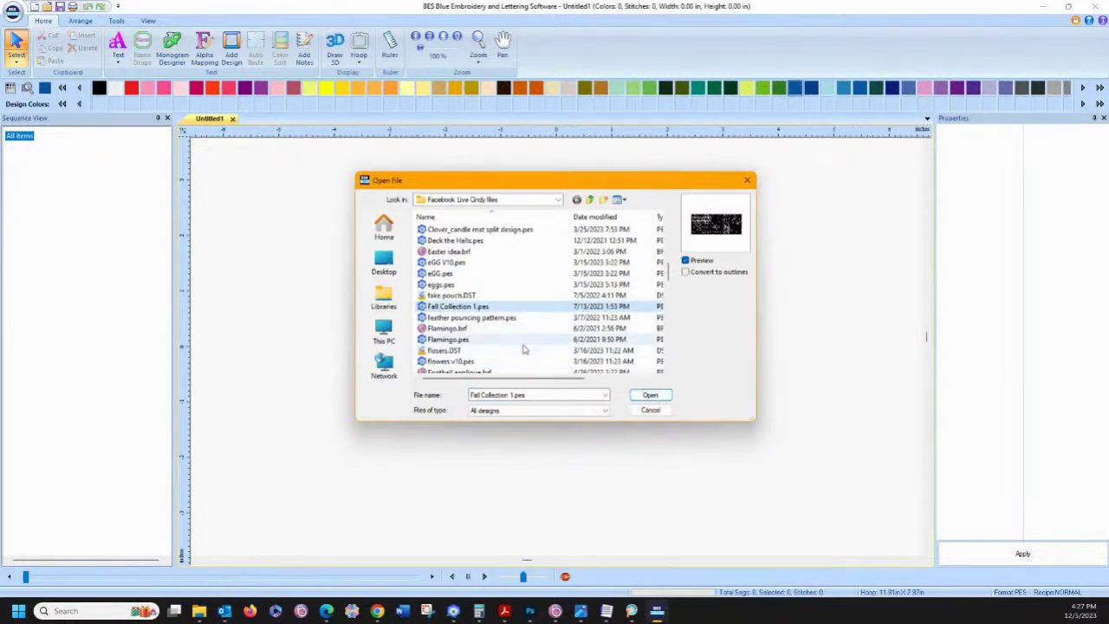
click(650, 410)
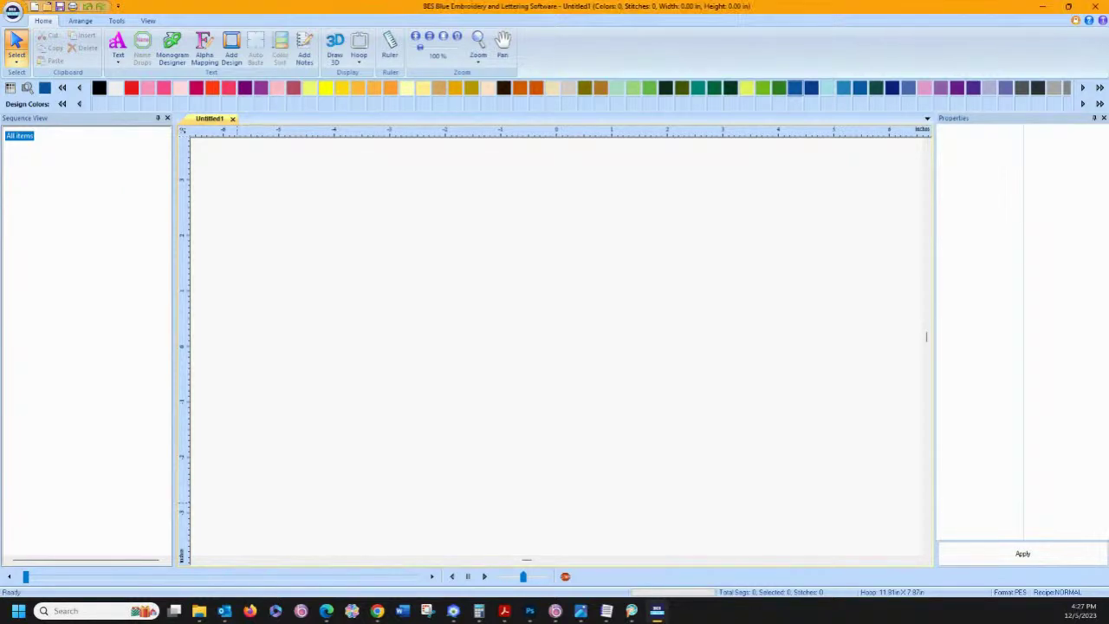
Step: Switch to Layout & Editing and save the gingerbread man design as a new PES file named gingerman
click(450, 611)
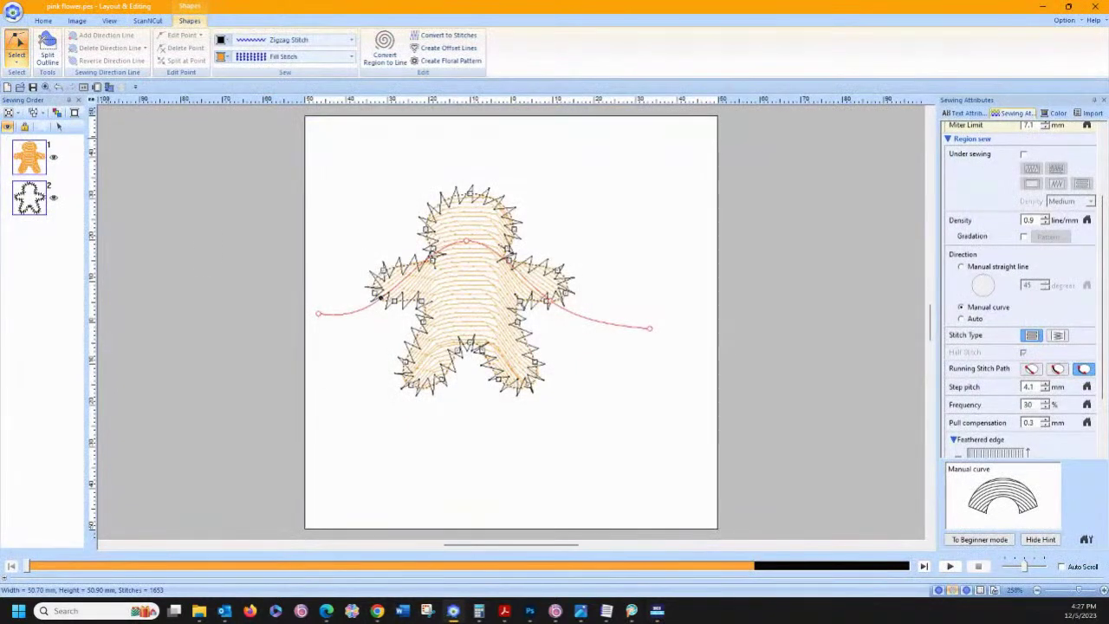
click(13, 11)
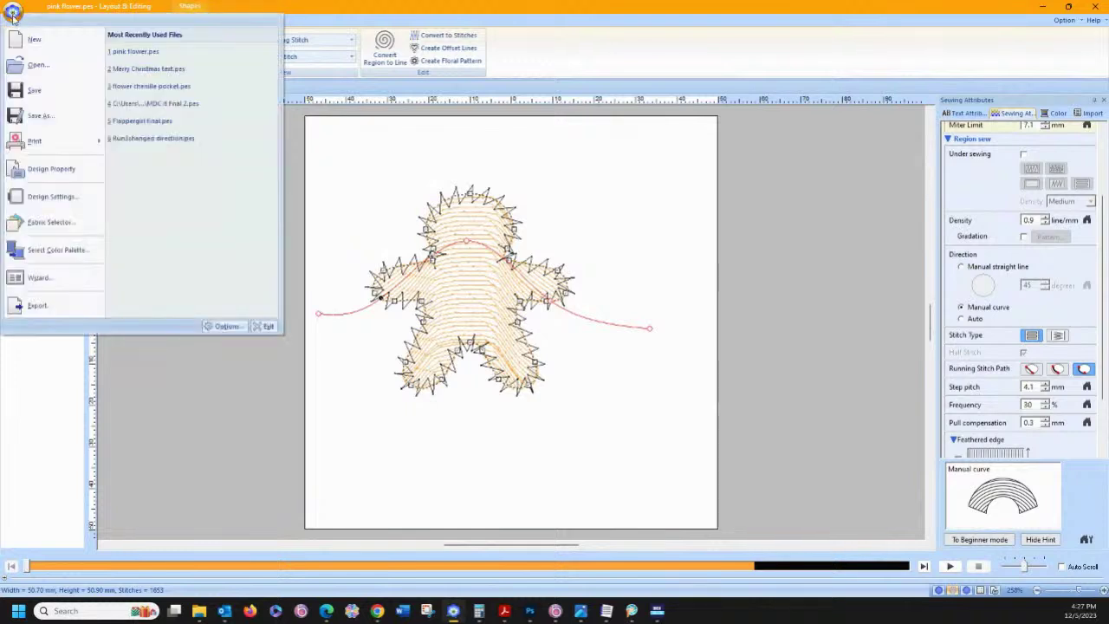
click(35, 116)
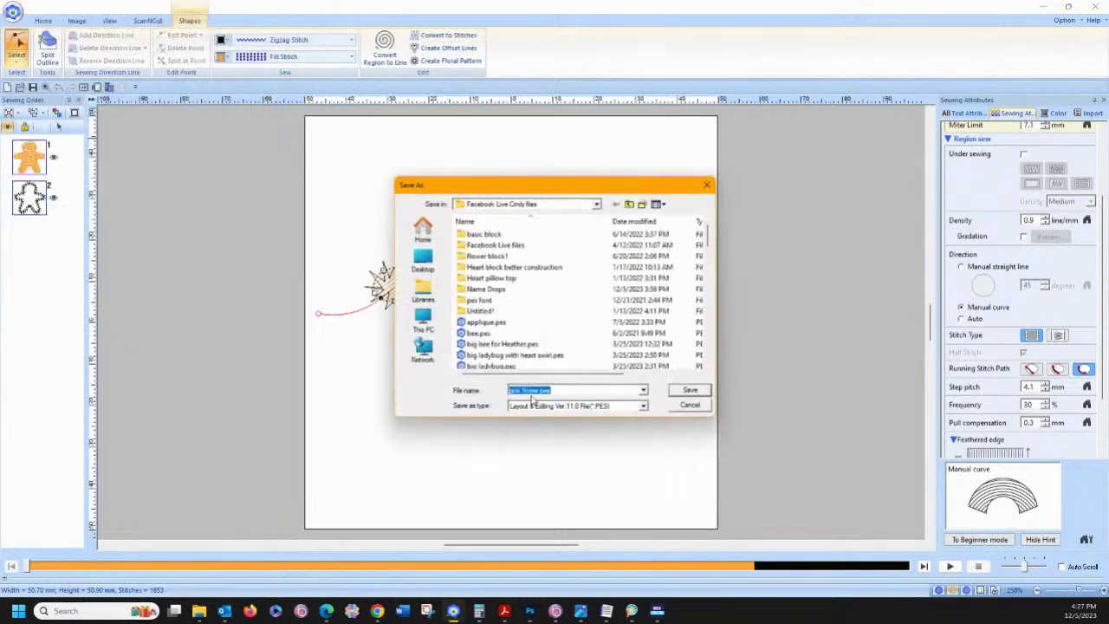
text(gin)
key(BackSpace)
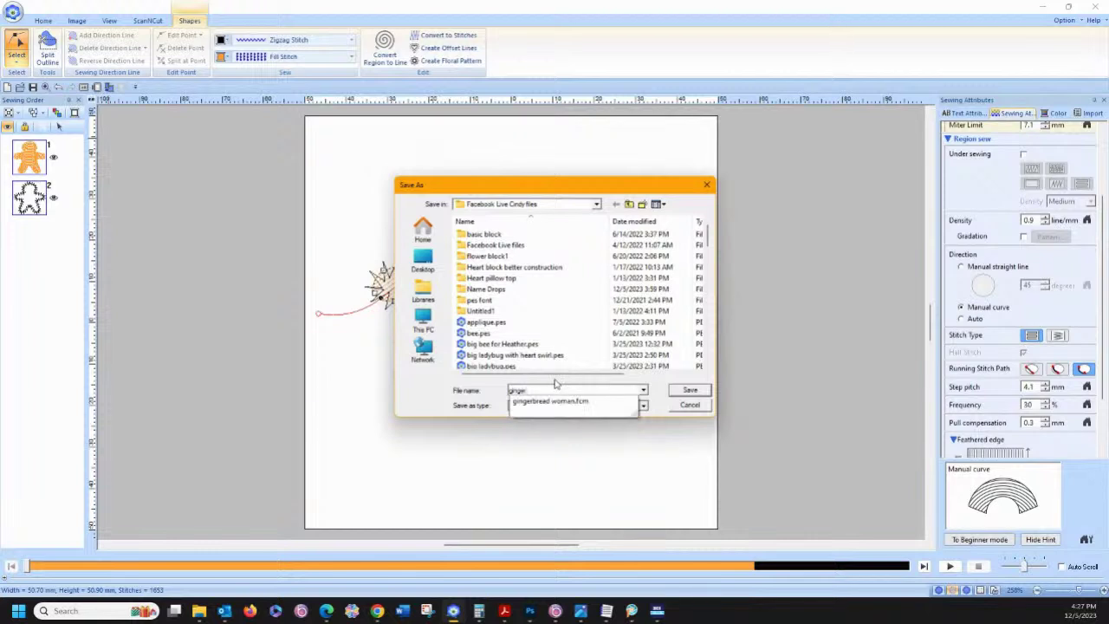
text(german)
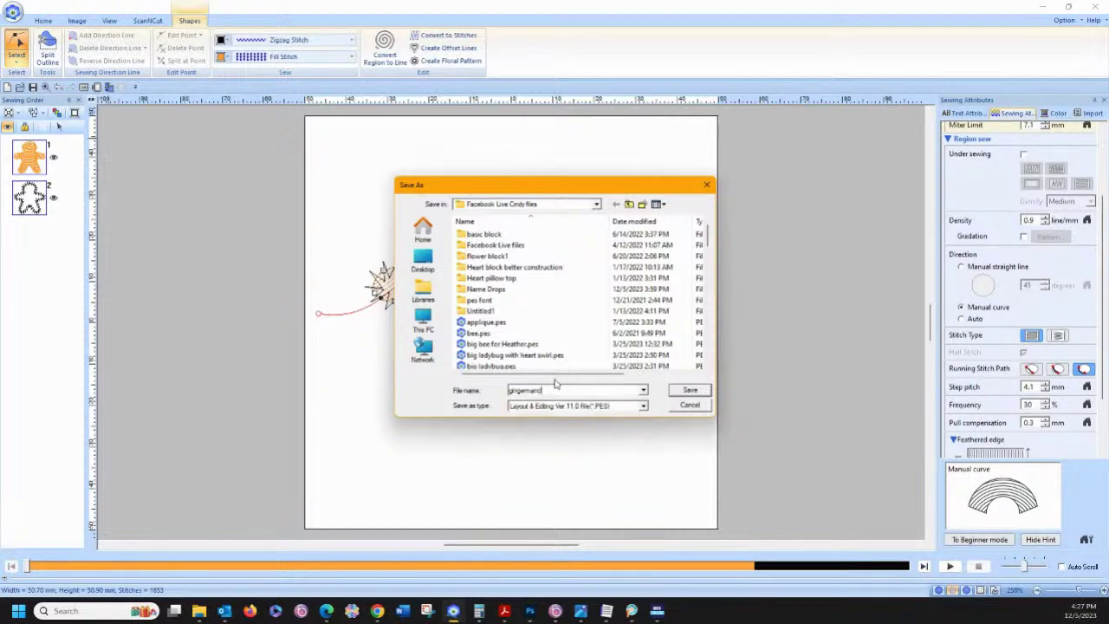
click(686, 391)
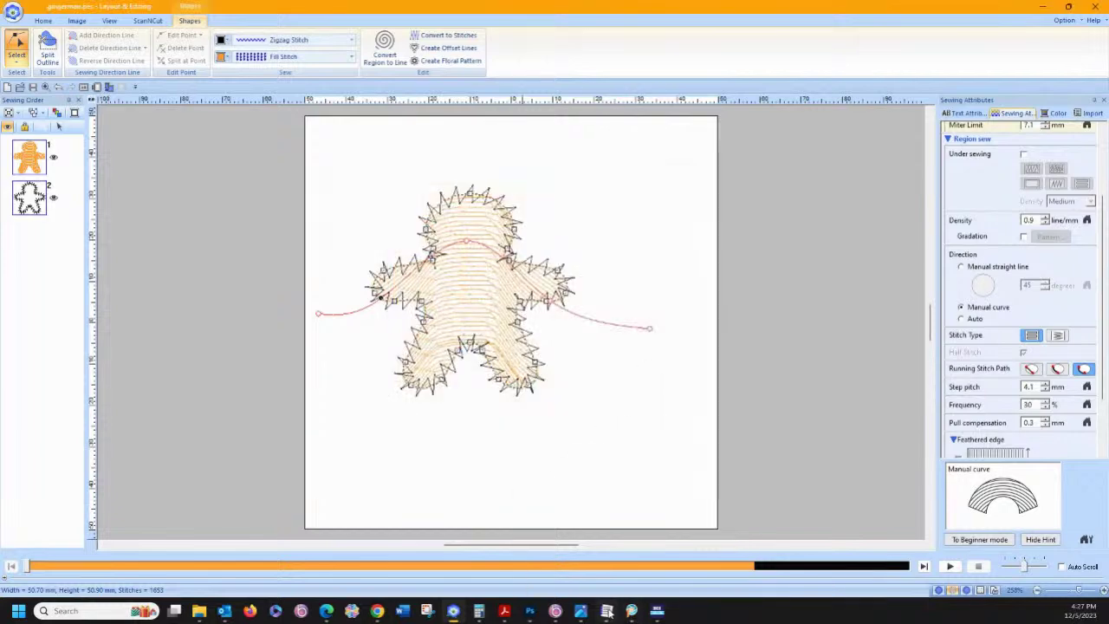
Step: Switch back to BES Blue and open gingerman.pes from the Facebook Live Cindy files folder
click(657, 611)
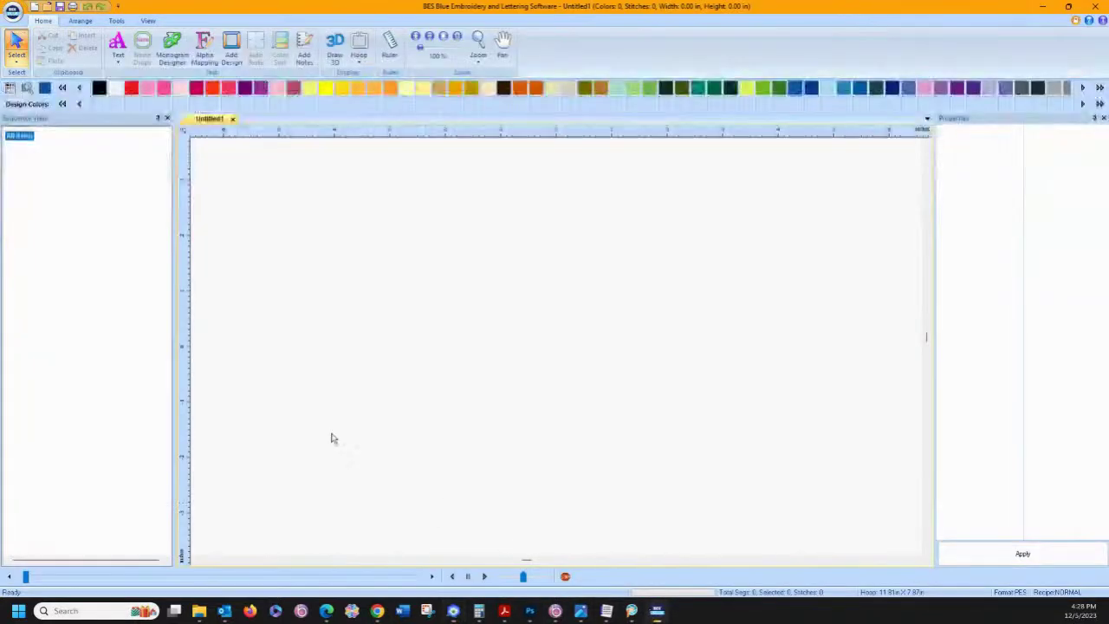
click(13, 11)
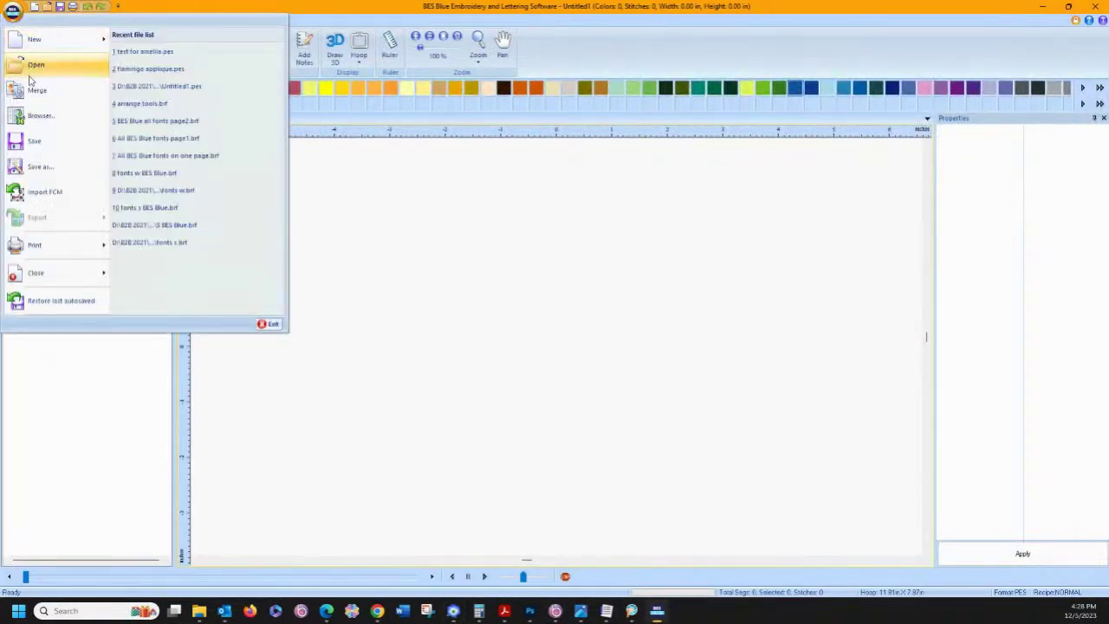
click(33, 69)
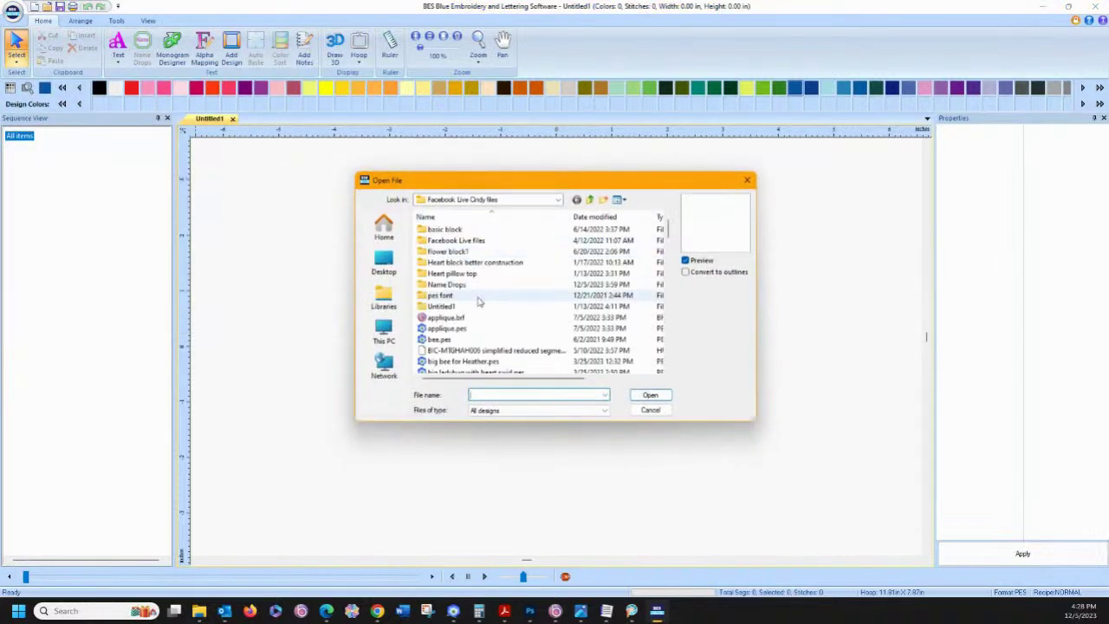
scroll(488, 340, down, 6)
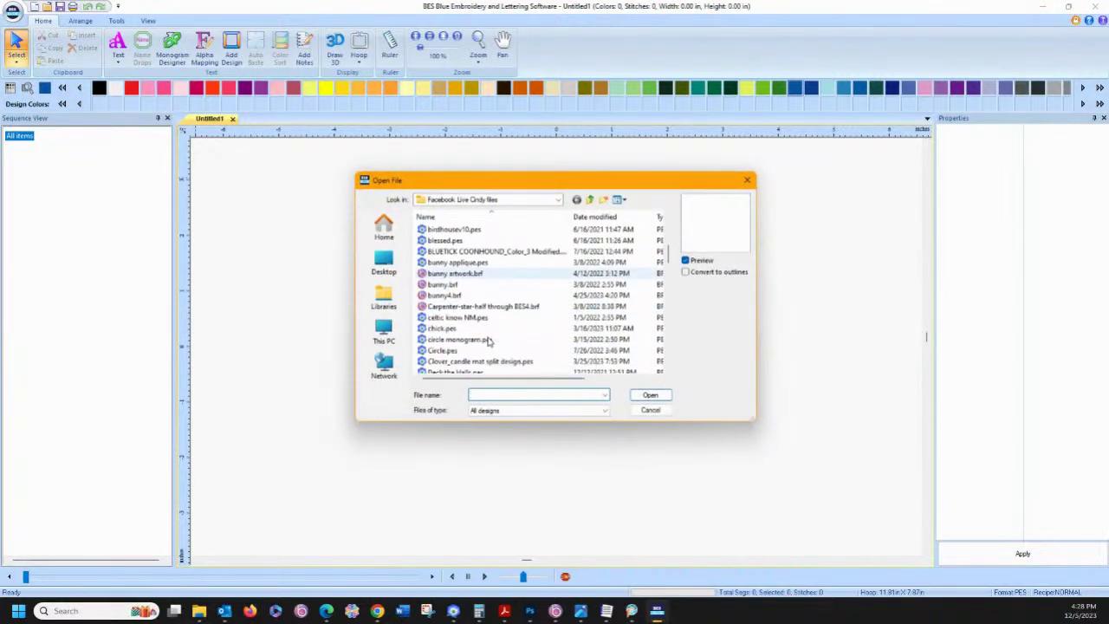
scroll(488, 340, down, 4)
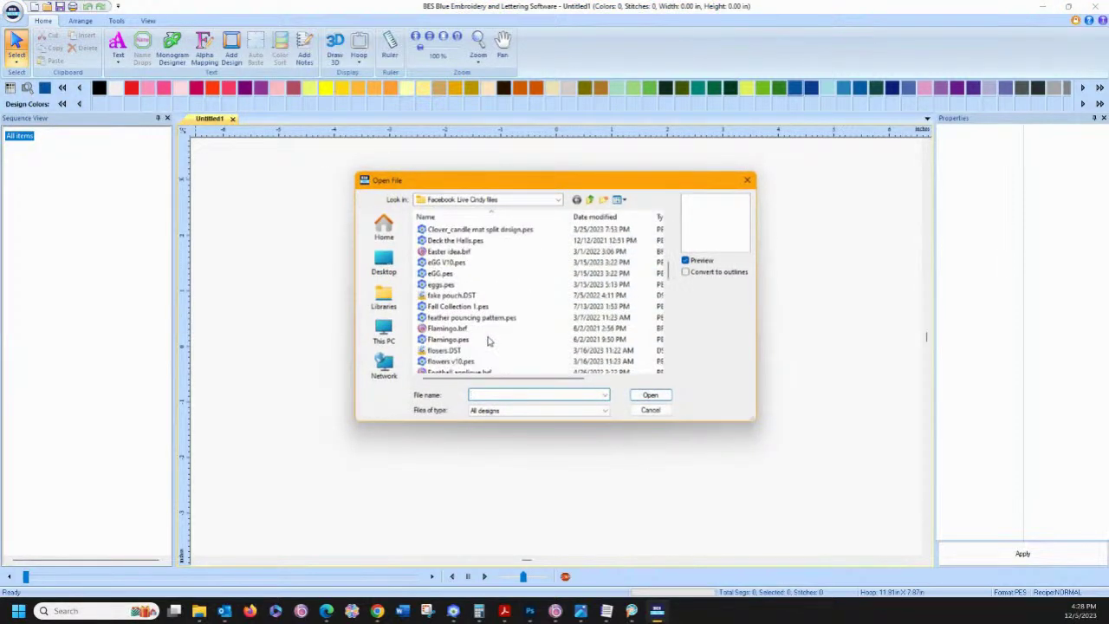
scroll(487, 340, down, 2)
click(435, 351)
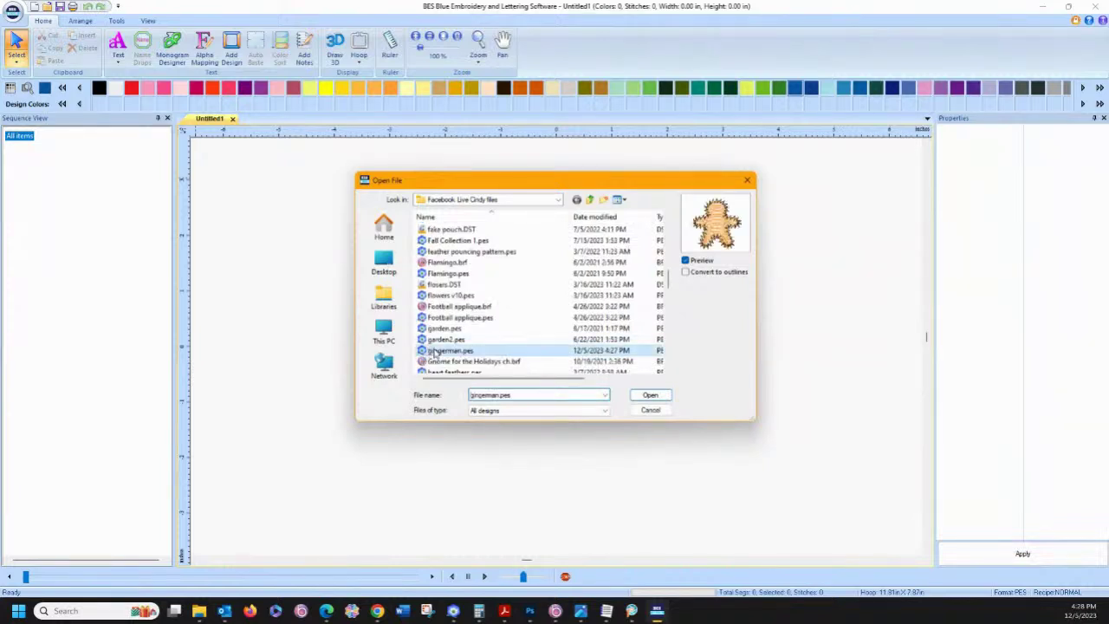
double_click(436, 351)
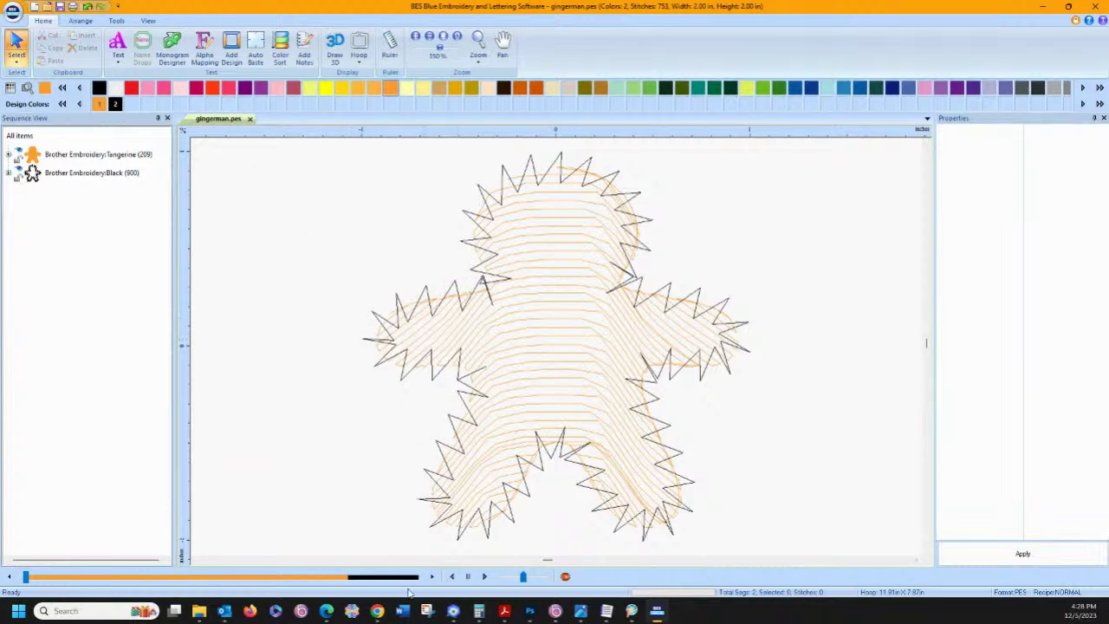
Step: Switch to Layout & Editing and set the gingerbread man design's hoop size to 272 x 272 mm (Quilt Frame LL)
click(459, 610)
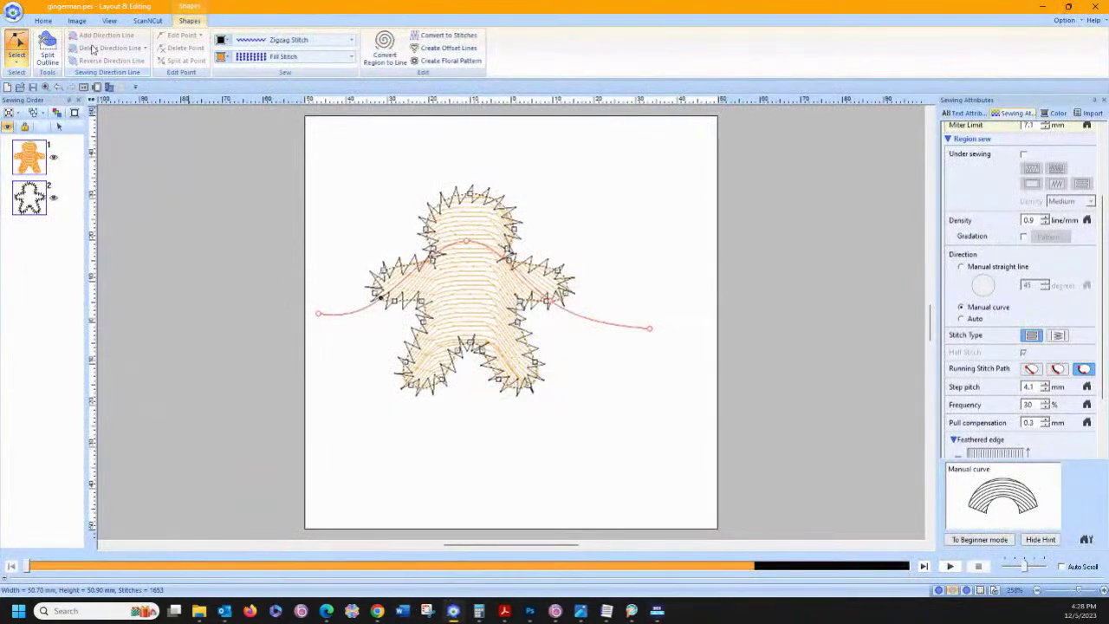
click(97, 87)
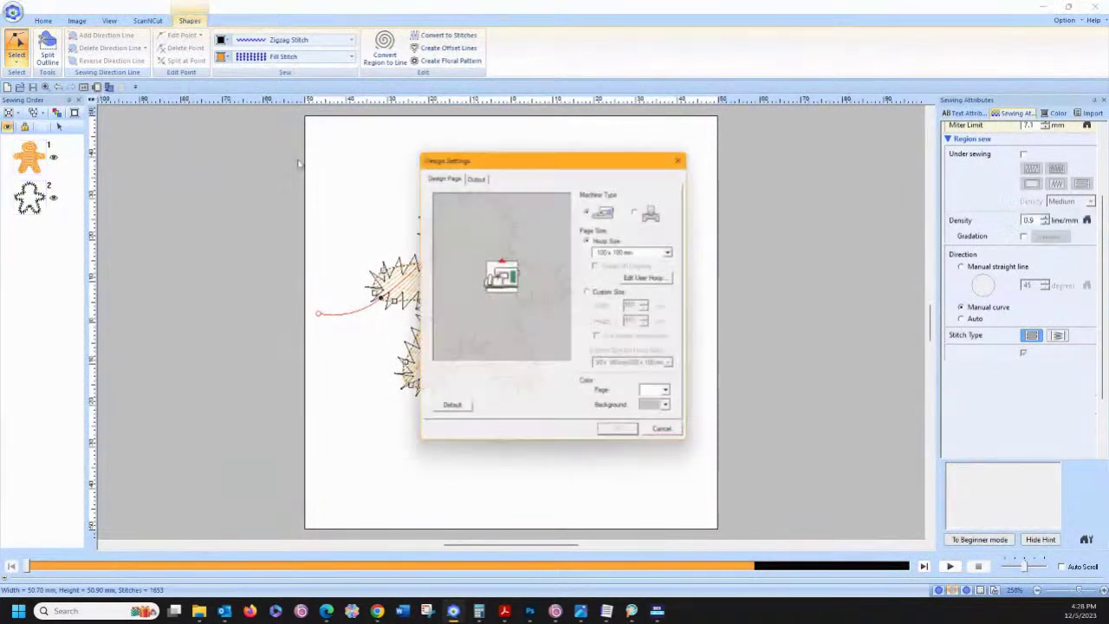
click(606, 251)
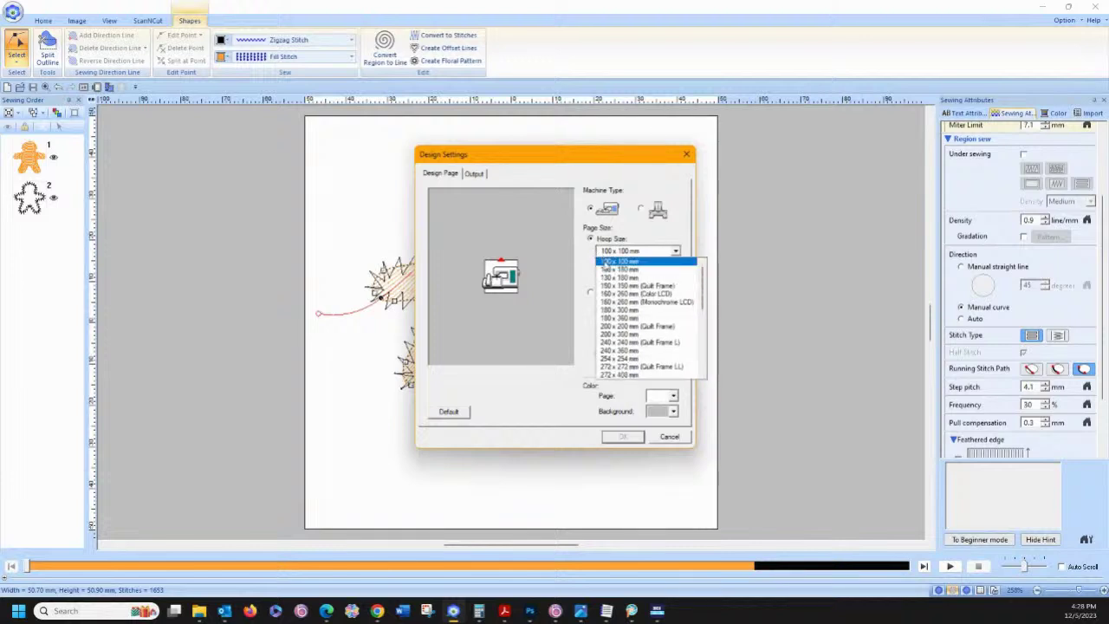
click(609, 366)
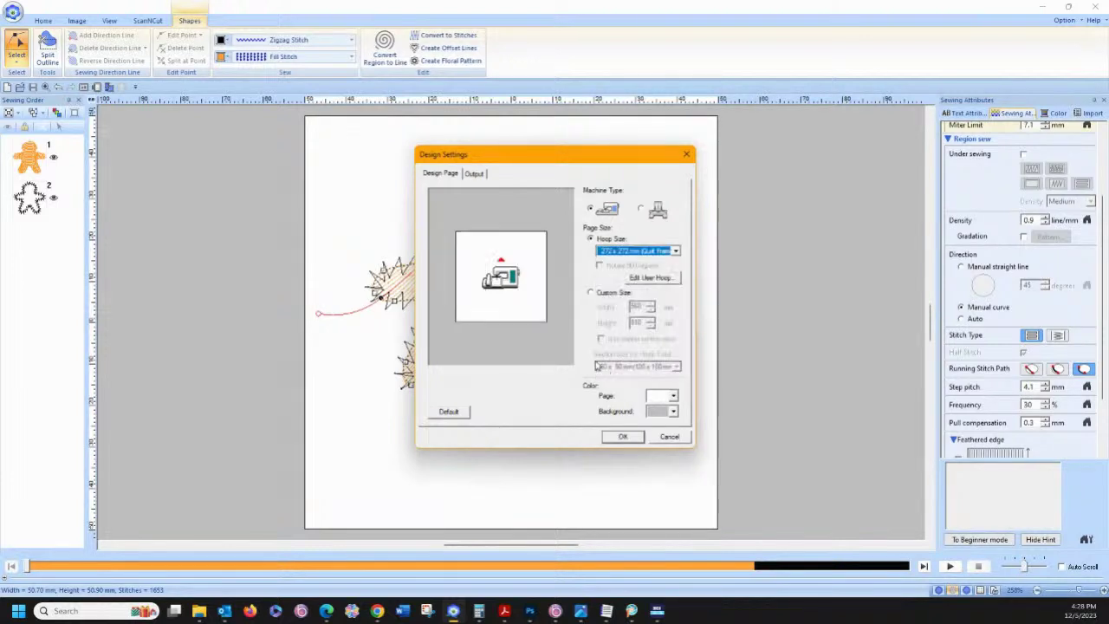
click(630, 253)
scroll(617, 307, down, 3)
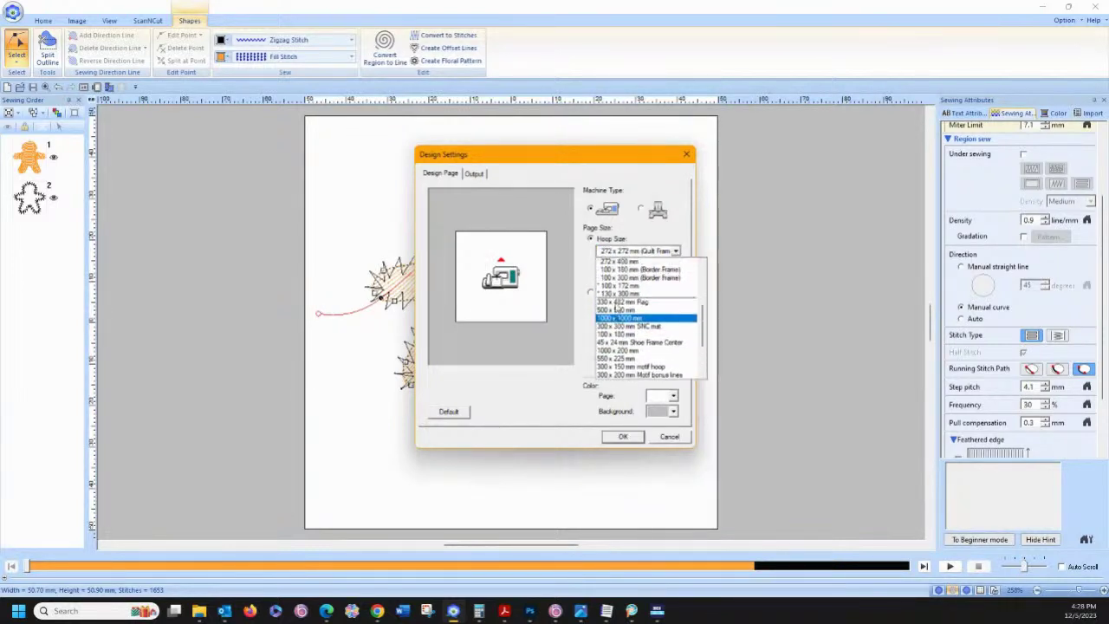
scroll(617, 303, up, 5)
click(617, 260)
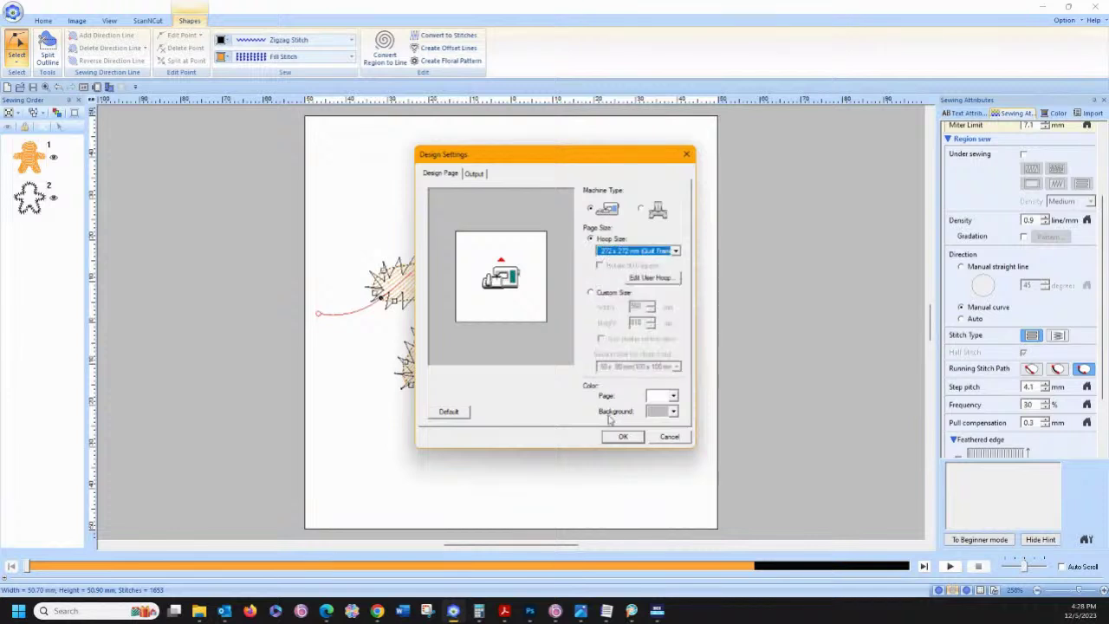
click(620, 437)
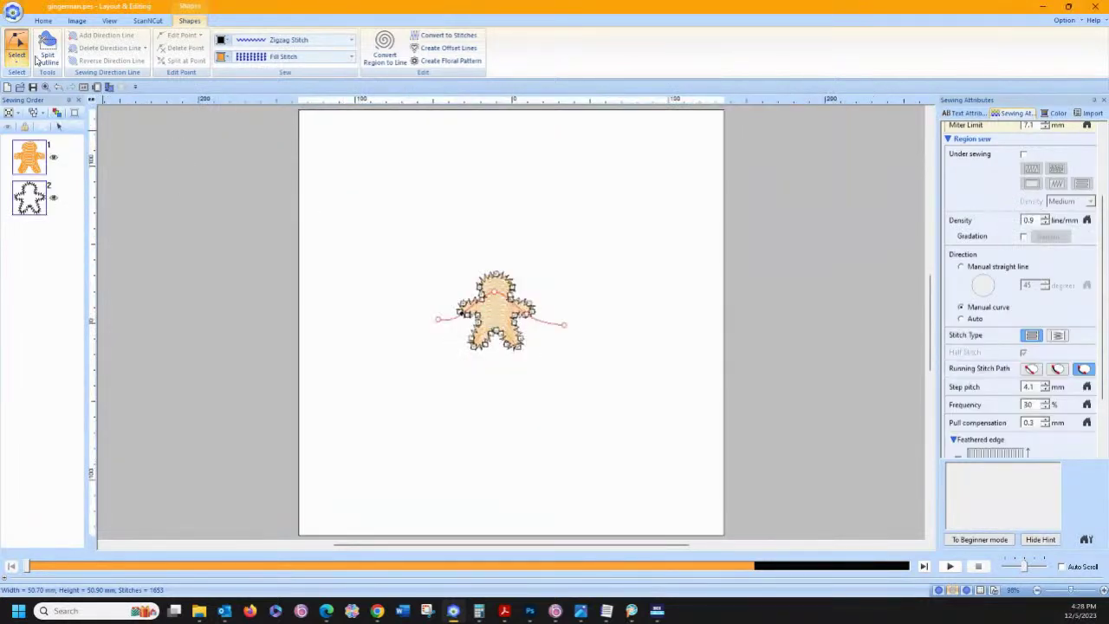
Step: Enlarge the whole gingerbread man to about 265 x 266 mm so it fills the hoop, and save the file
click(16, 60)
click(35, 108)
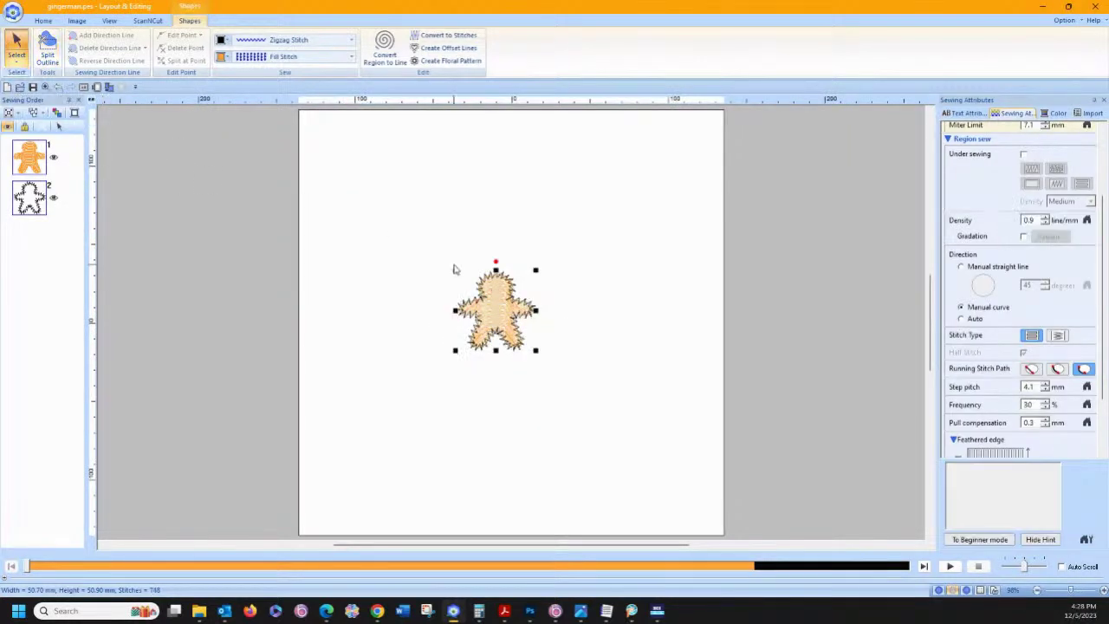
drag(454, 270, 301, 44)
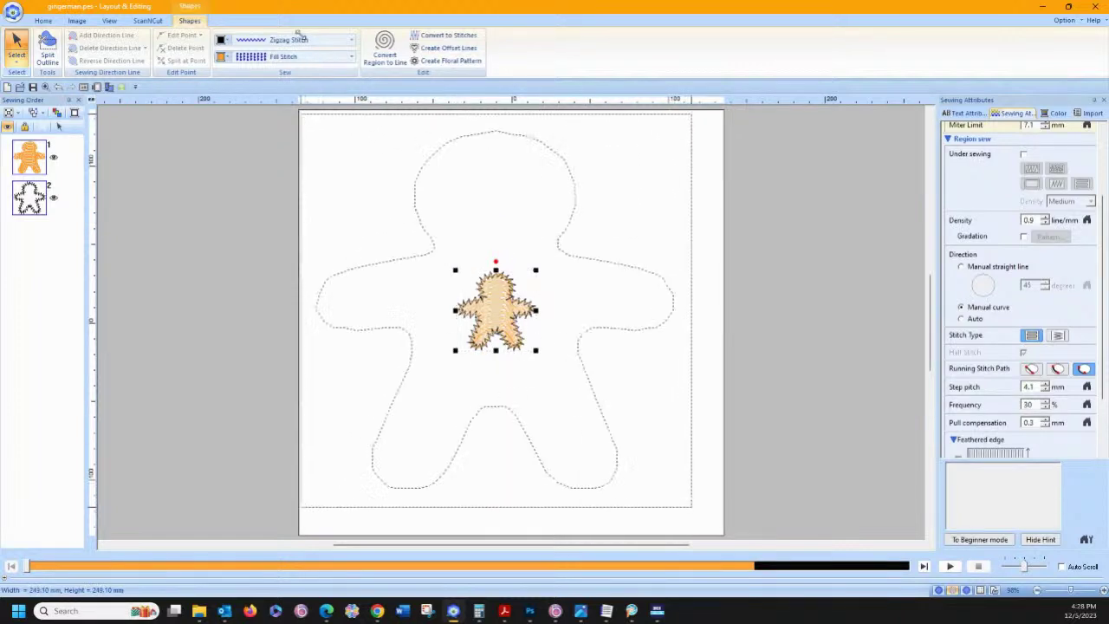
drag(692, 508, 719, 532)
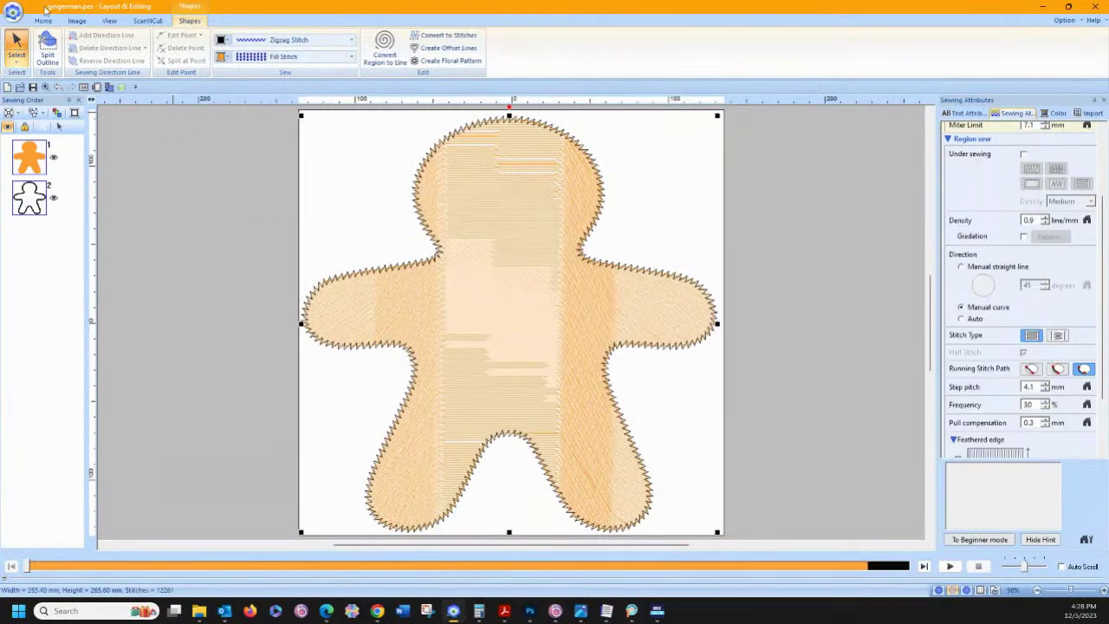
click(13, 12)
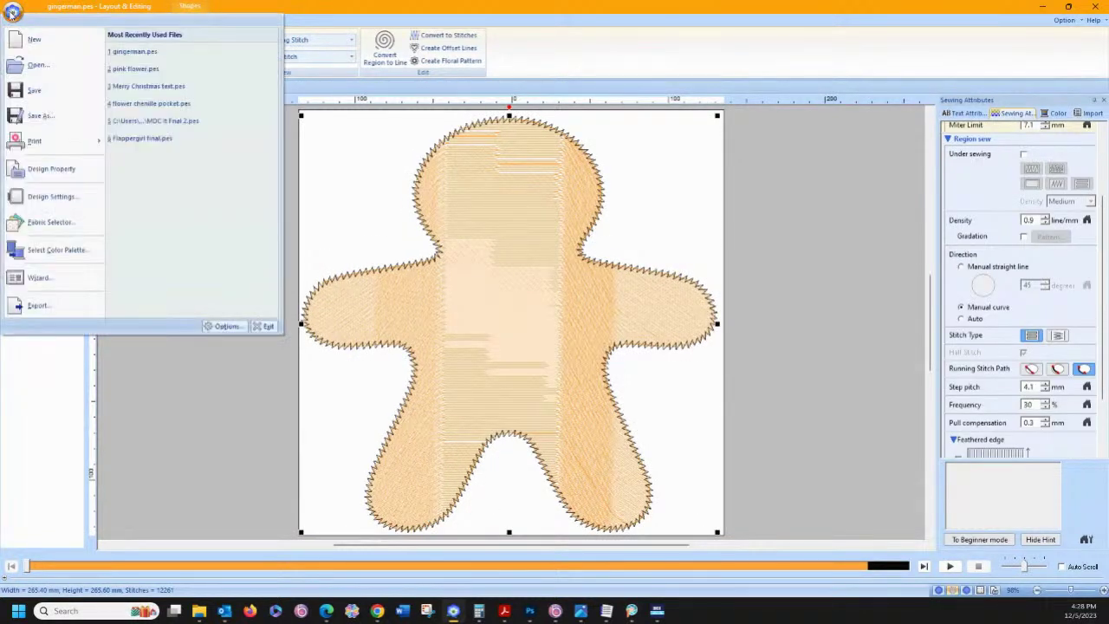
click(39, 89)
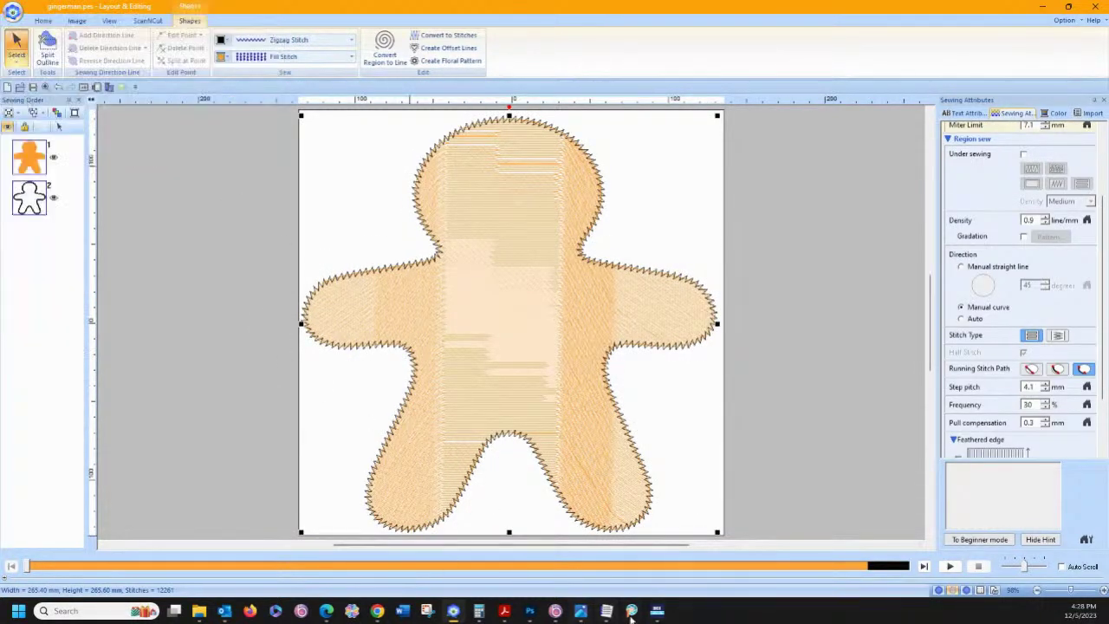
Step: Switch to BES Blue, close the small gingerbread man design and try to reopen gingerman.pes from the Facebook Live Cindy files folder
click(658, 611)
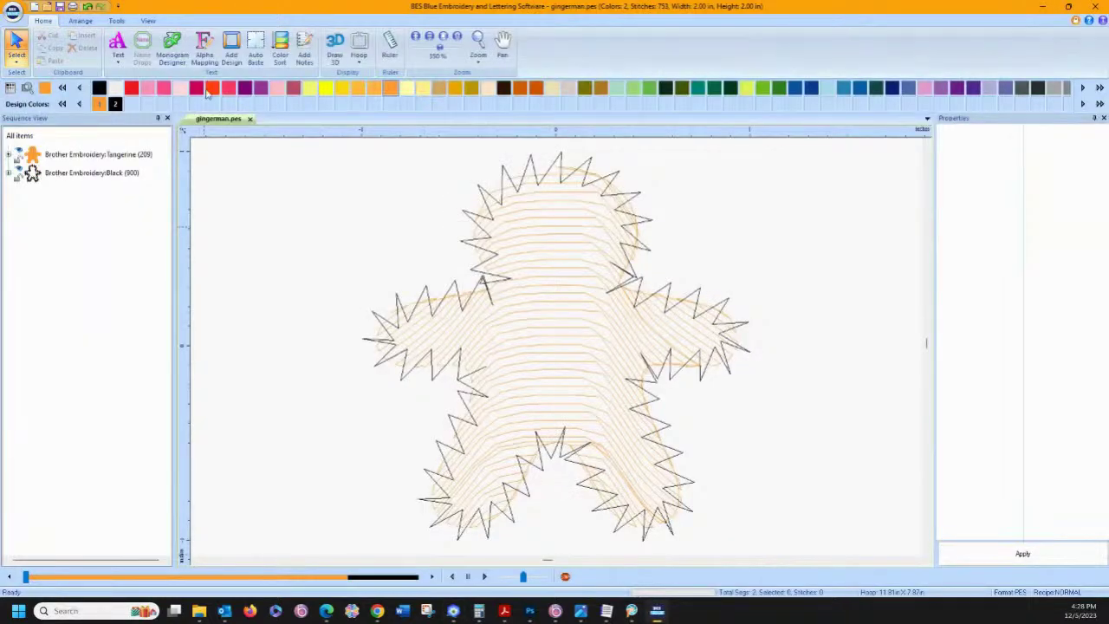
click(250, 119)
click(10, 13)
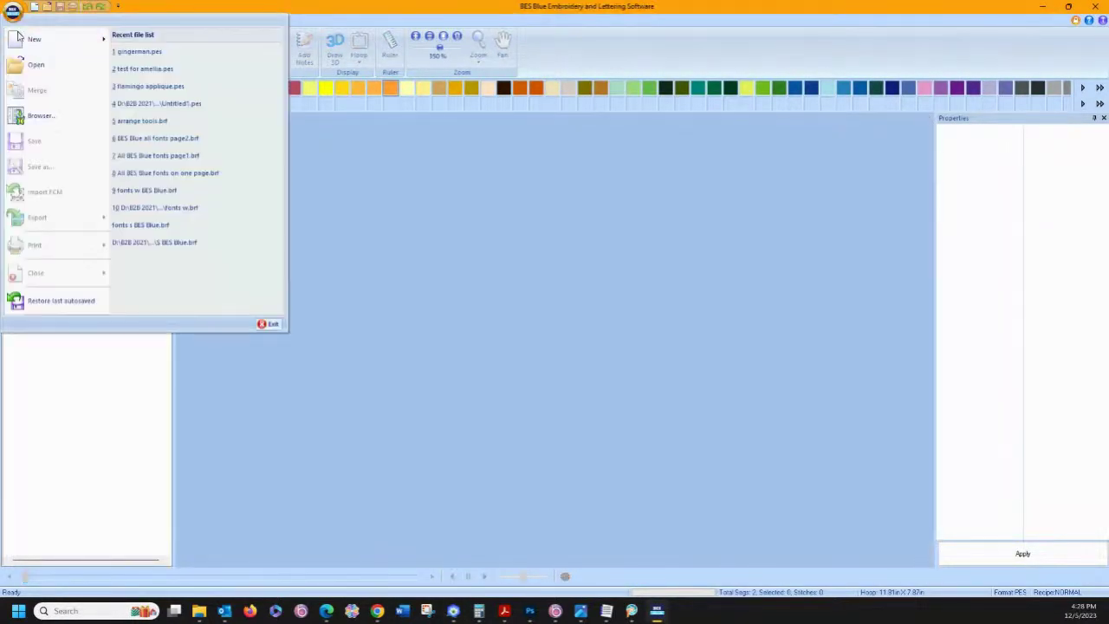
click(31, 68)
scroll(499, 277, down, 8)
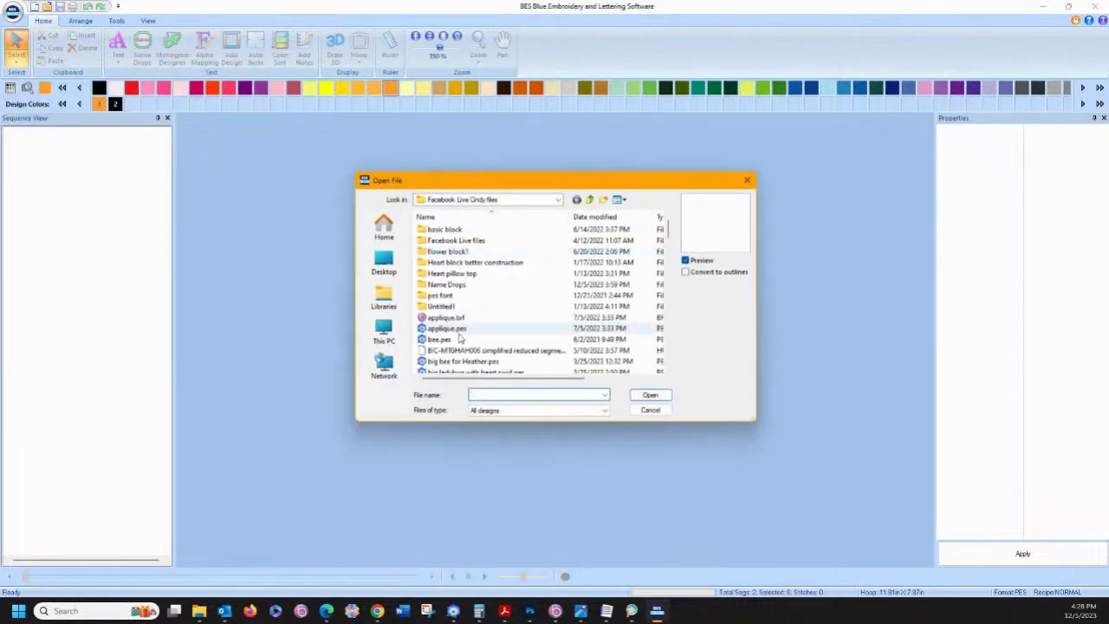
scroll(485, 307, down, 6)
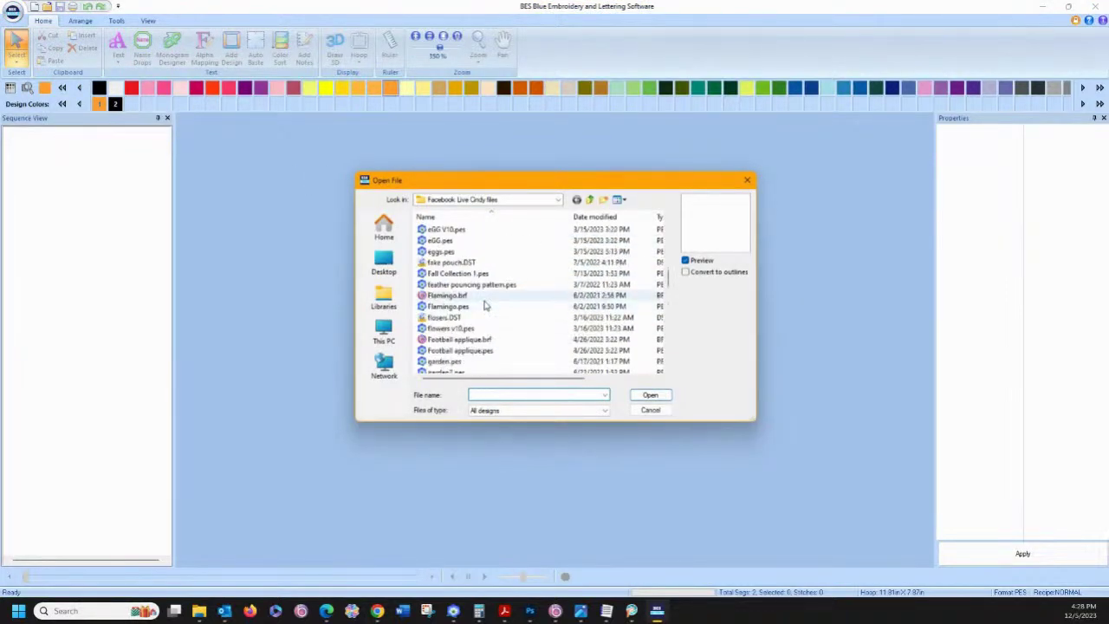
click(468, 252)
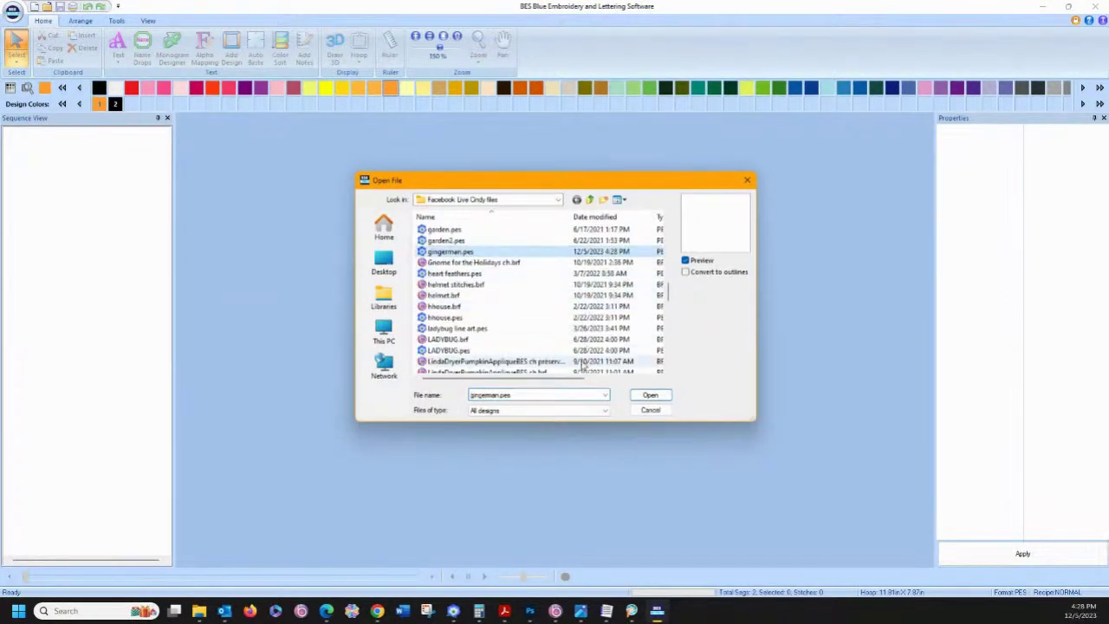
click(651, 395)
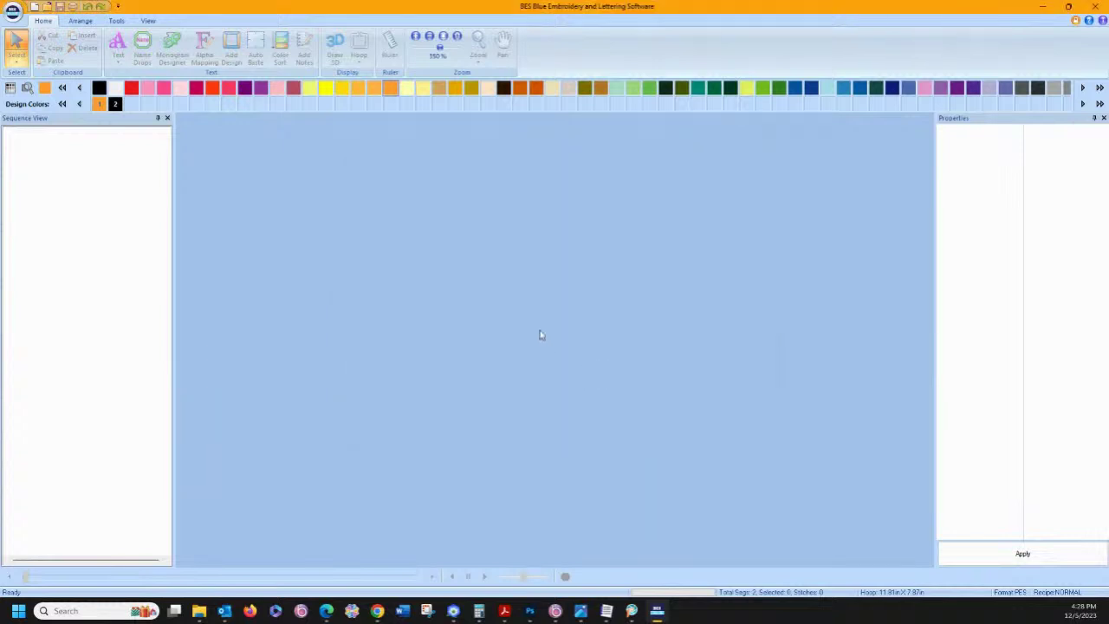
Step: Return to Layout & Editing, change the hoop size to 272 x 408 mm and save the gingerbread man file again
click(13, 11)
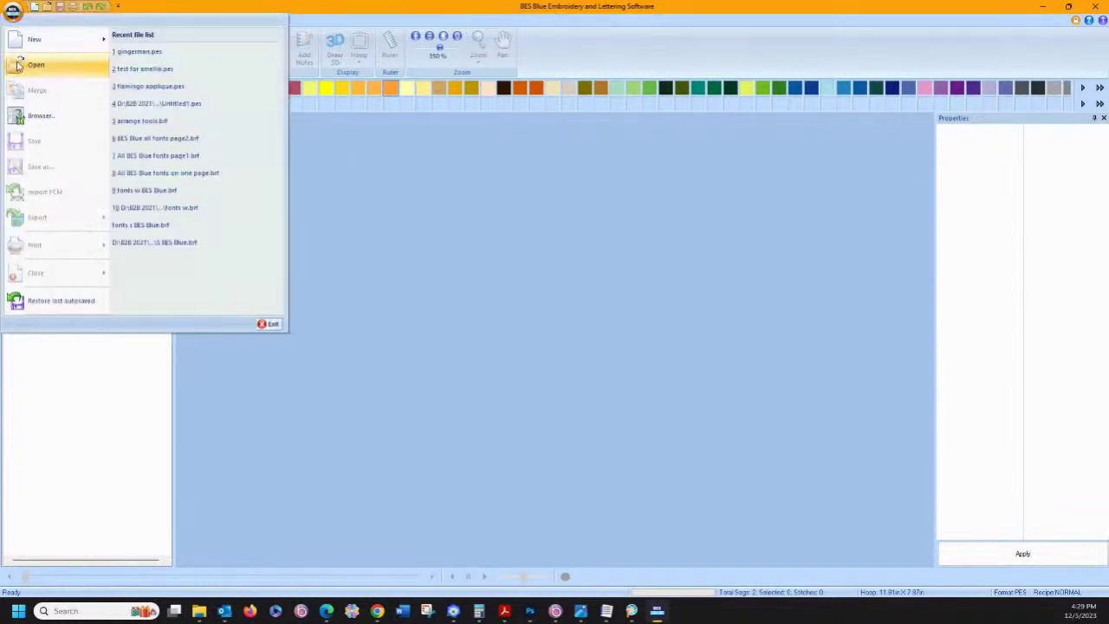
click(597, 449)
click(453, 611)
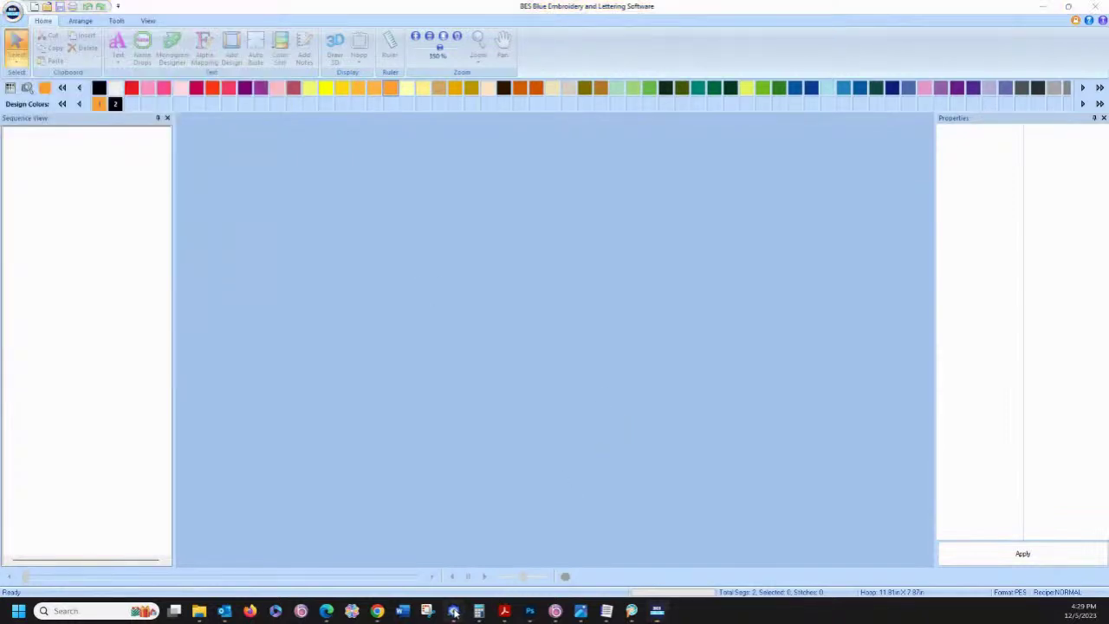
click(13, 13)
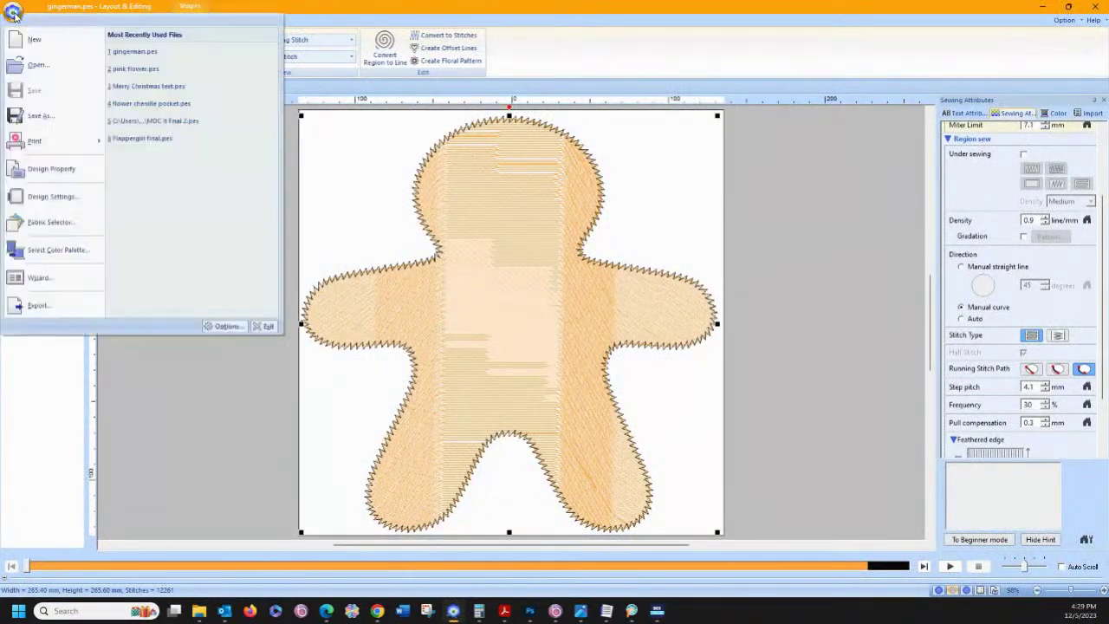
click(14, 14)
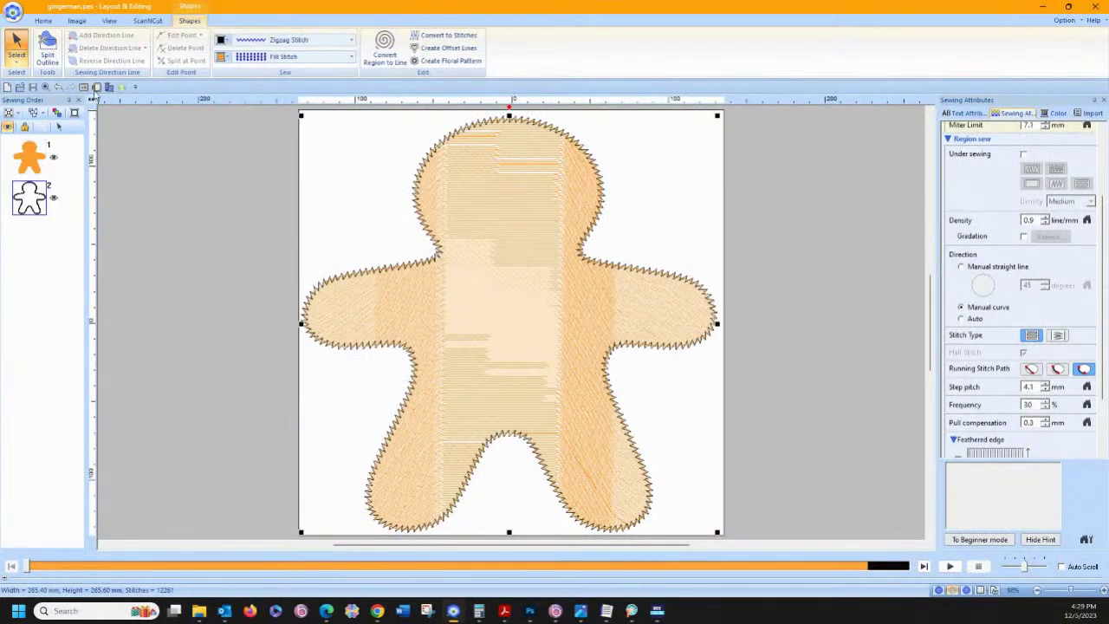
click(96, 87)
click(627, 251)
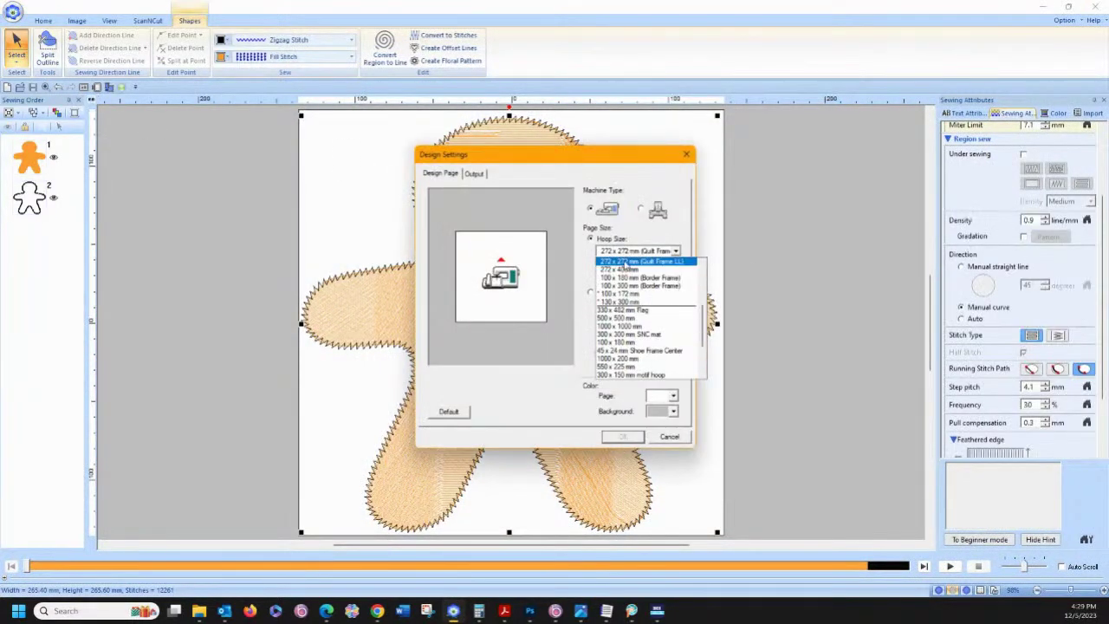
click(624, 270)
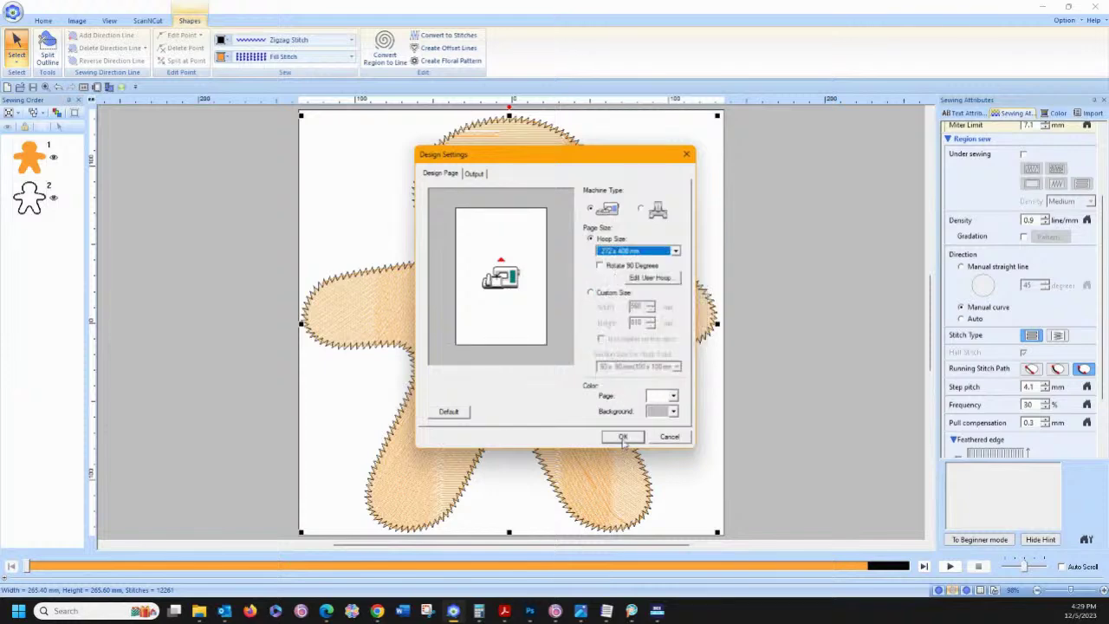
click(622, 437)
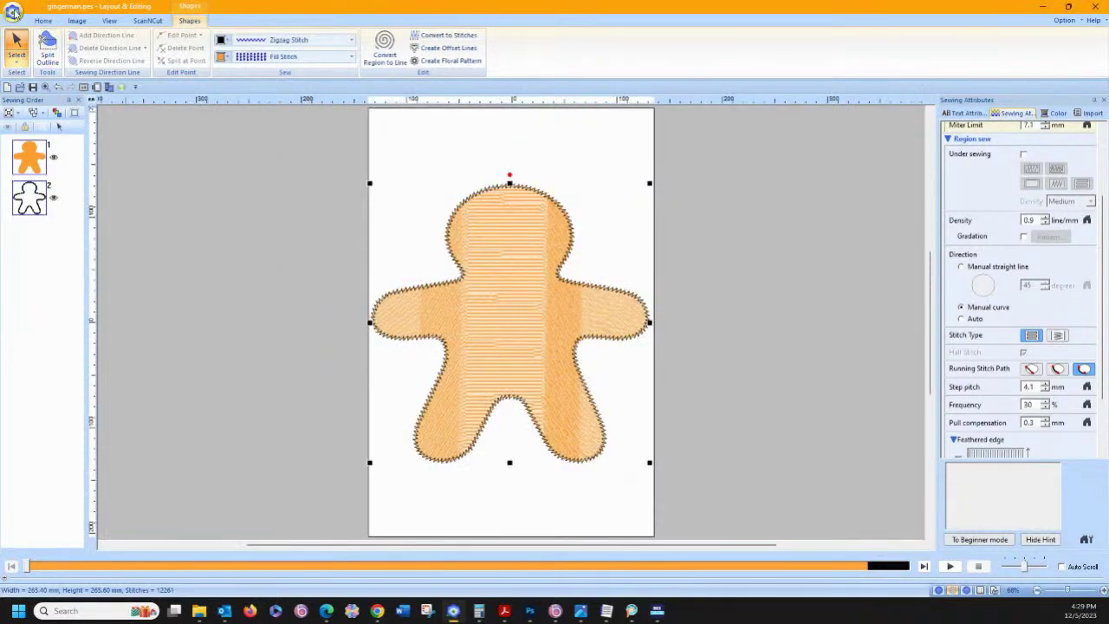
click(13, 11)
click(21, 89)
Step: Switch to BES Blue and open the resaved gingerman.pes from the Facebook Live Cindy files folder
click(617, 594)
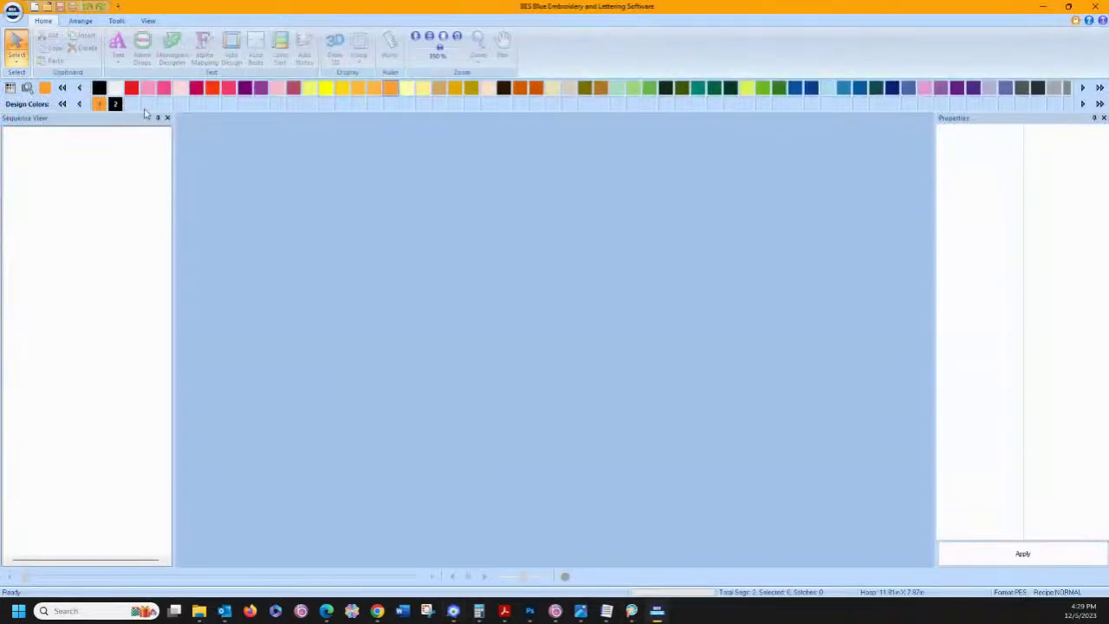
click(47, 7)
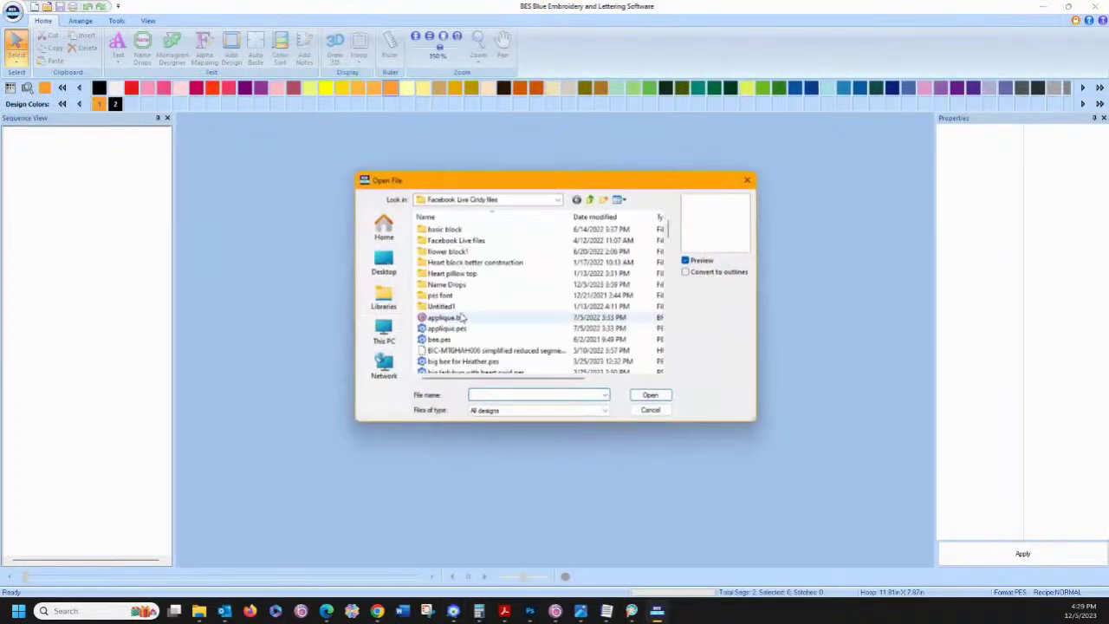
scroll(468, 320, down, 3)
scroll(468, 320, down, 4)
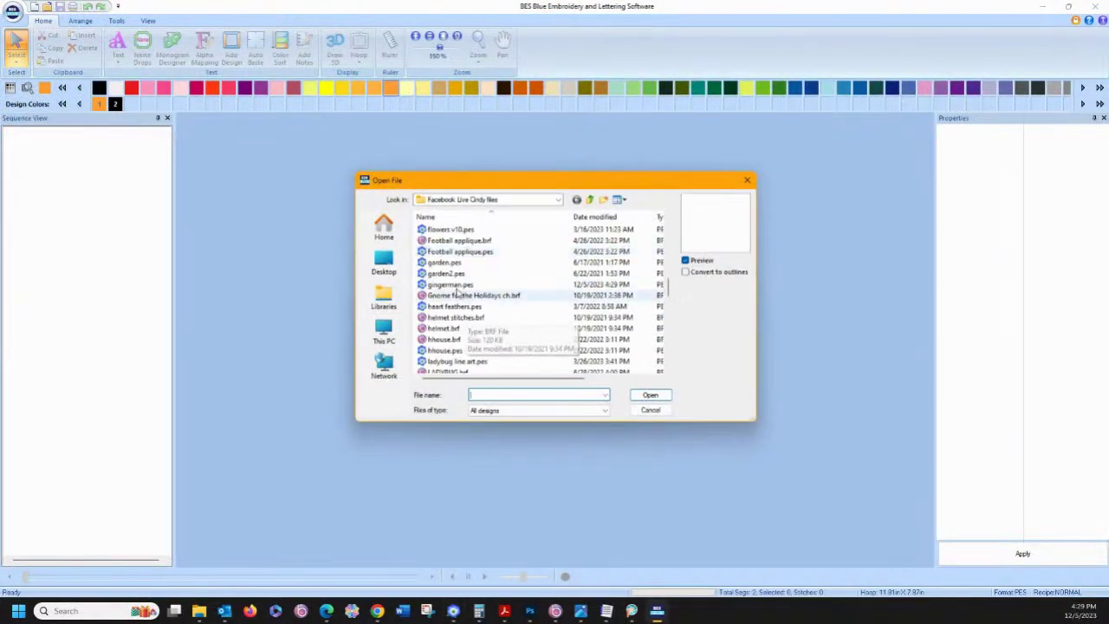
click(447, 284)
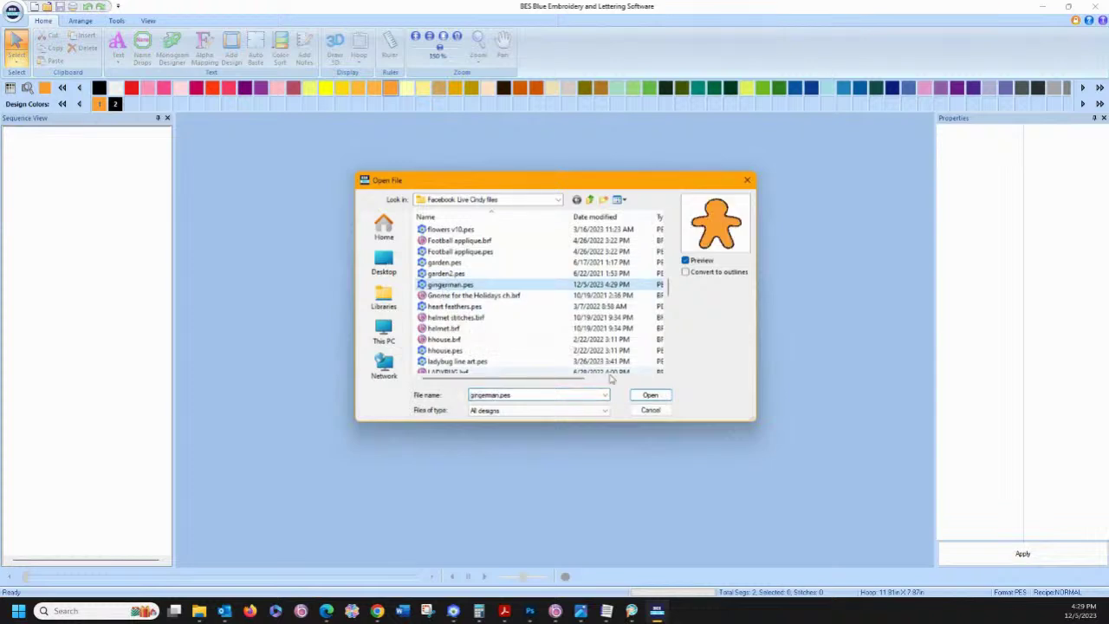
click(650, 395)
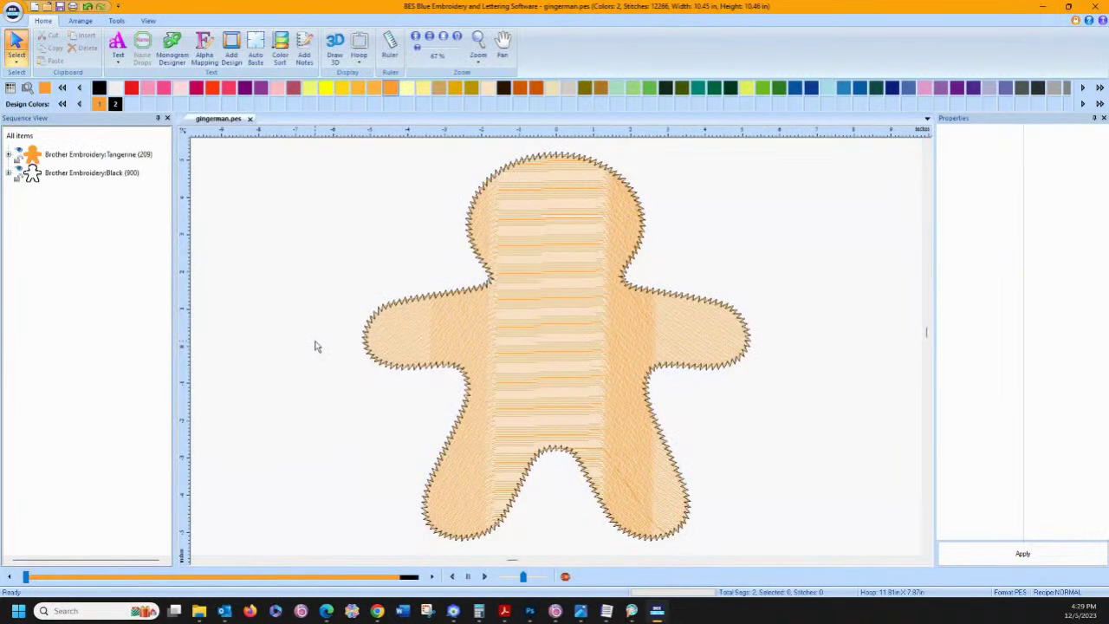